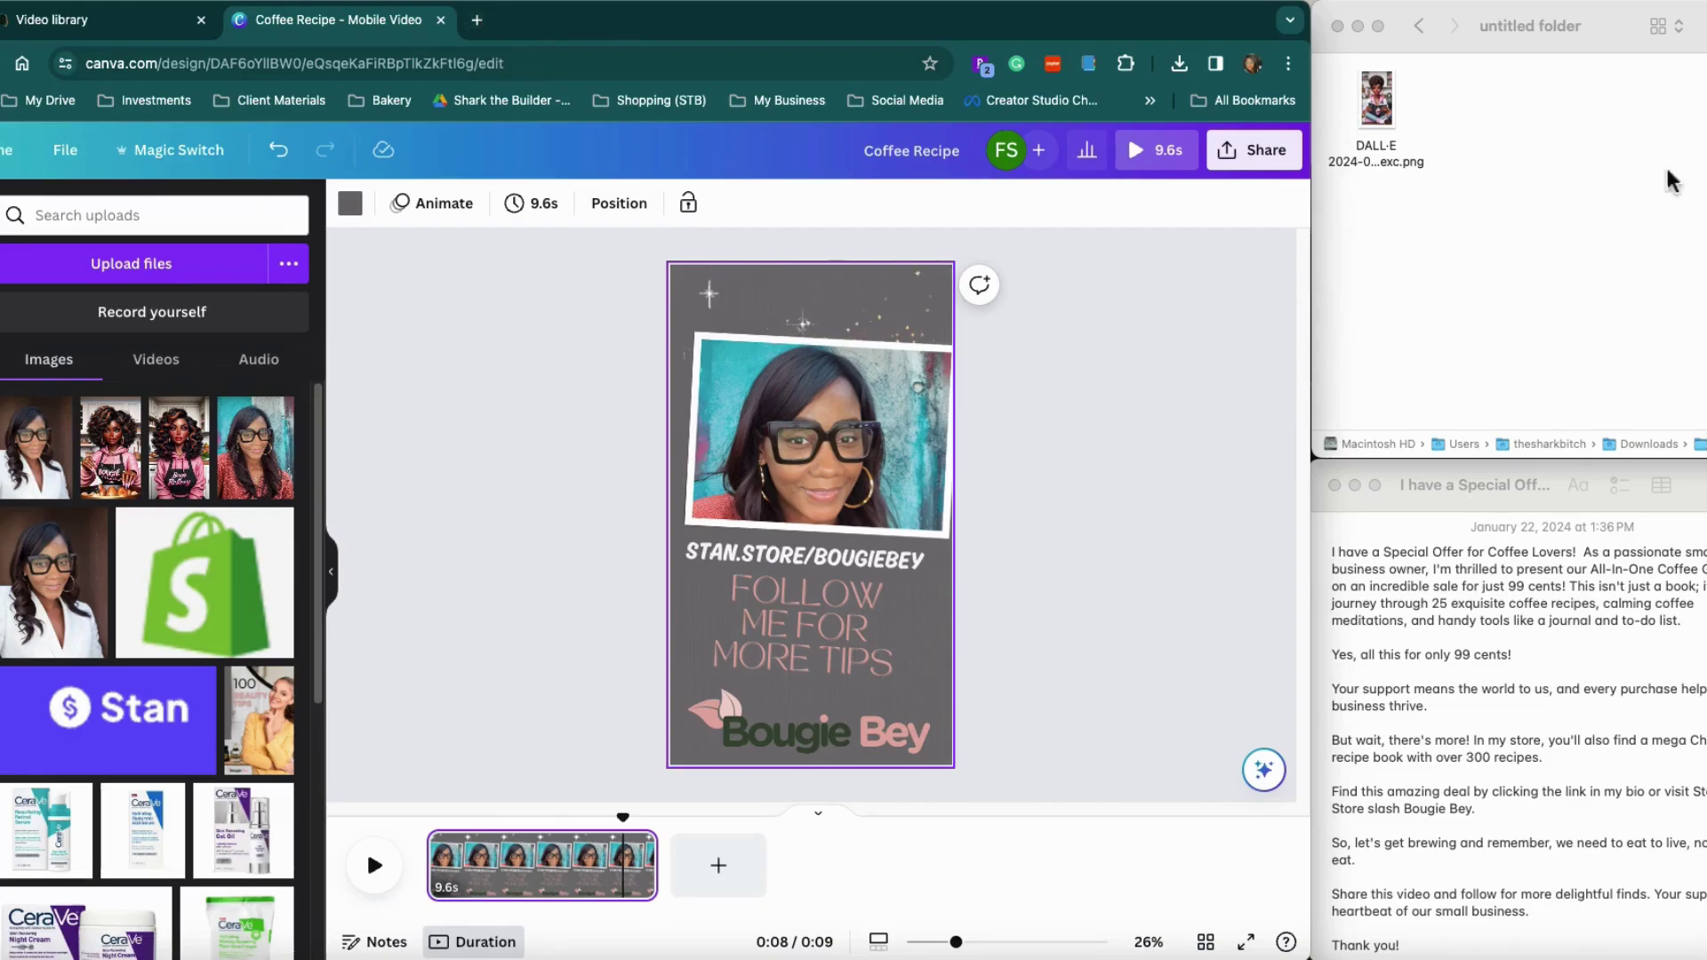
click(1383, 111)
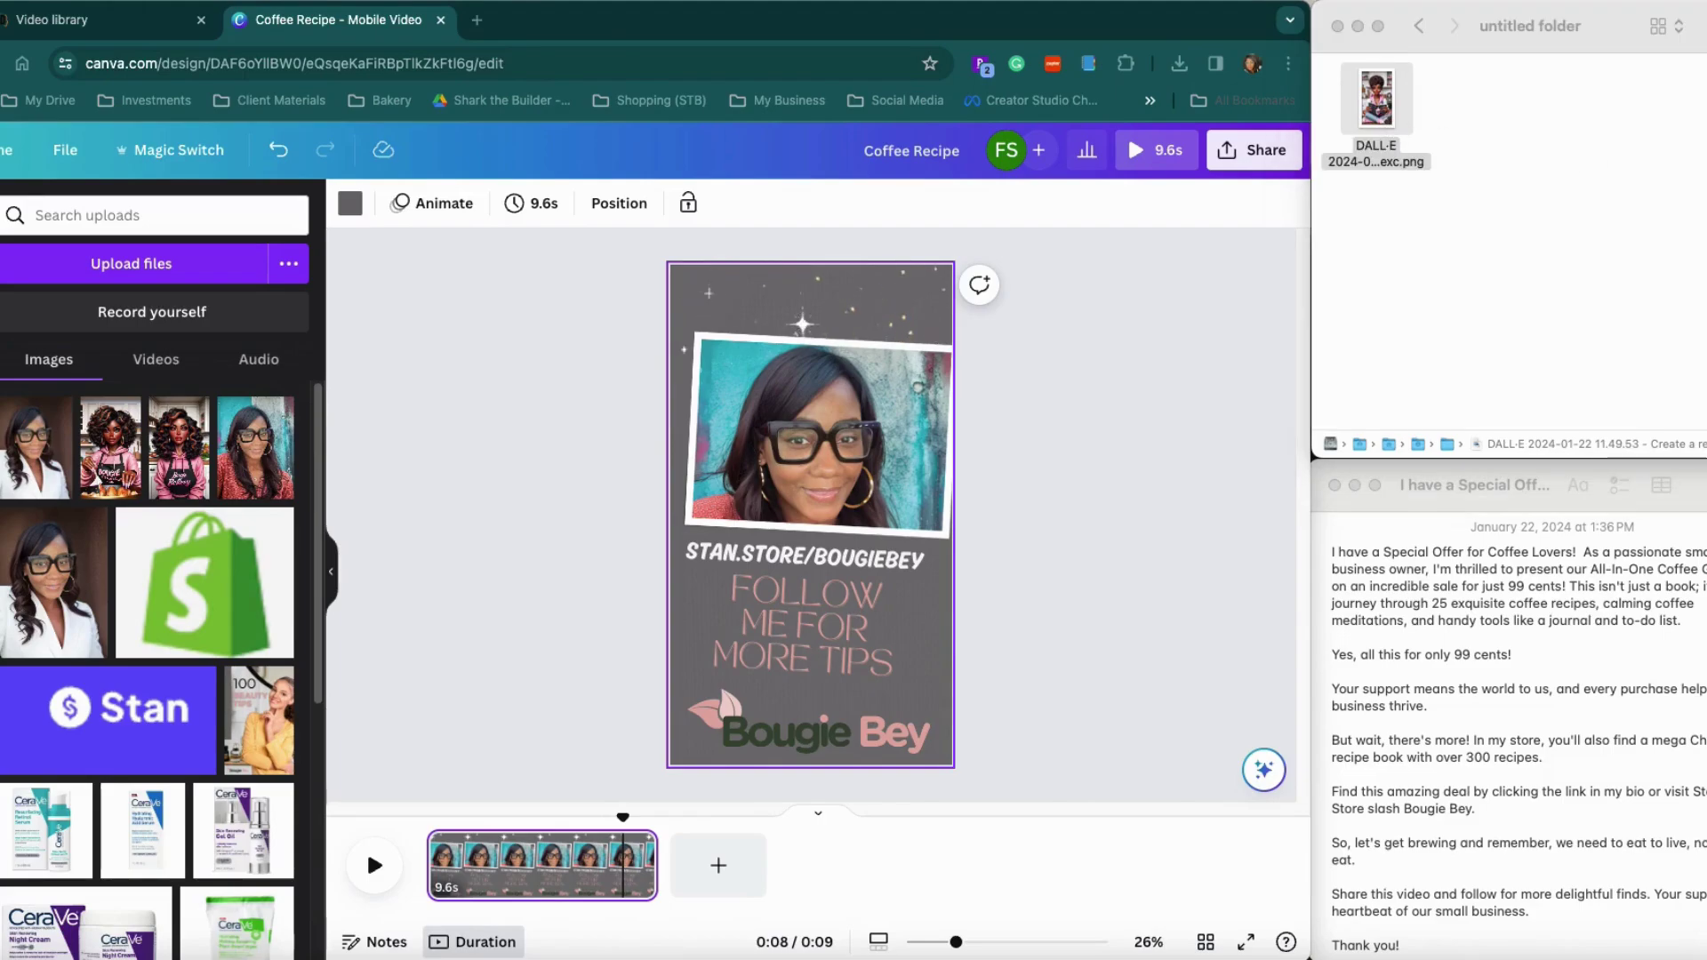
key(super+o)
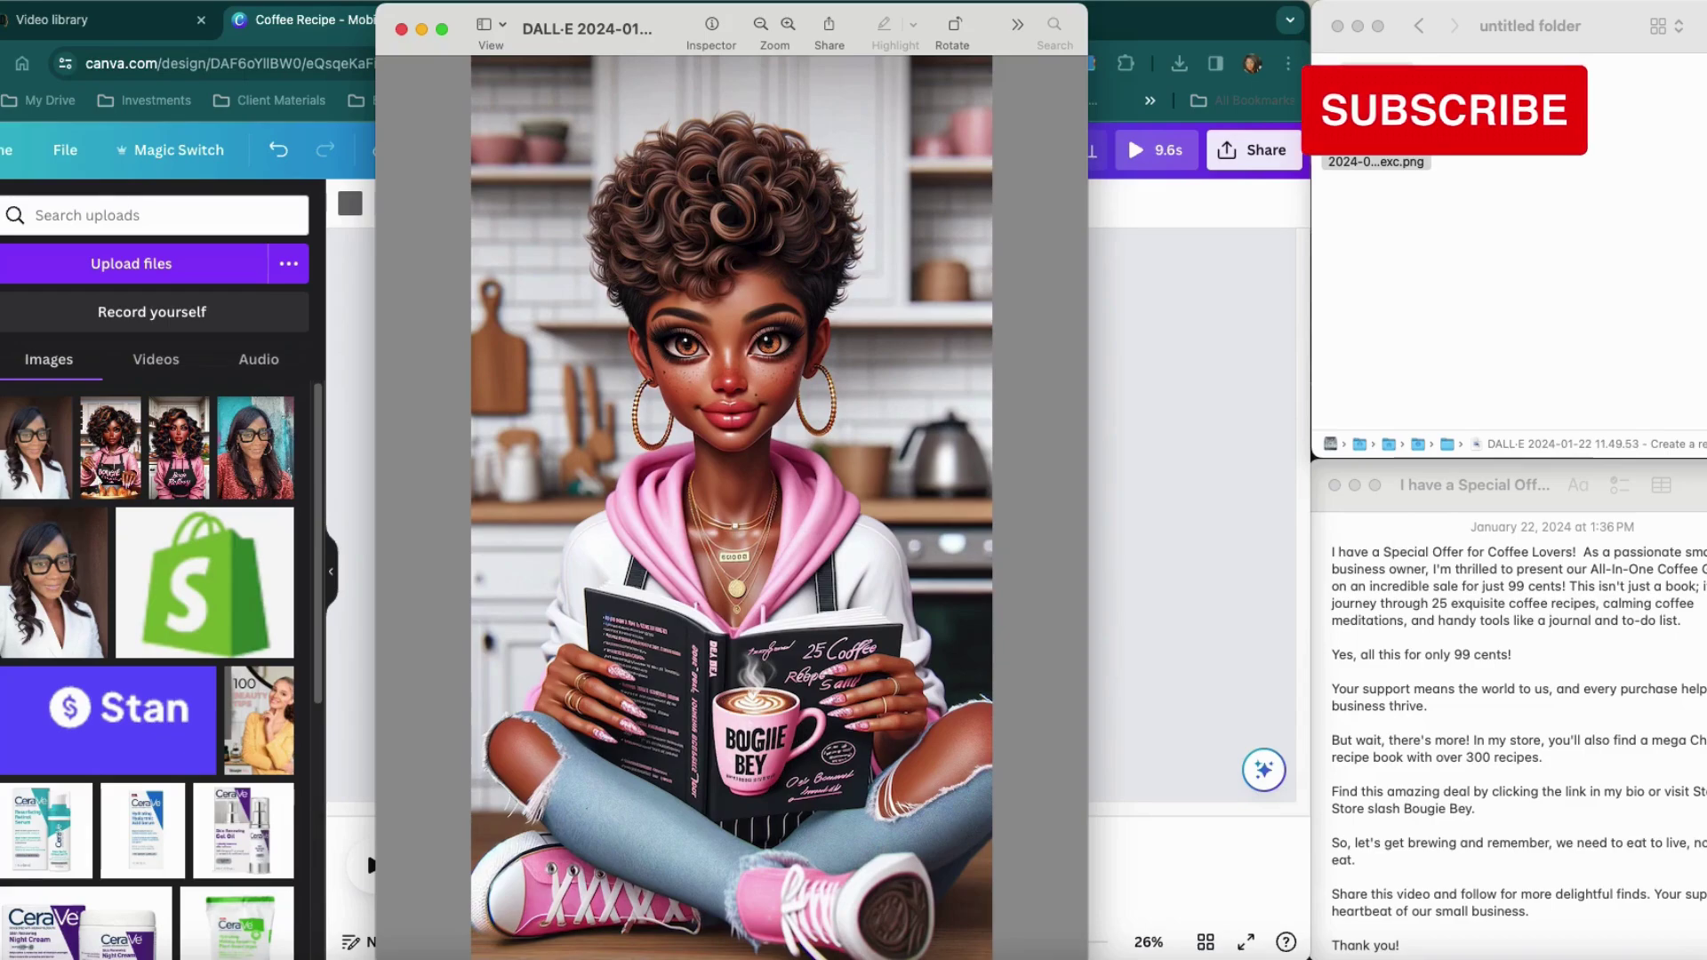
click(1402, 543)
double_click(1376, 124)
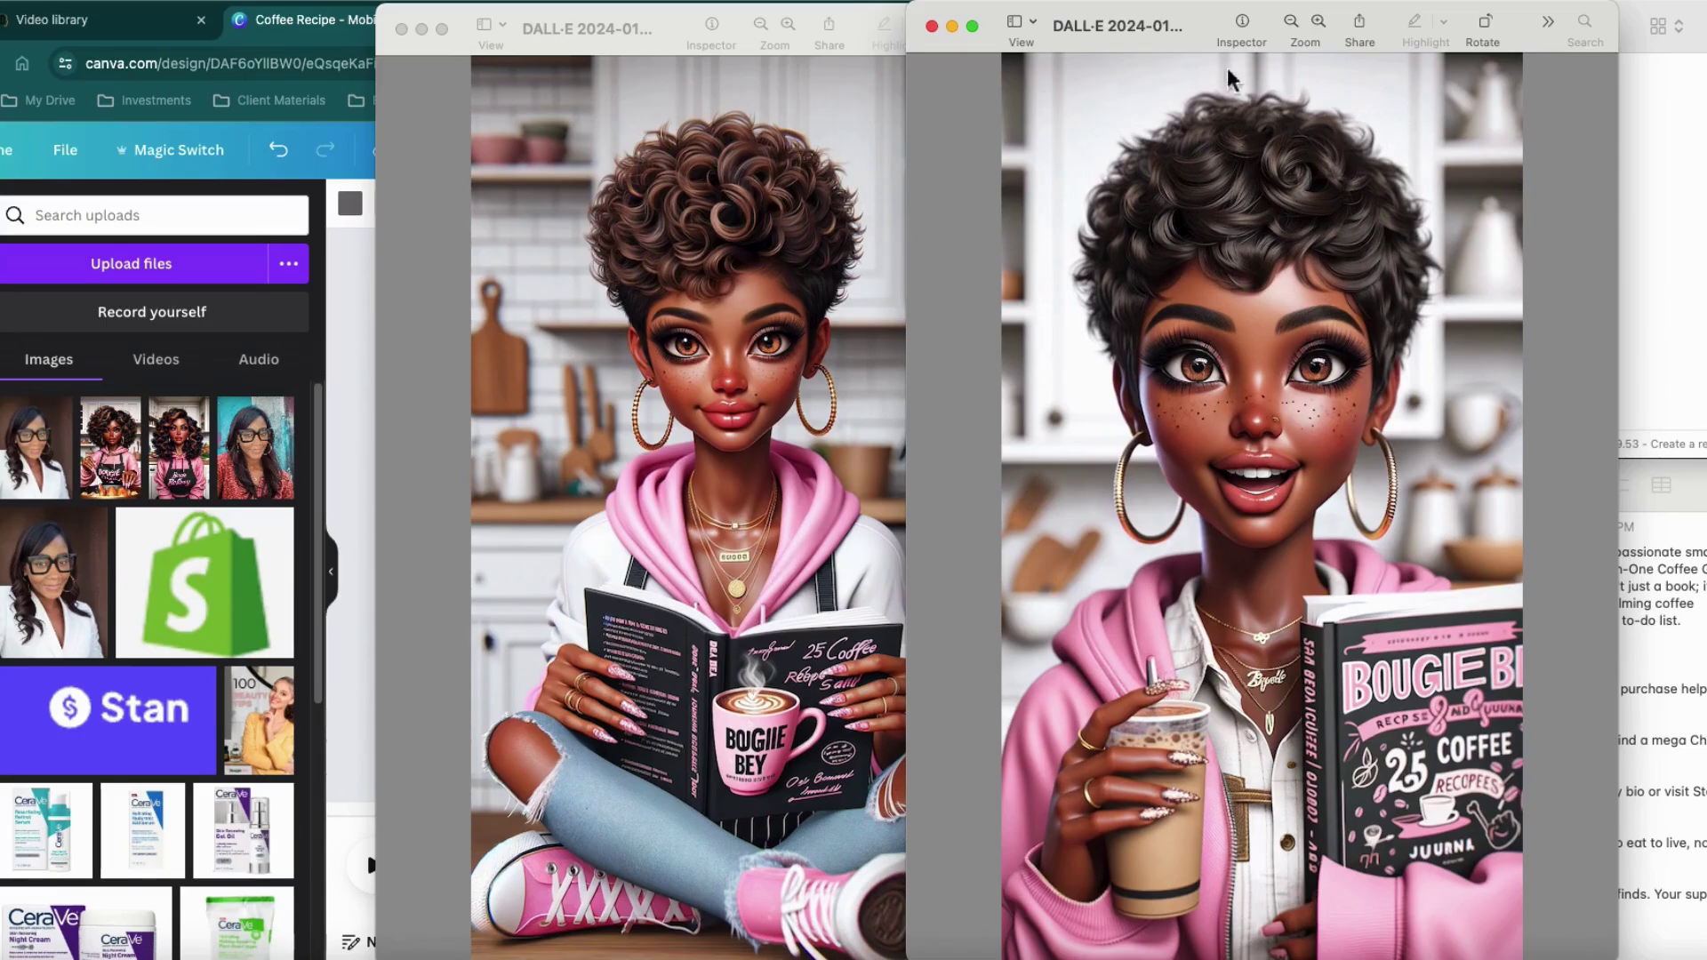
drag(1189, 15, 904, 28)
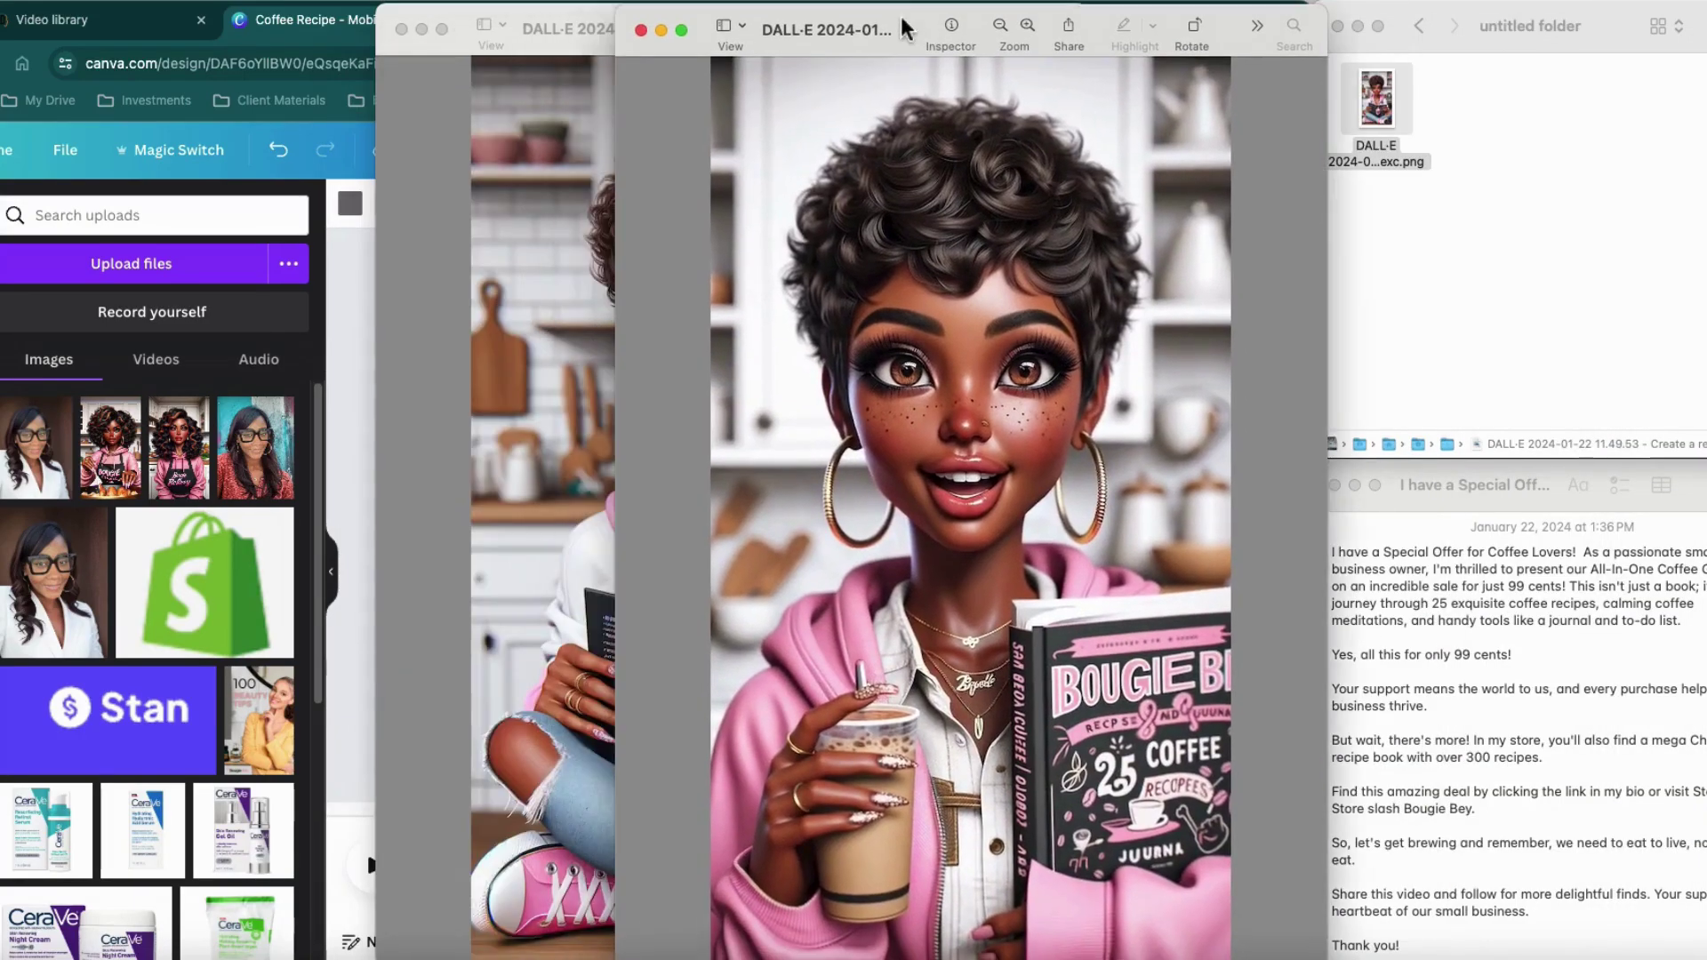
key(super+w)
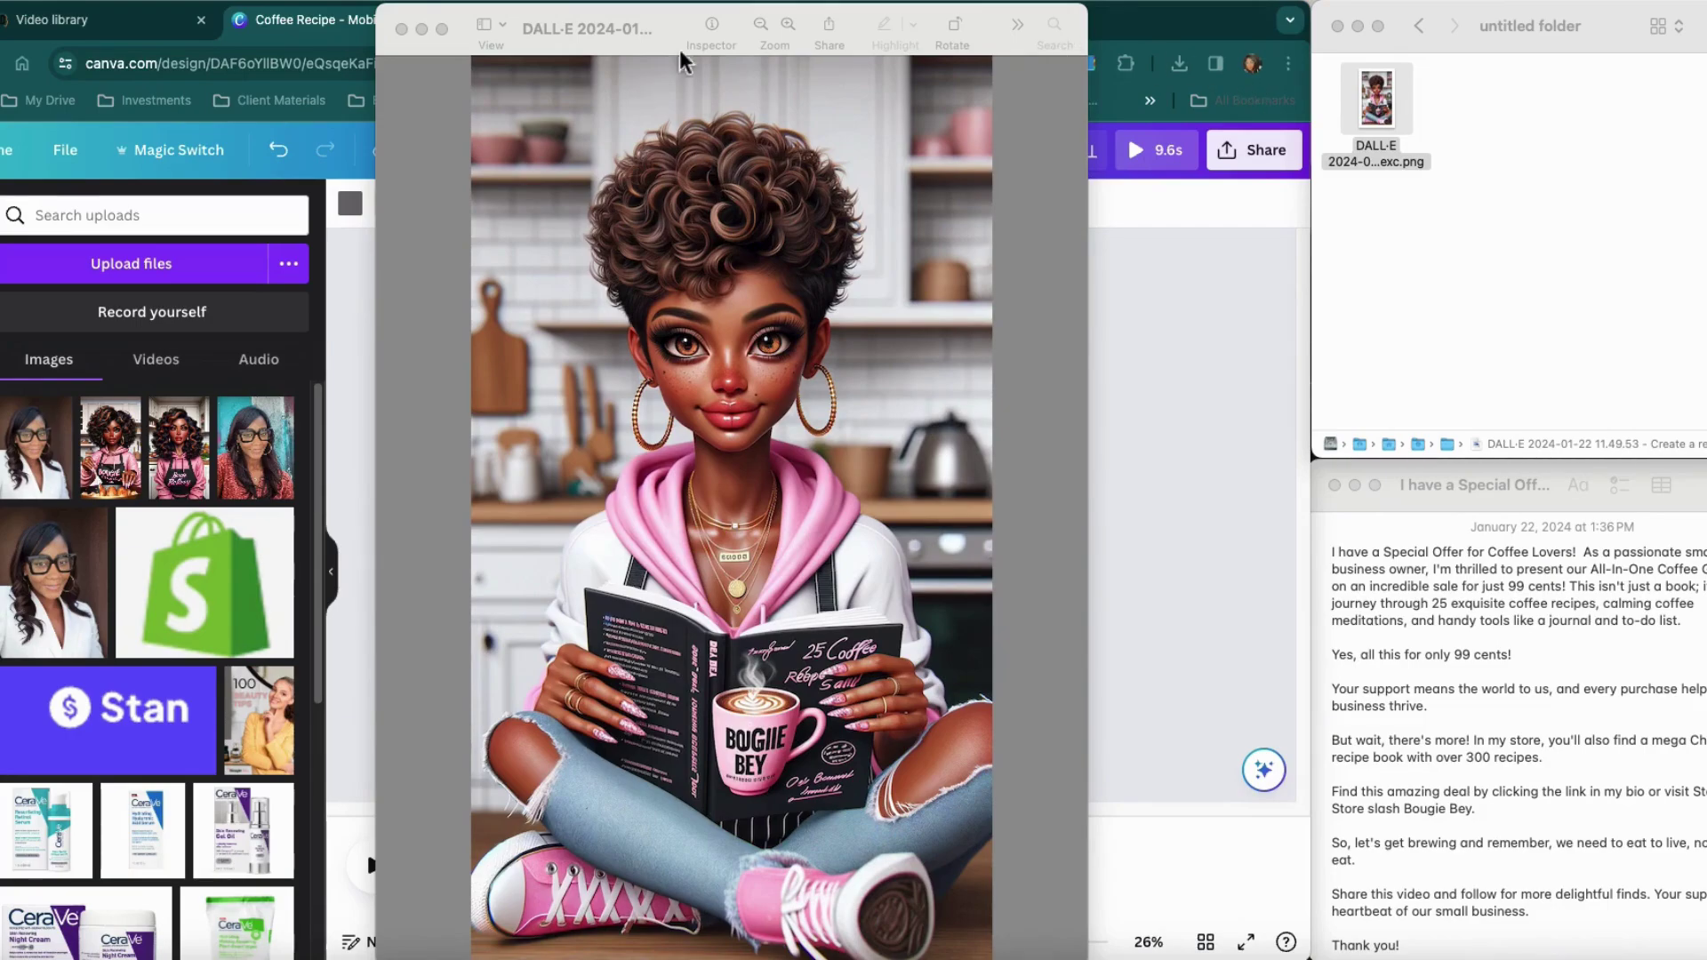
drag(655, 30, 726, 34)
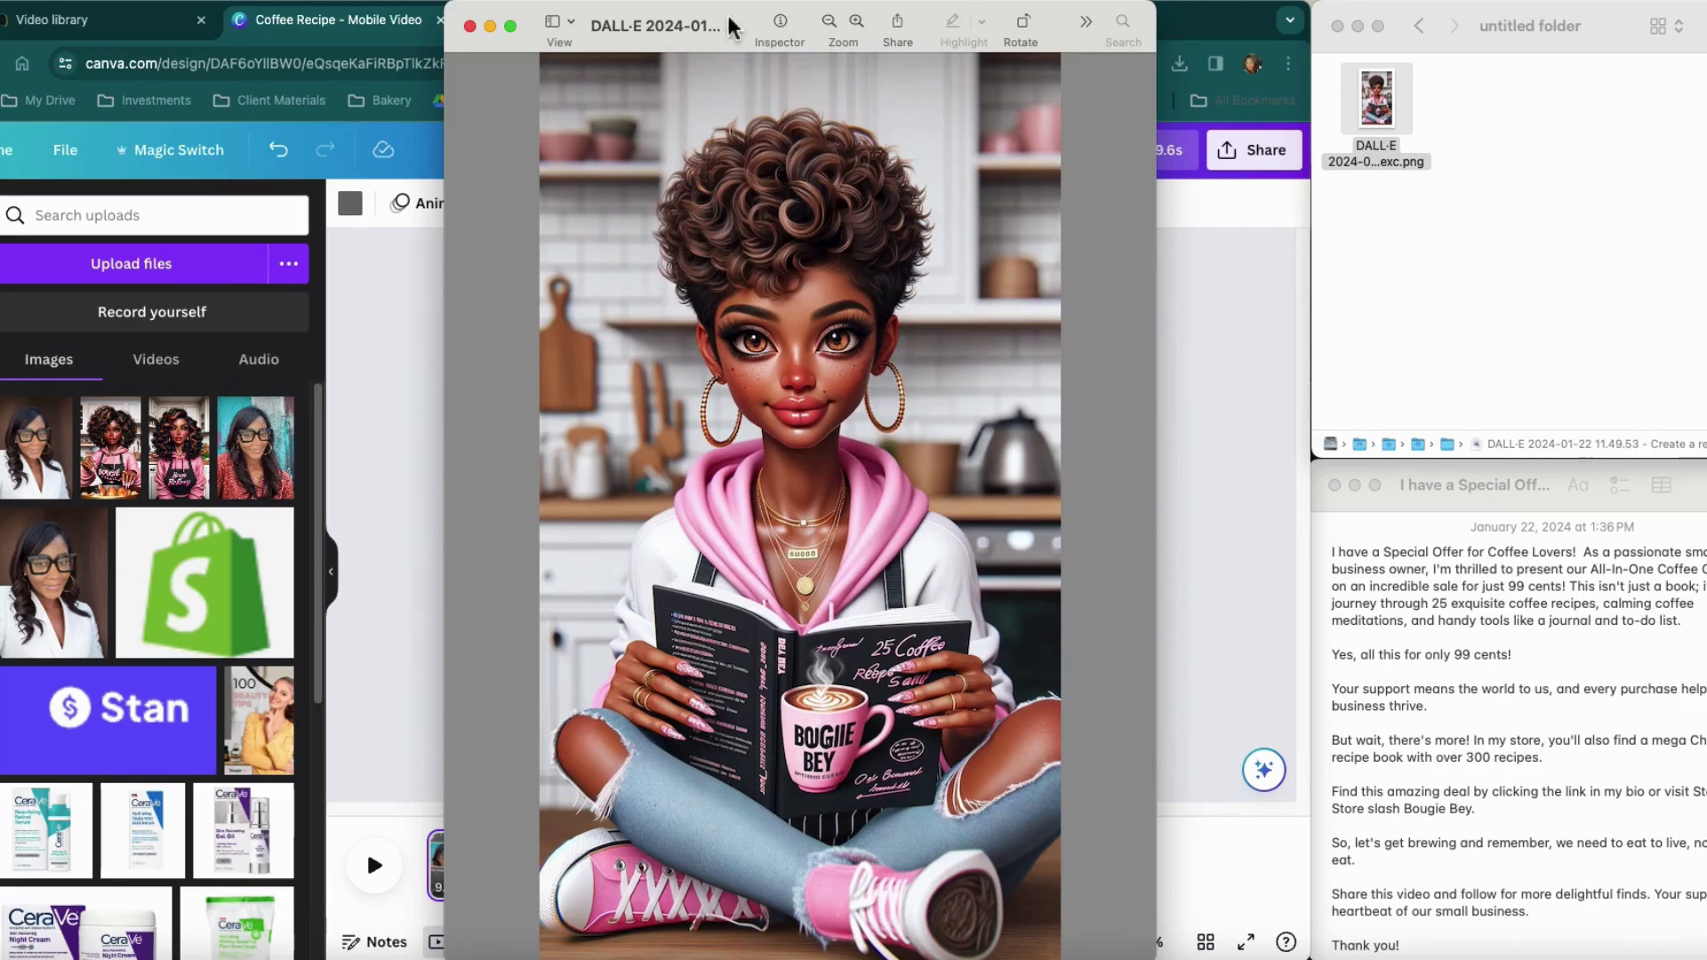
drag(738, 25, 794, 35)
key(super+w)
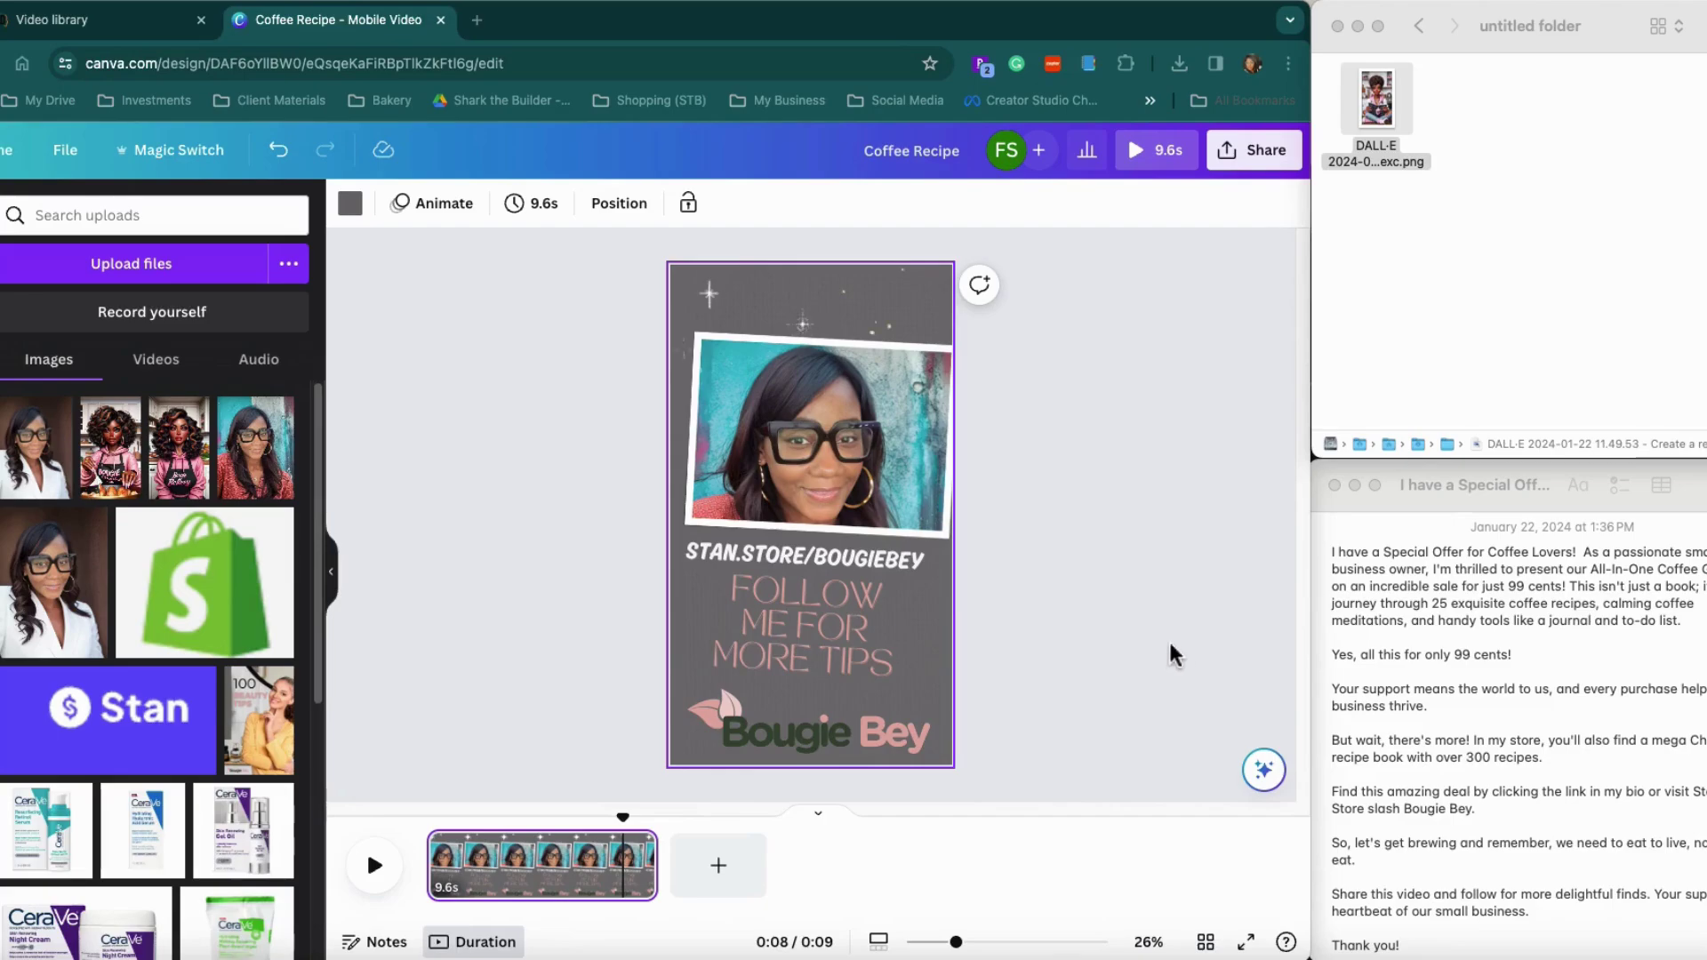
Step: Upload the DALL·E coffee-book reader image into Canva's Uploads panel
drag(1388, 98, 189, 516)
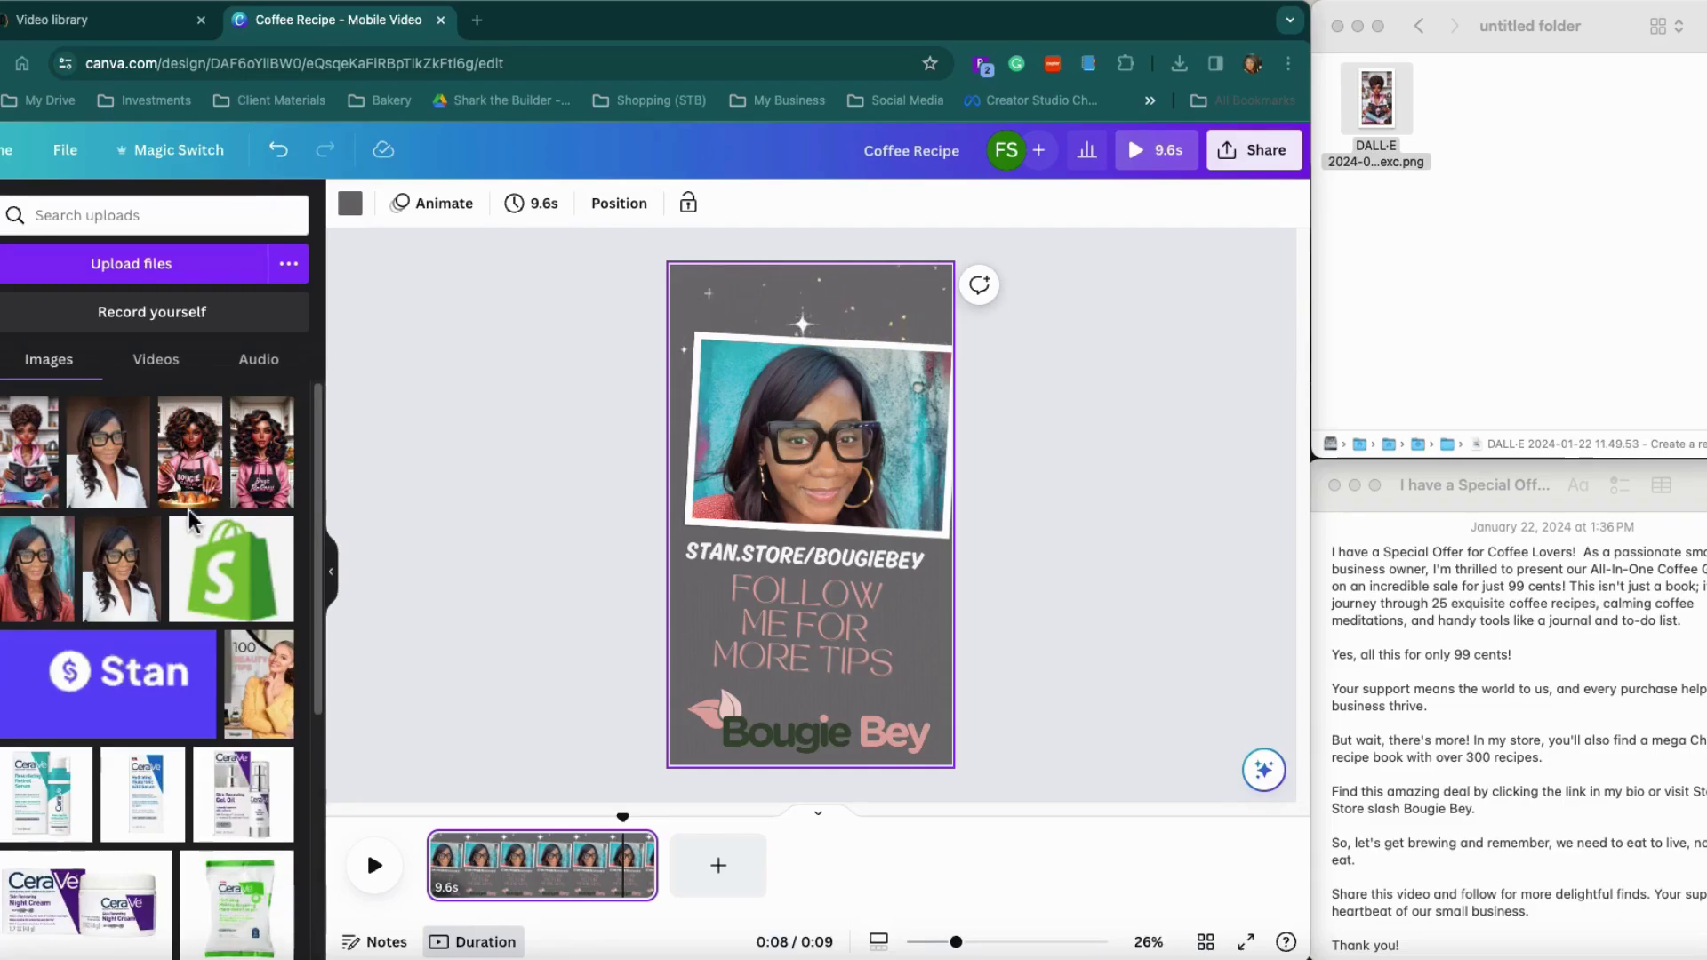
click(96, 23)
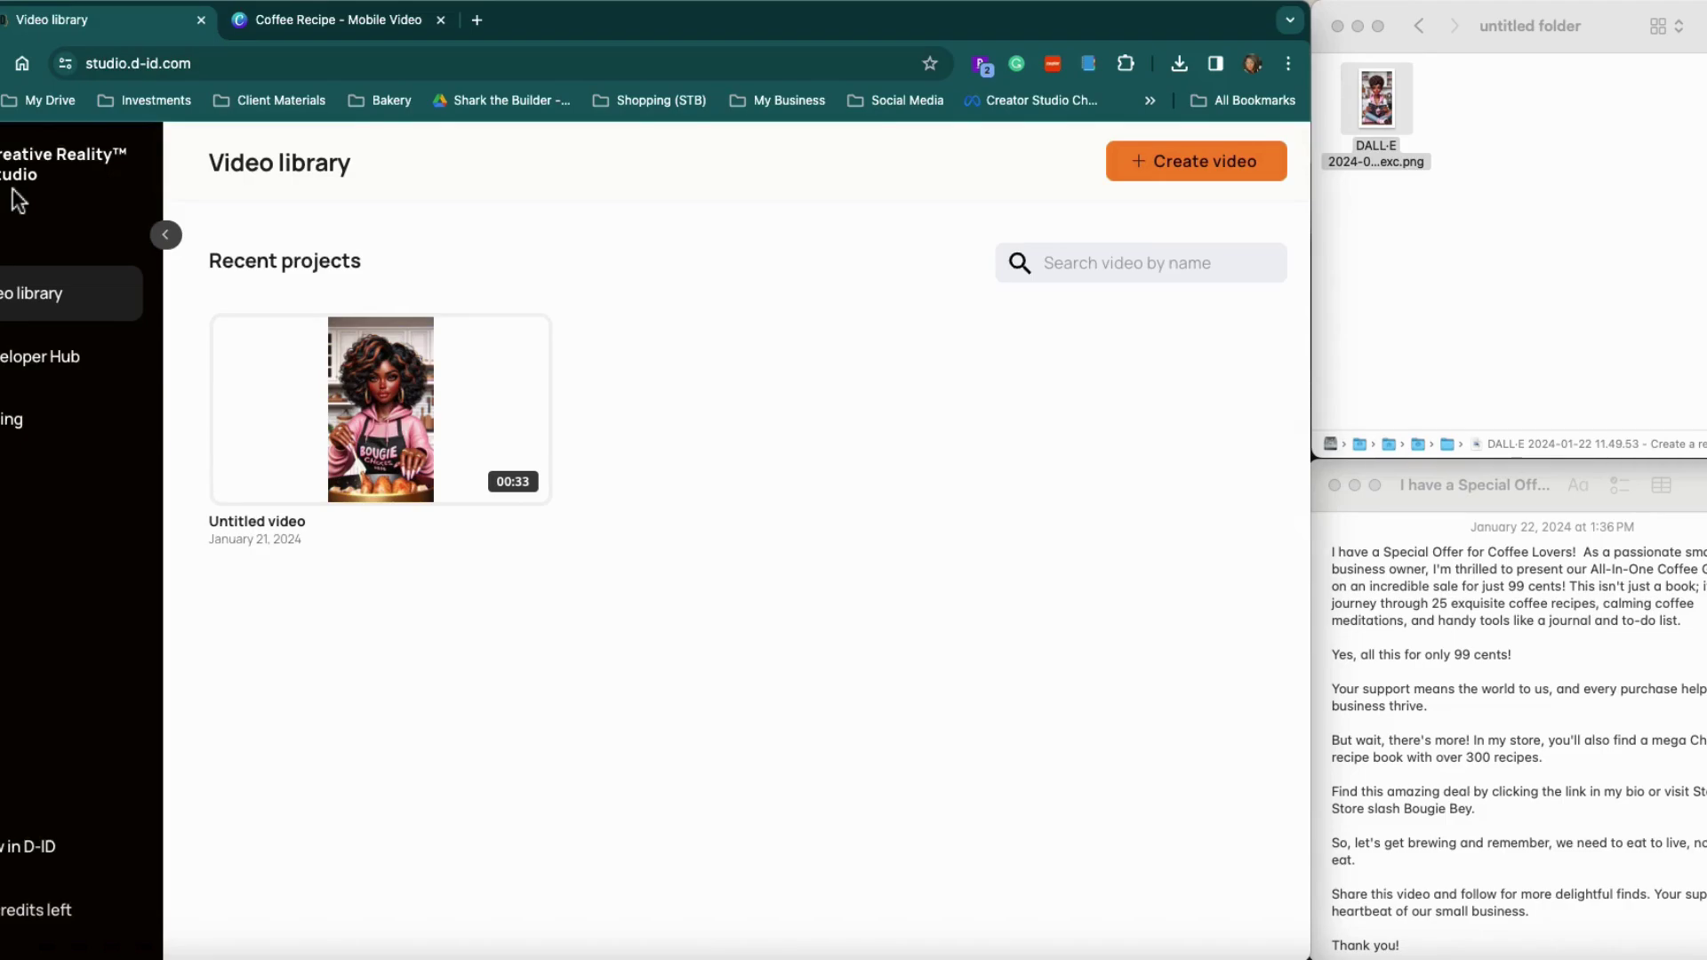
click(365, 23)
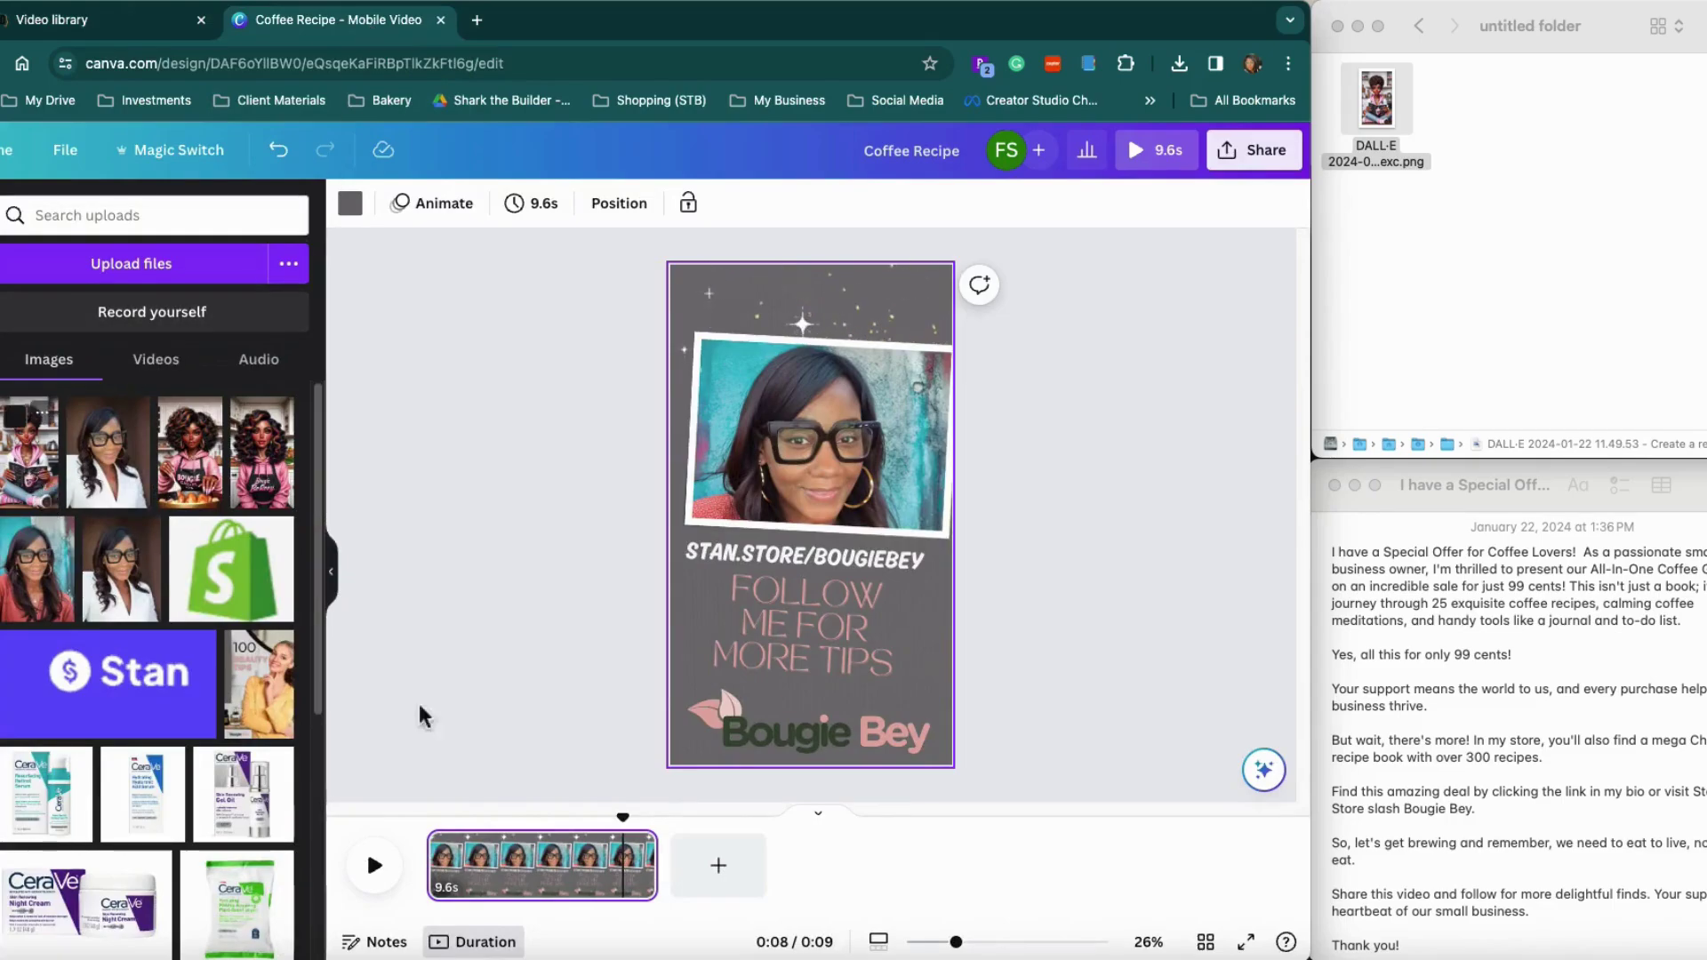
Step: Add a second page and enlarge the DALL·E coffee-book image to fill it
click(718, 867)
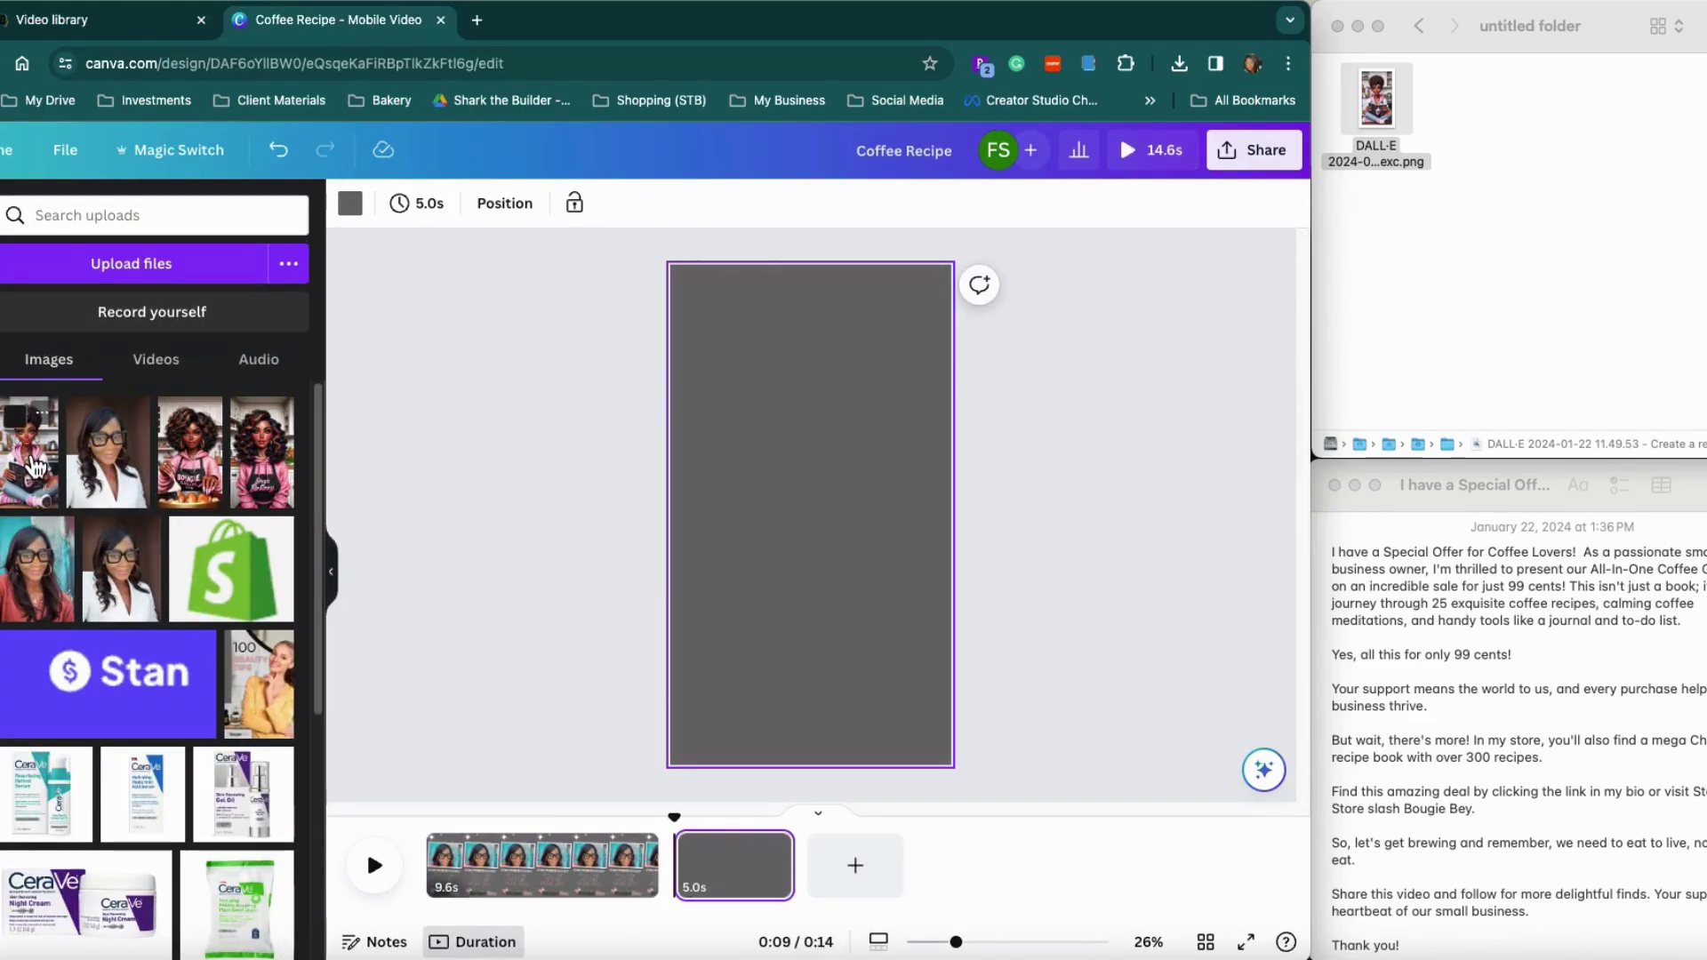
drag(34, 464, 769, 433)
drag(854, 587, 950, 767)
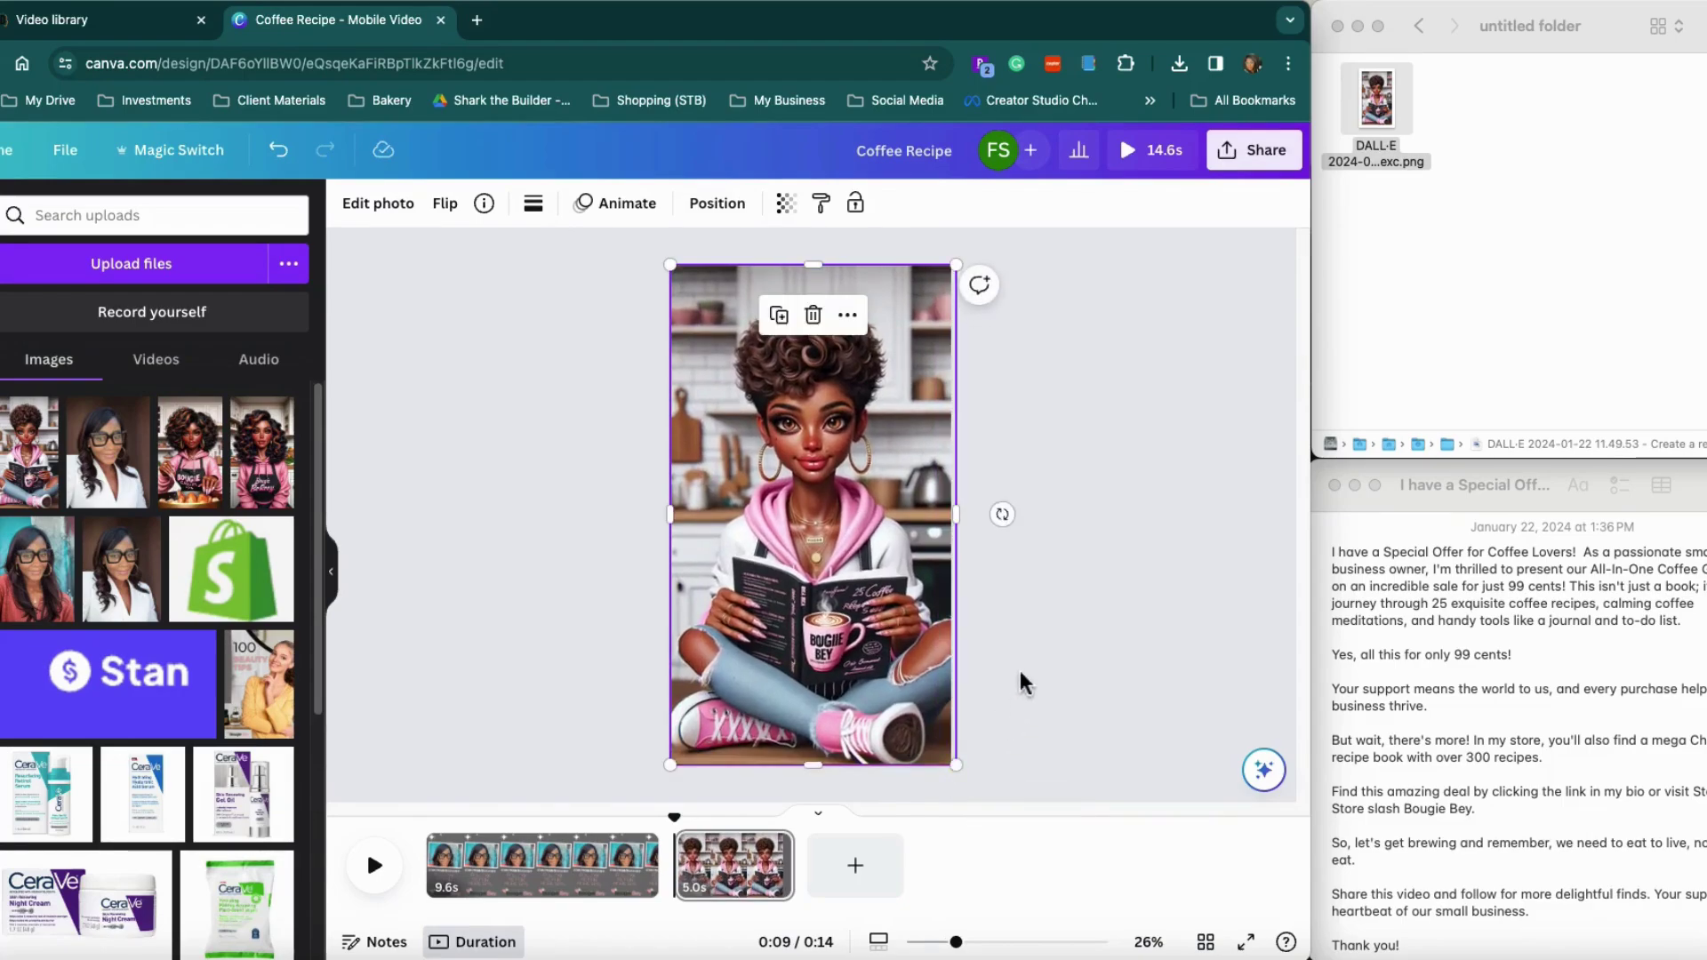
click(1023, 678)
Step: Copy the entire offer script from the note in Notes
click(1380, 606)
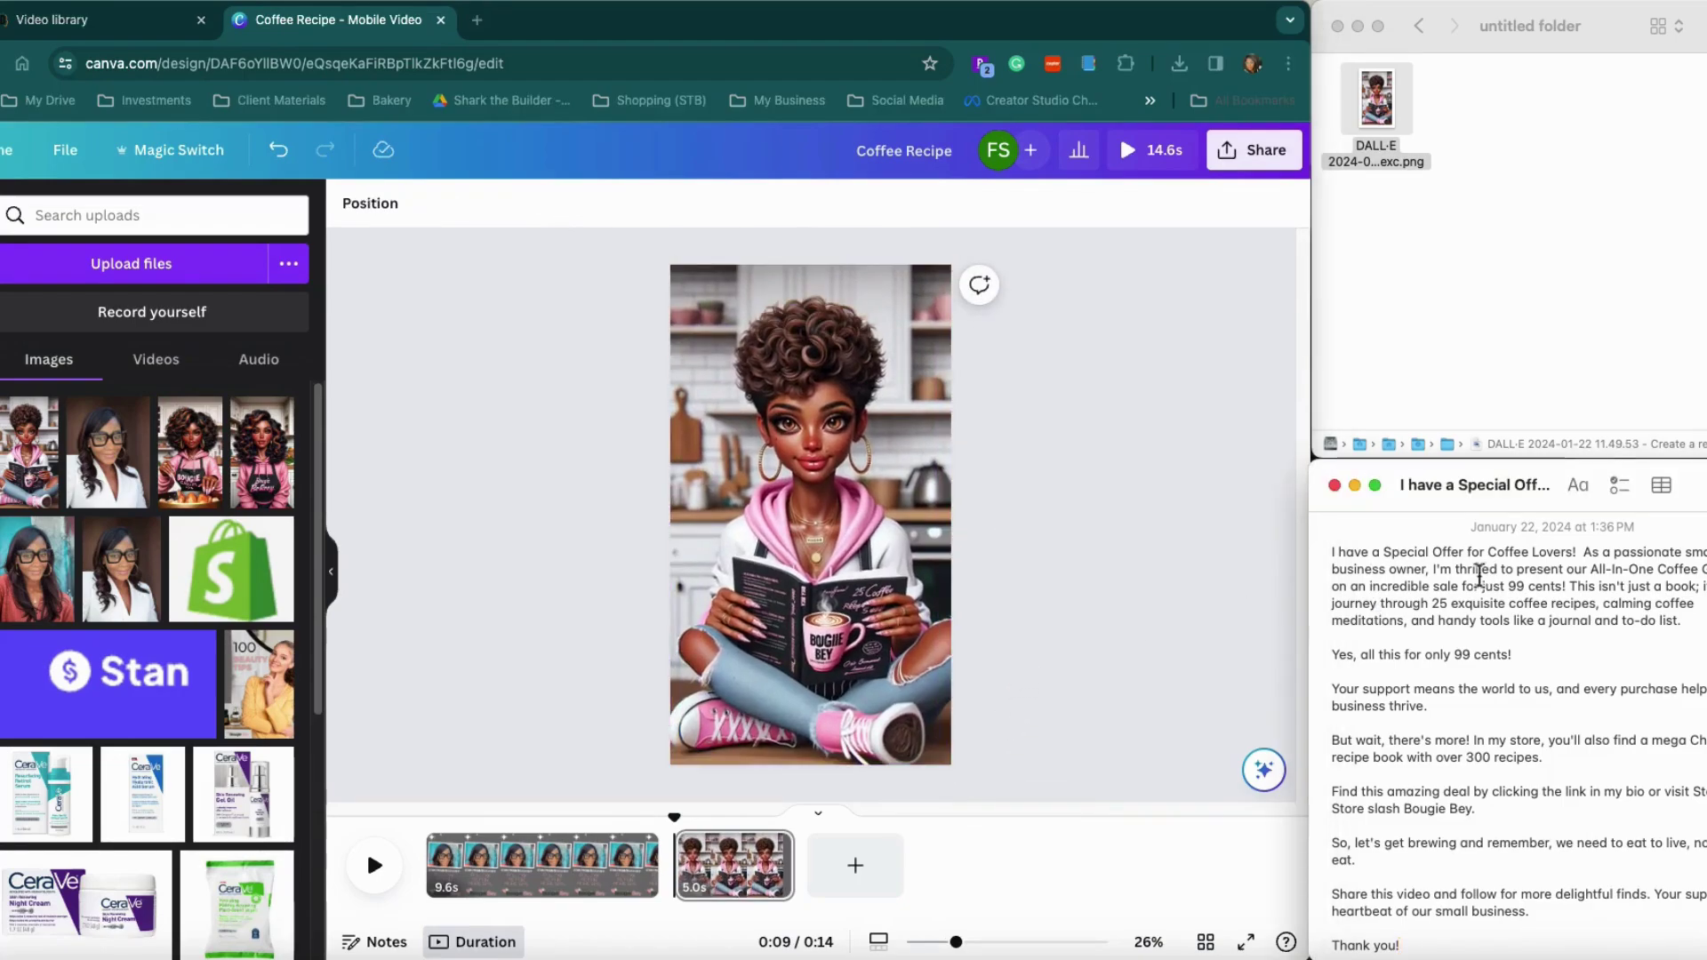
drag(1331, 549, 1444, 940)
right_click(1430, 822)
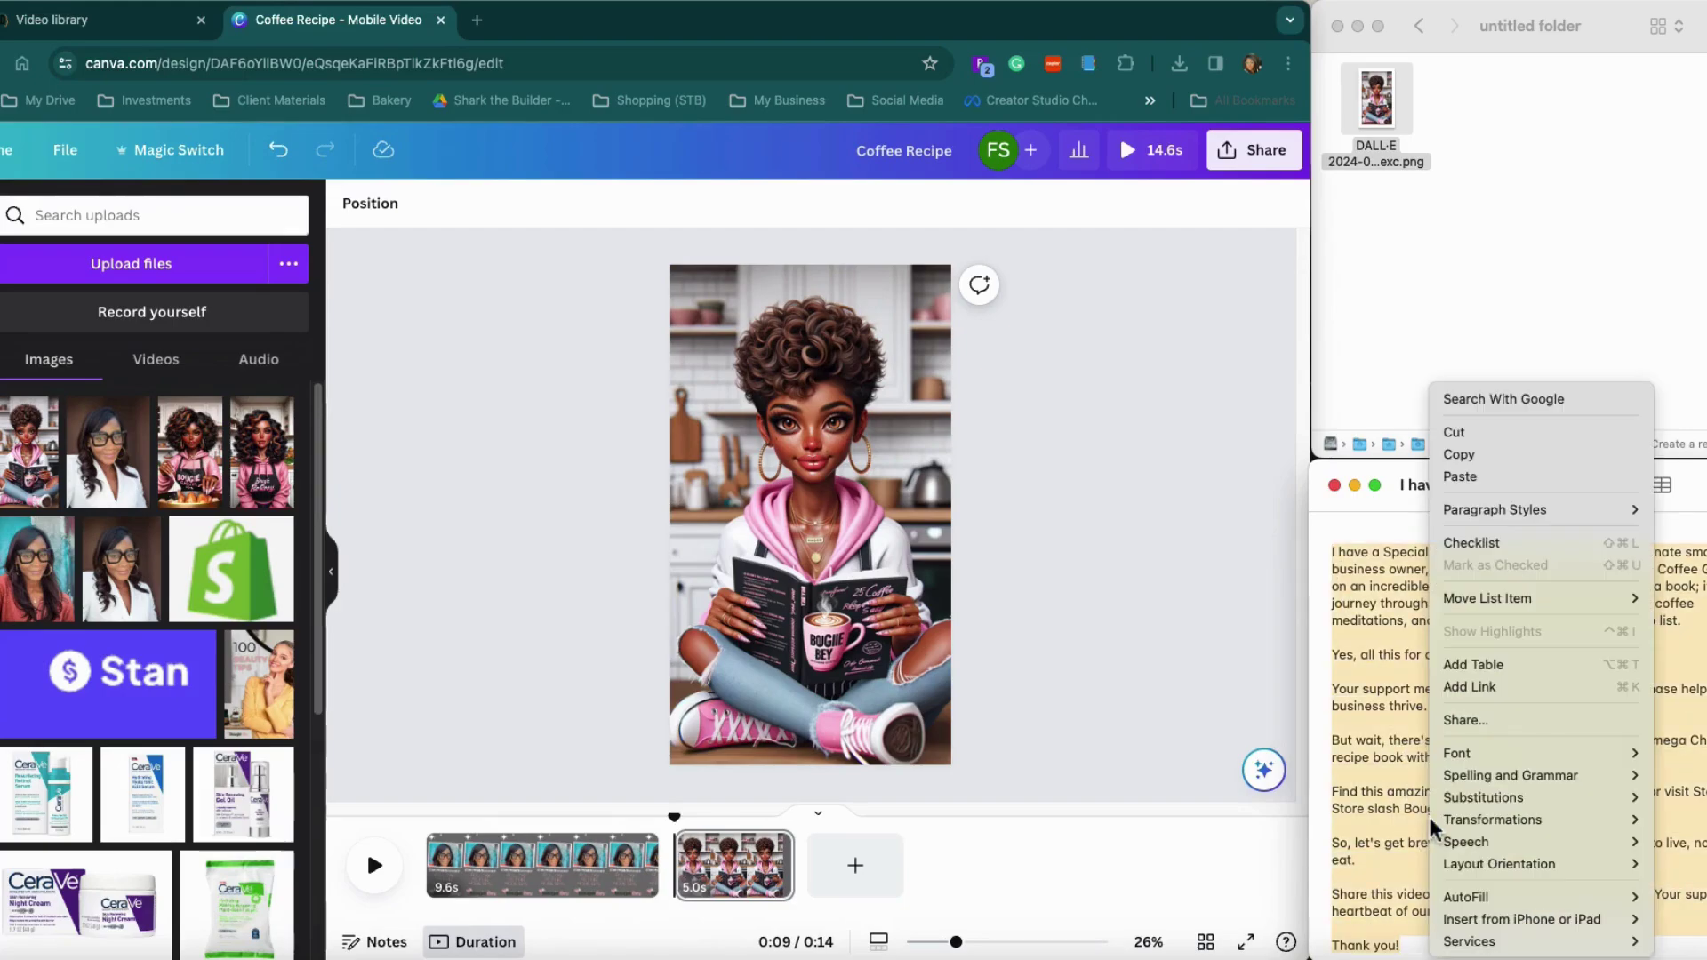
click(1474, 456)
click(1671, 689)
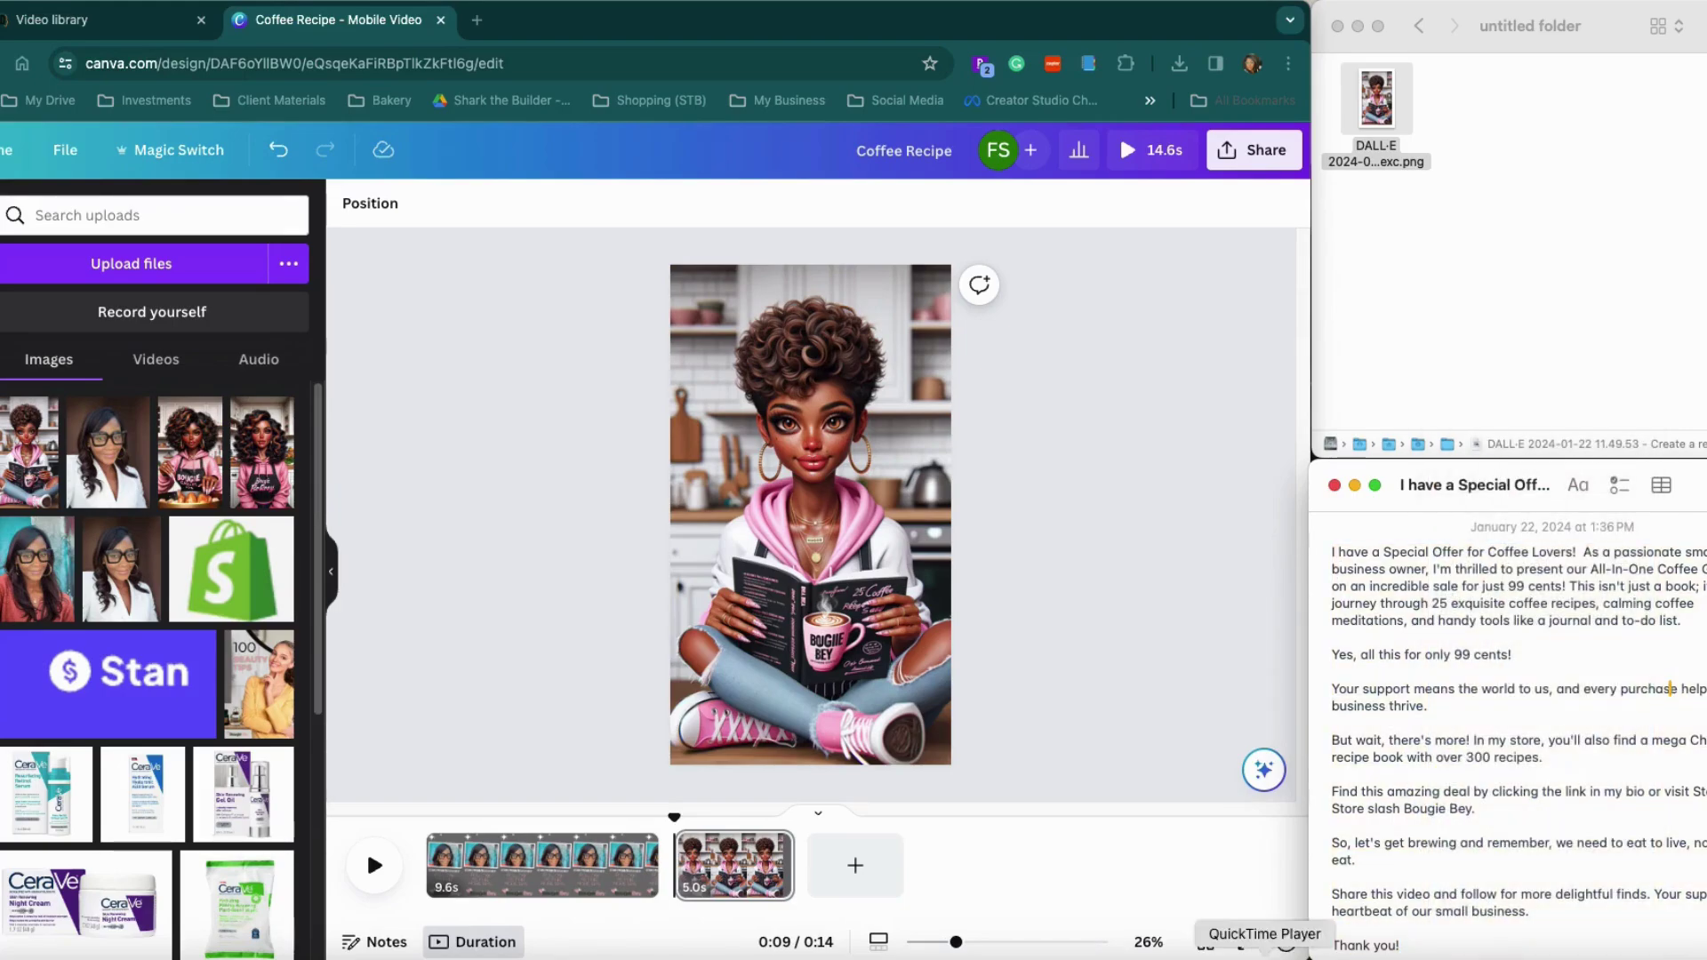
click(105, 27)
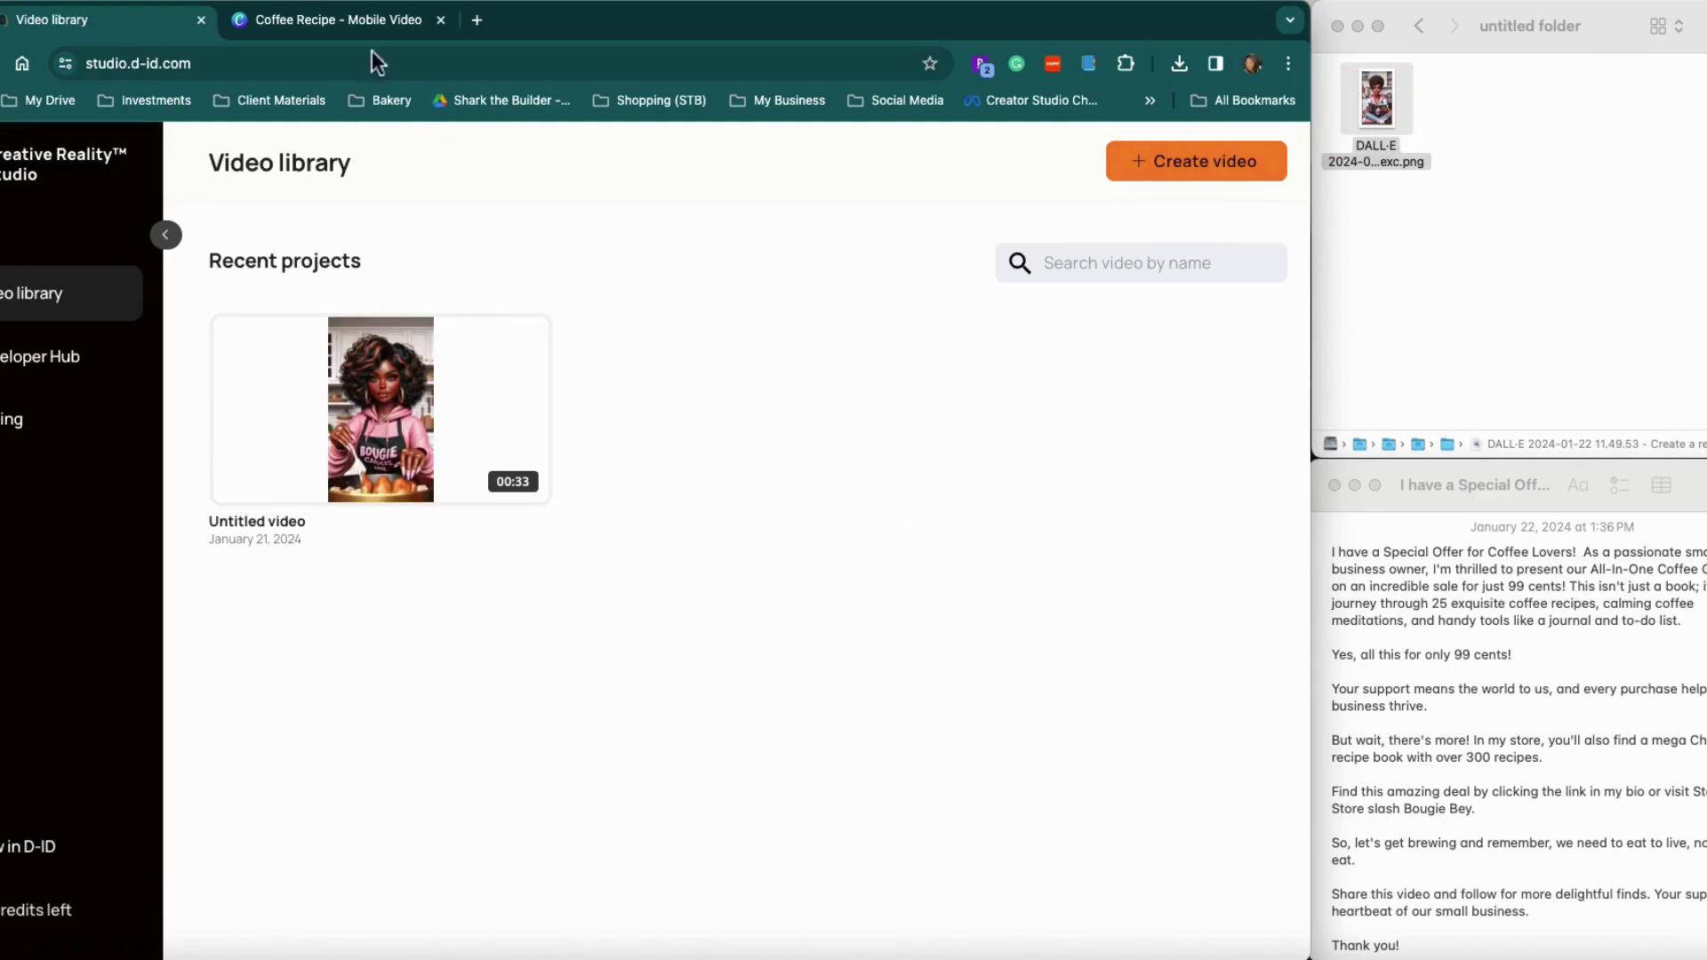
Step: Search Canva Apps for 'd di' and open the D-ID AI Presenters app
click(336, 21)
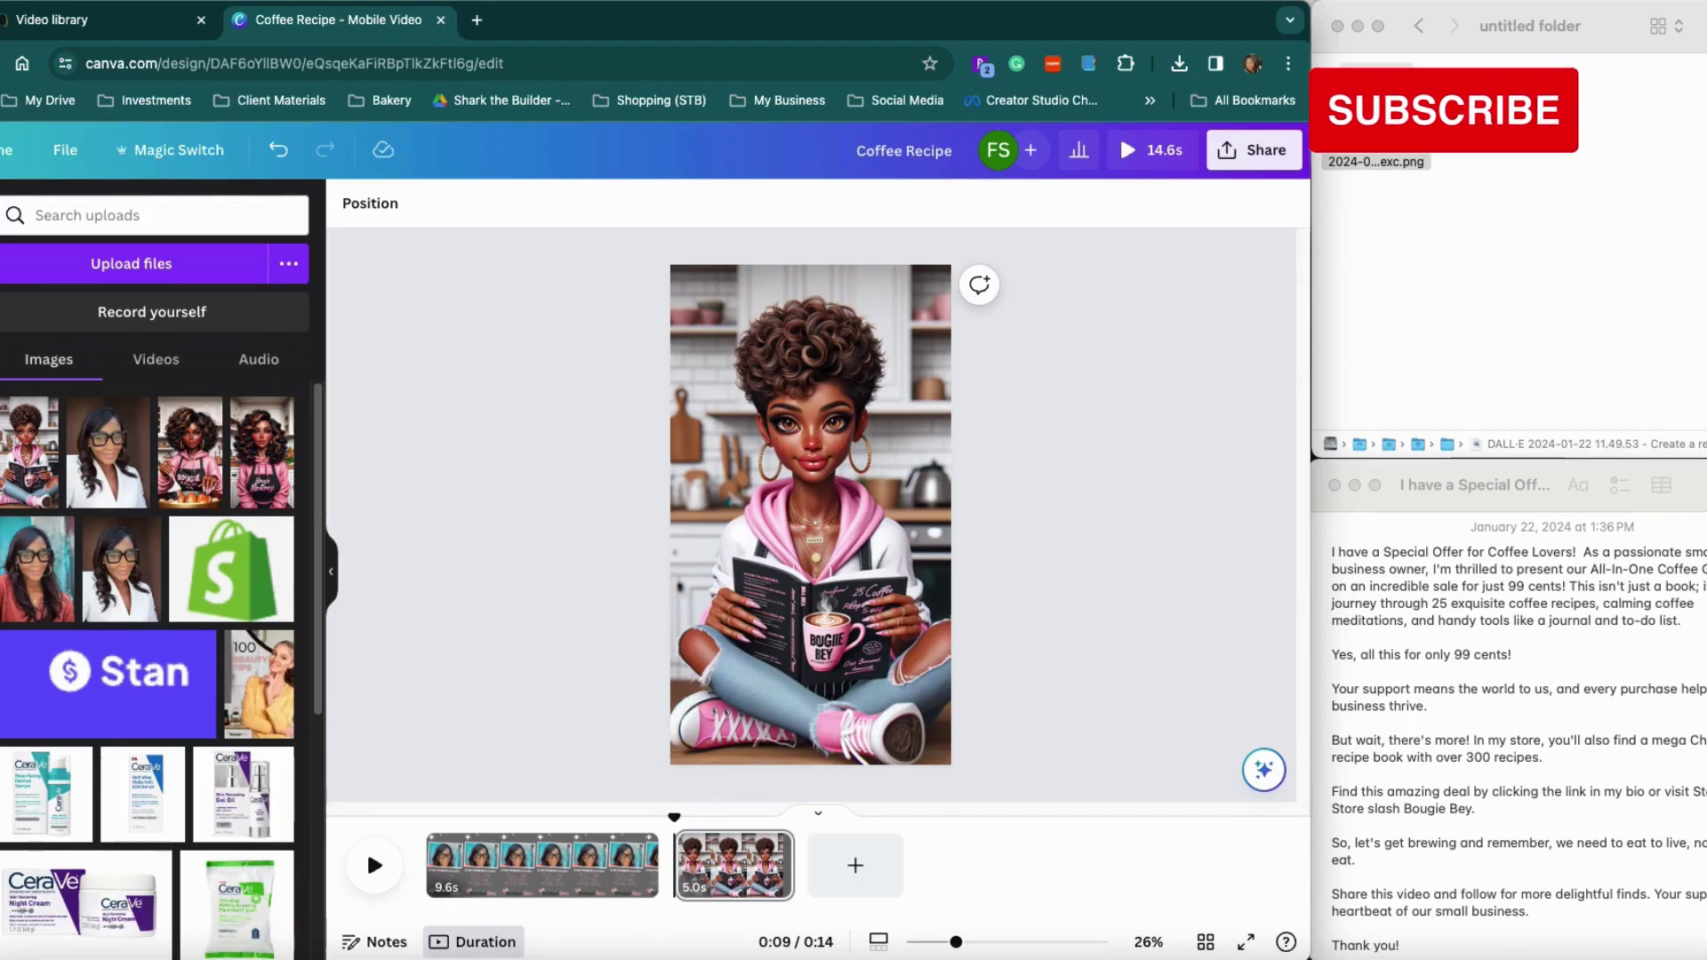
click(4, 889)
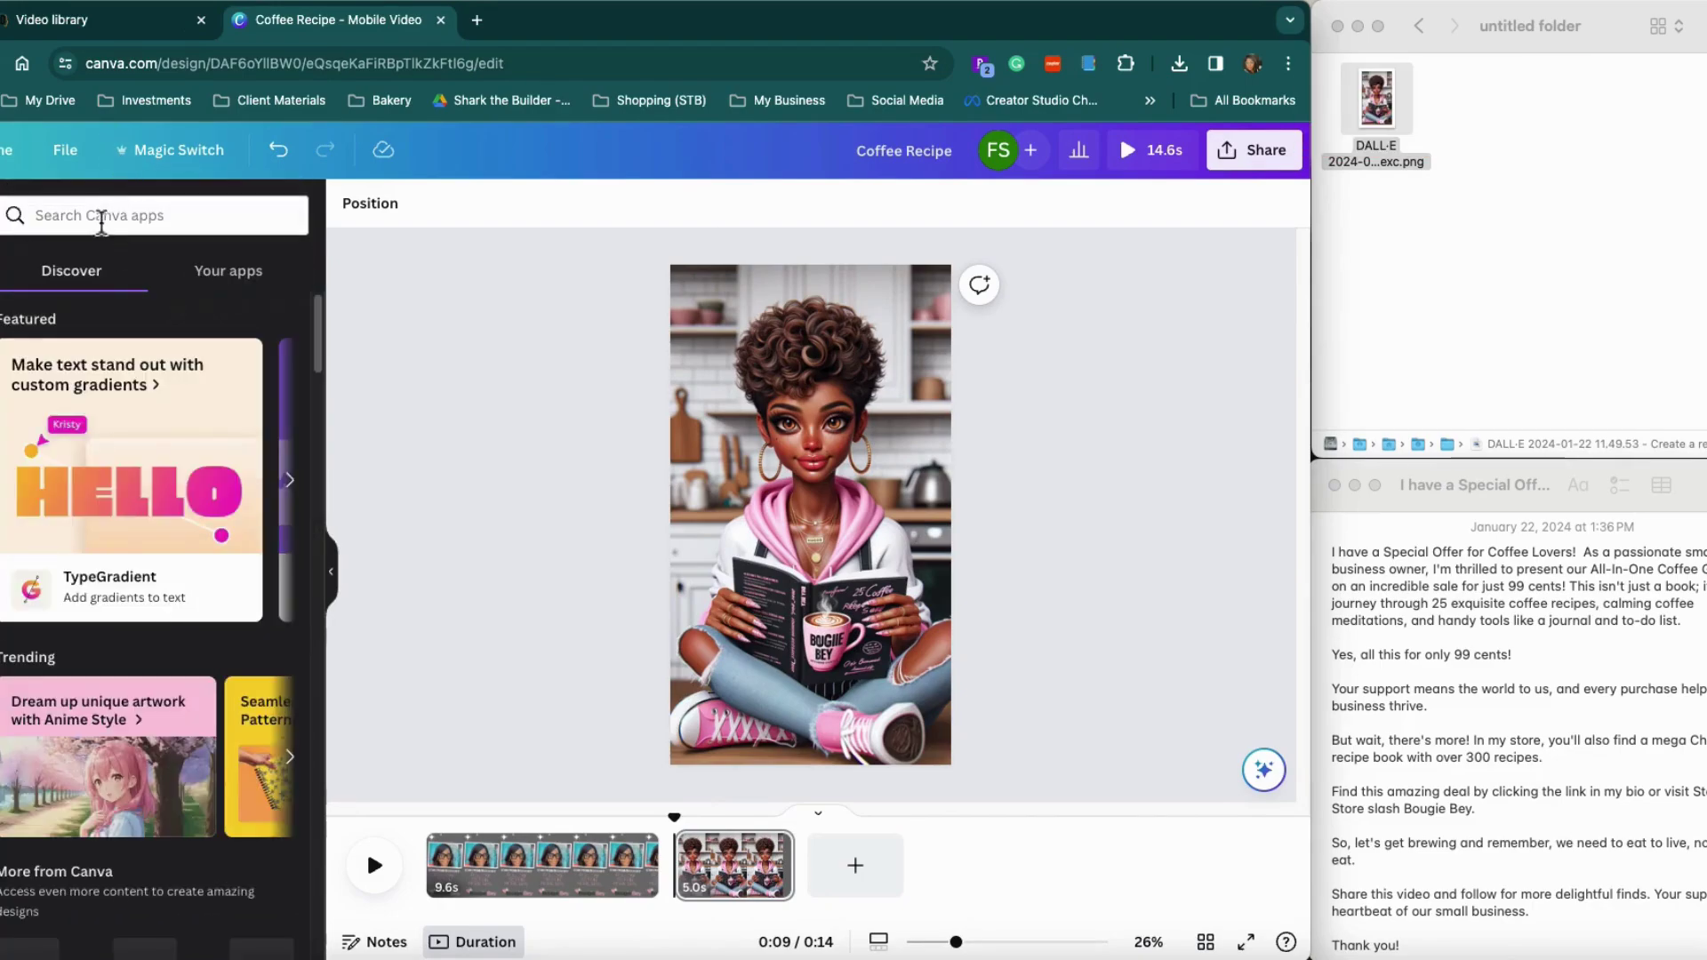
click(101, 222)
text(d)
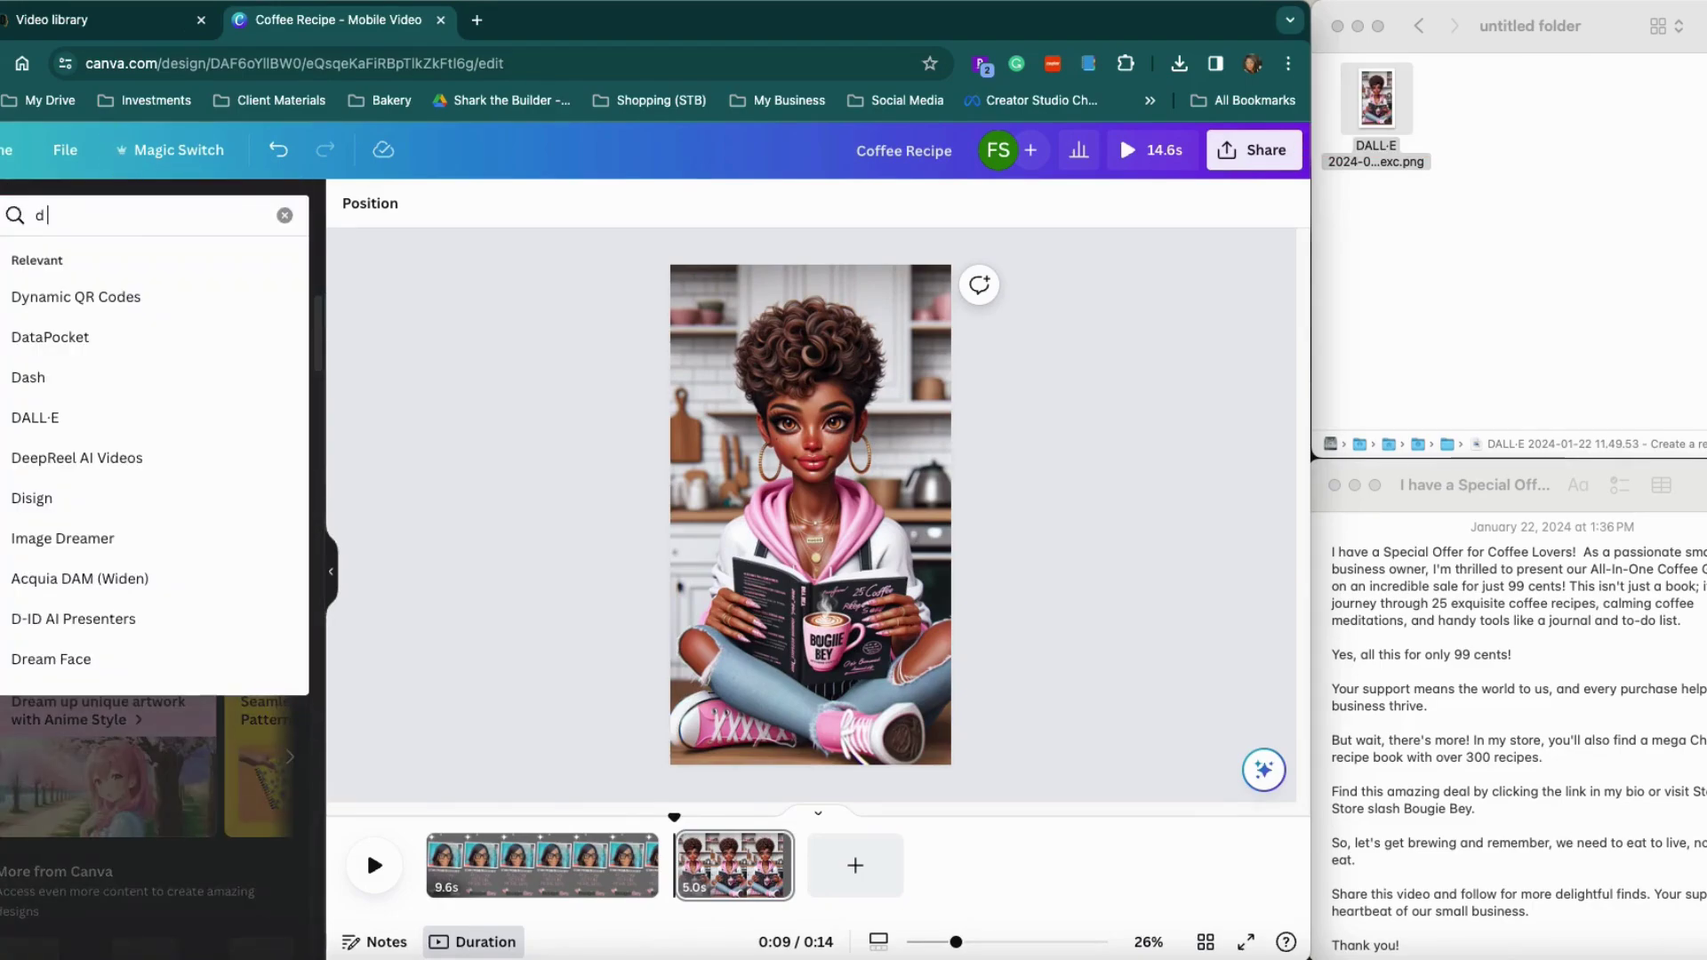
text( di)
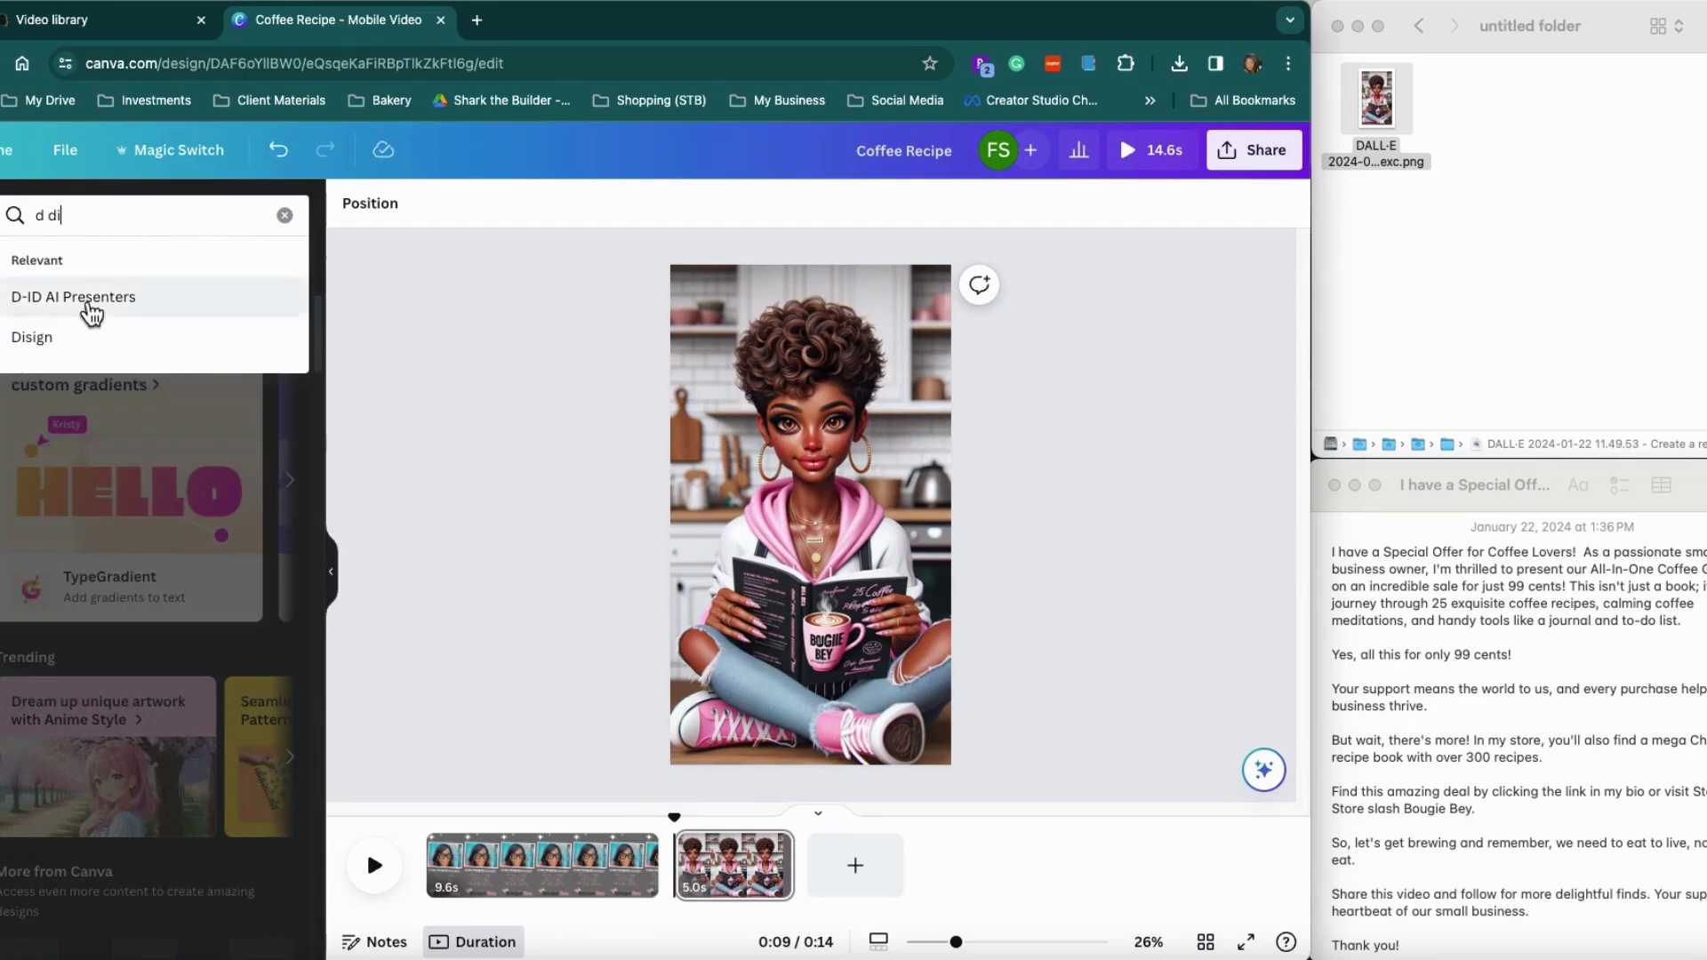
click(86, 302)
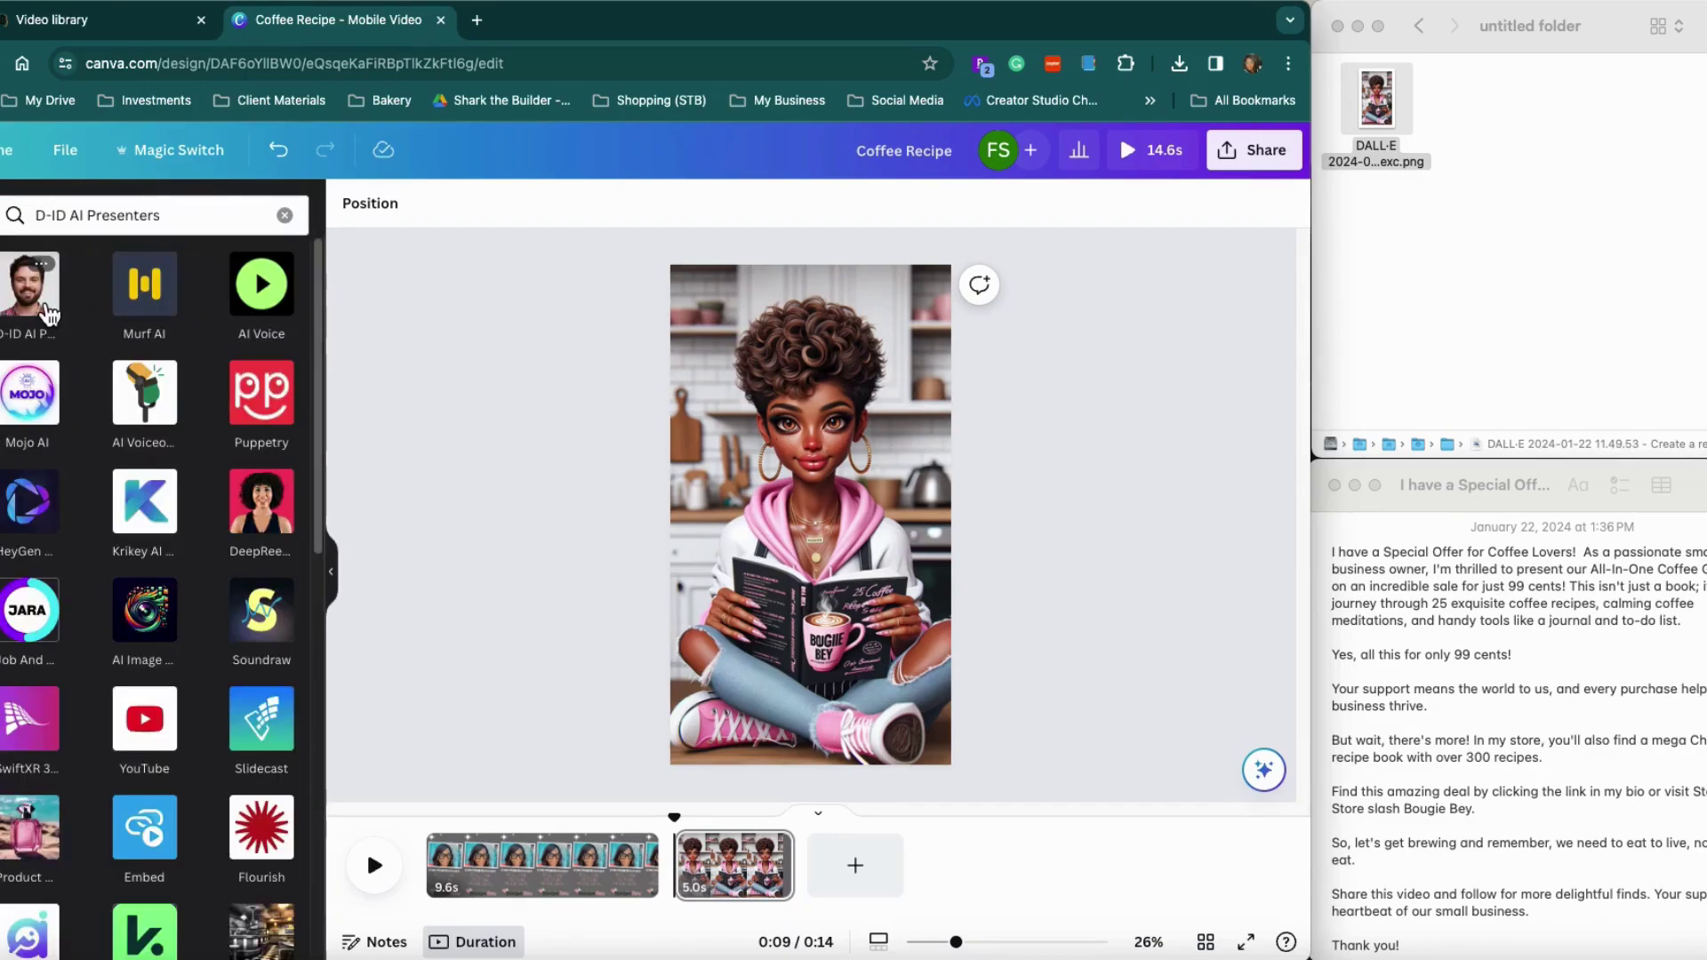
click(44, 307)
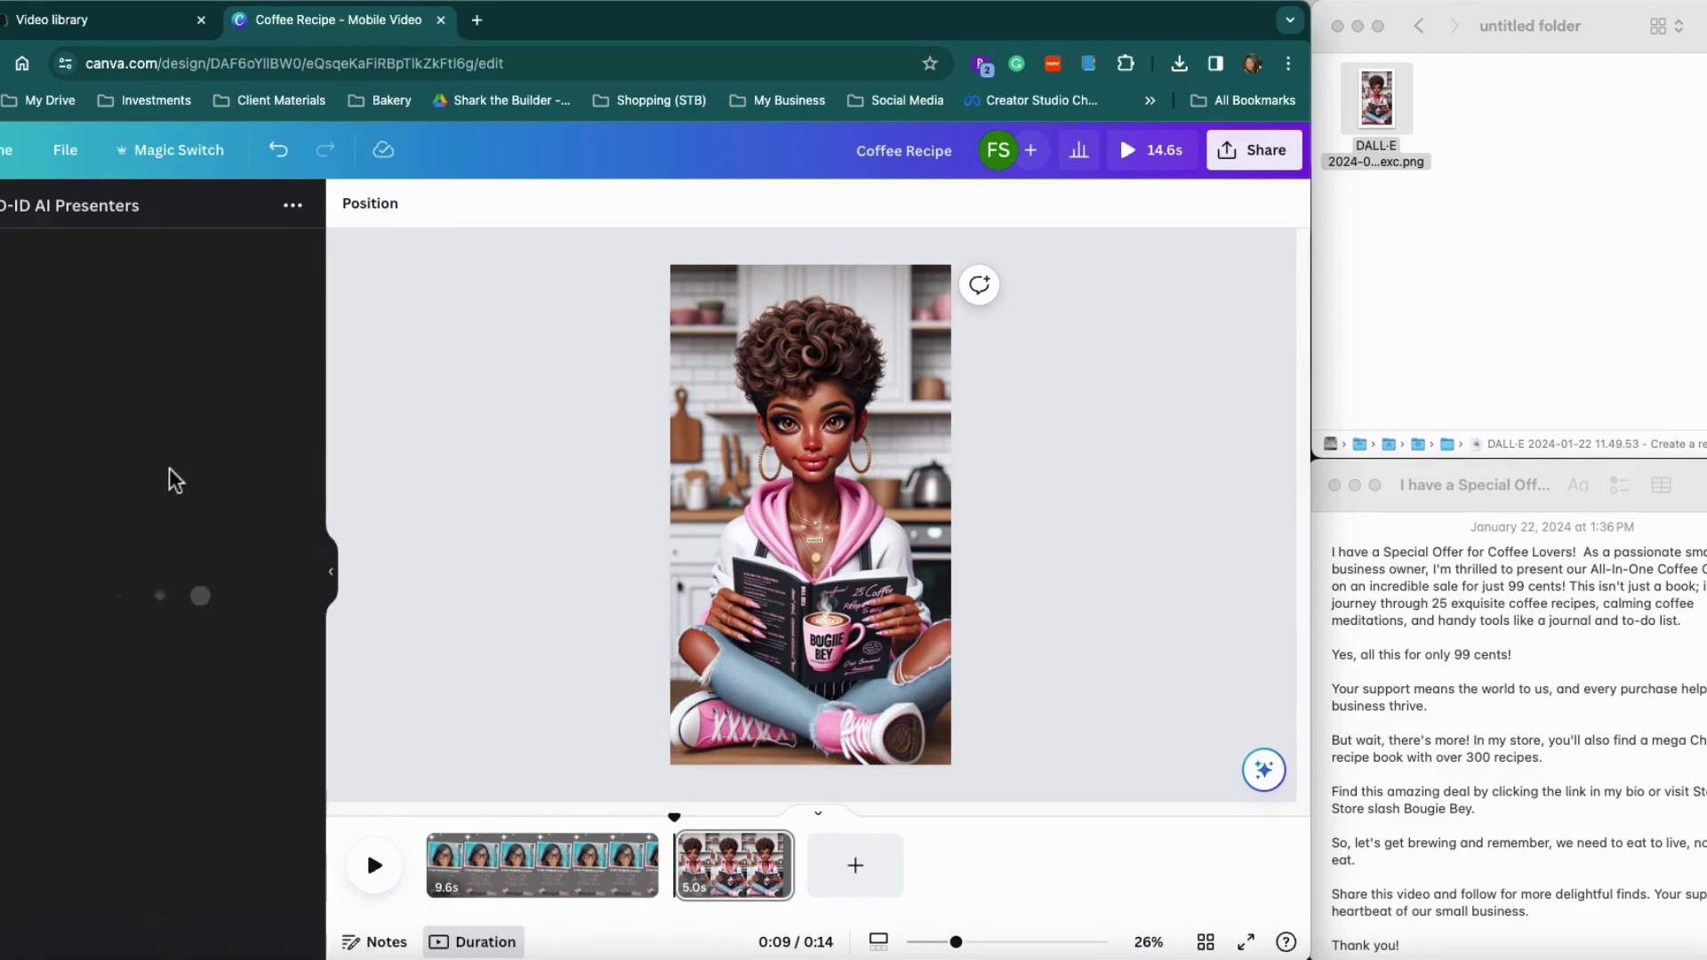
click(123, 25)
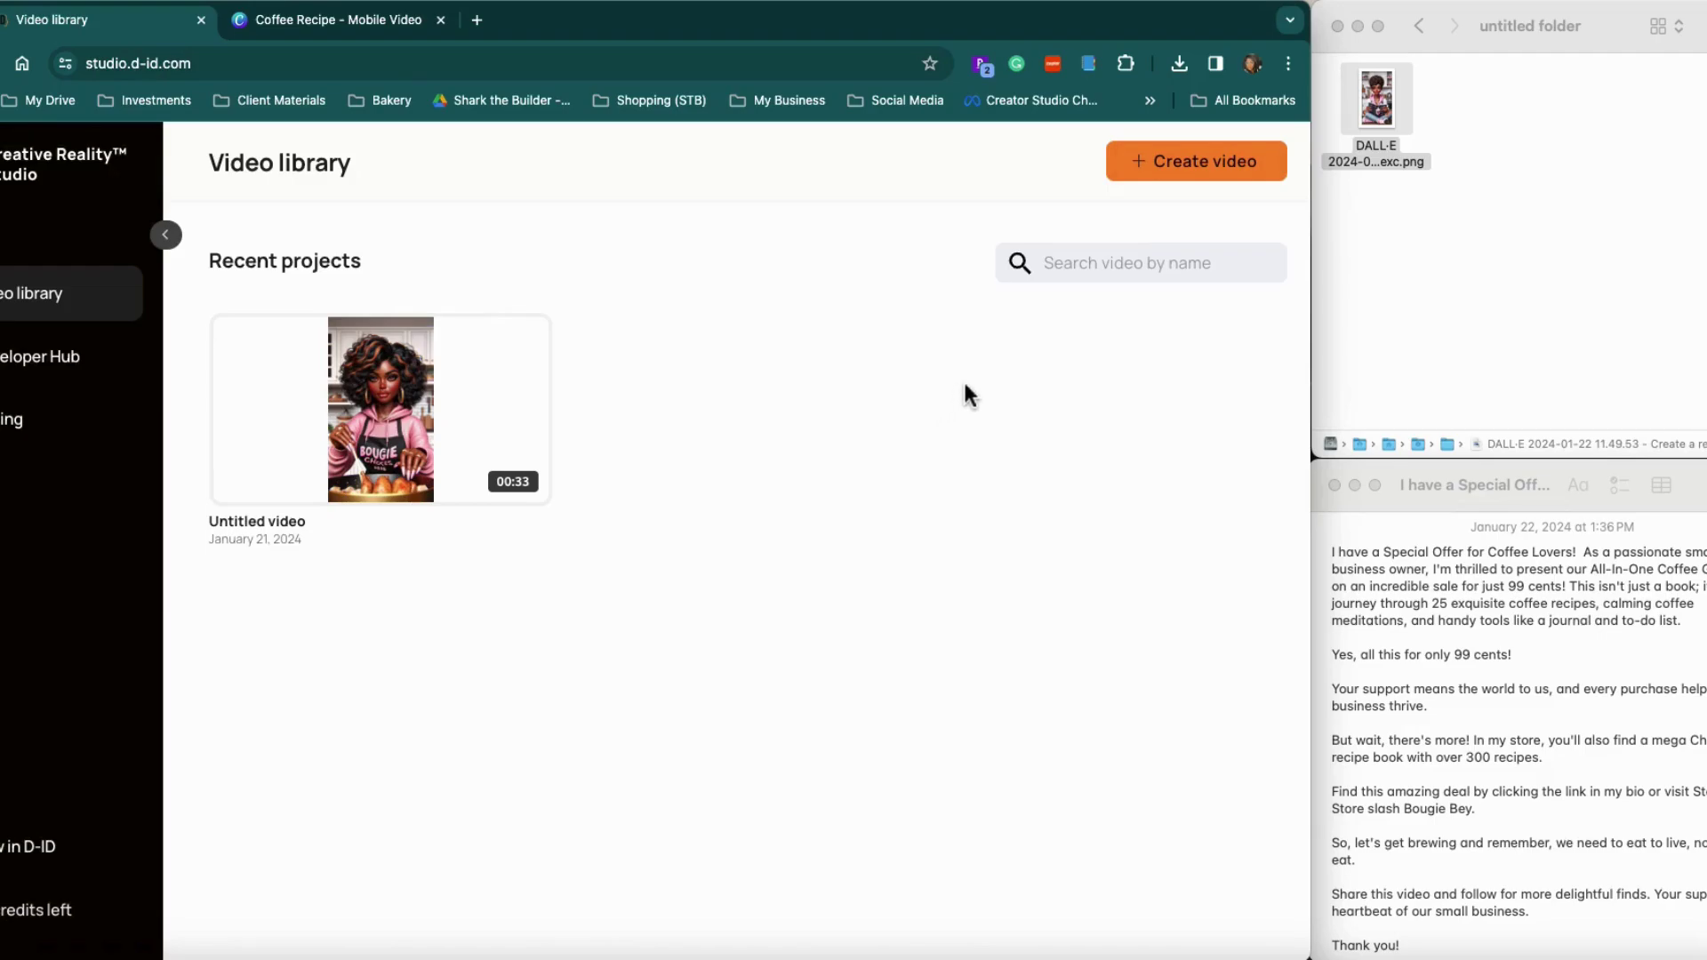
Step: Start a new D-ID video and paste the coffee-offer script into its empty script box
click(1182, 174)
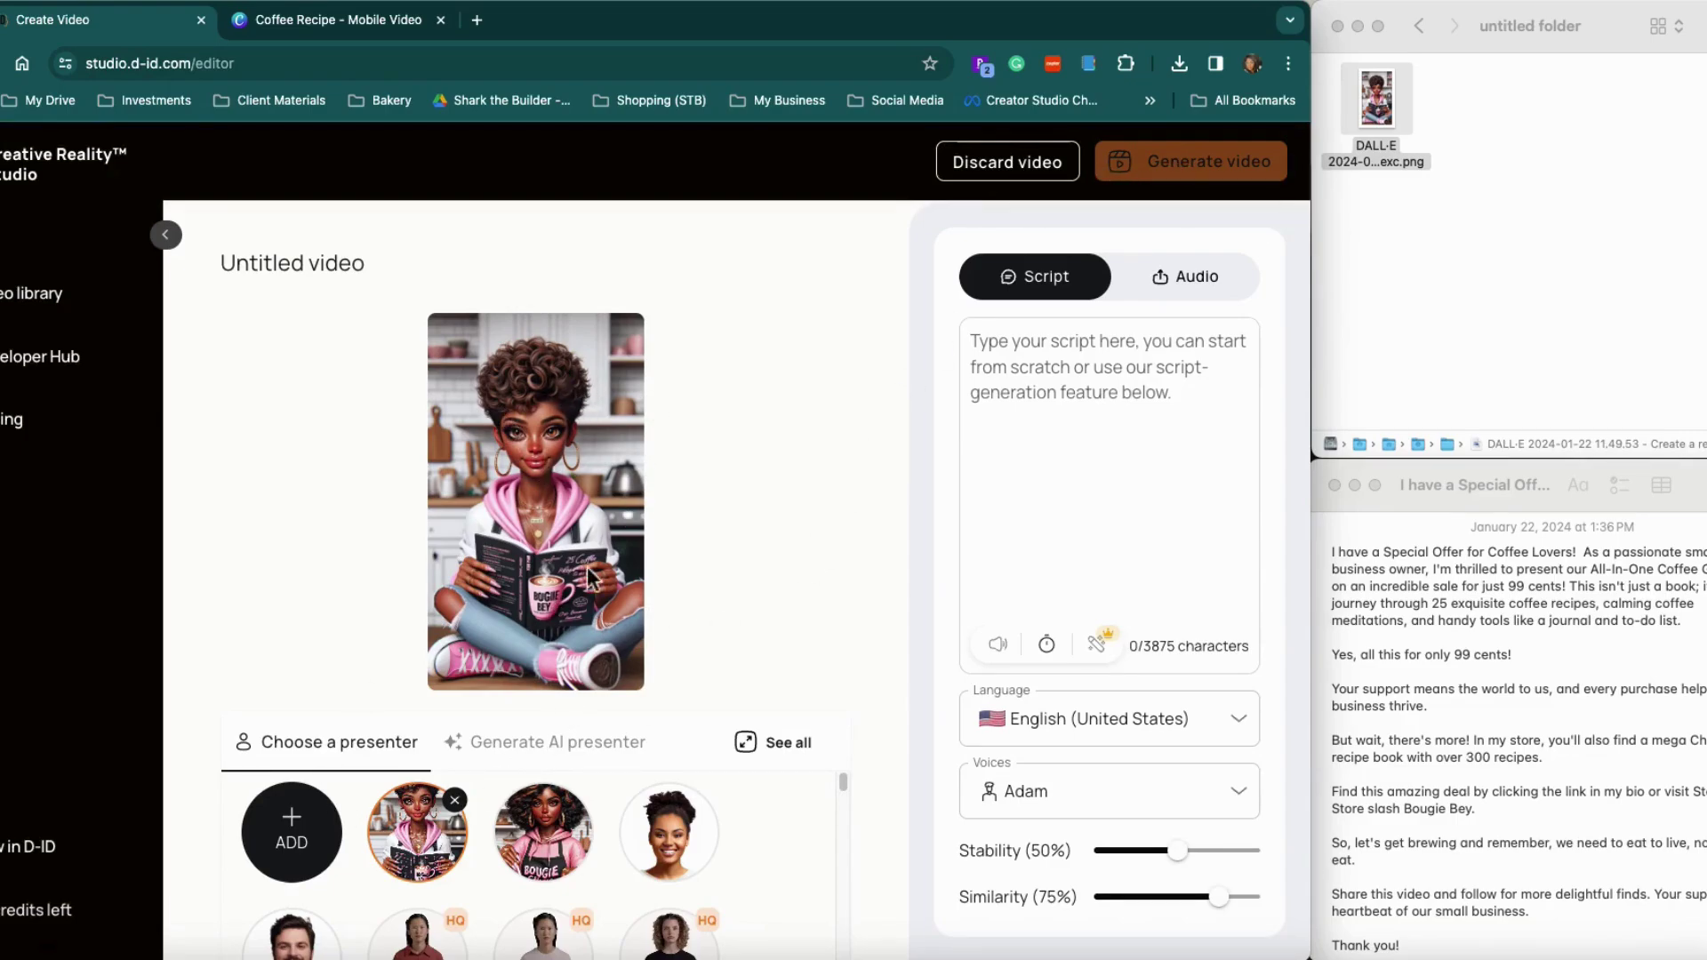
click(293, 841)
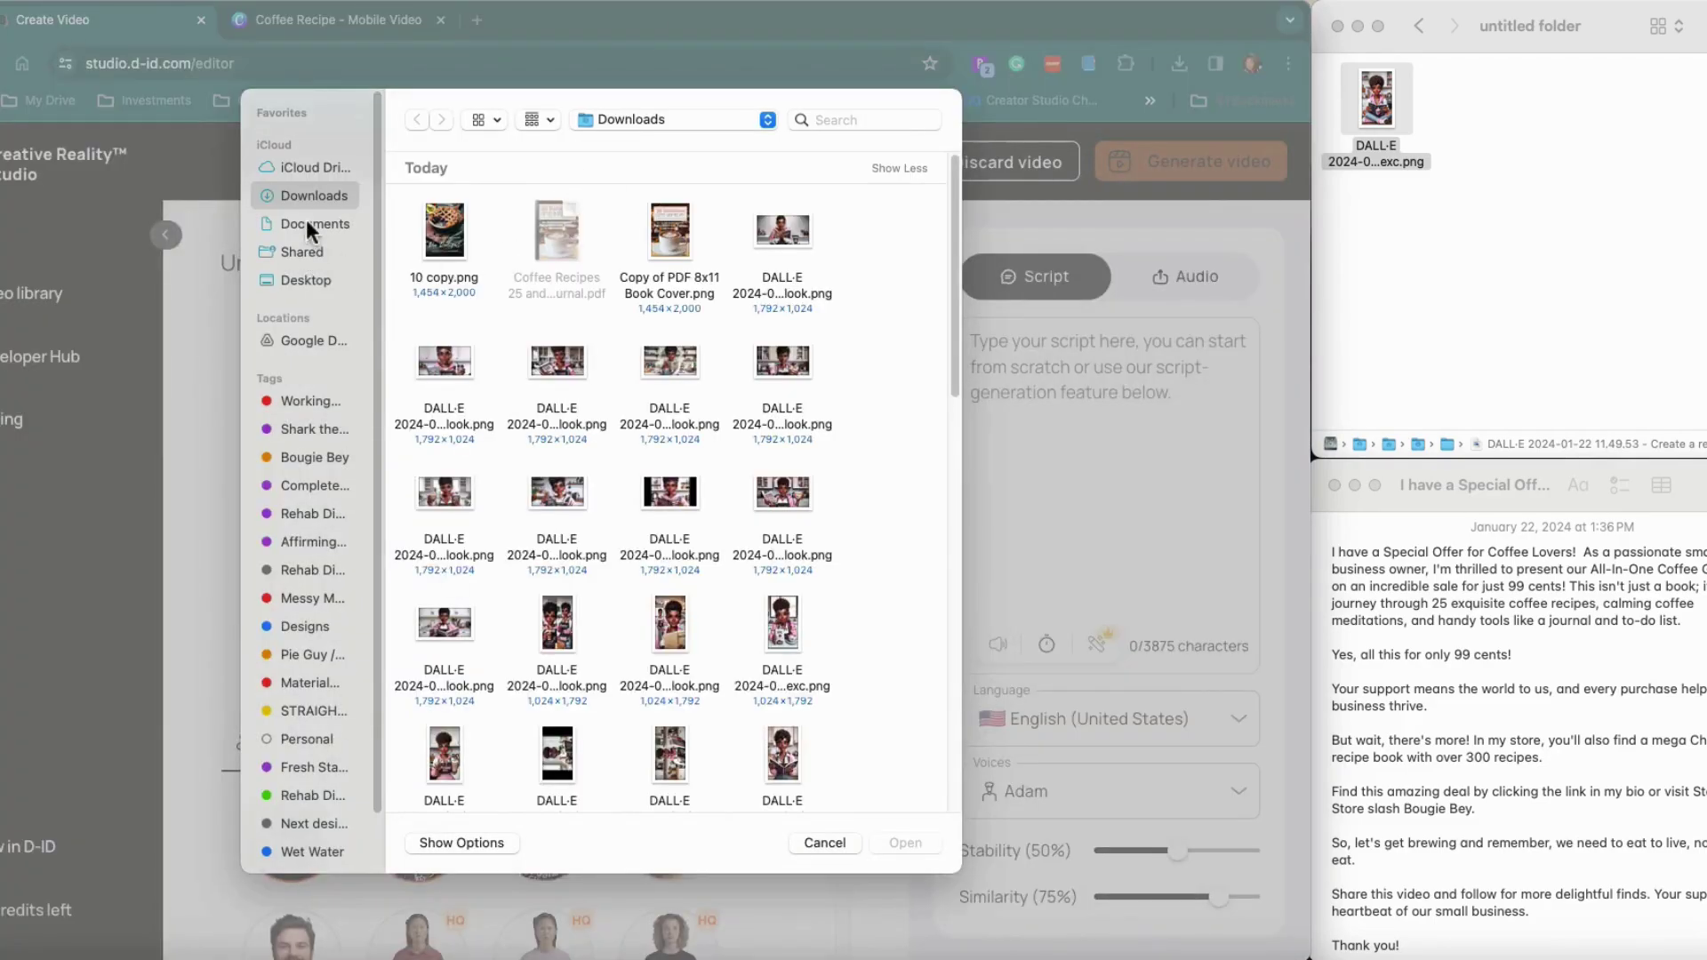
scroll(637, 365, down, 3)
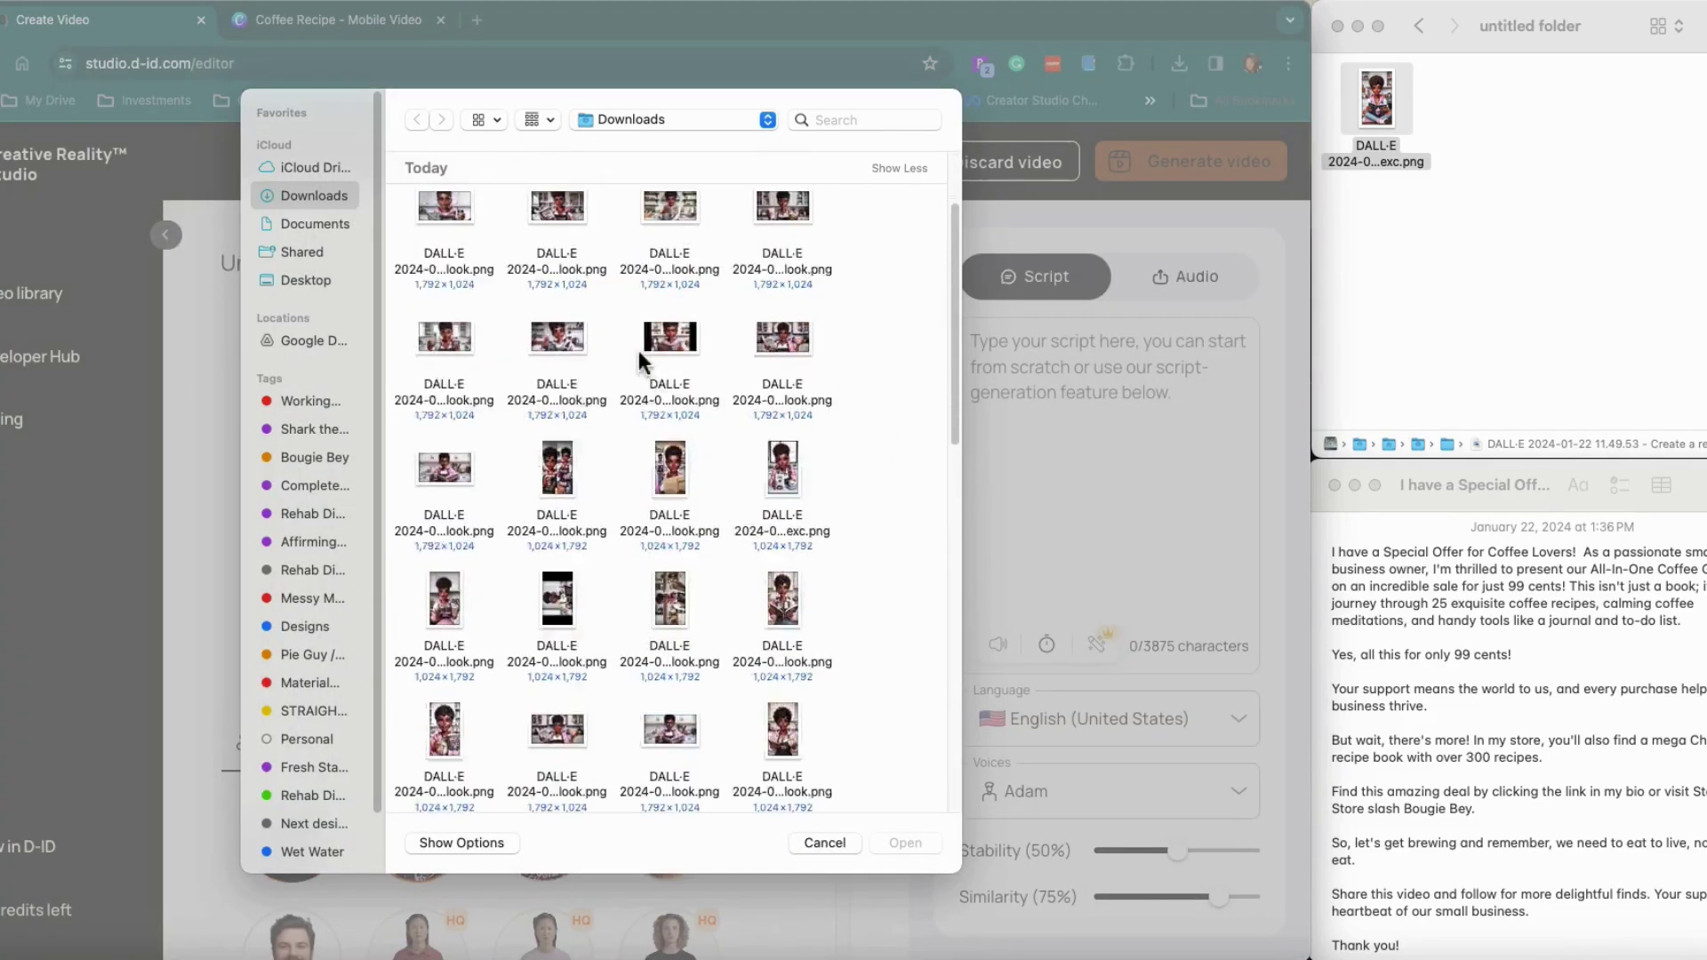
scroll(739, 578, up, 1)
click(826, 843)
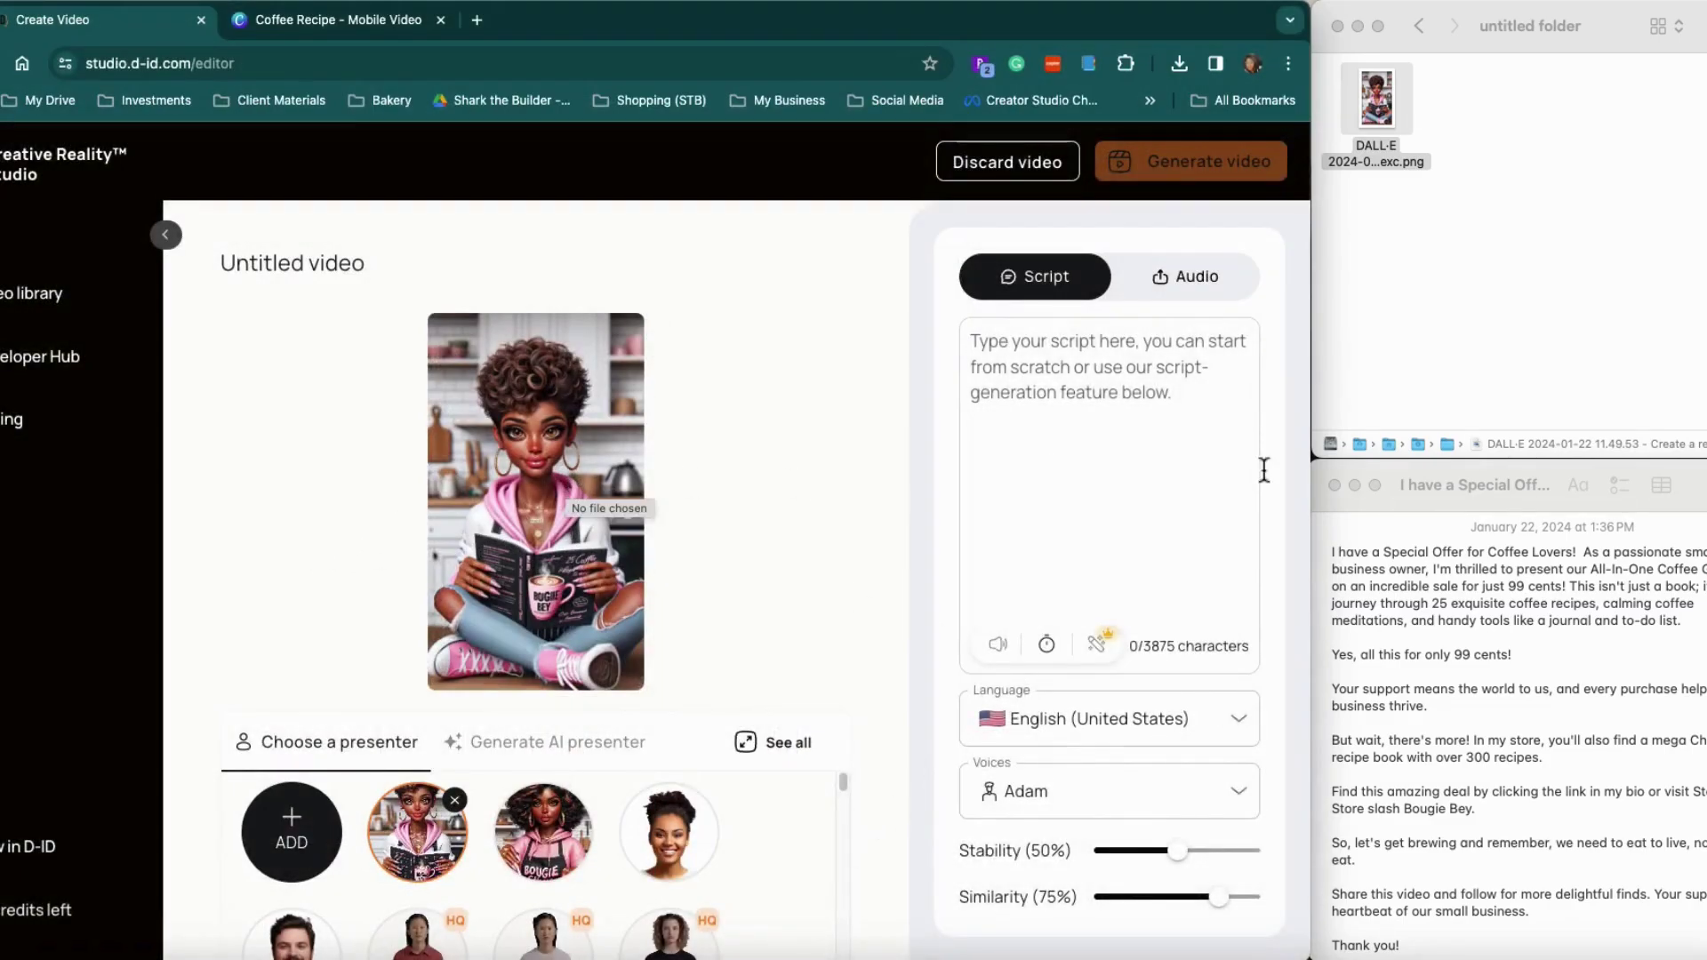
click(1173, 419)
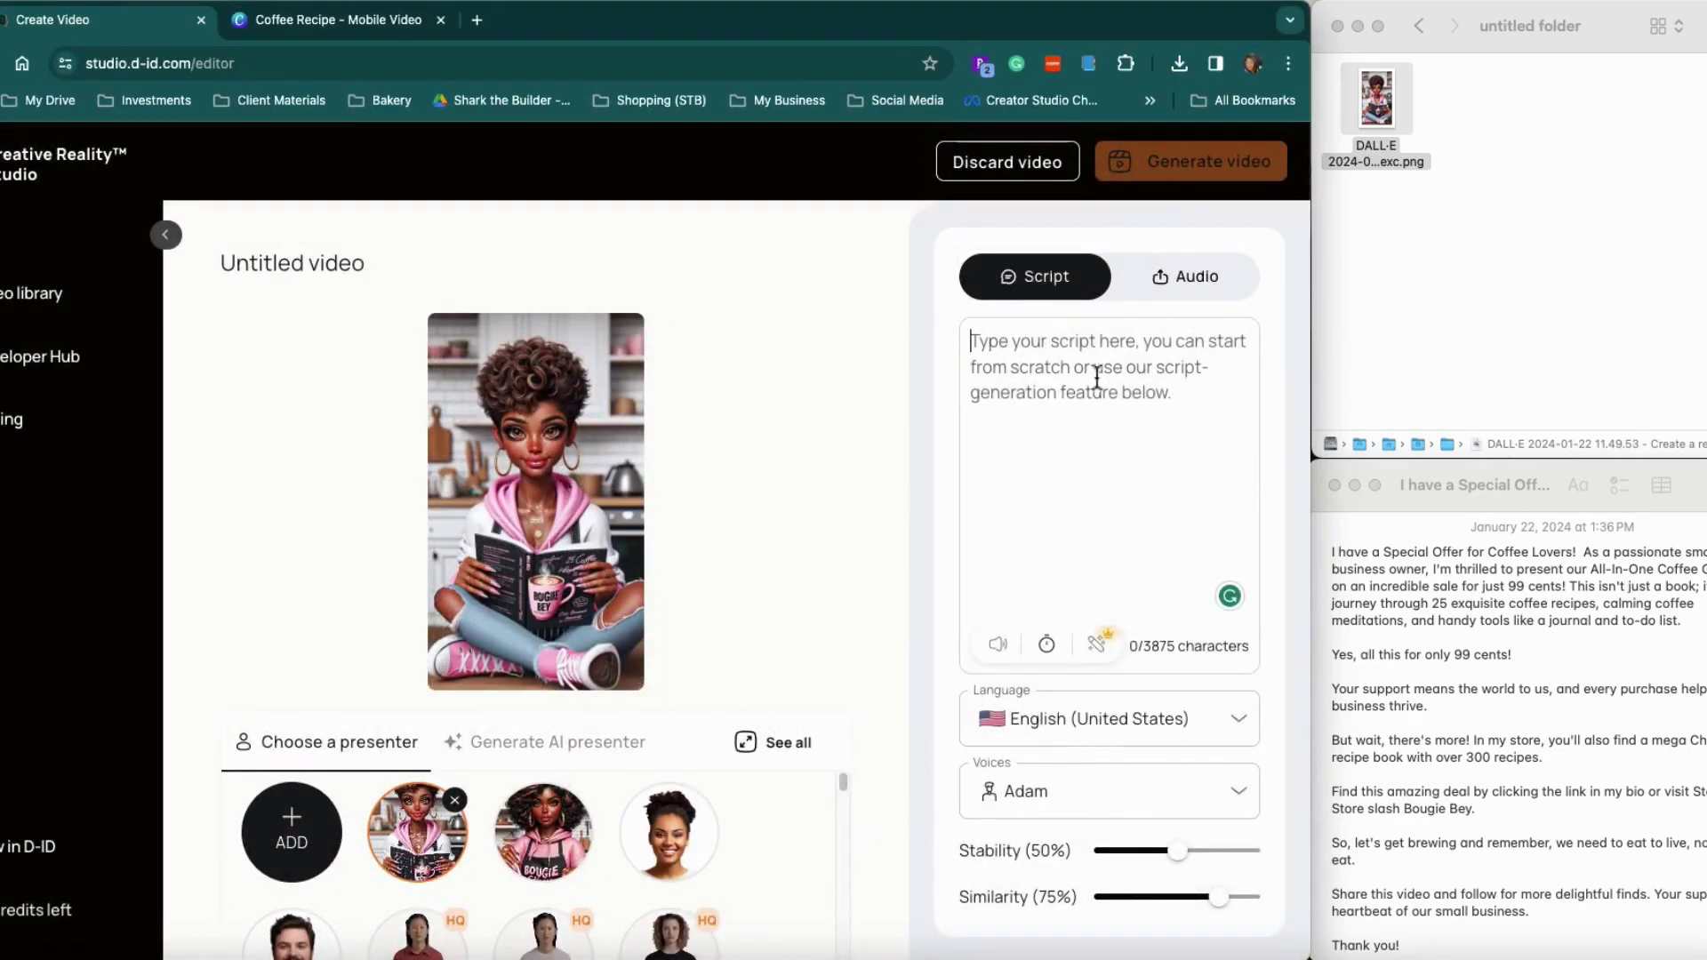
key(super+v)
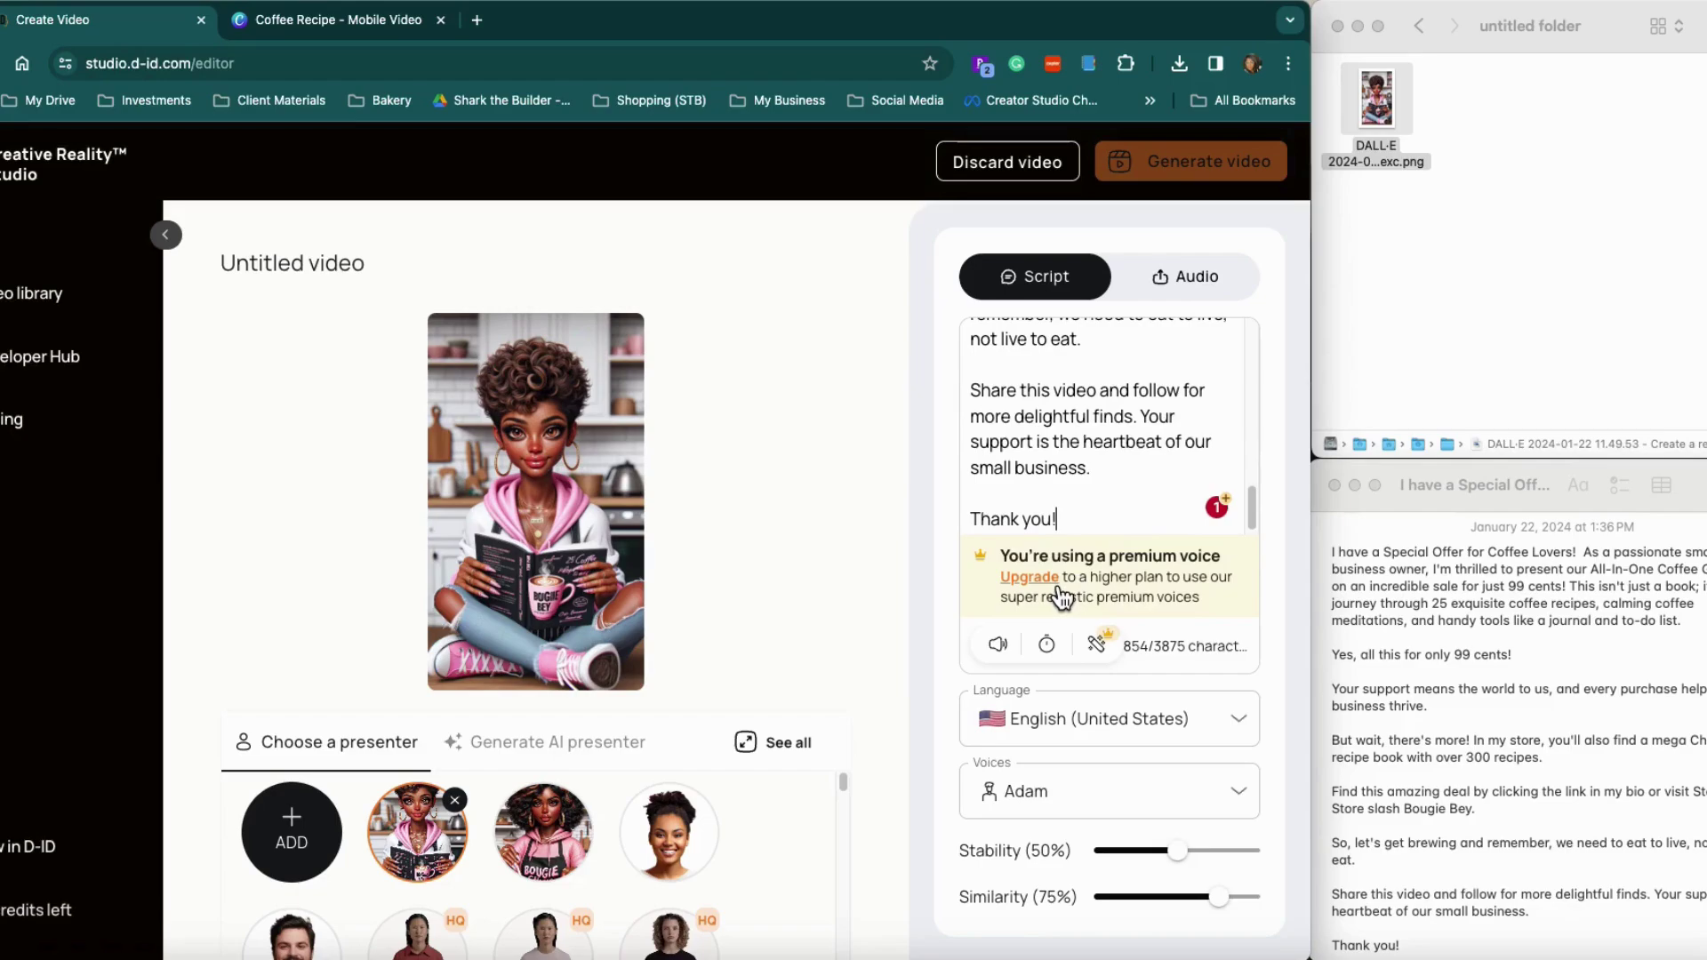
Step: Pick Emma, an English (United States) female voice, from the Voices list
click(1250, 802)
scroll(1189, 720, down, 4)
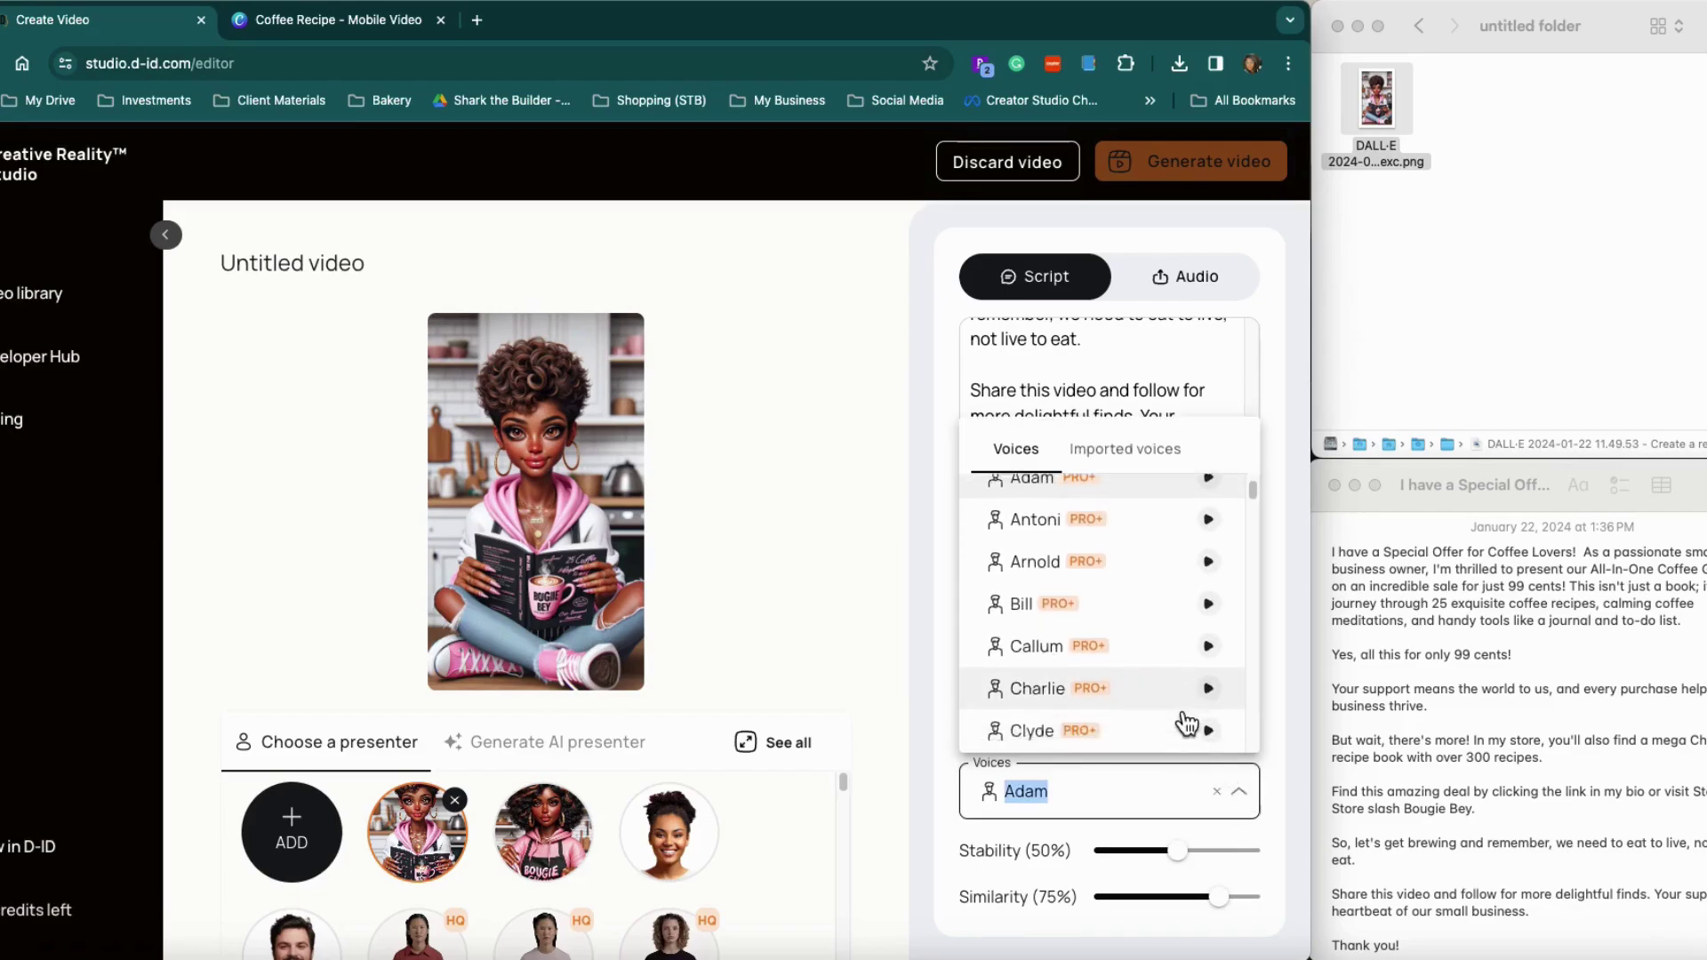
scroll(1185, 715, down, 10)
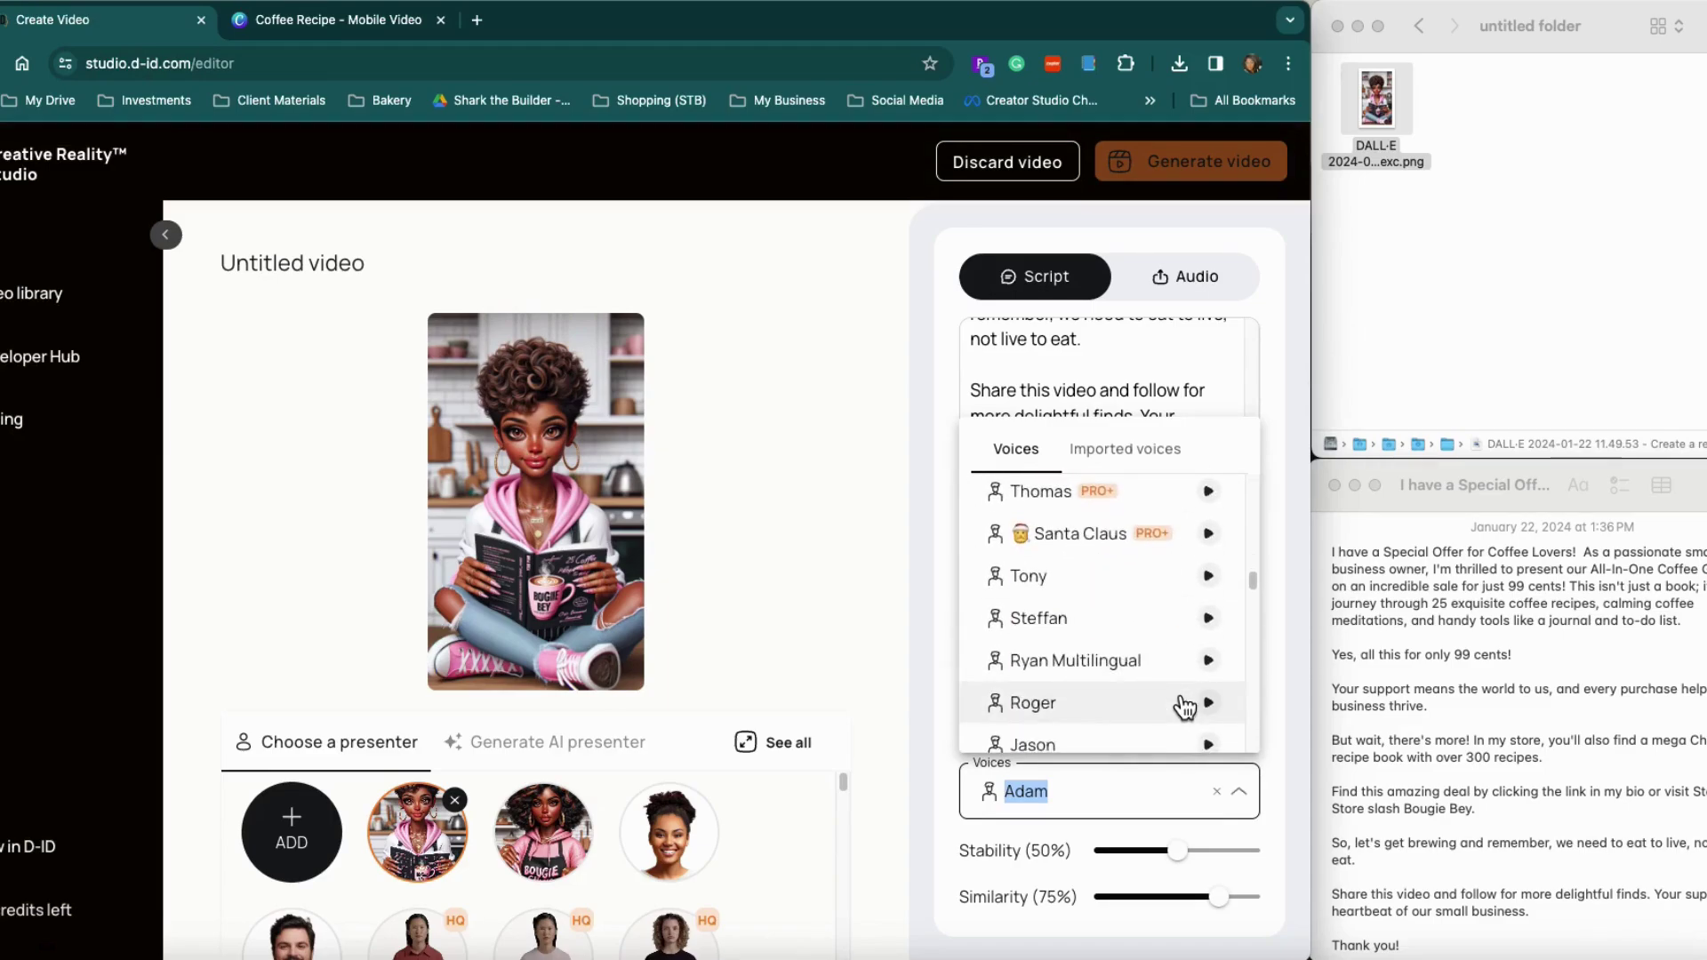
scroll(1185, 709, down, 9)
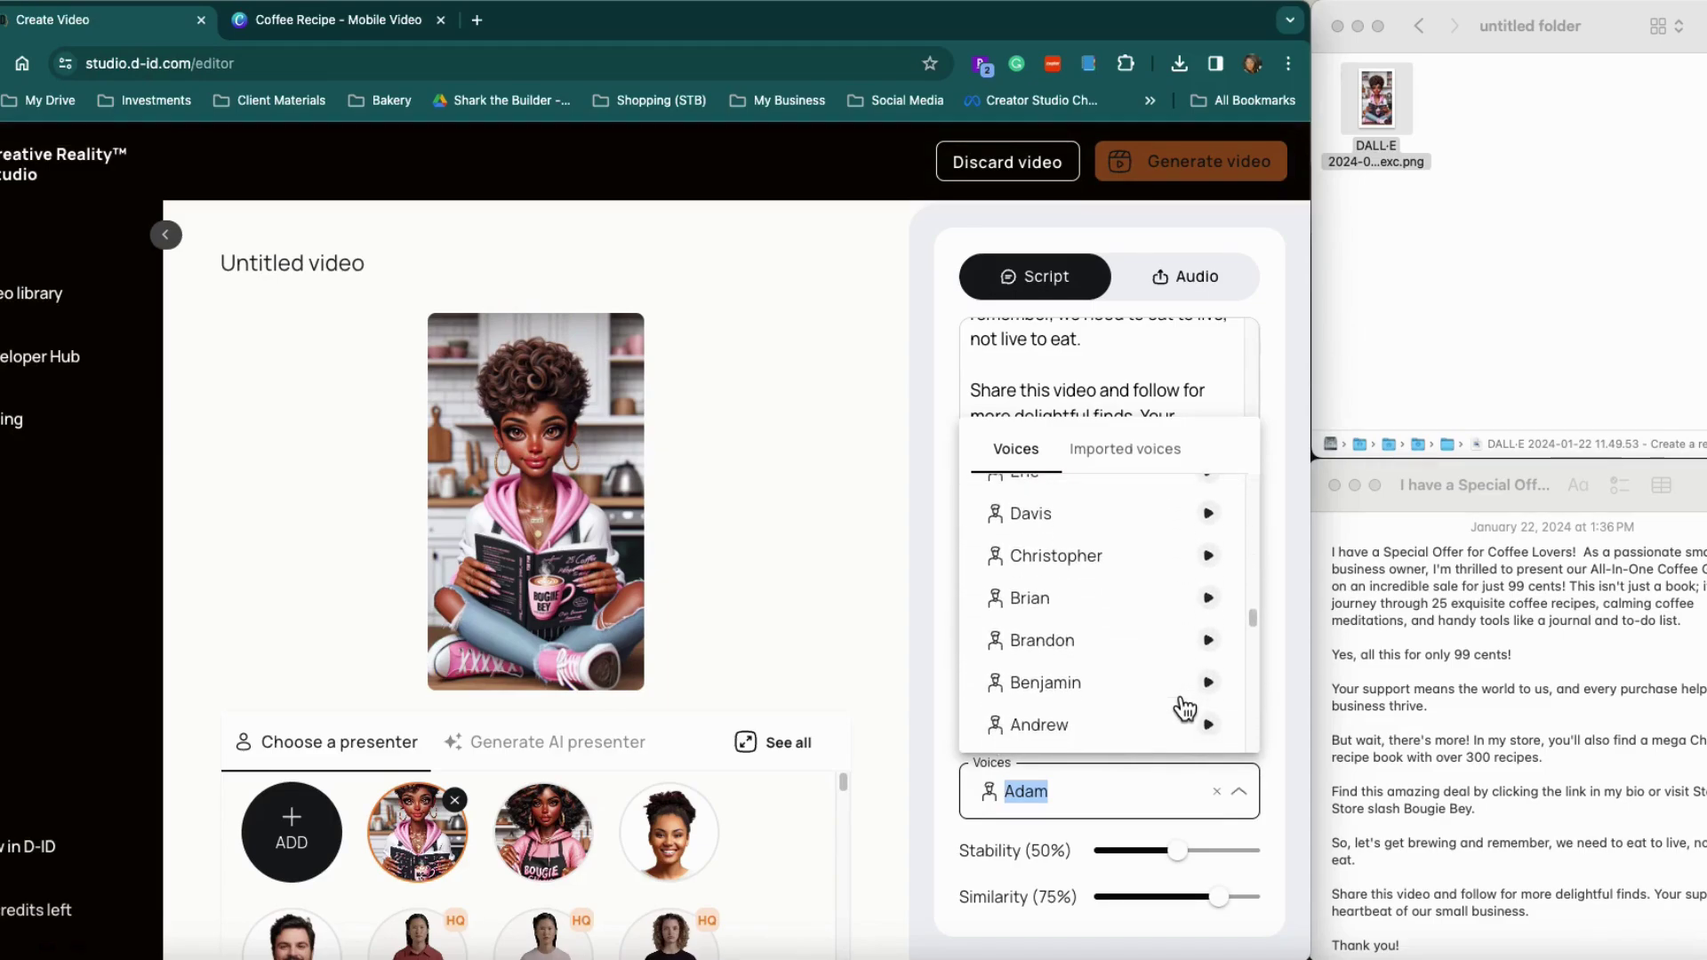
scroll(1184, 709, down, 2)
scroll(1183, 707, down, 3)
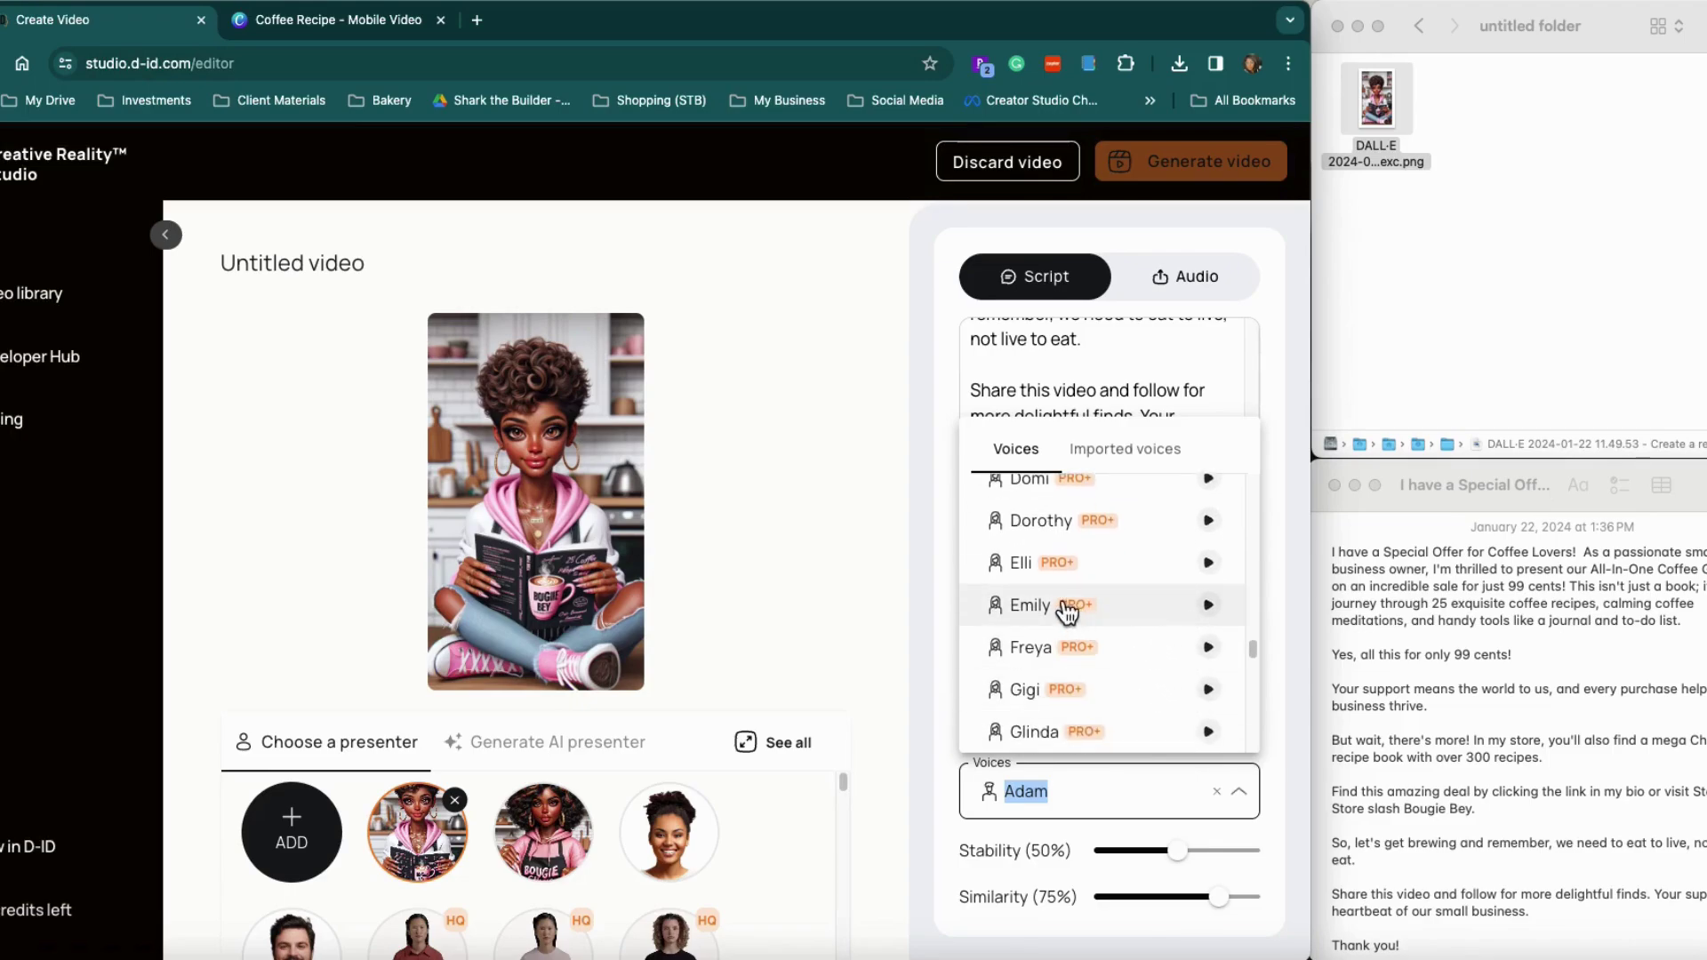
scroll(1131, 630, down, 1)
scroll(1131, 629, down, 15)
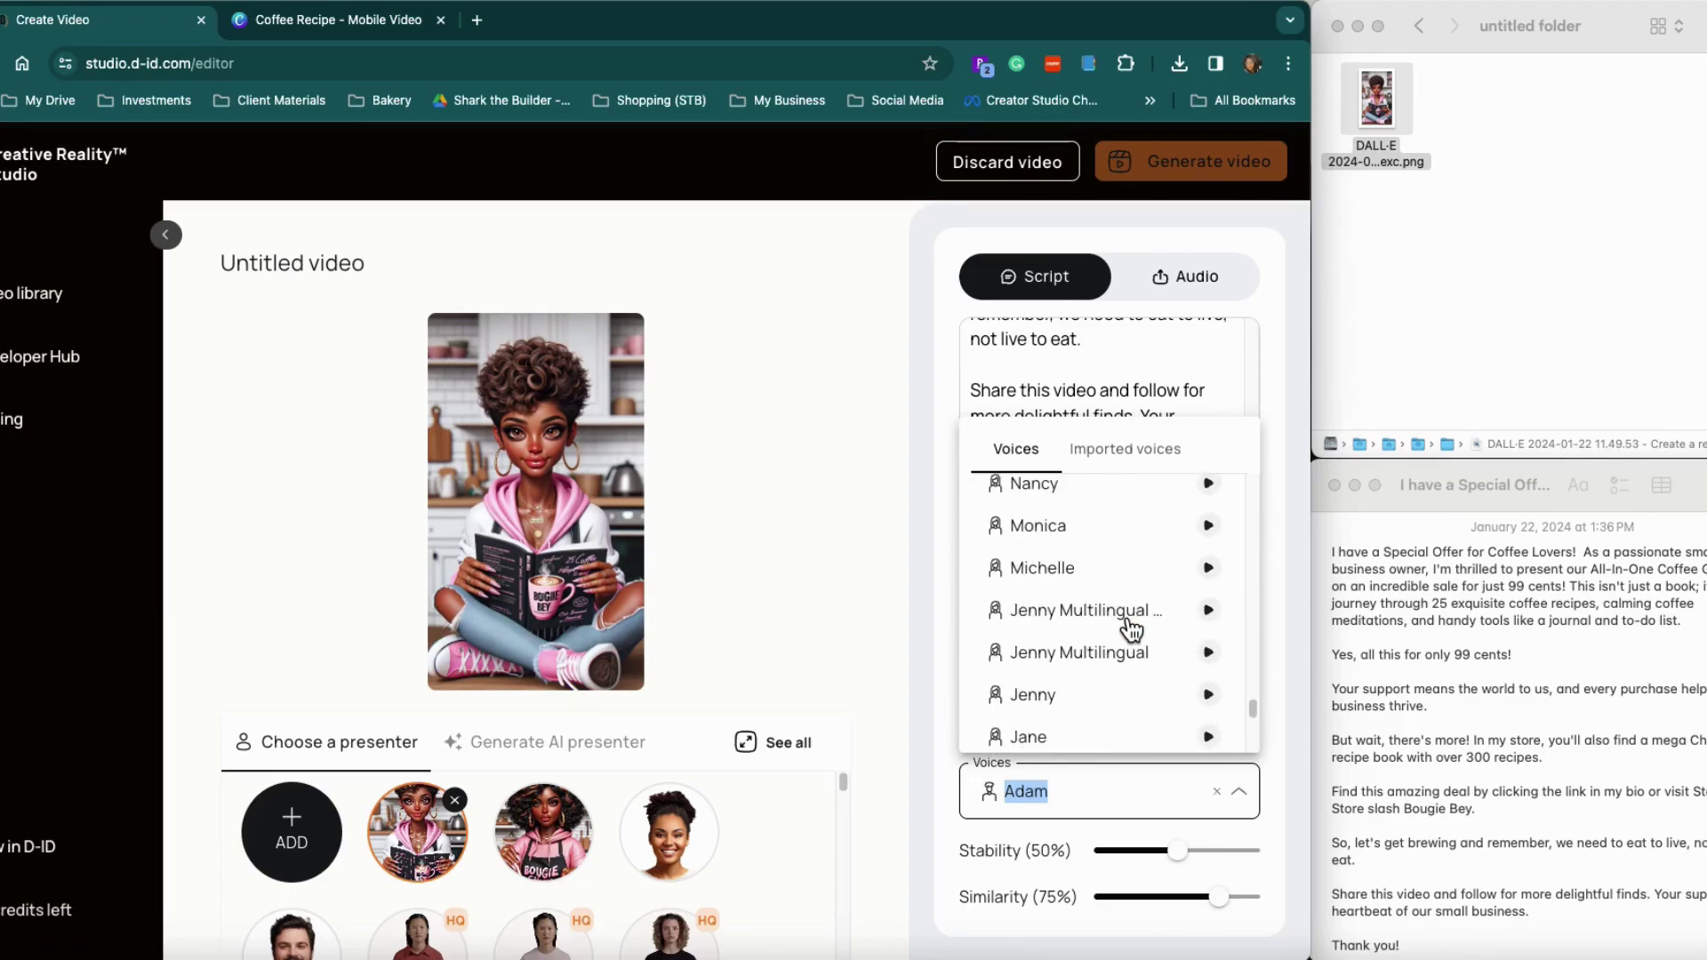
scroll(1132, 629, down, 5)
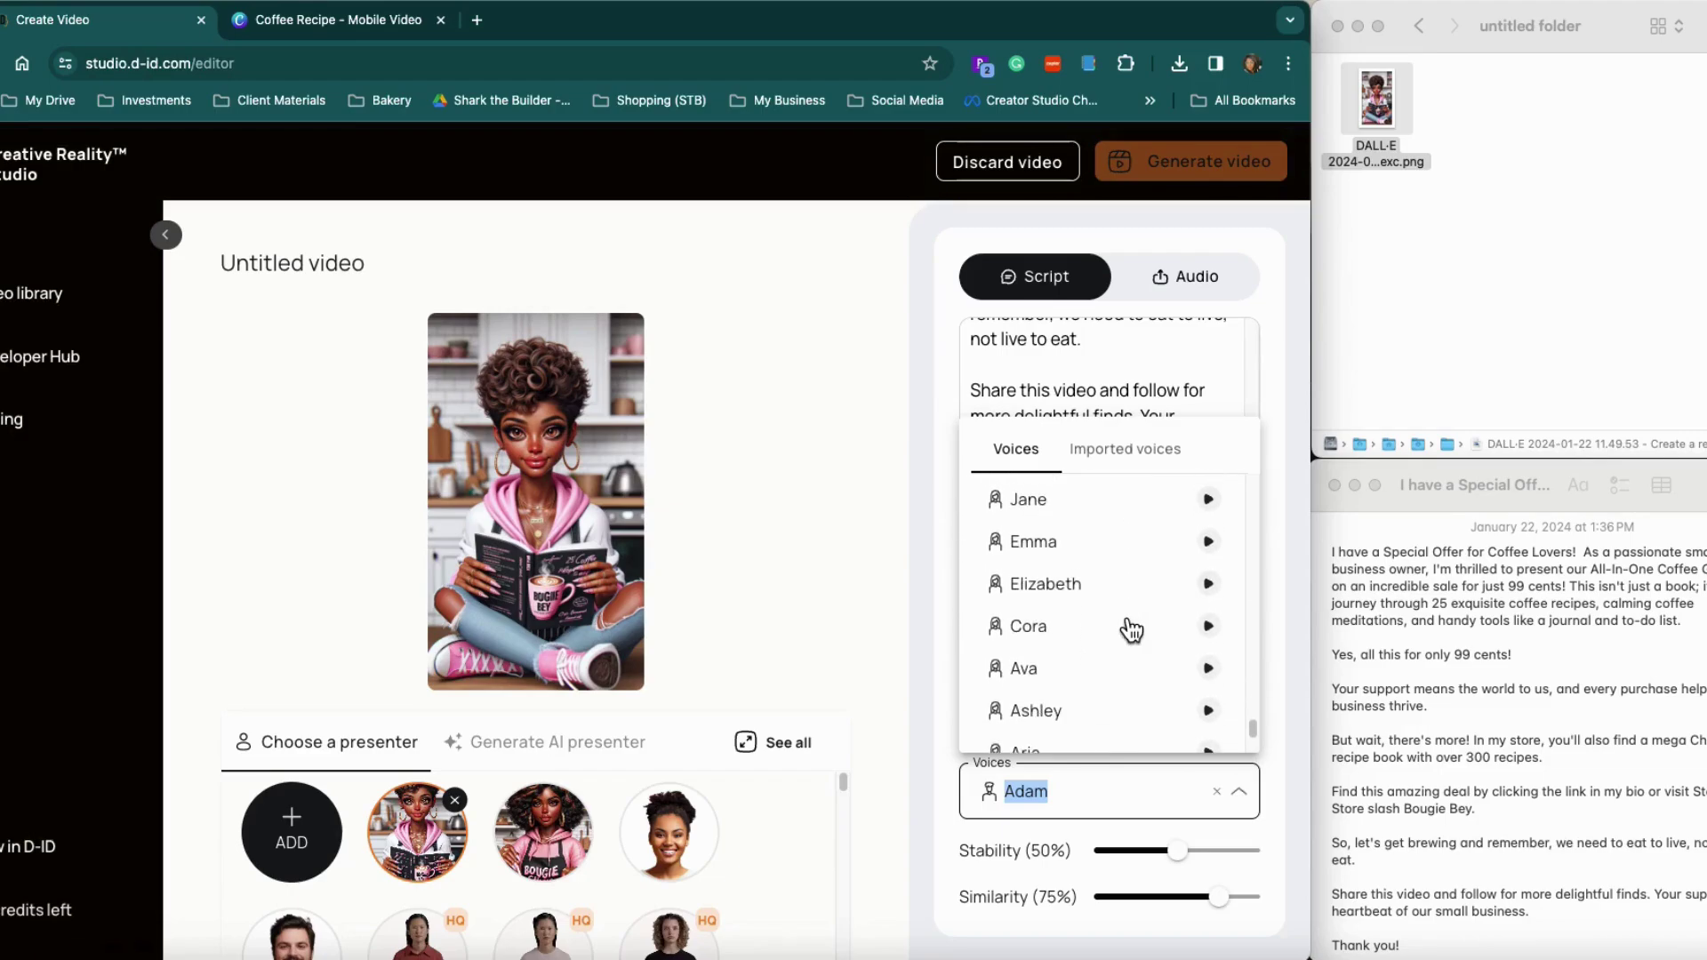
click(1086, 538)
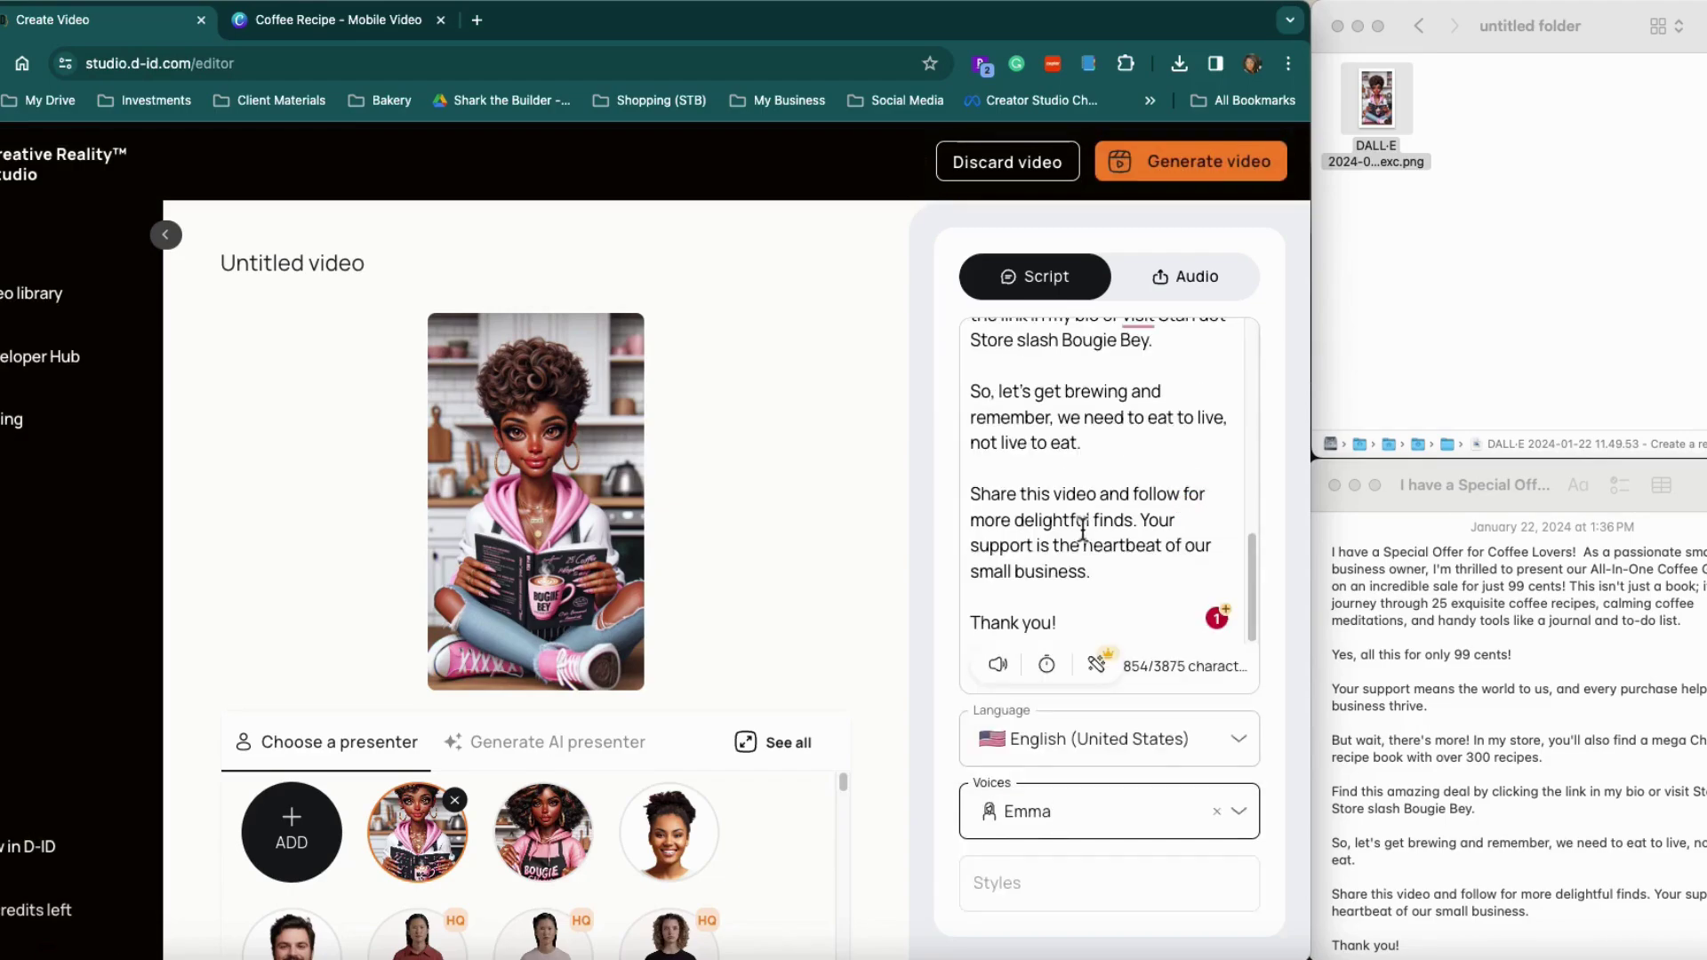
scroll(1083, 530, up, 2)
mouse_move(1140, 372)
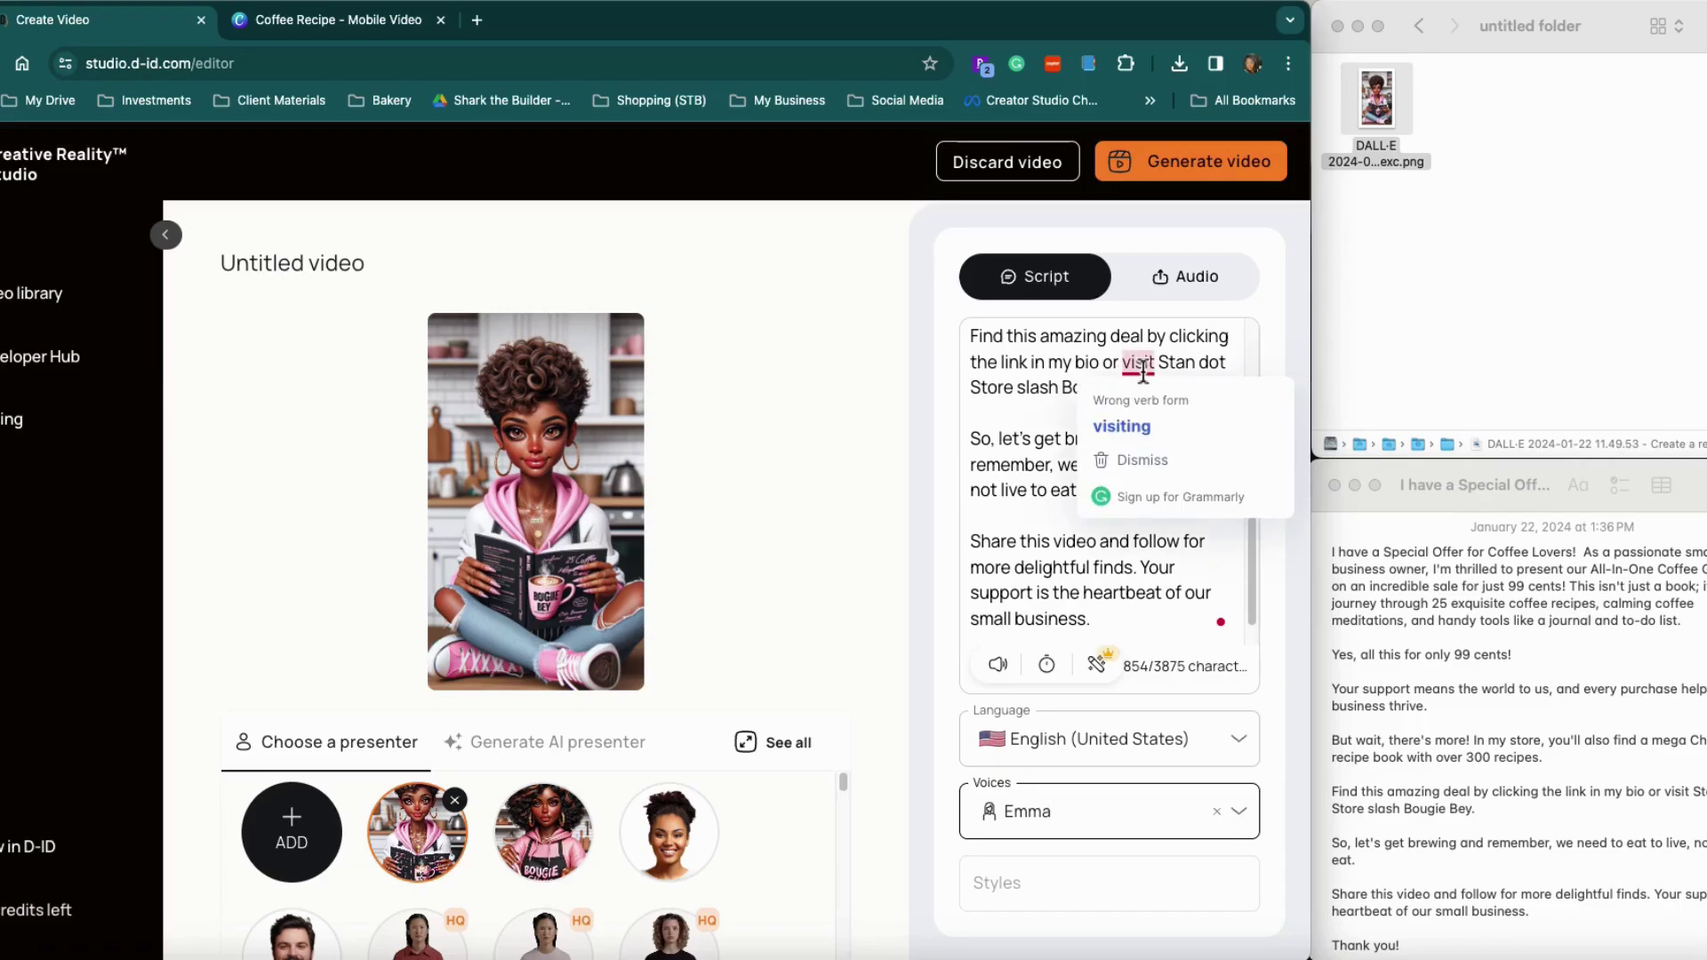
Step: Accept the 'visiting' correction, review the script, and request video generation
click(1142, 423)
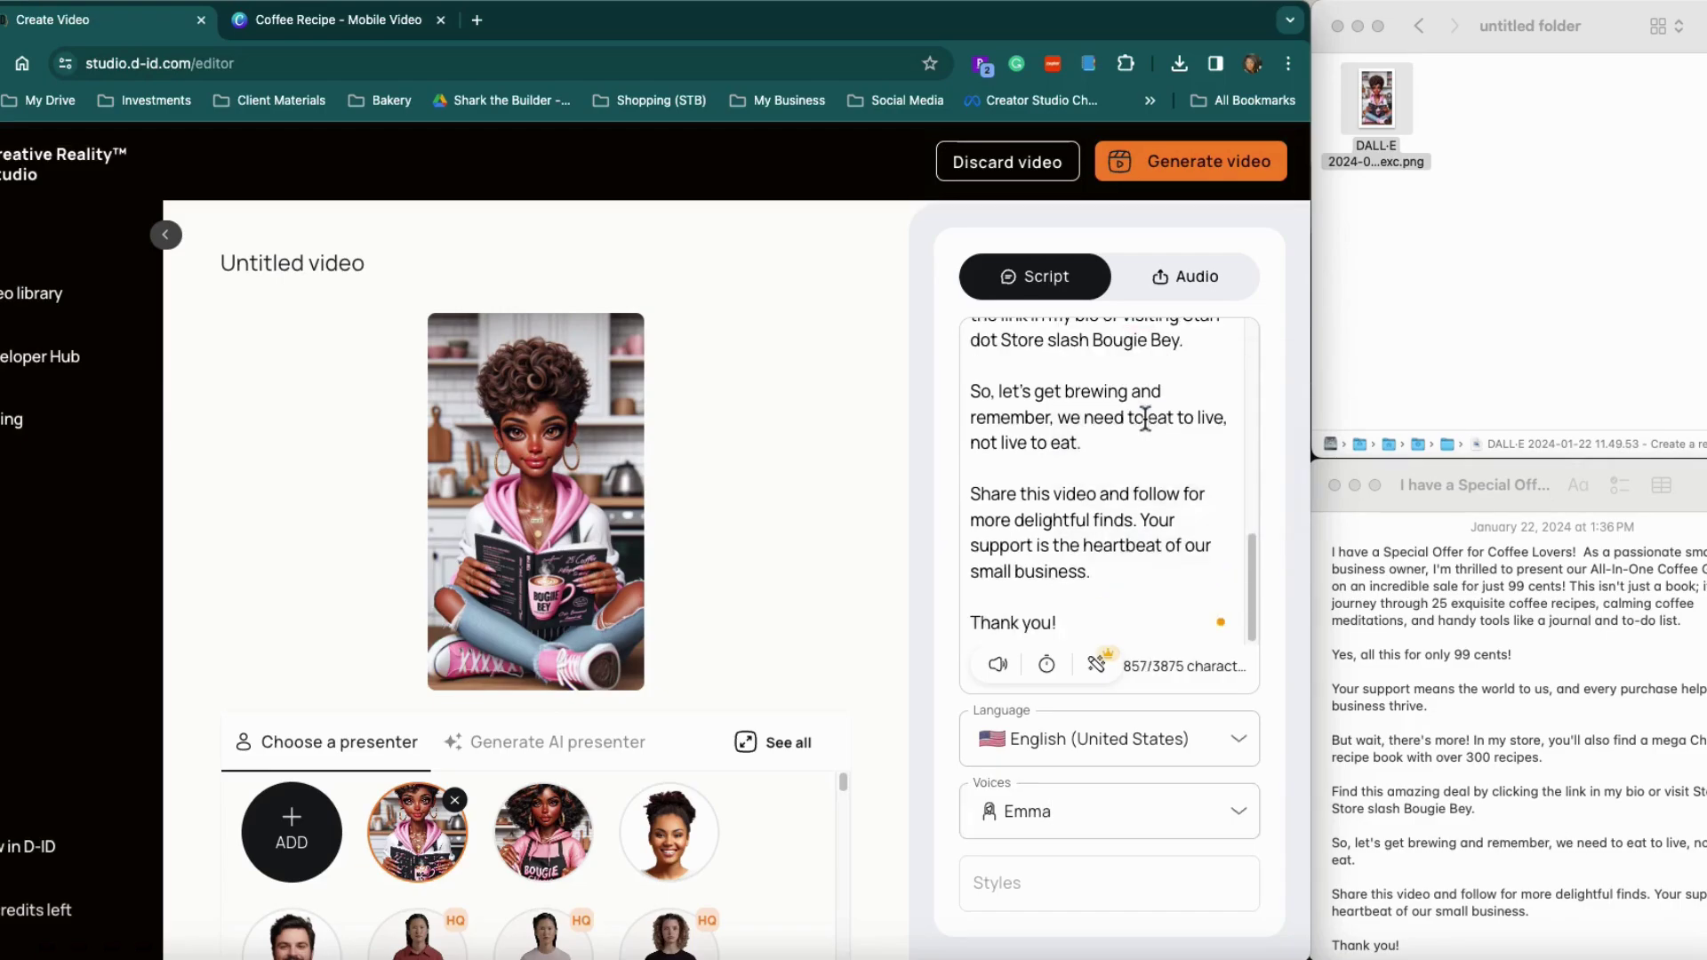
scroll(1156, 427, up, 5)
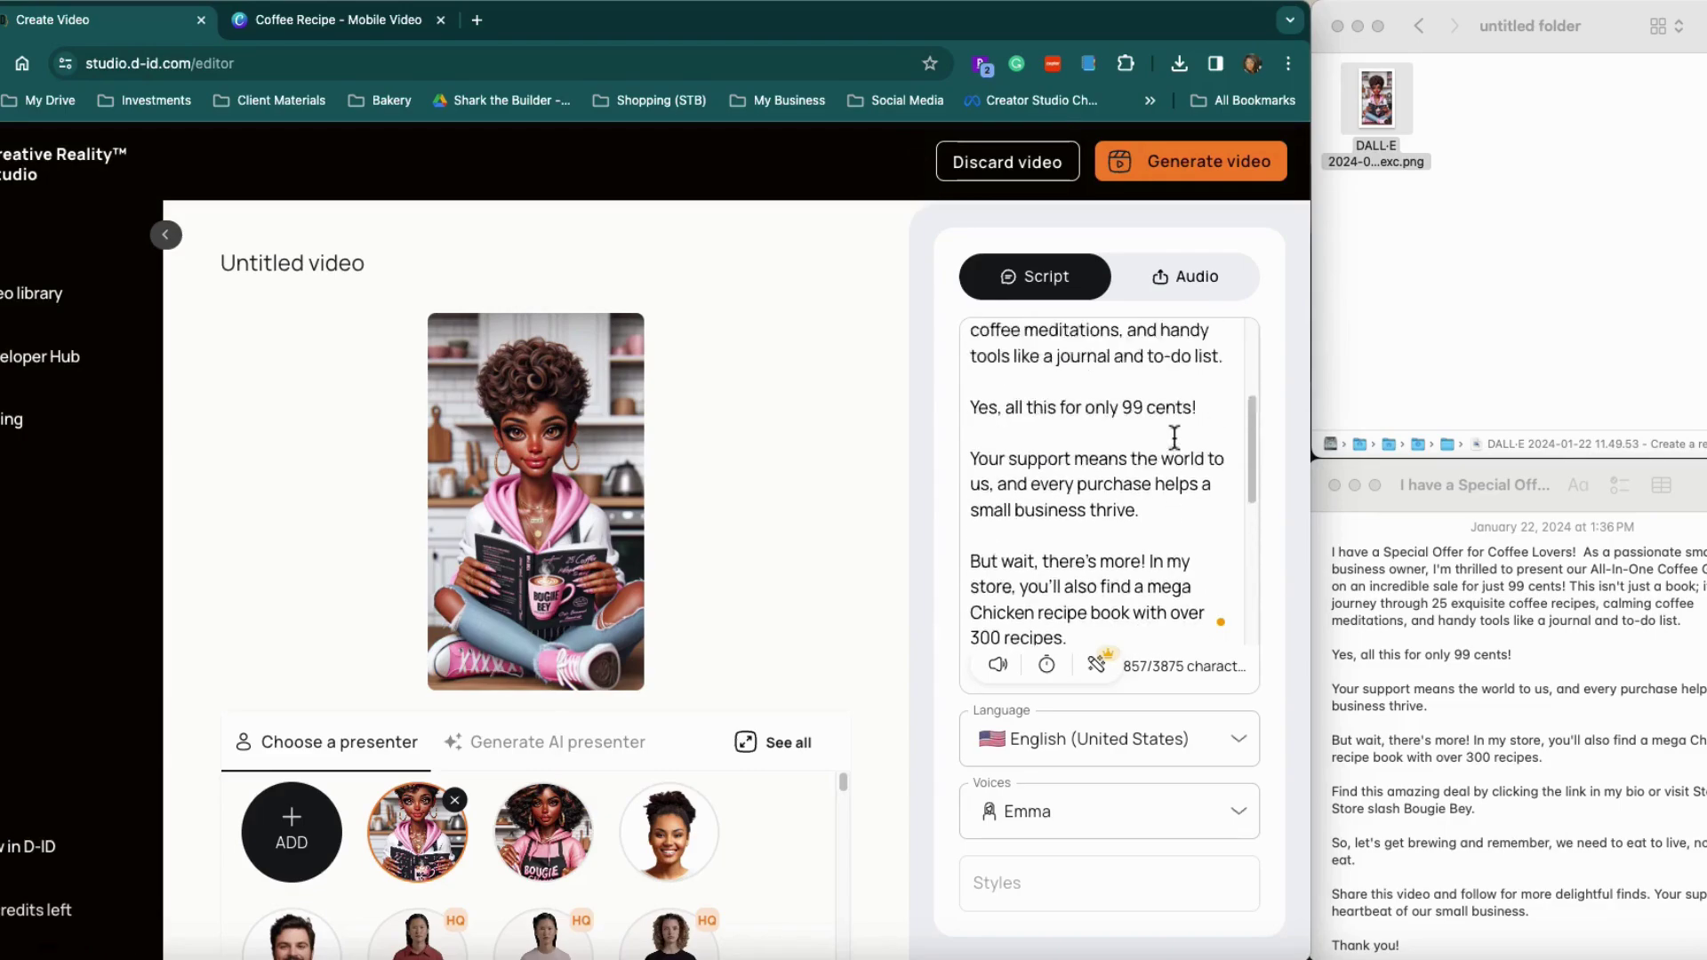
scroll(1174, 437, up, 4)
scroll(1085, 472, down, 3)
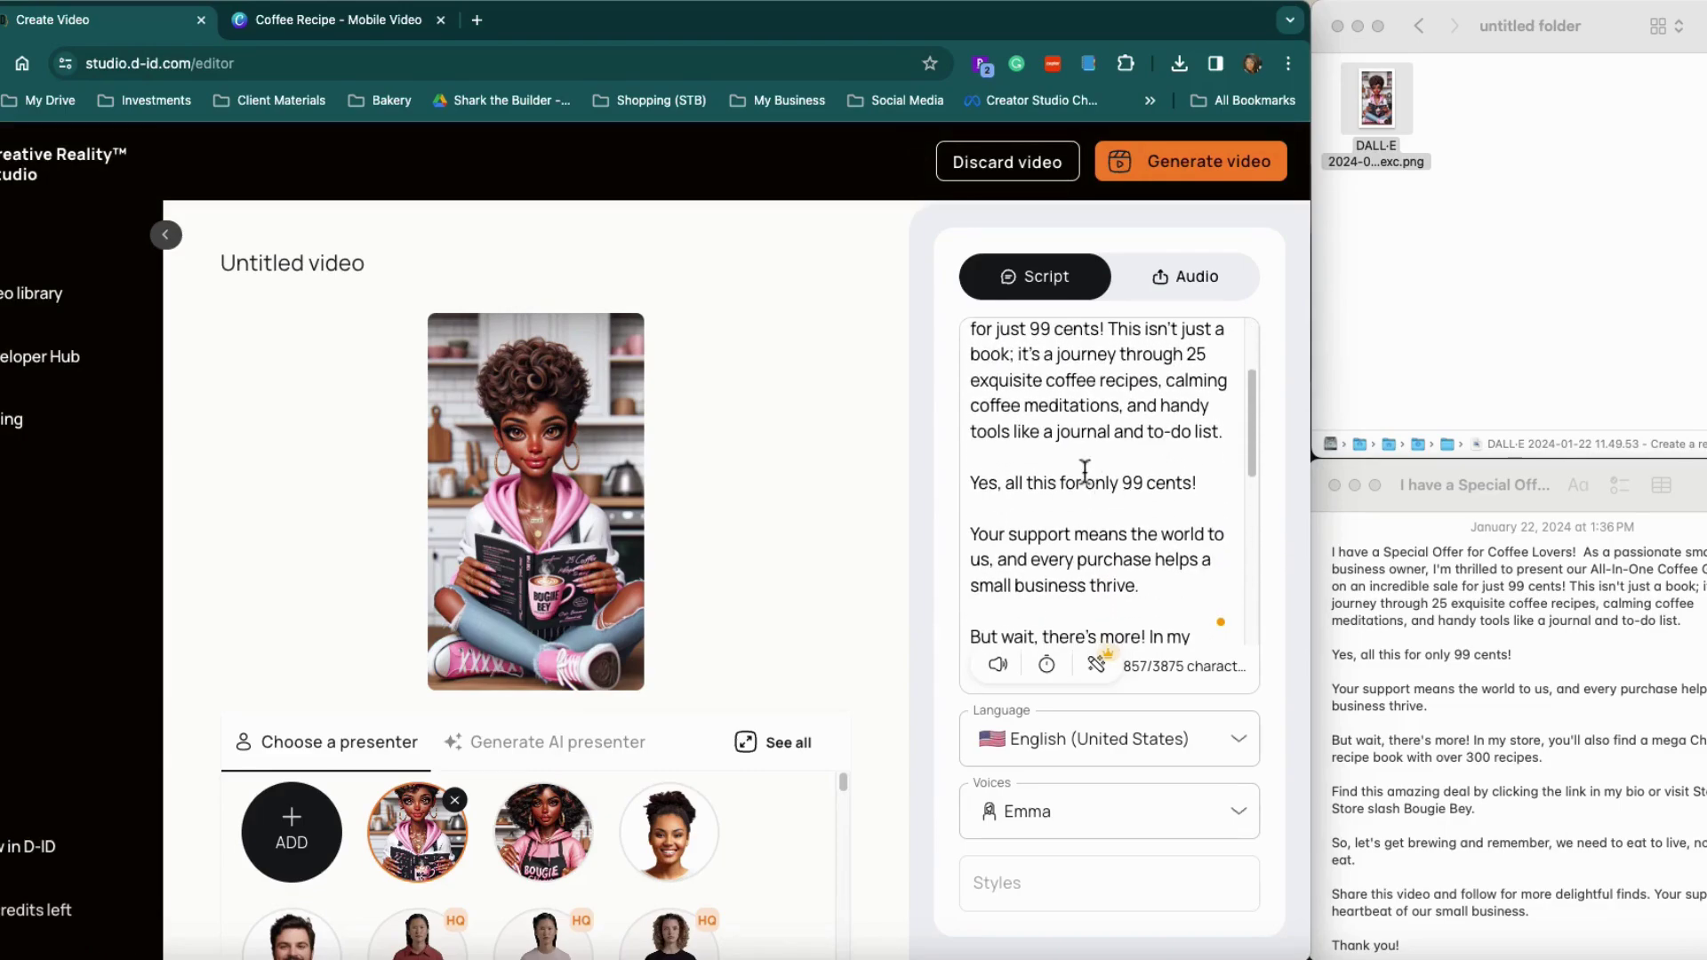
click(982, 514)
scroll(1102, 456, down, 2)
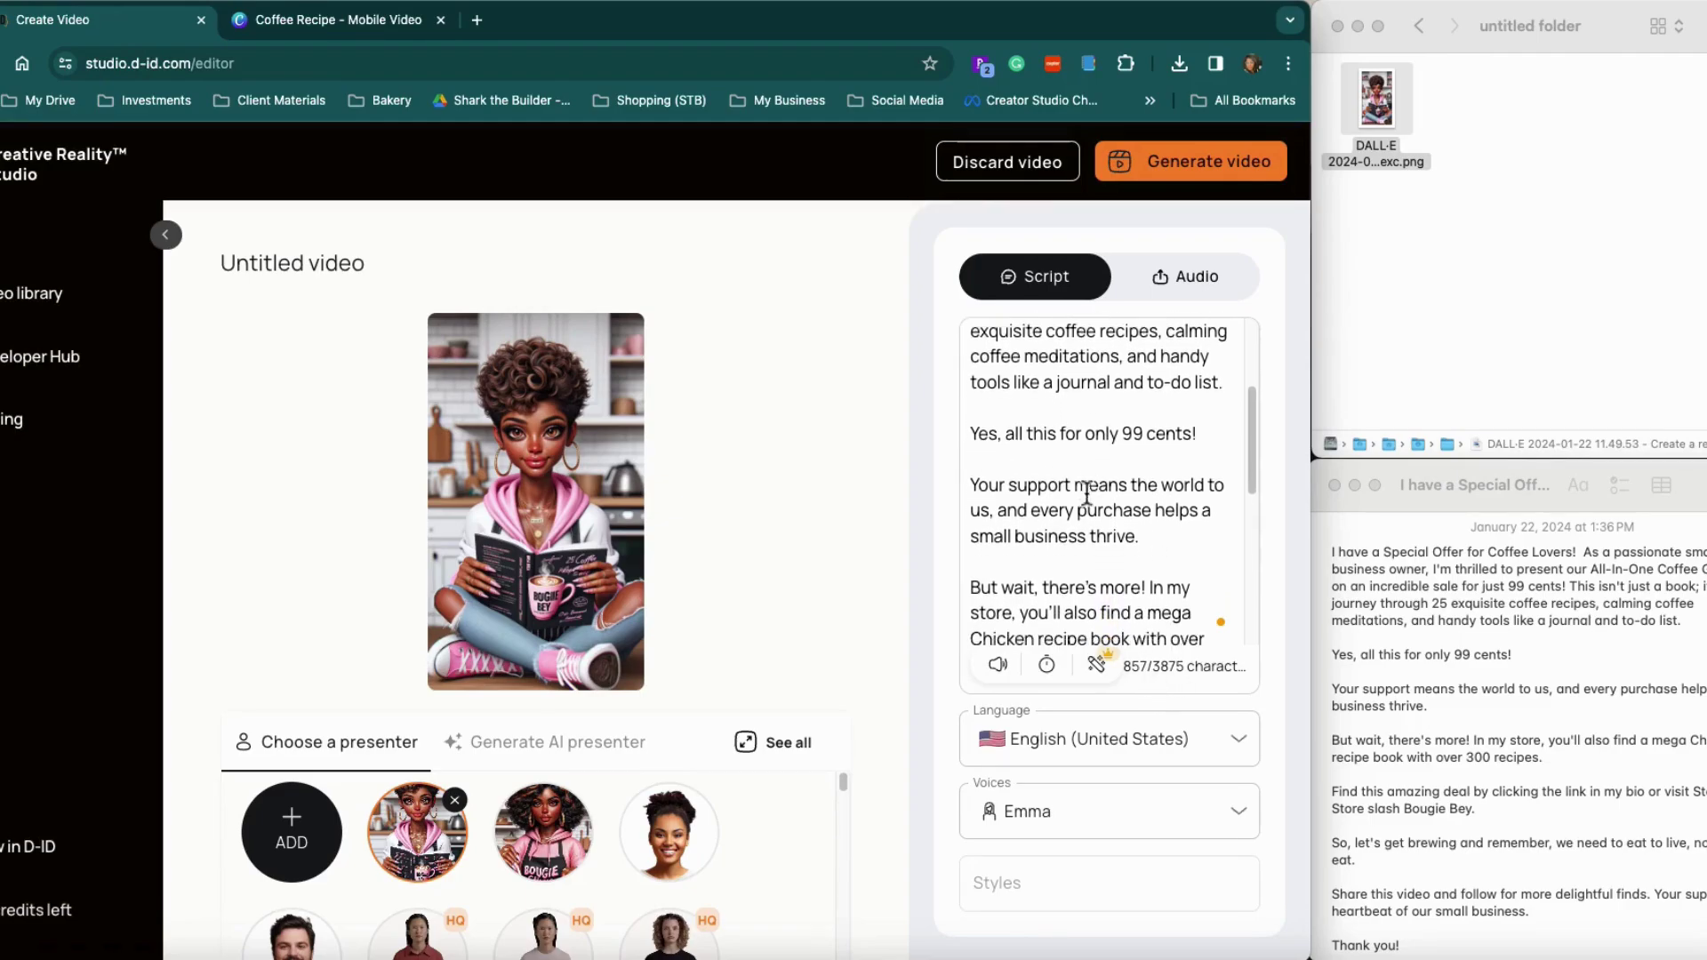
scroll(1086, 494, down, 5)
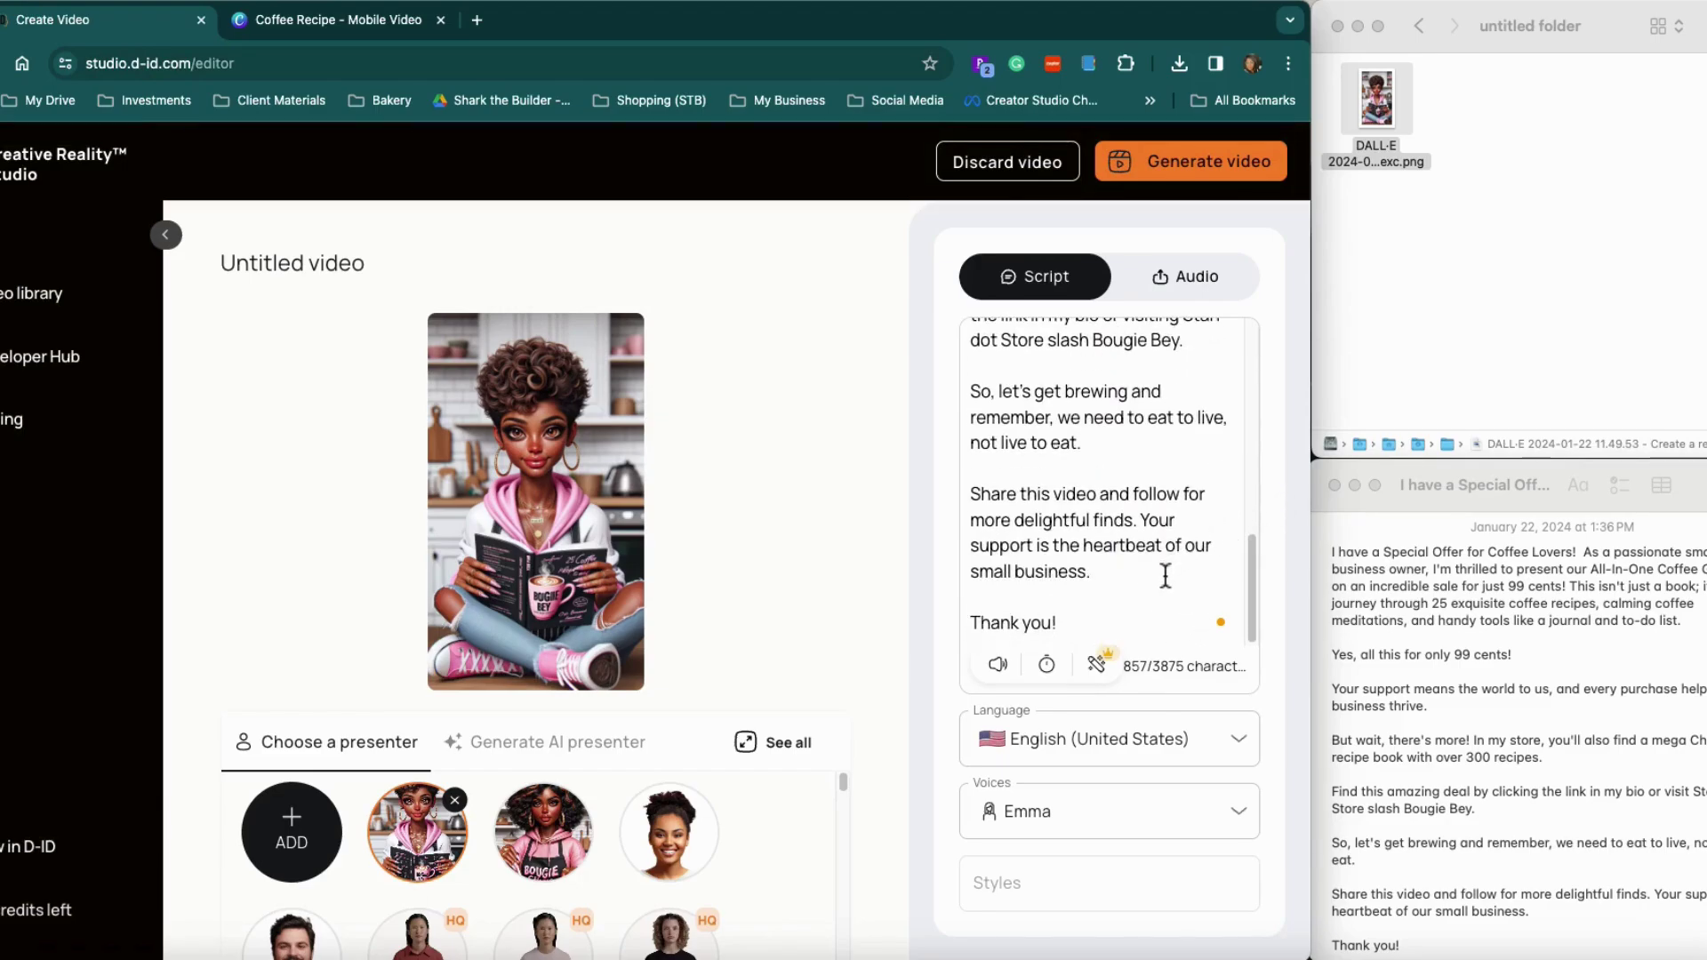
scroll(1164, 548, up, 2)
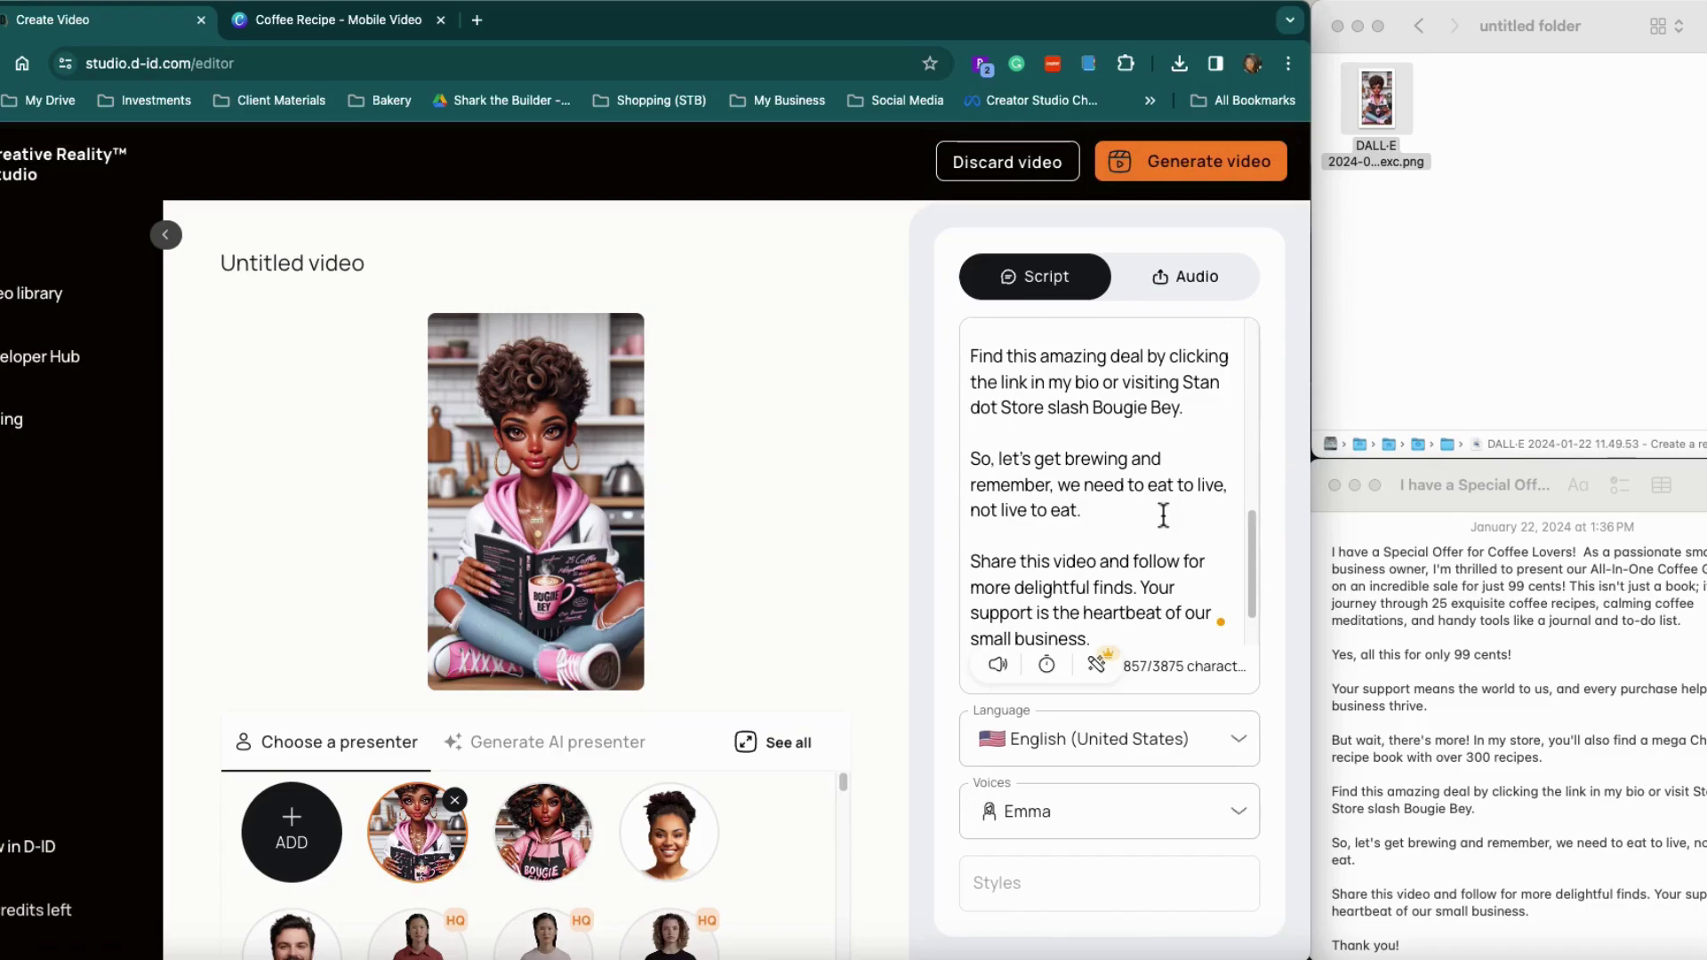
click(1207, 174)
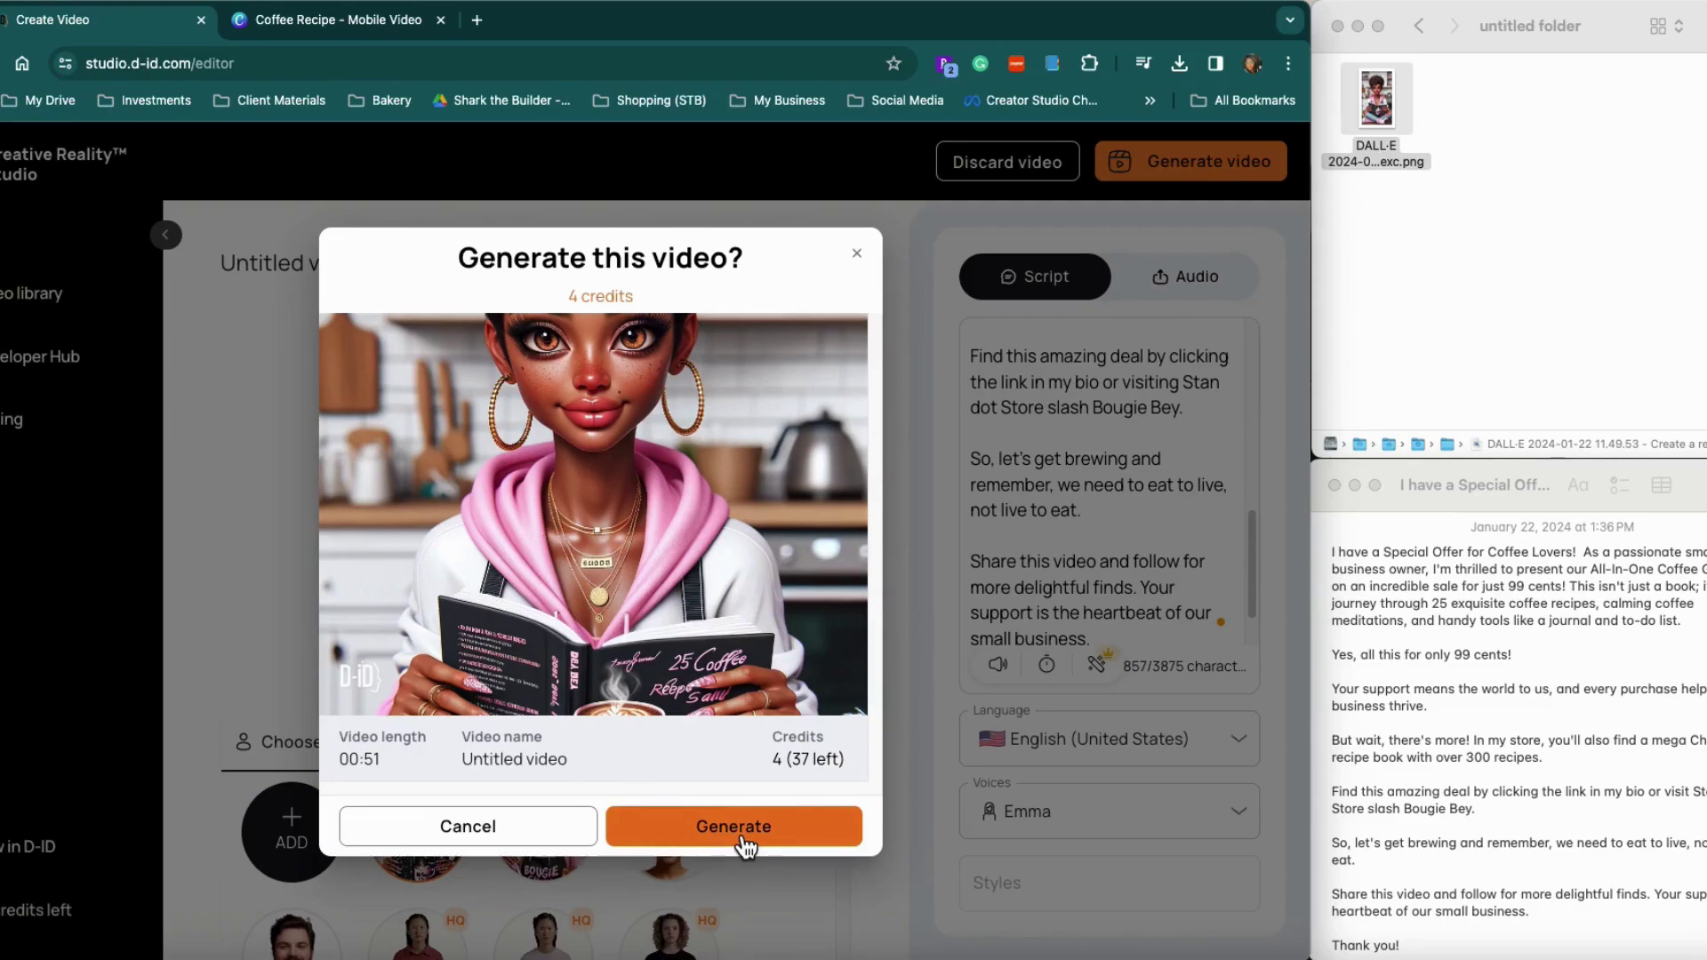
Step: Confirm generating the 00:51 video for 4 credits
click(742, 838)
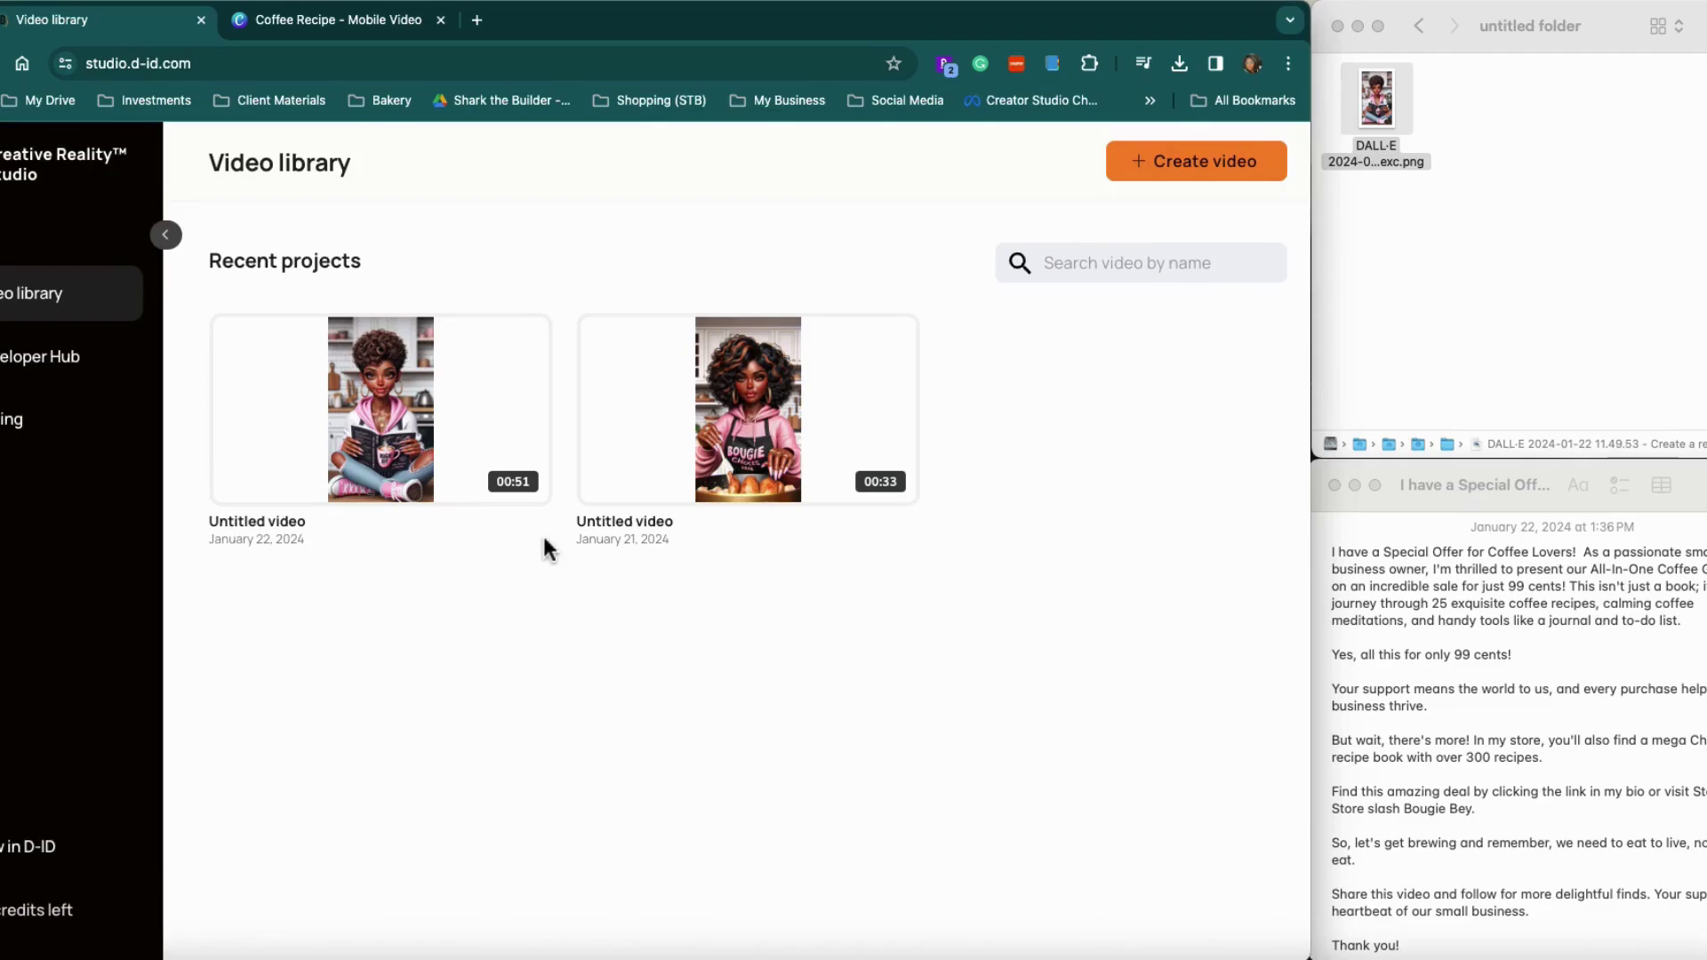
Step: Download the 00:51 untitled coffee-book reader video from the D-ID library
click(530, 342)
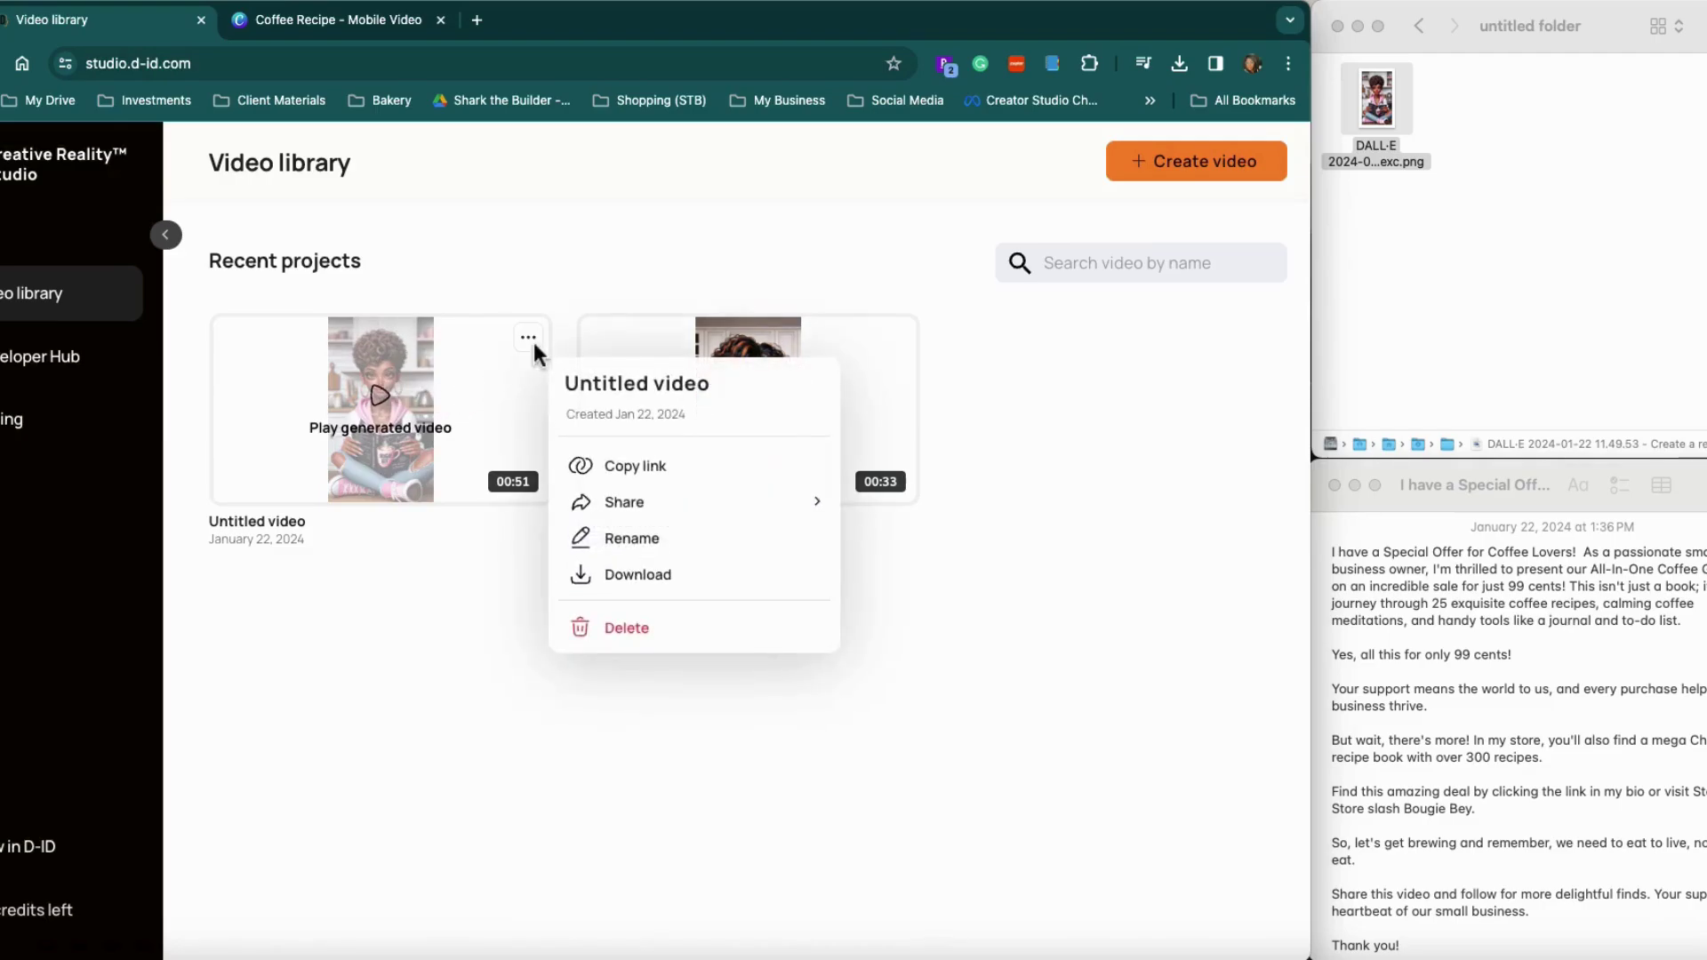
click(626, 576)
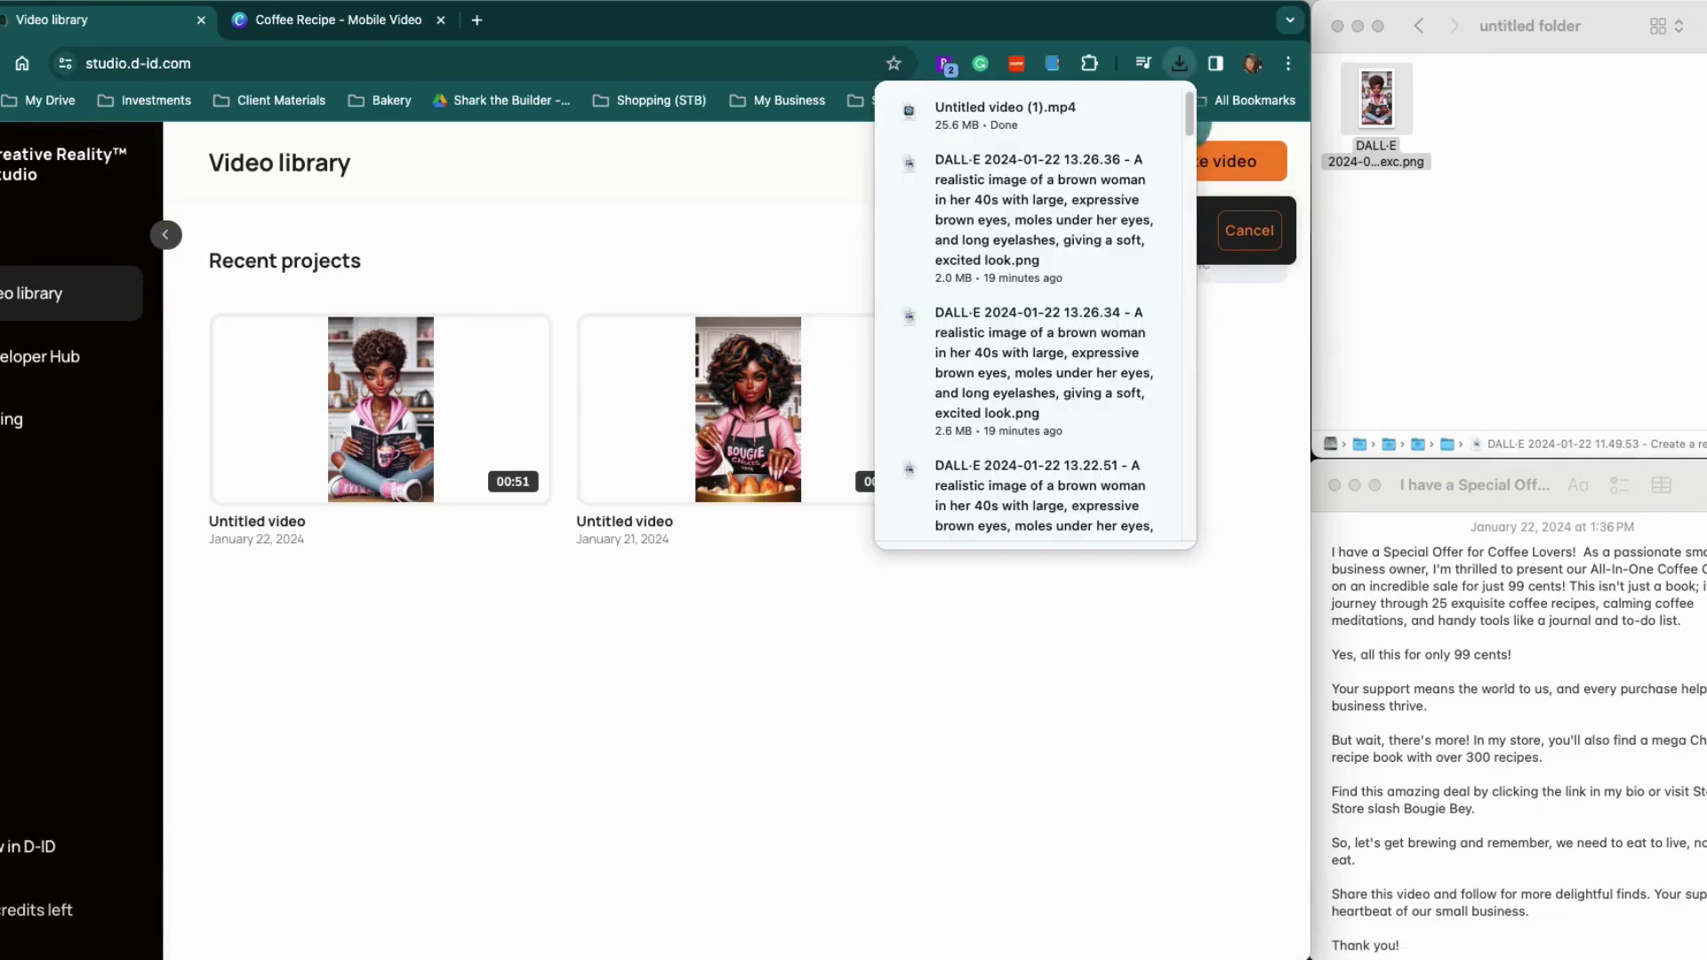
click(1377, 99)
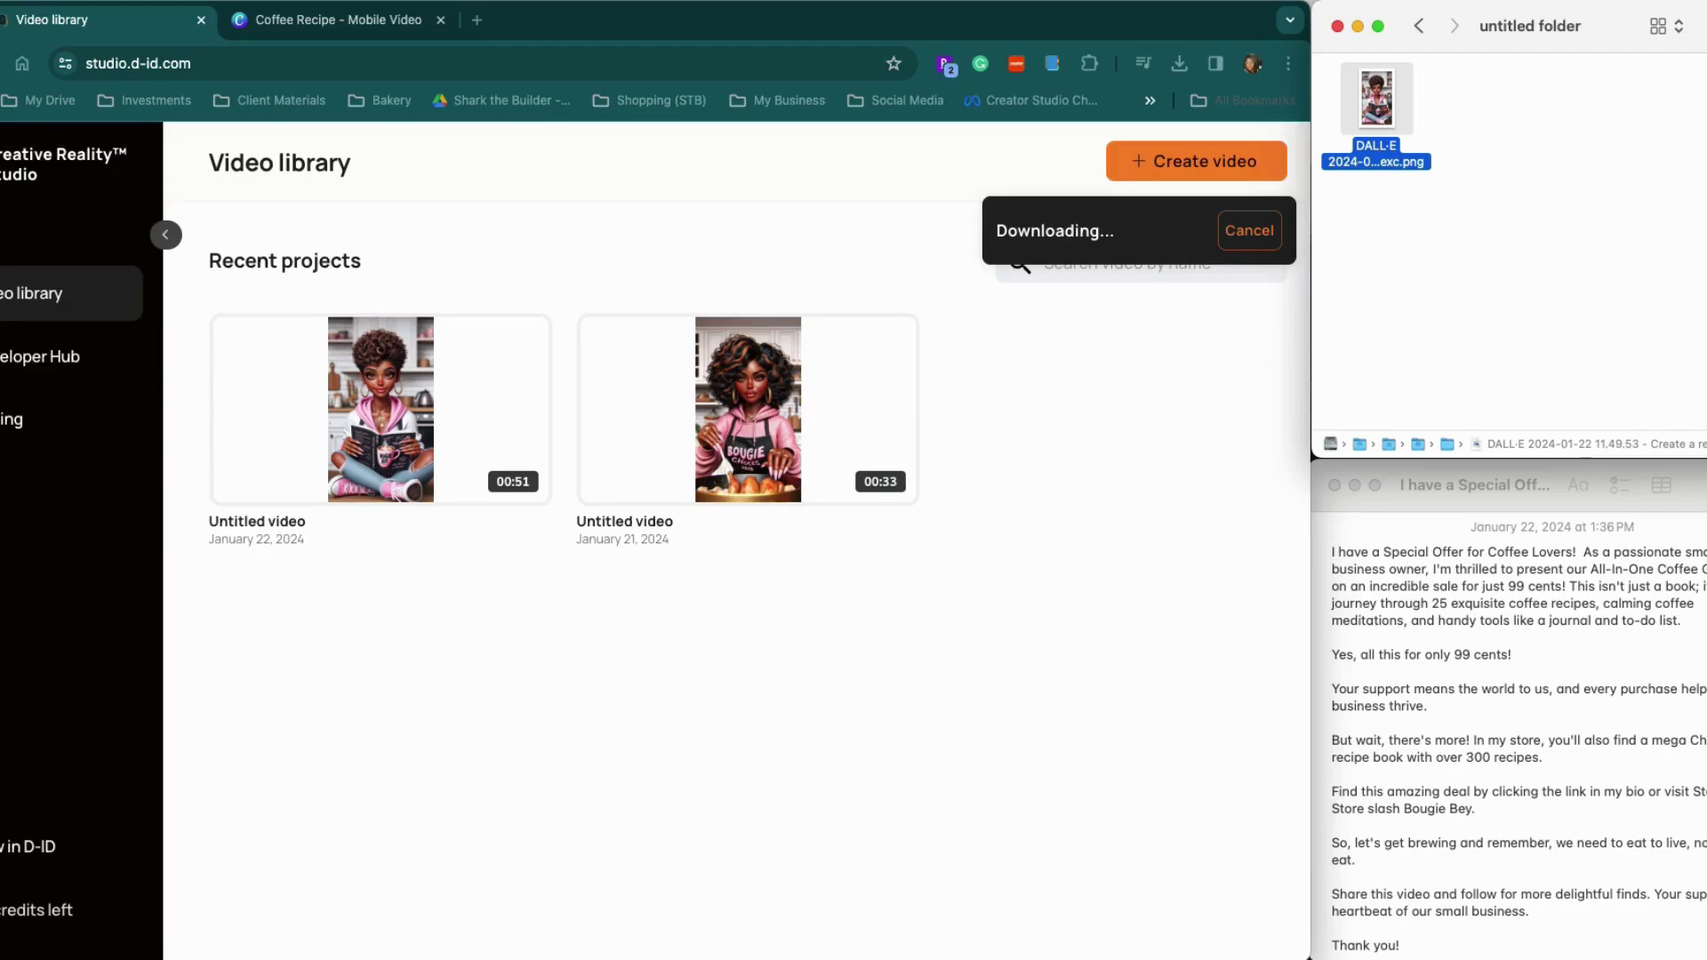
click(1420, 27)
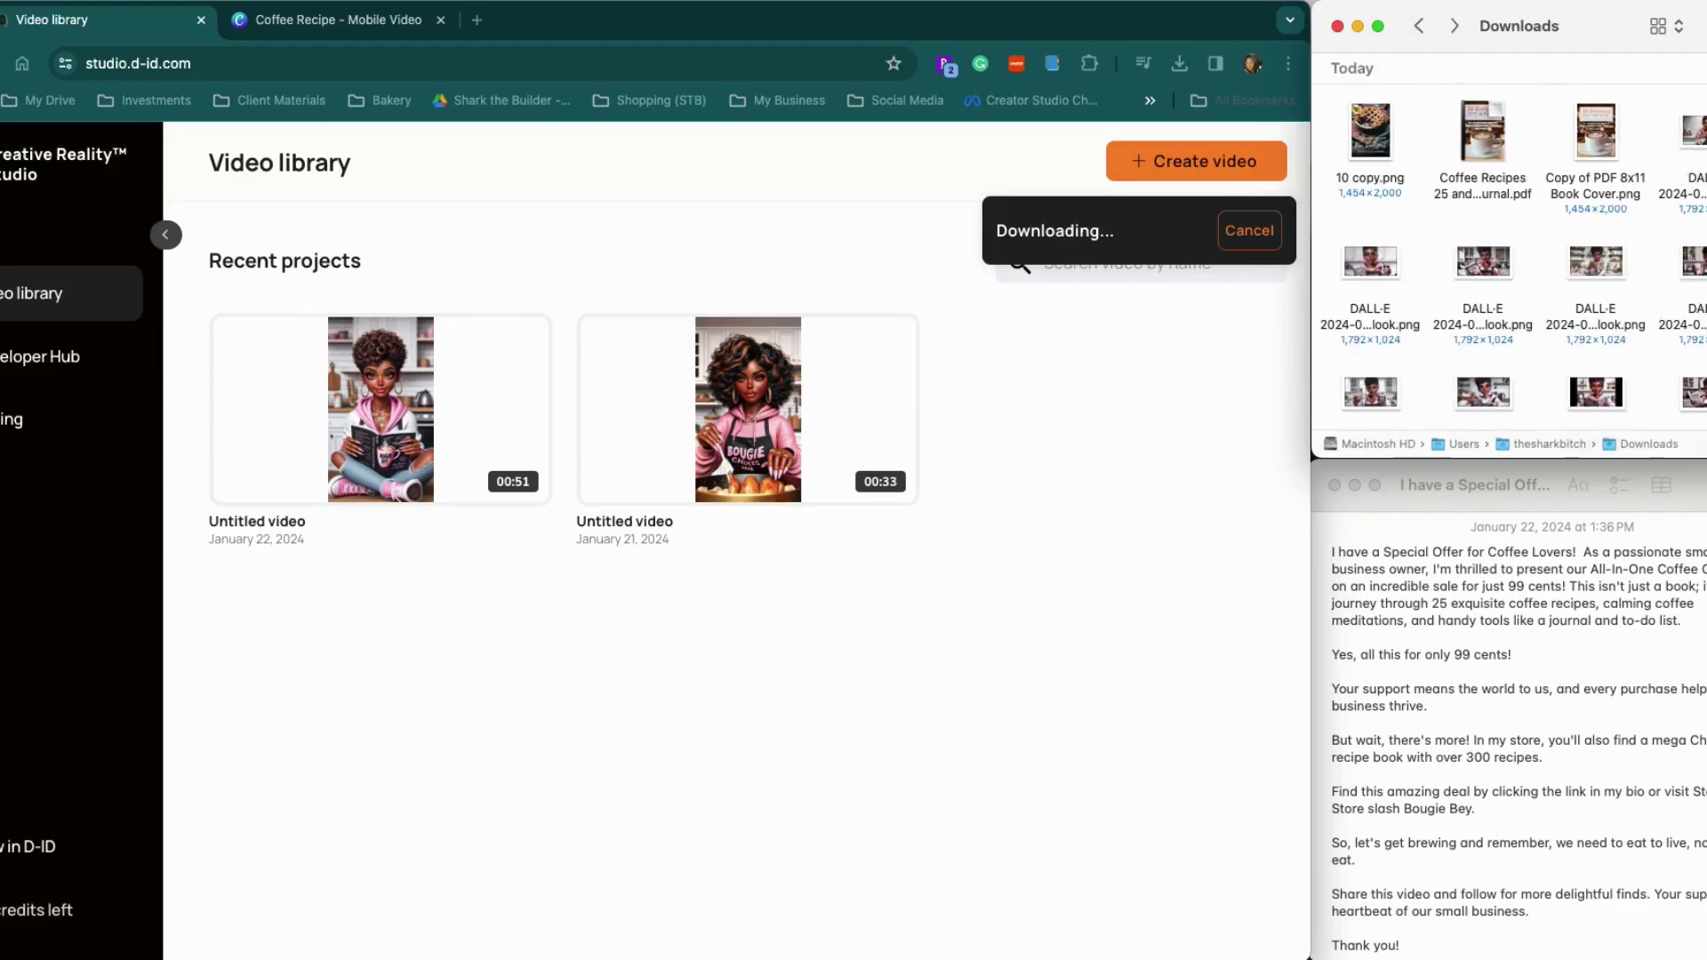
scroll(1598, 258, down, 2)
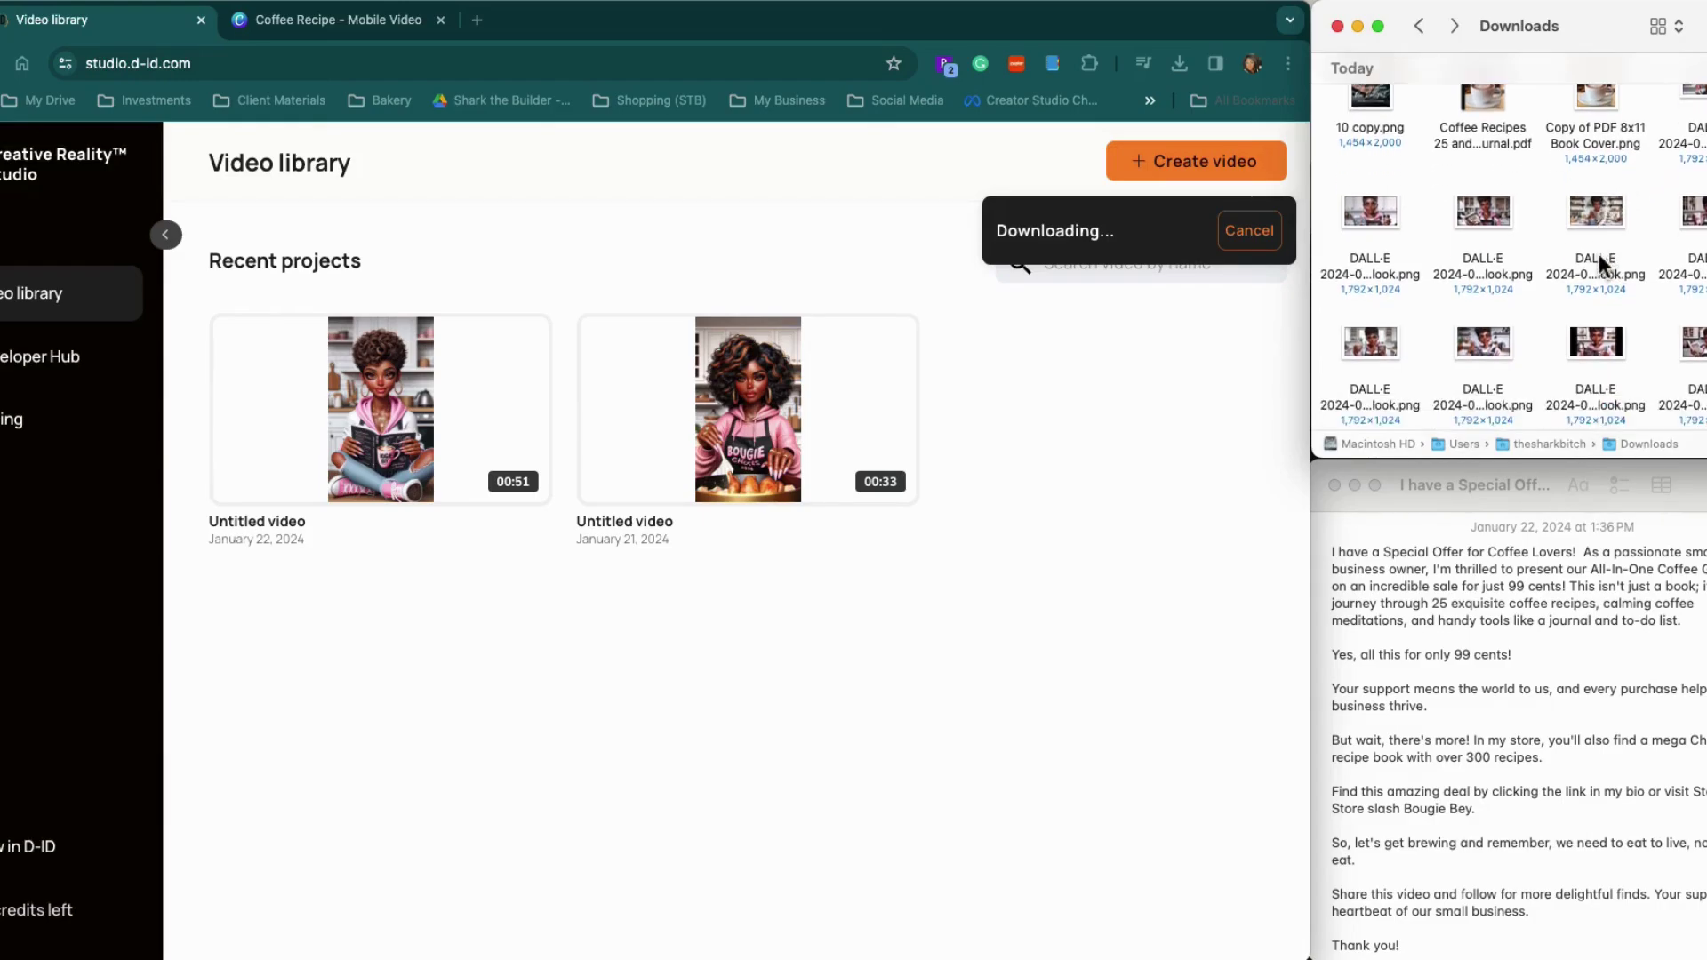
scroll(1596, 253, up, 5)
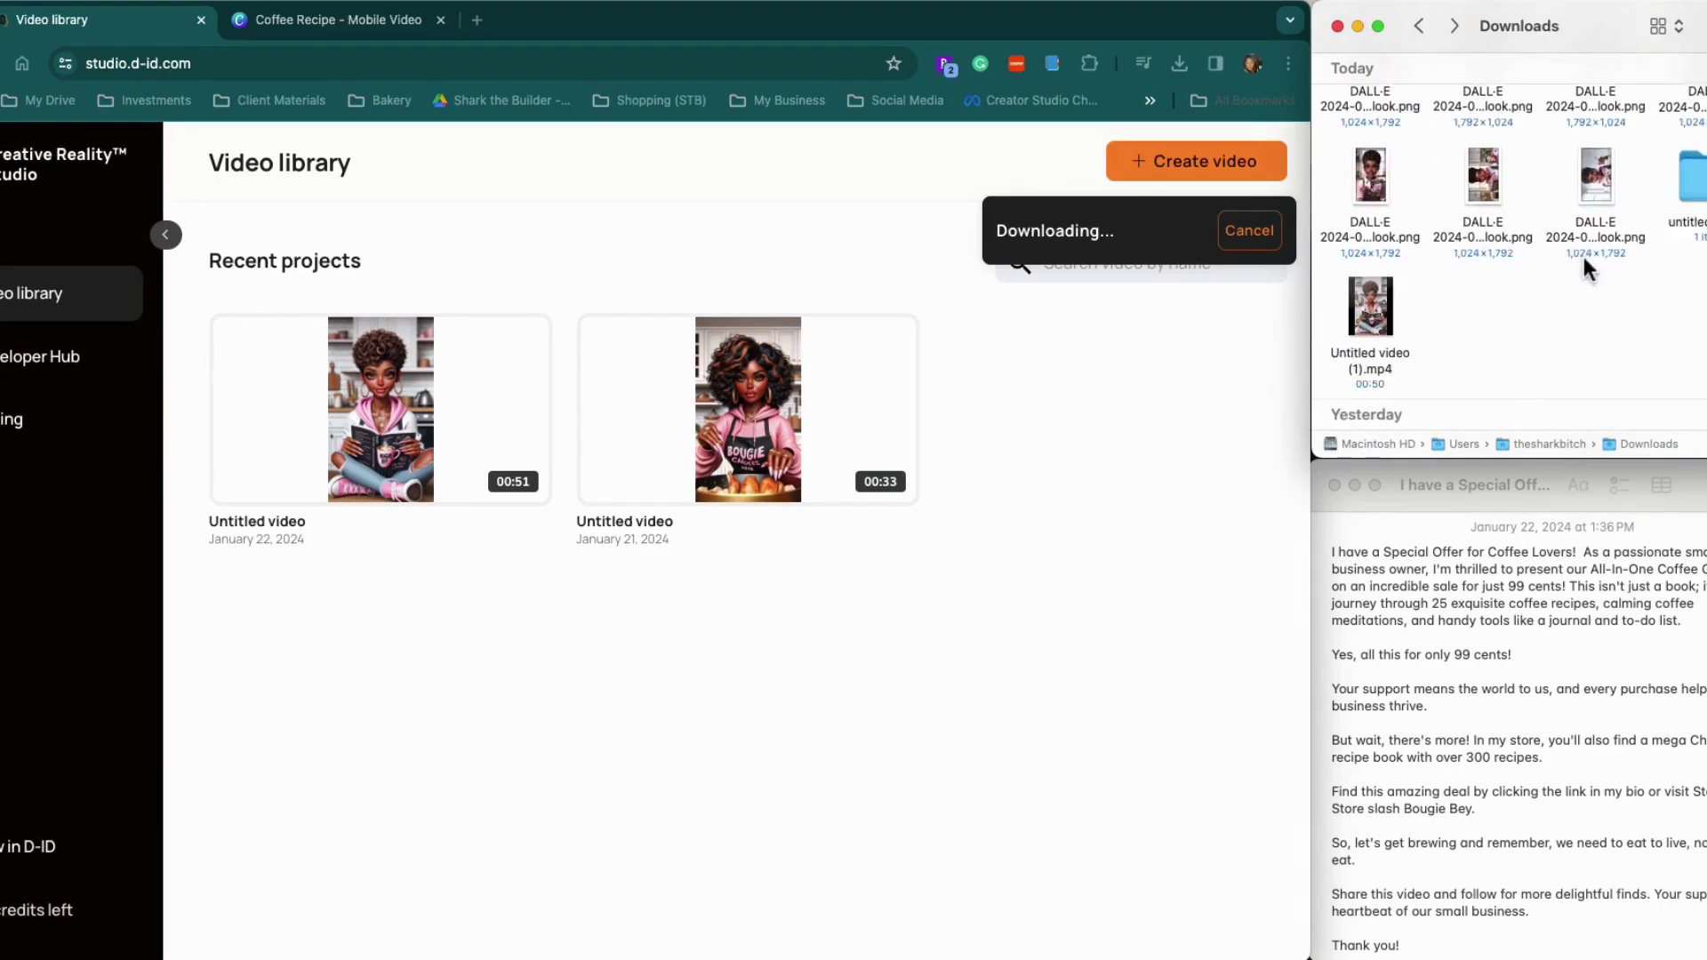
double_click(1689, 134)
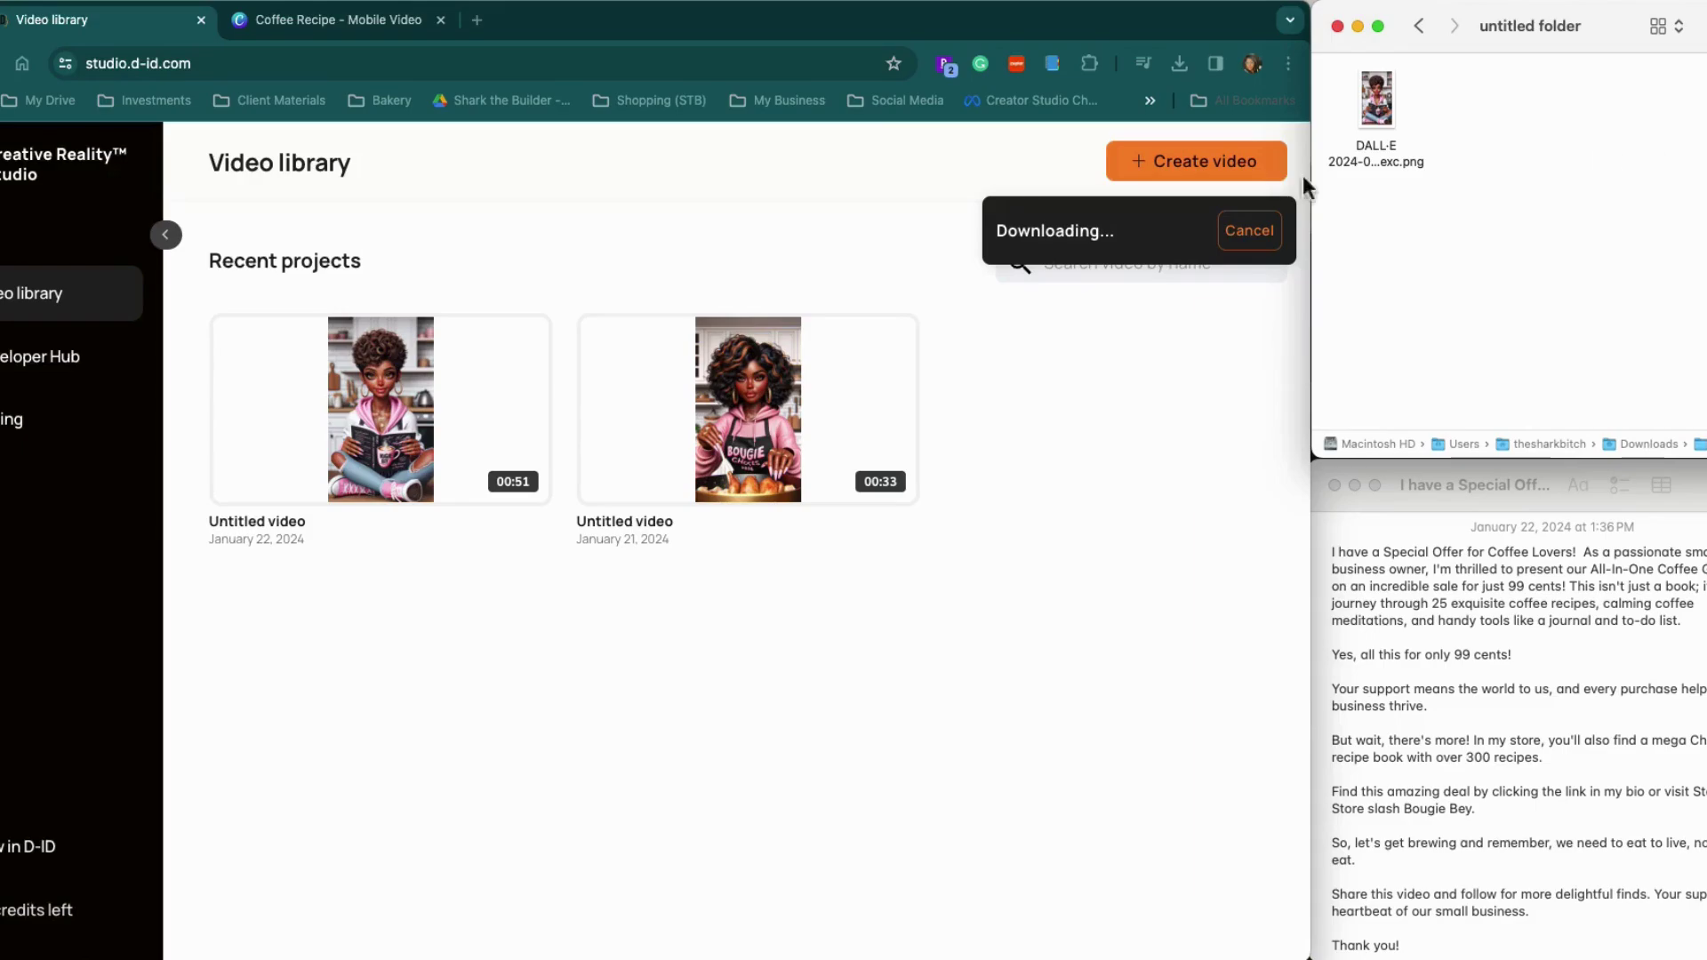
click(290, 24)
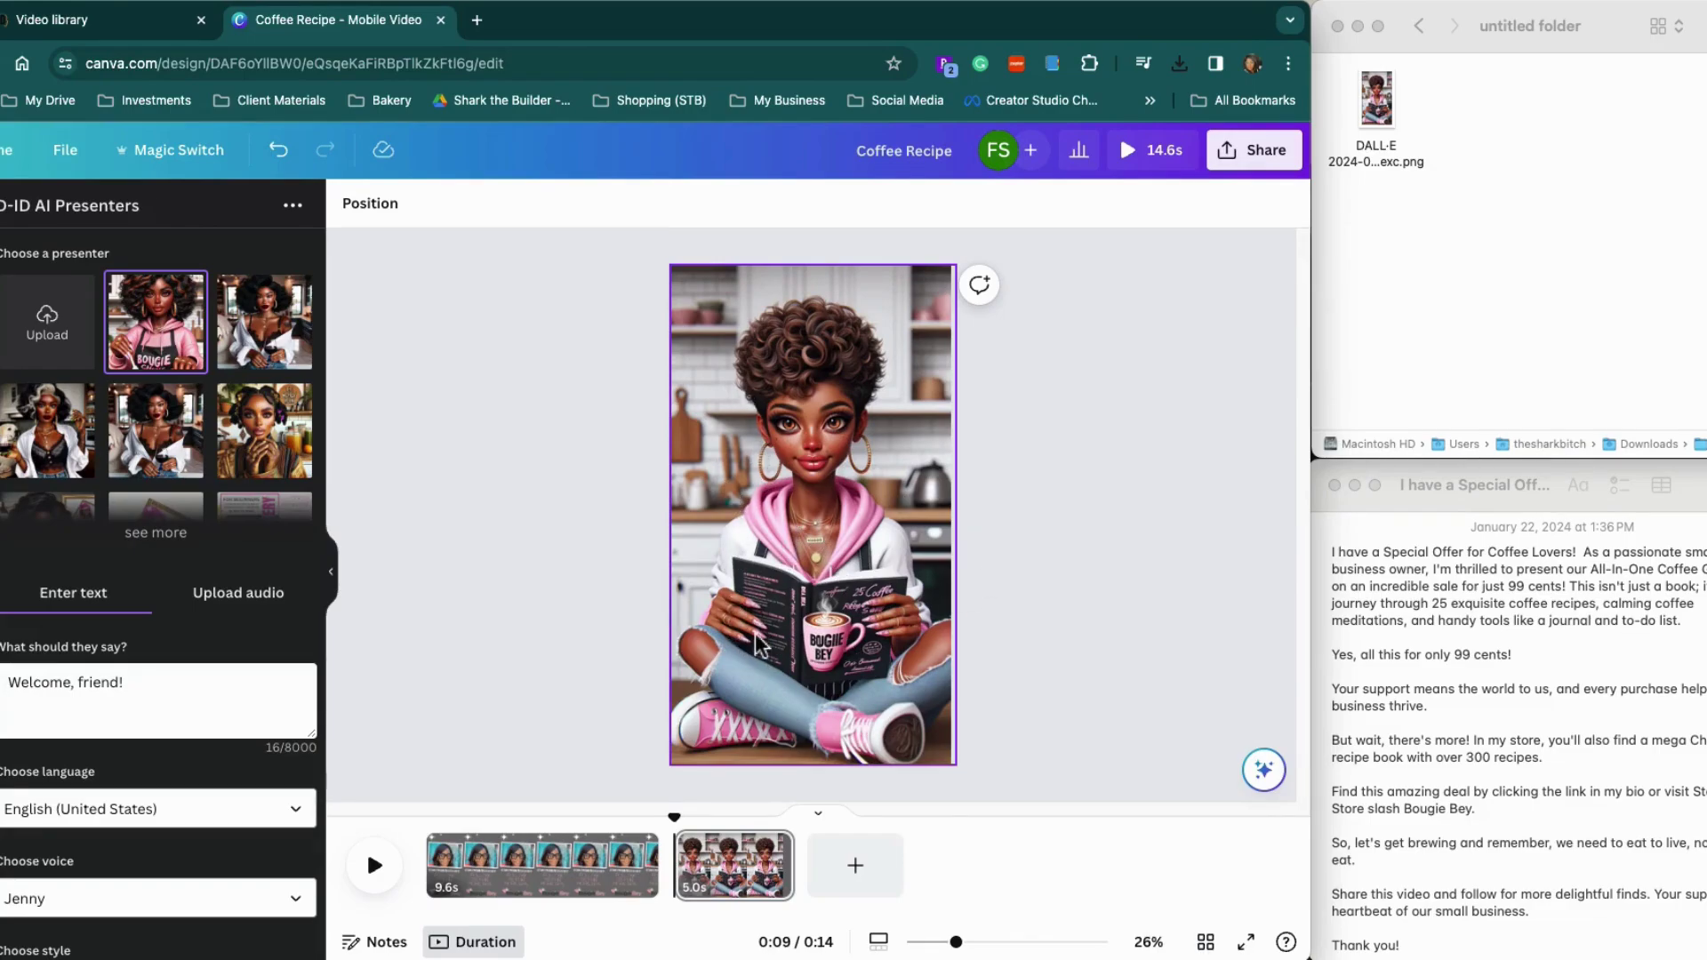
click(96, 26)
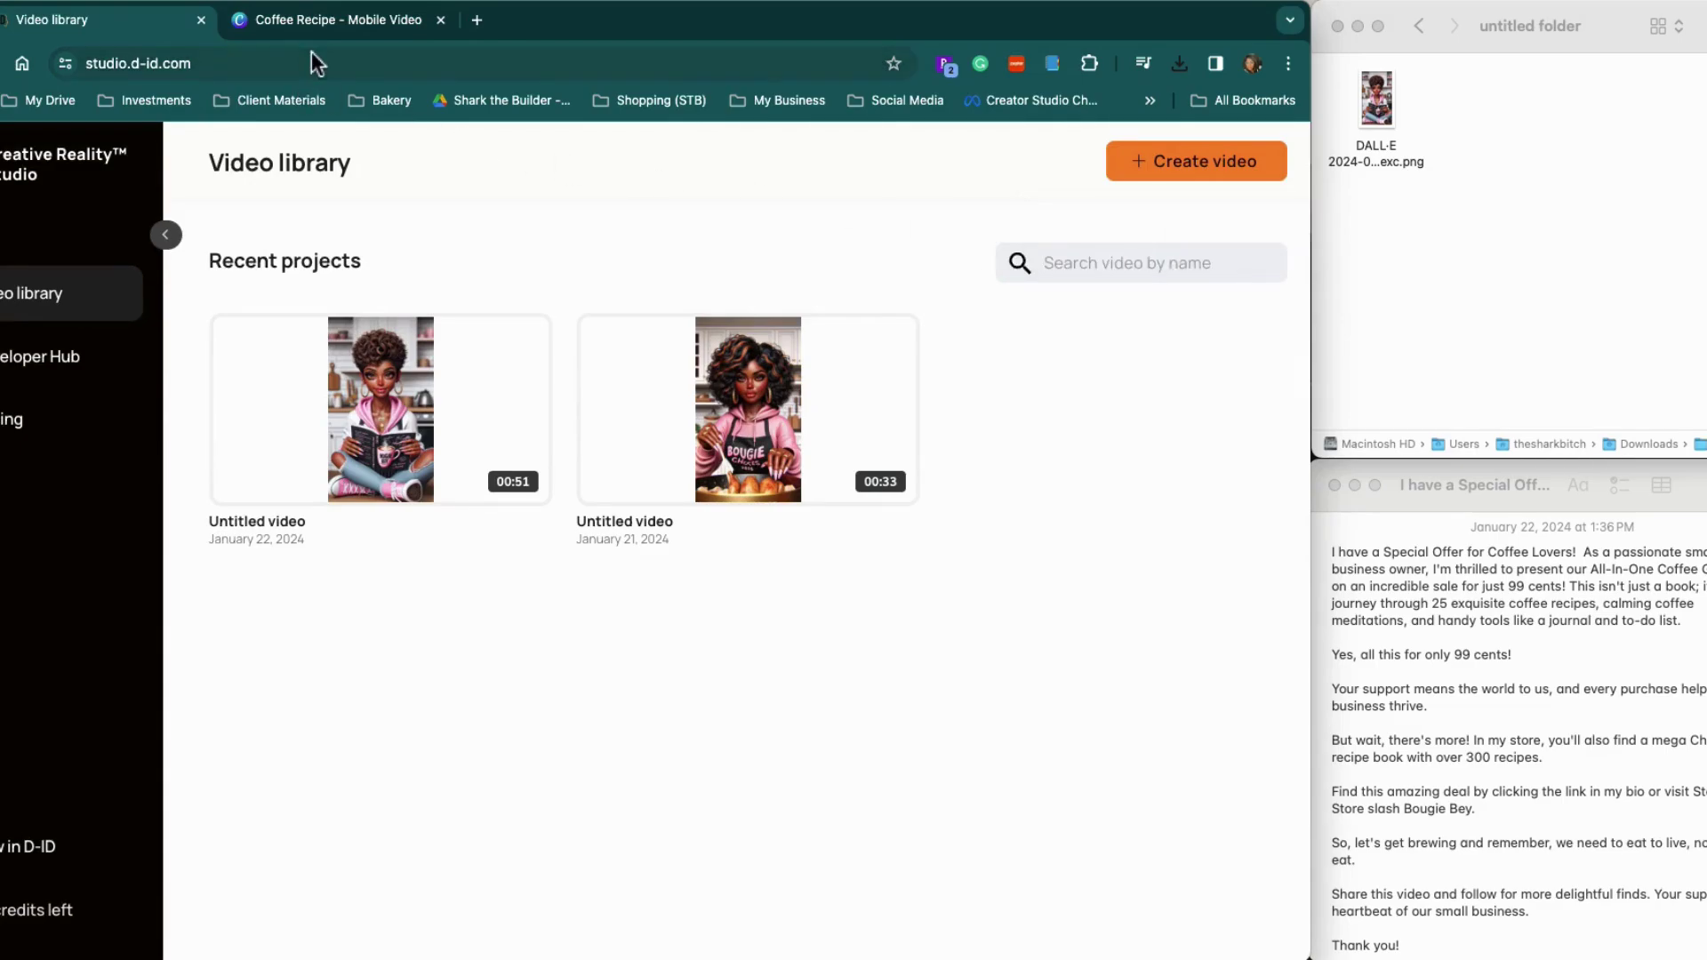
Step: Open Untitled video (1).mp4 from Downloads in QuickTime Player
click(1390, 255)
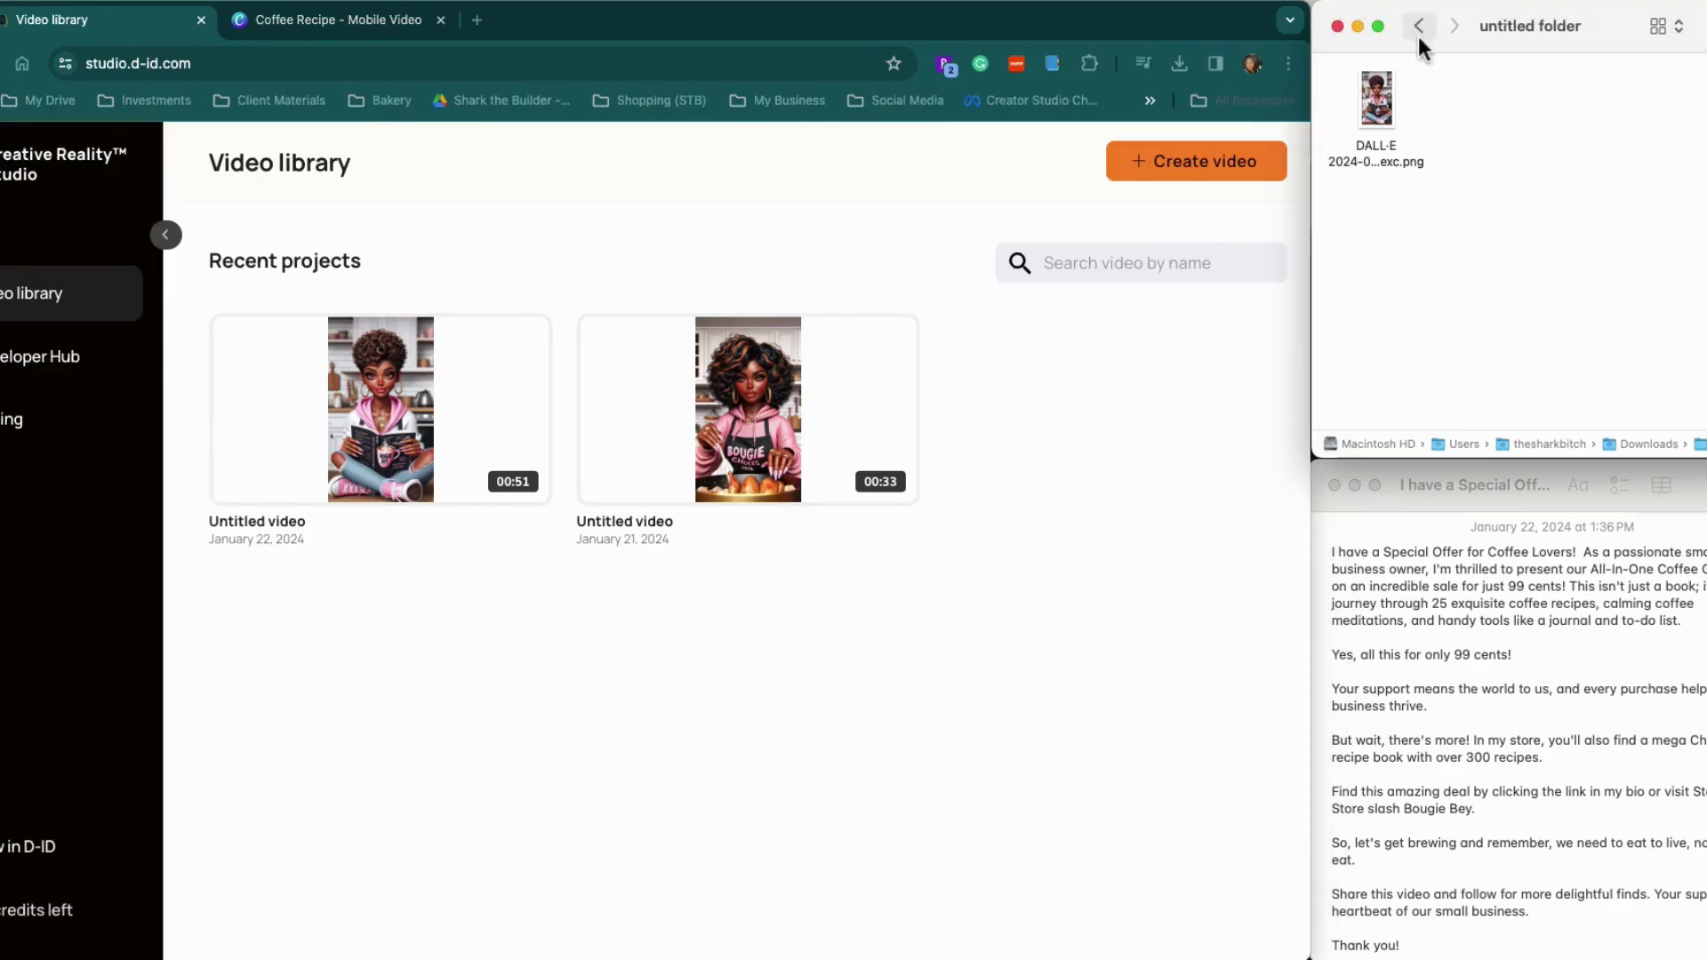
click(1419, 26)
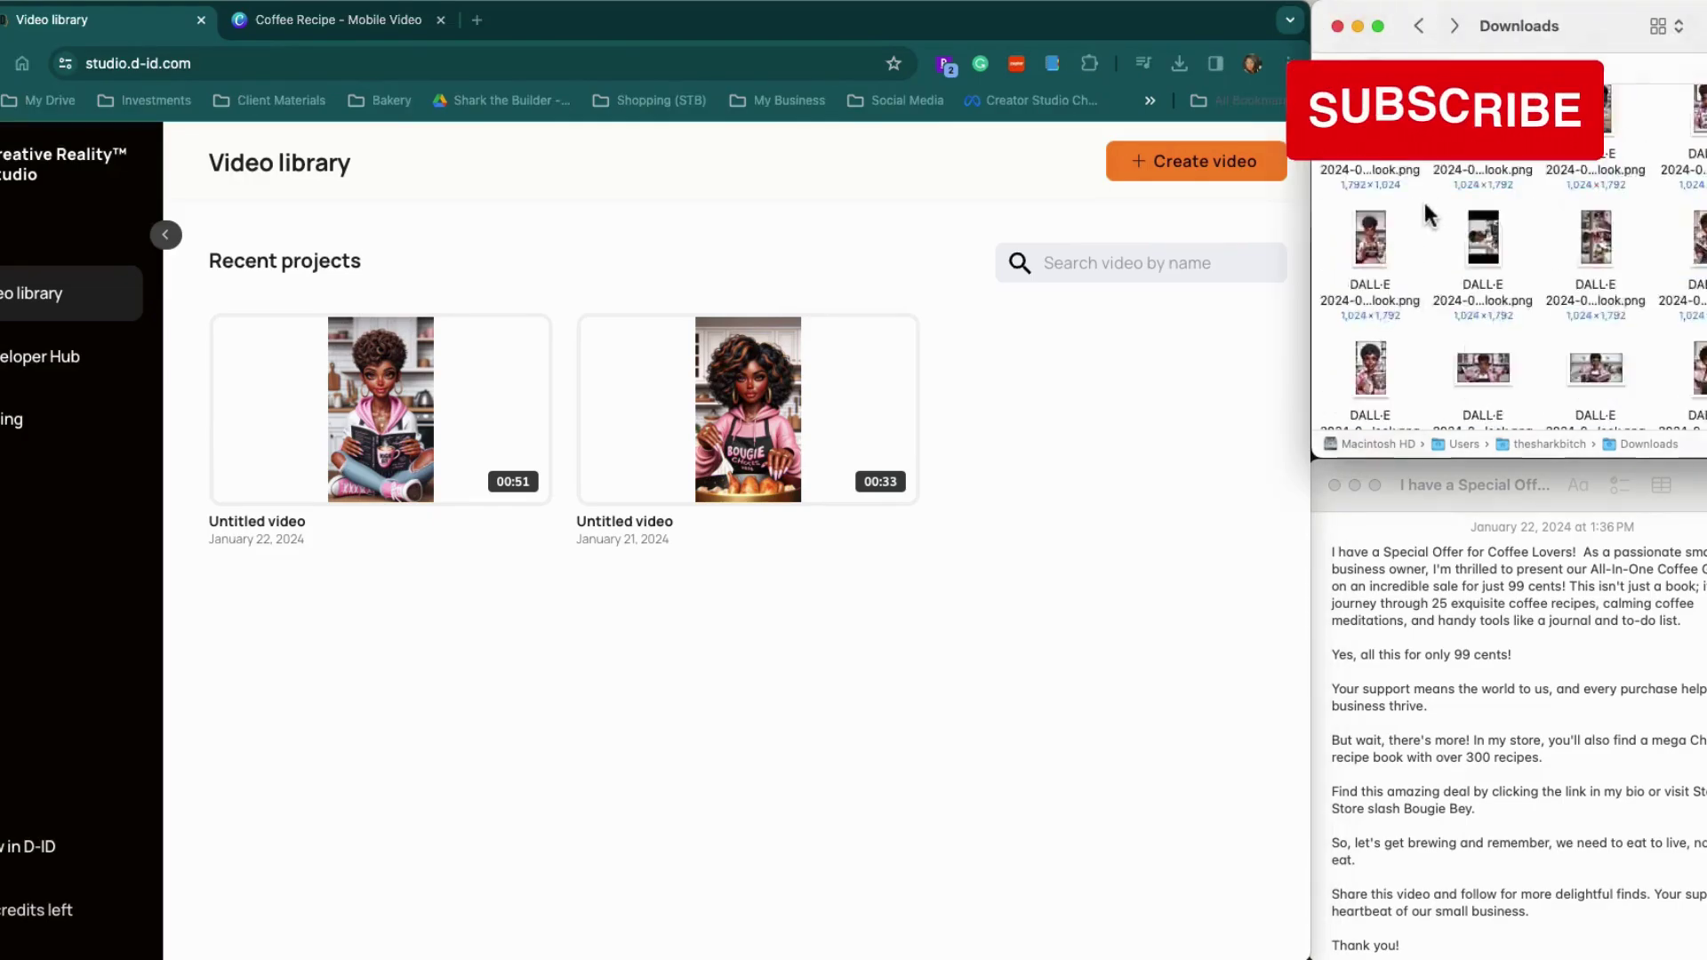
click(1384, 354)
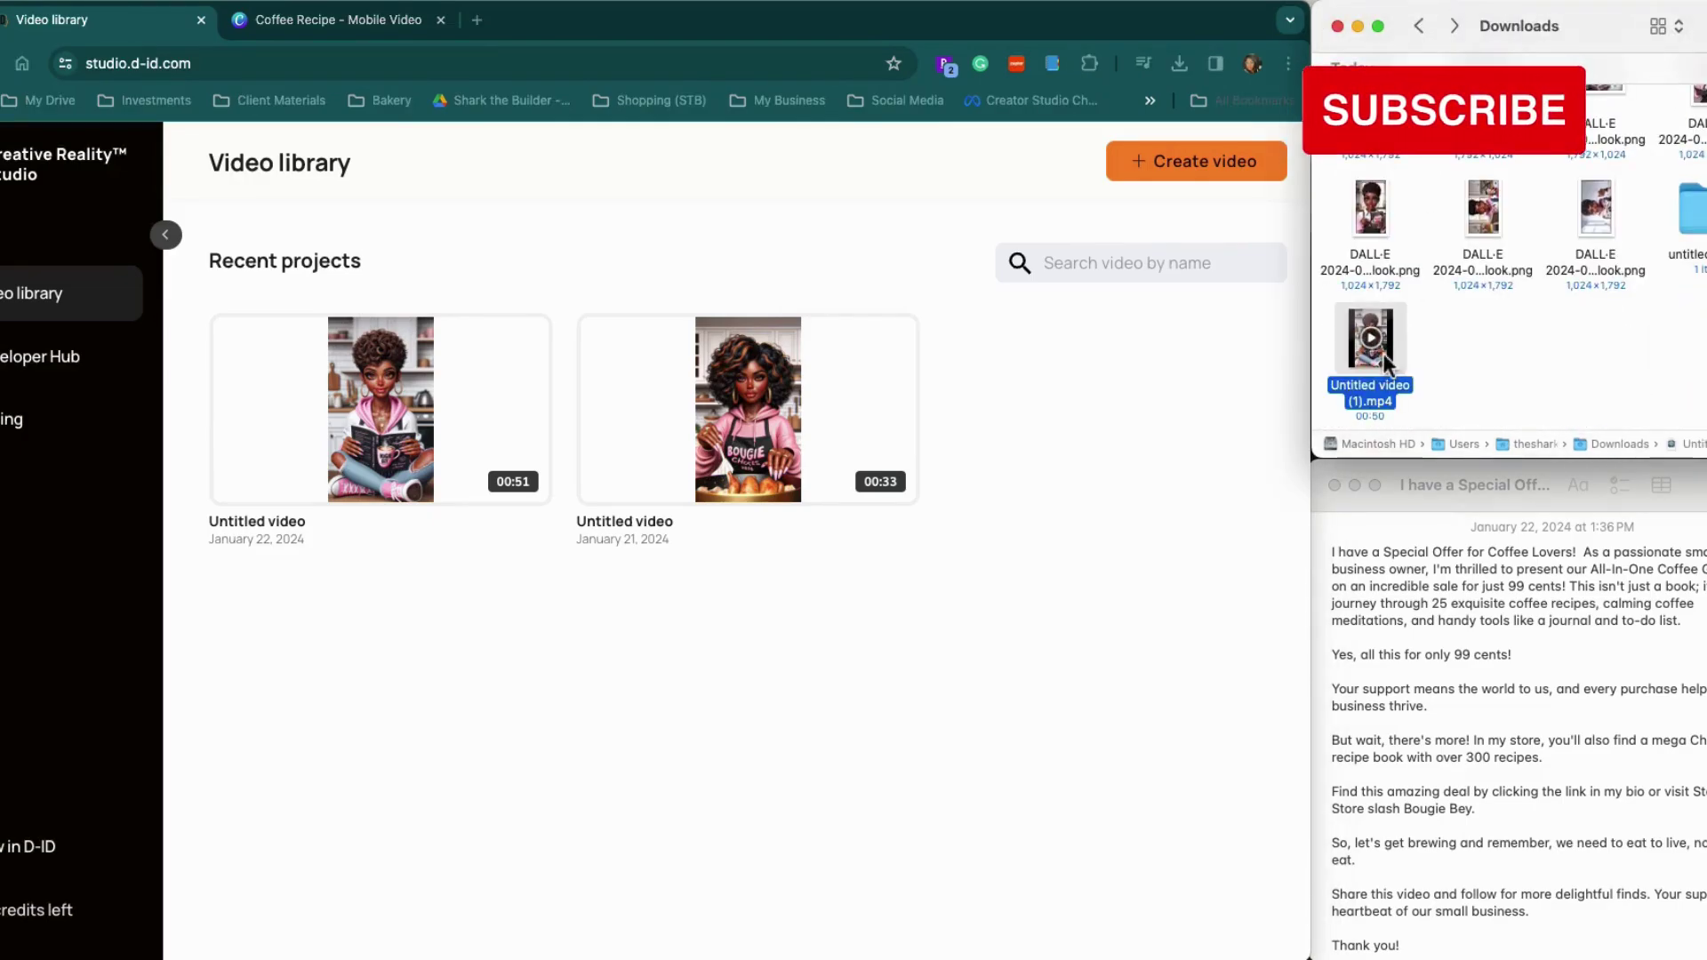
double_click(1371, 347)
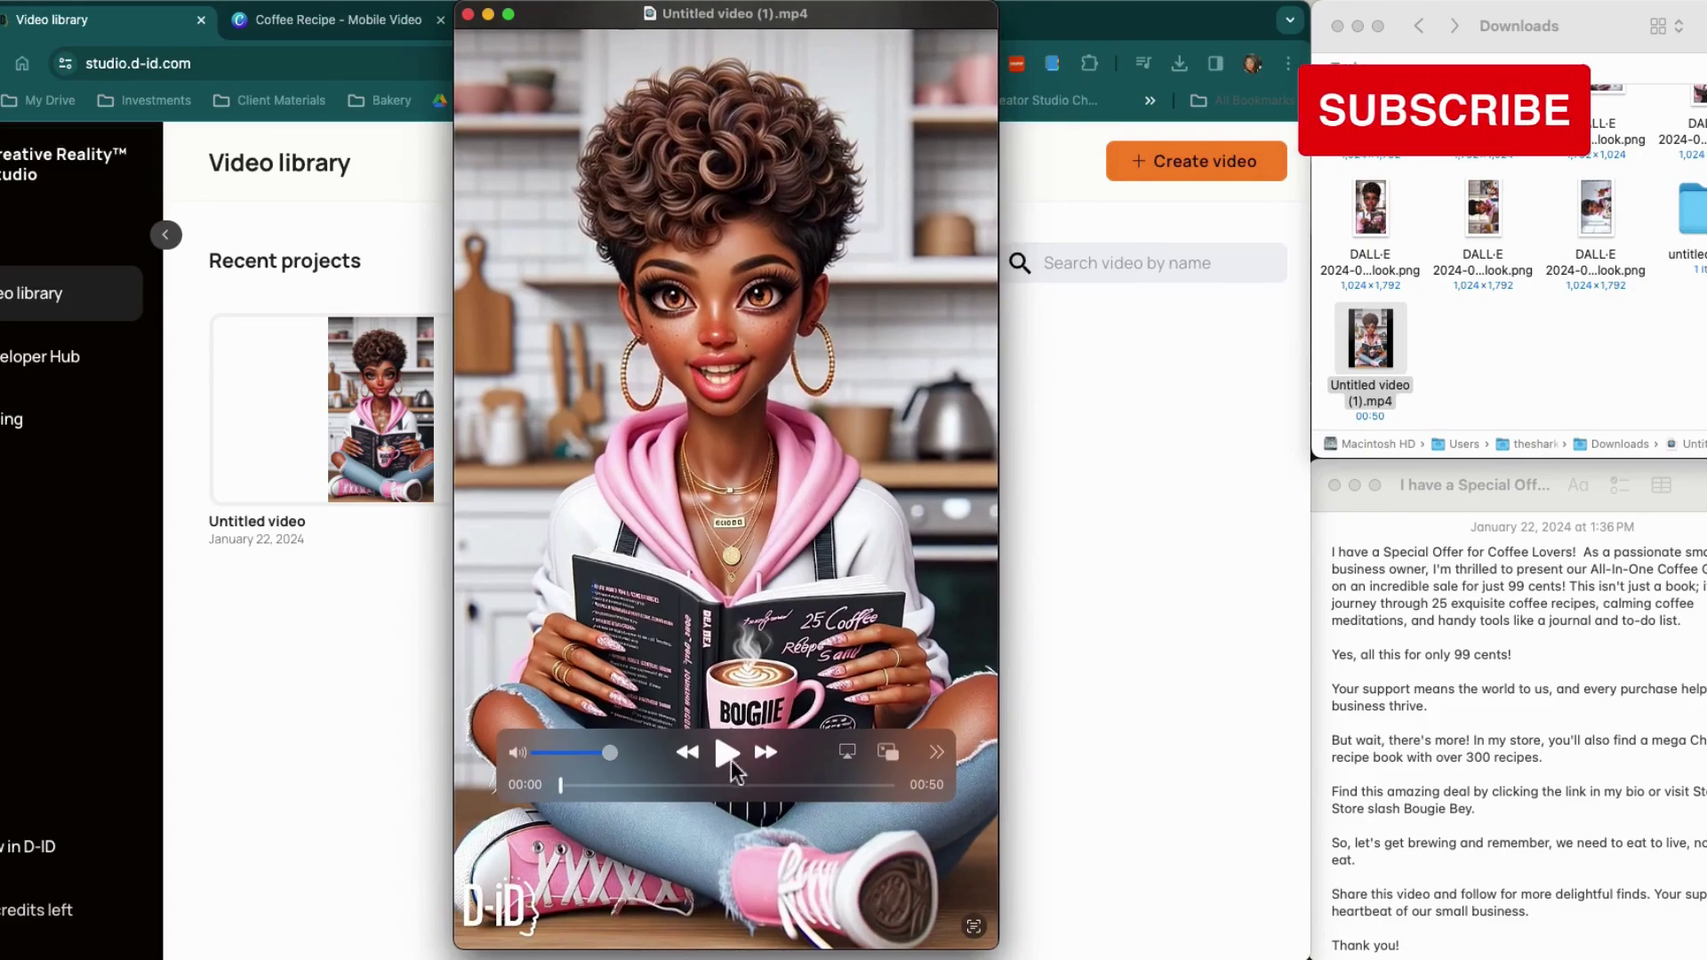
Step: Play the avatar clip, rewind to 00:01, and pause it at 00:02
click(726, 756)
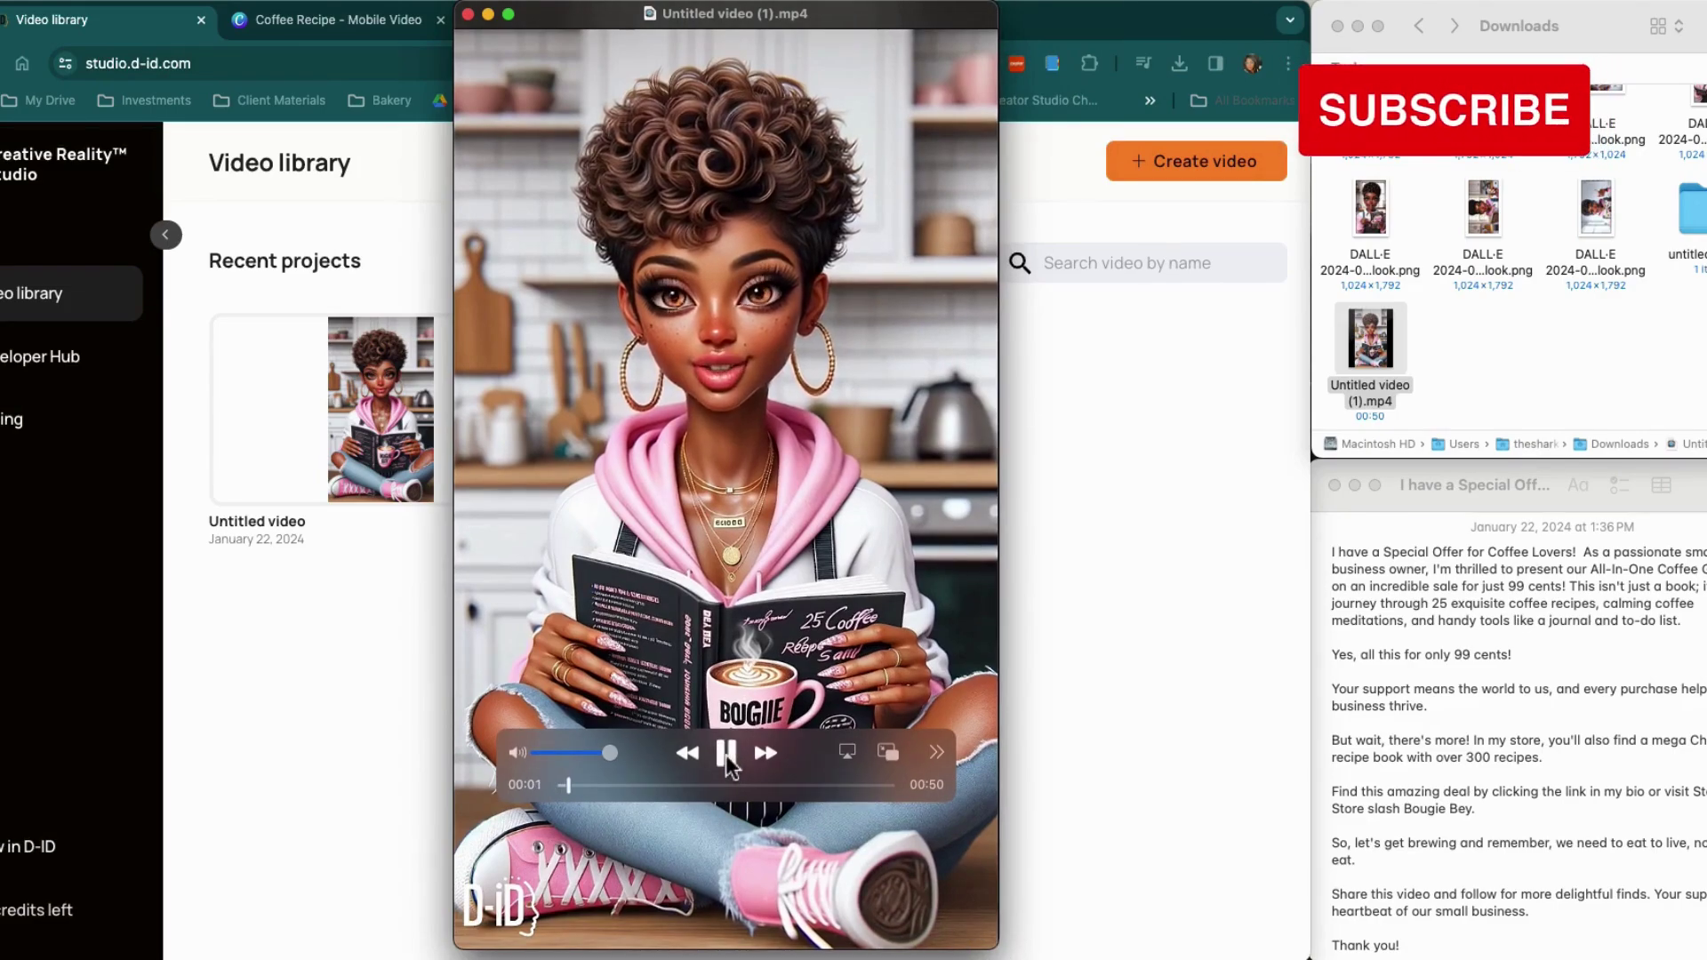
click(725, 755)
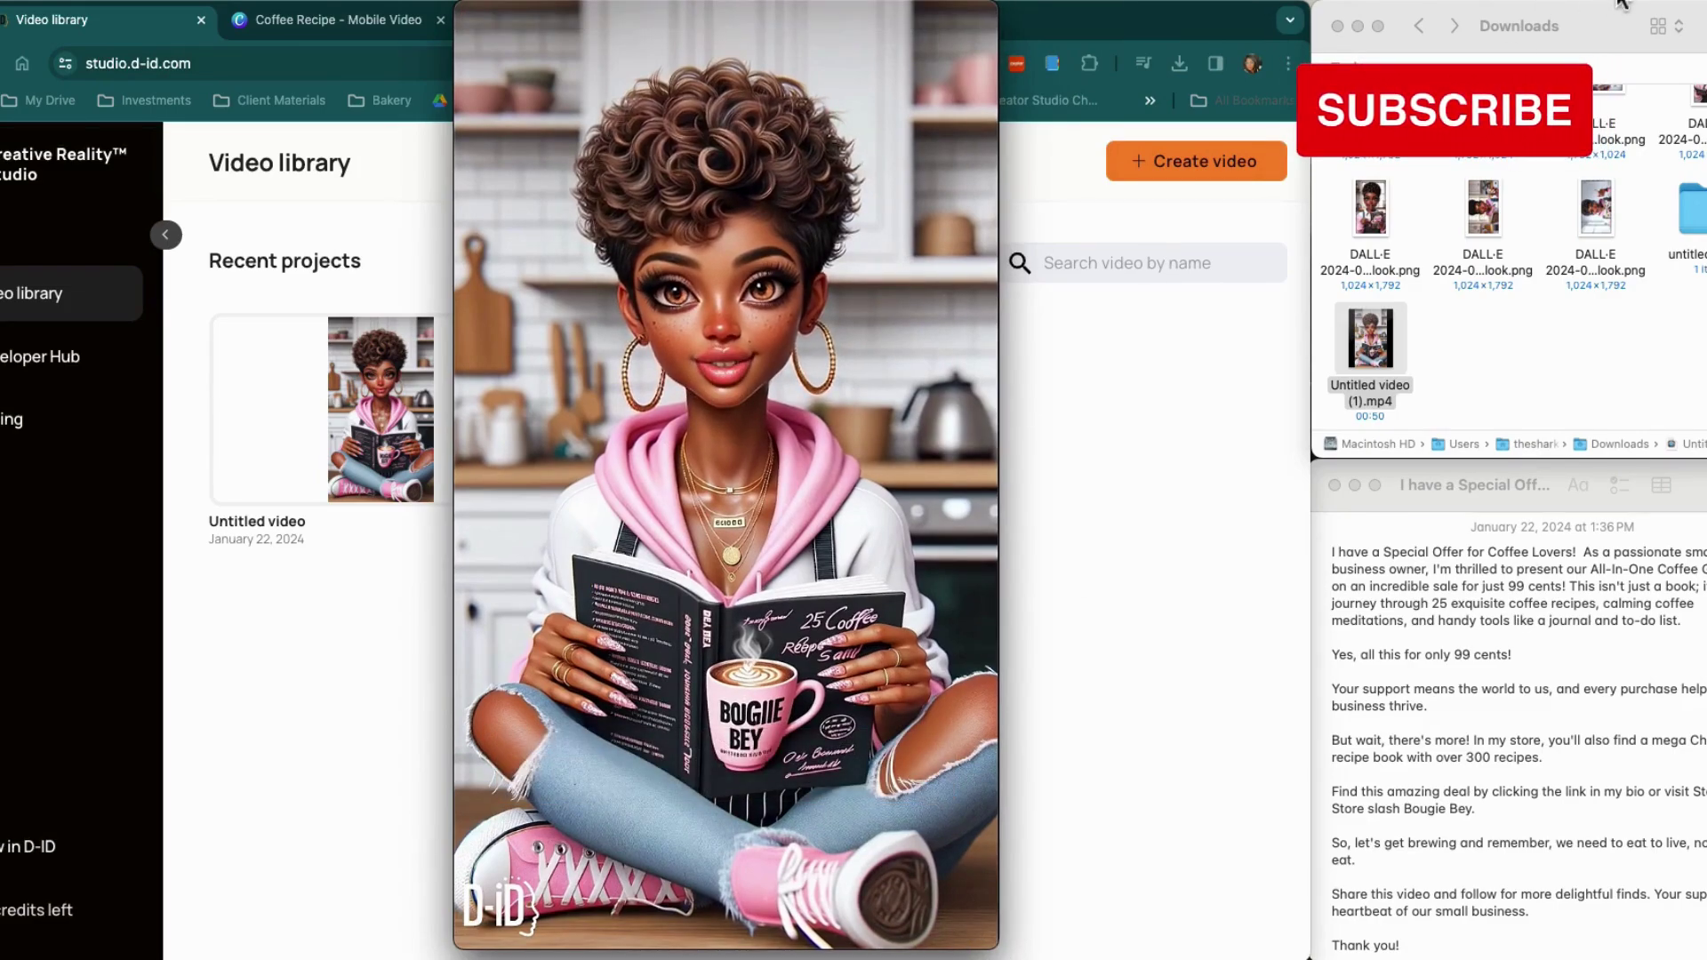
click(1681, 2)
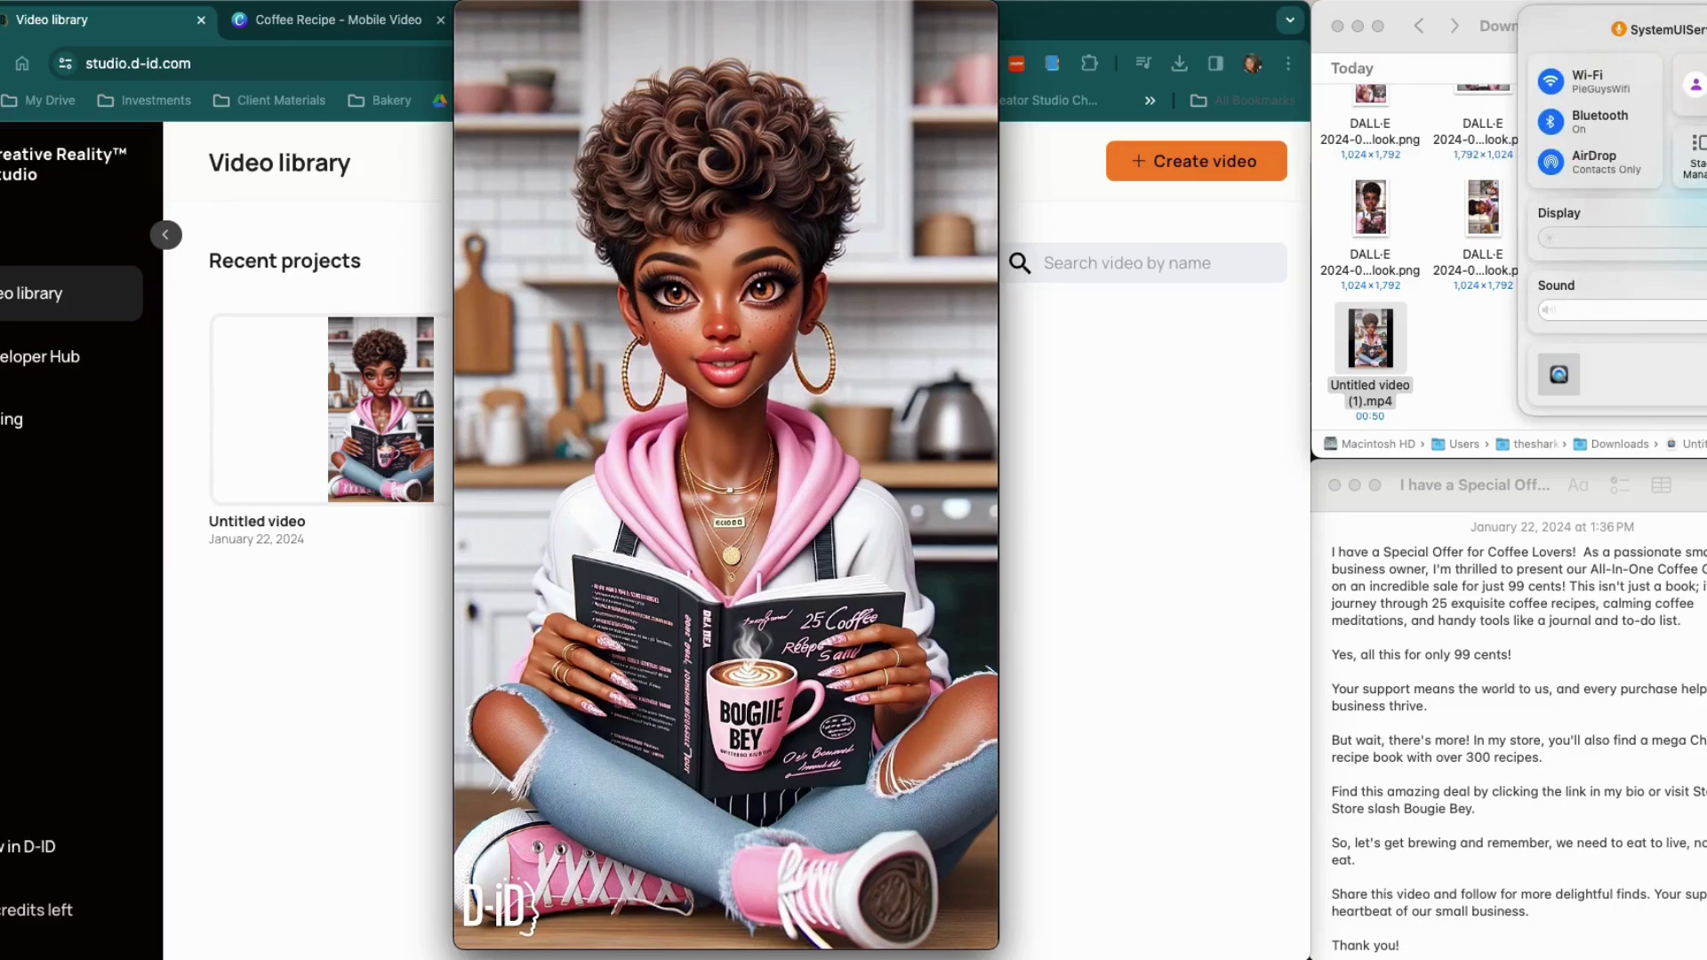
click(728, 756)
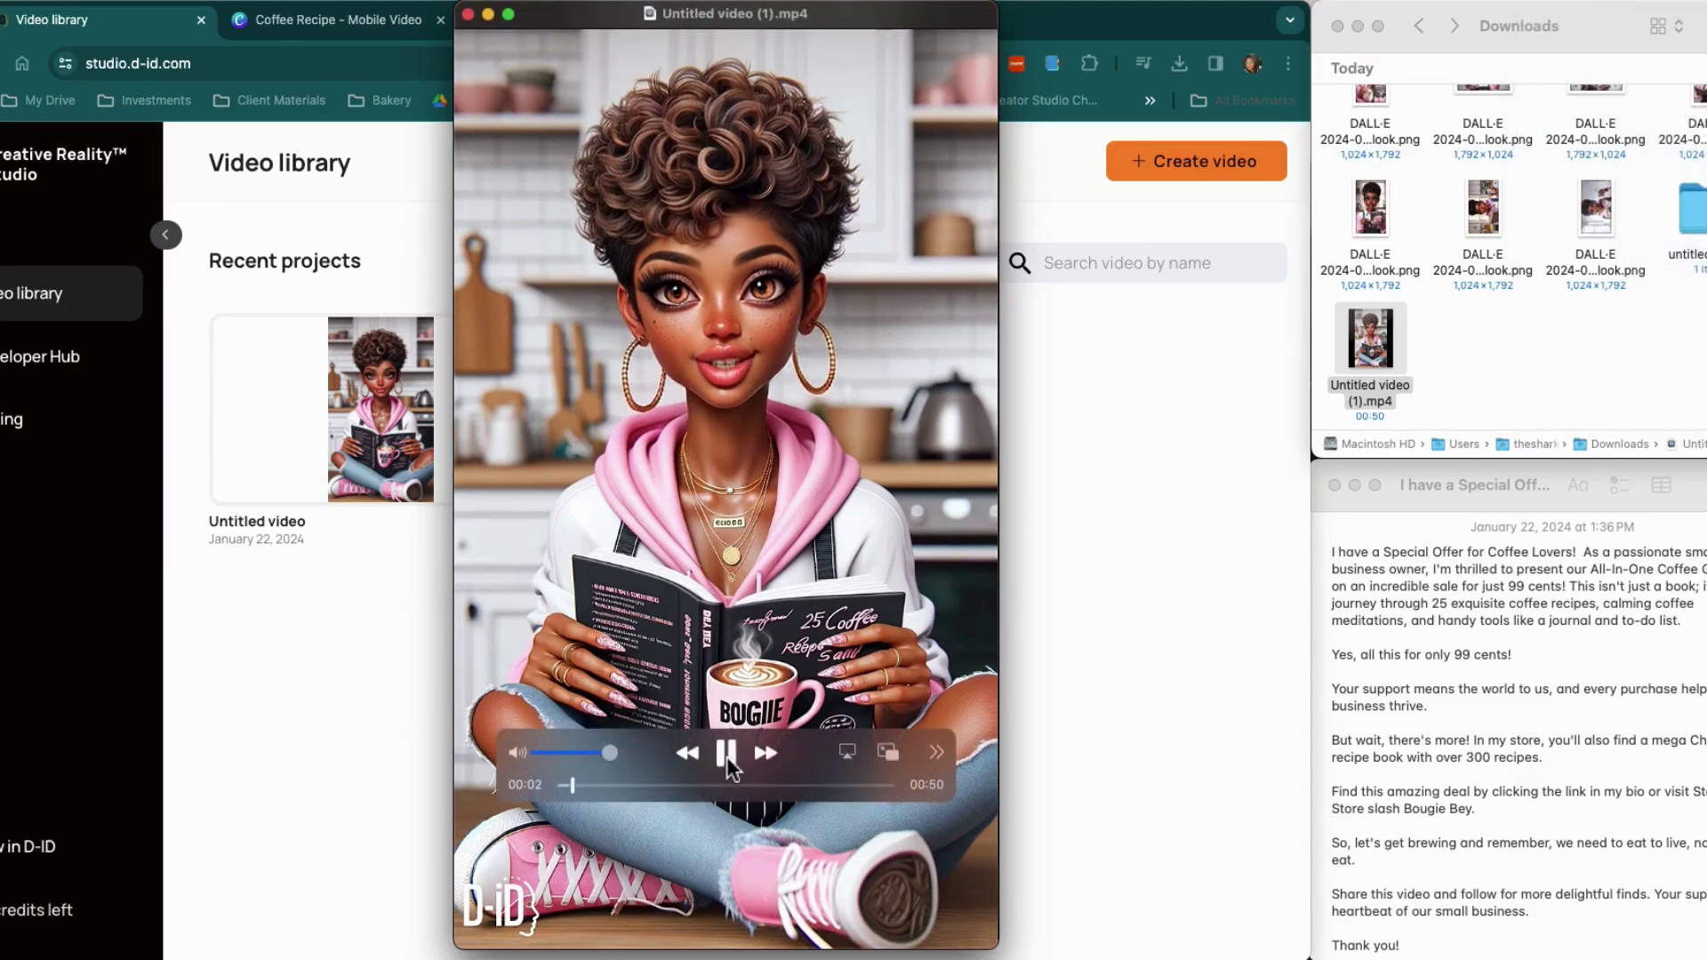
drag(578, 784, 560, 786)
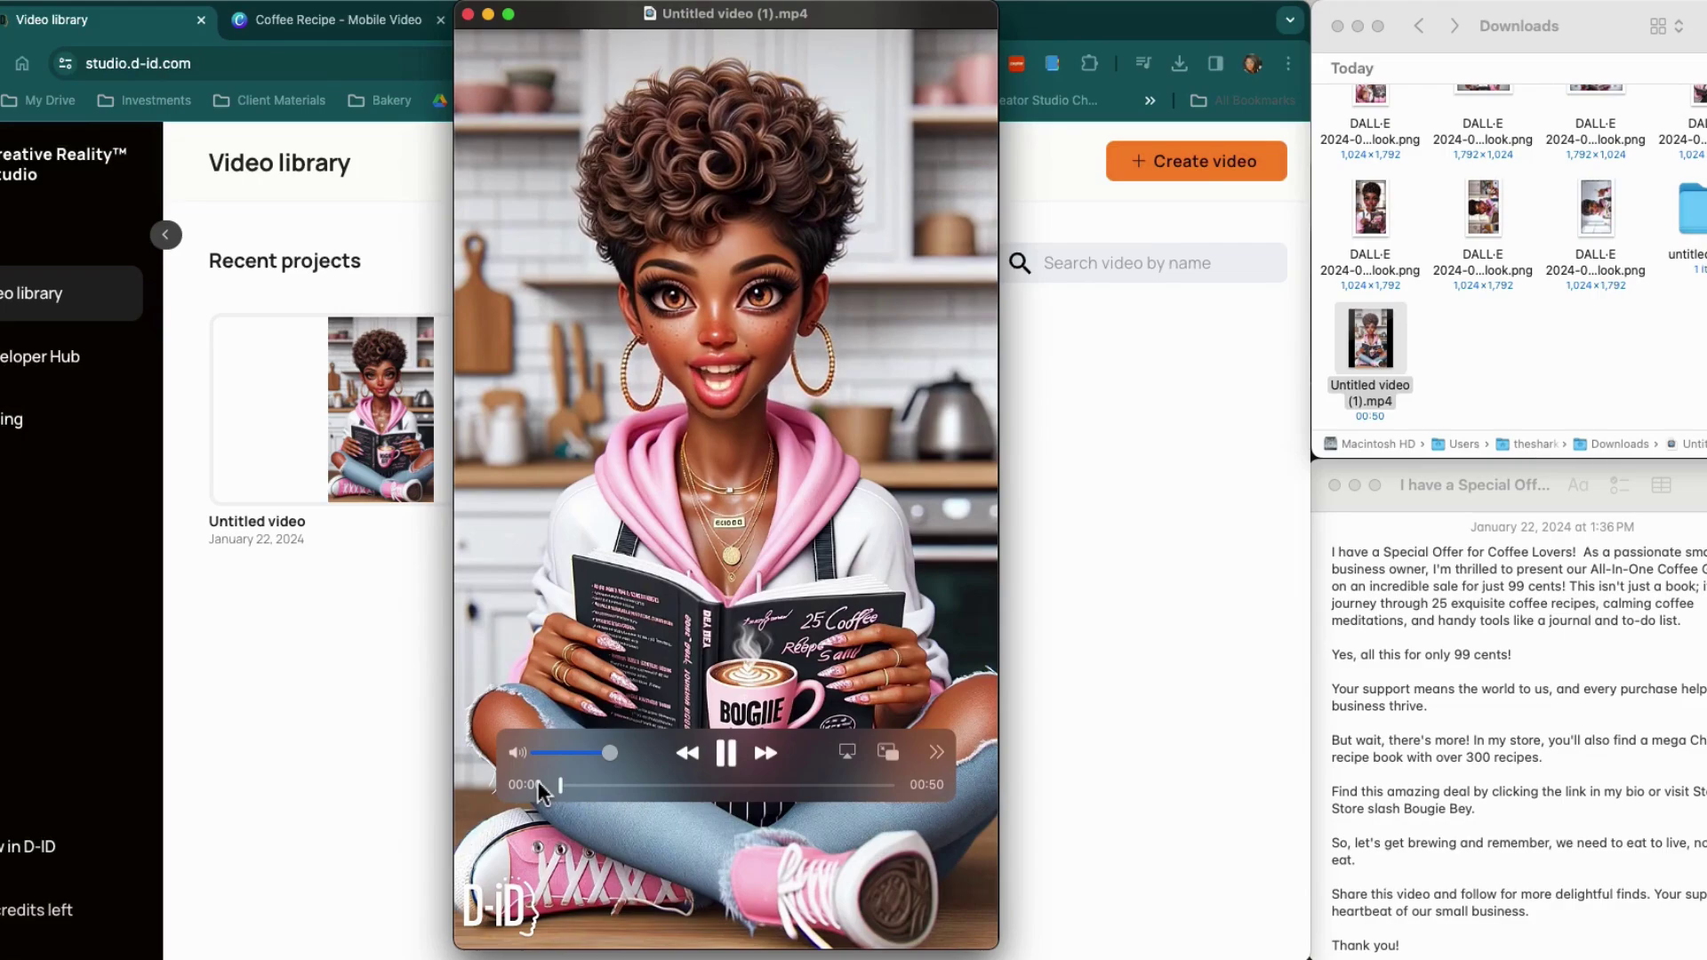
click(740, 758)
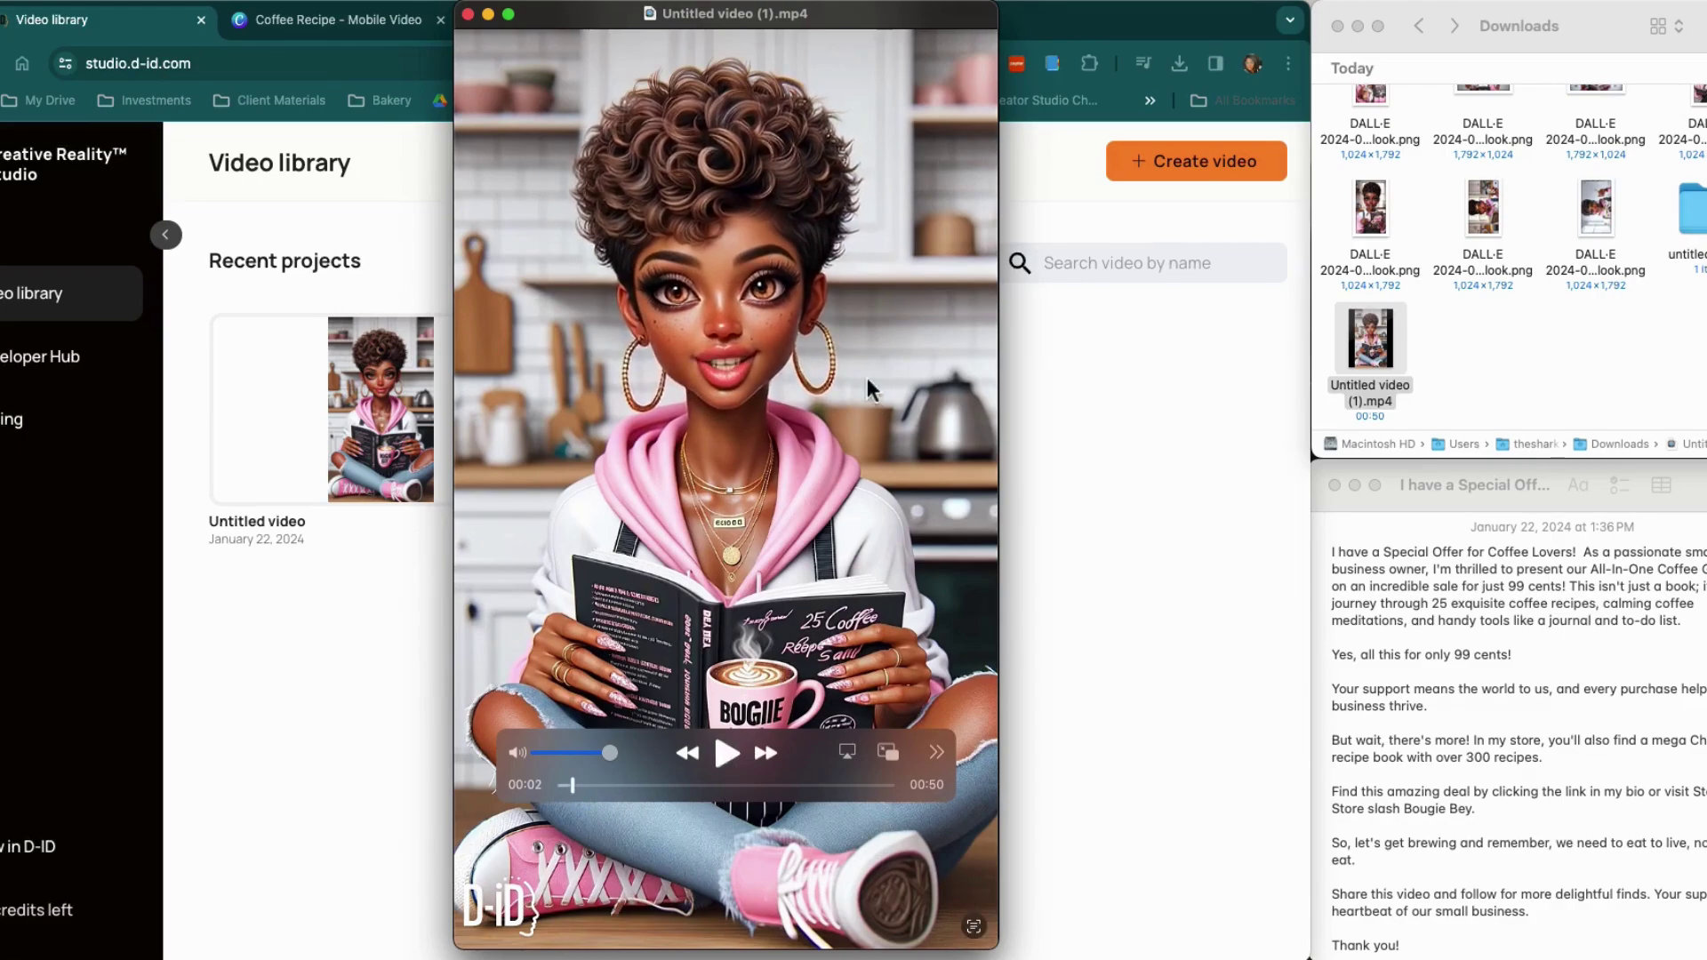
click(1047, 552)
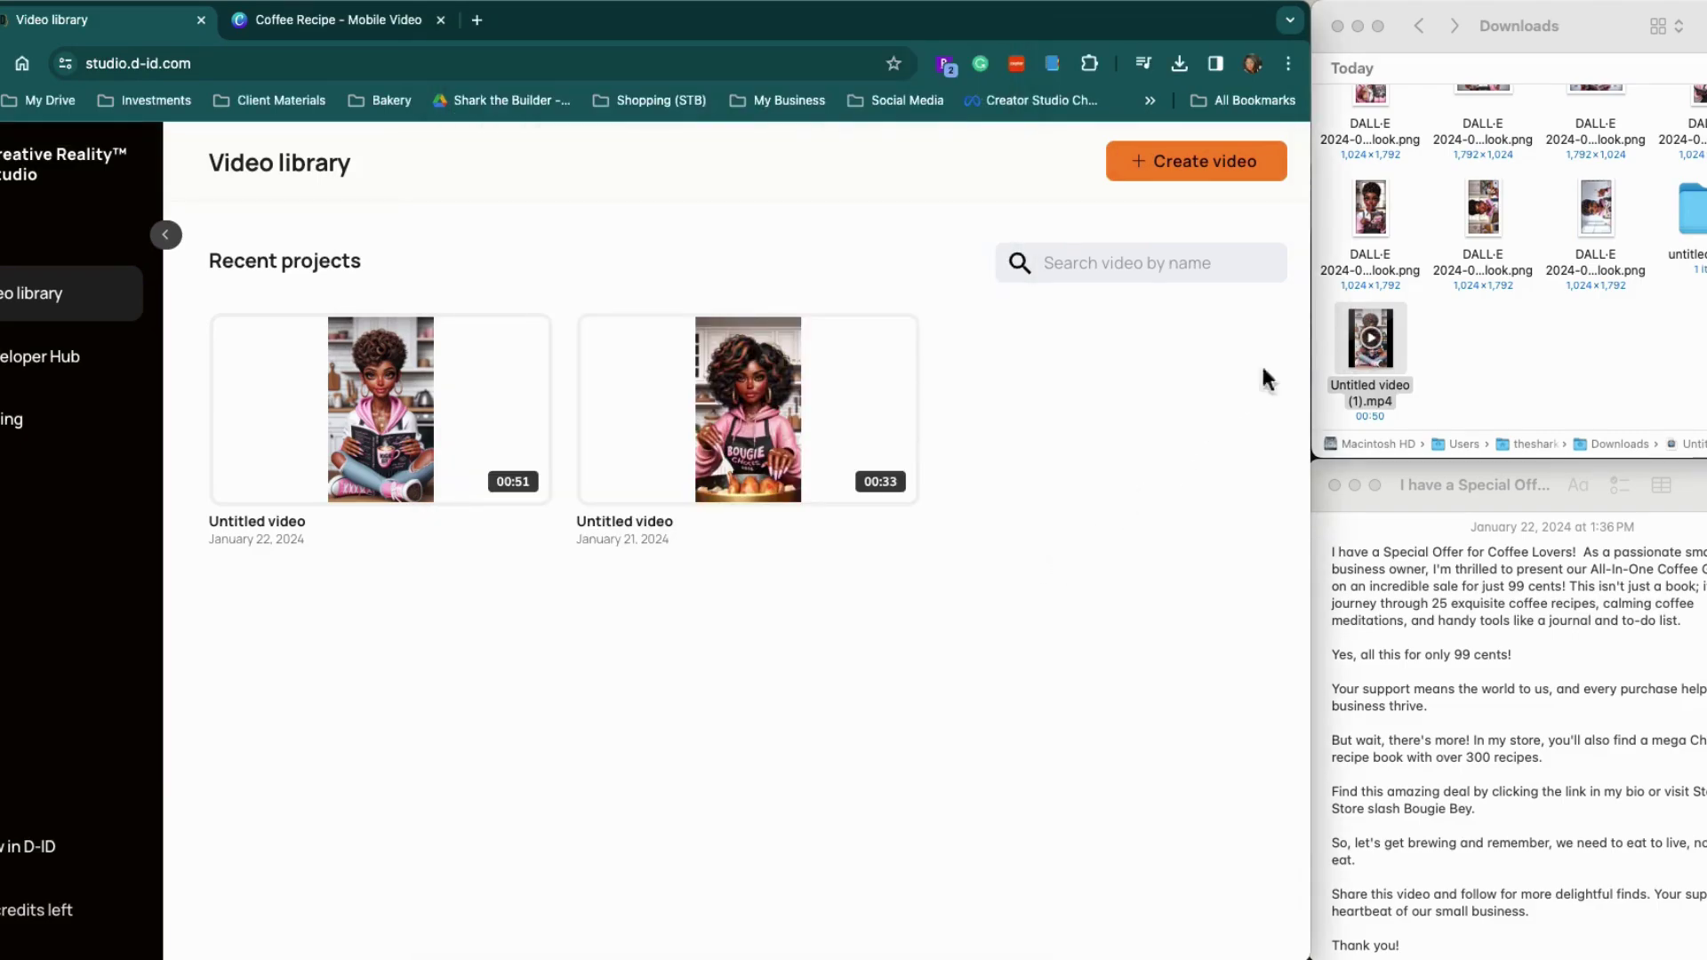
Step: Upload Untitled video (1).mp4 from Finder into the Coffee Recipe design's Uploads panel
click(358, 25)
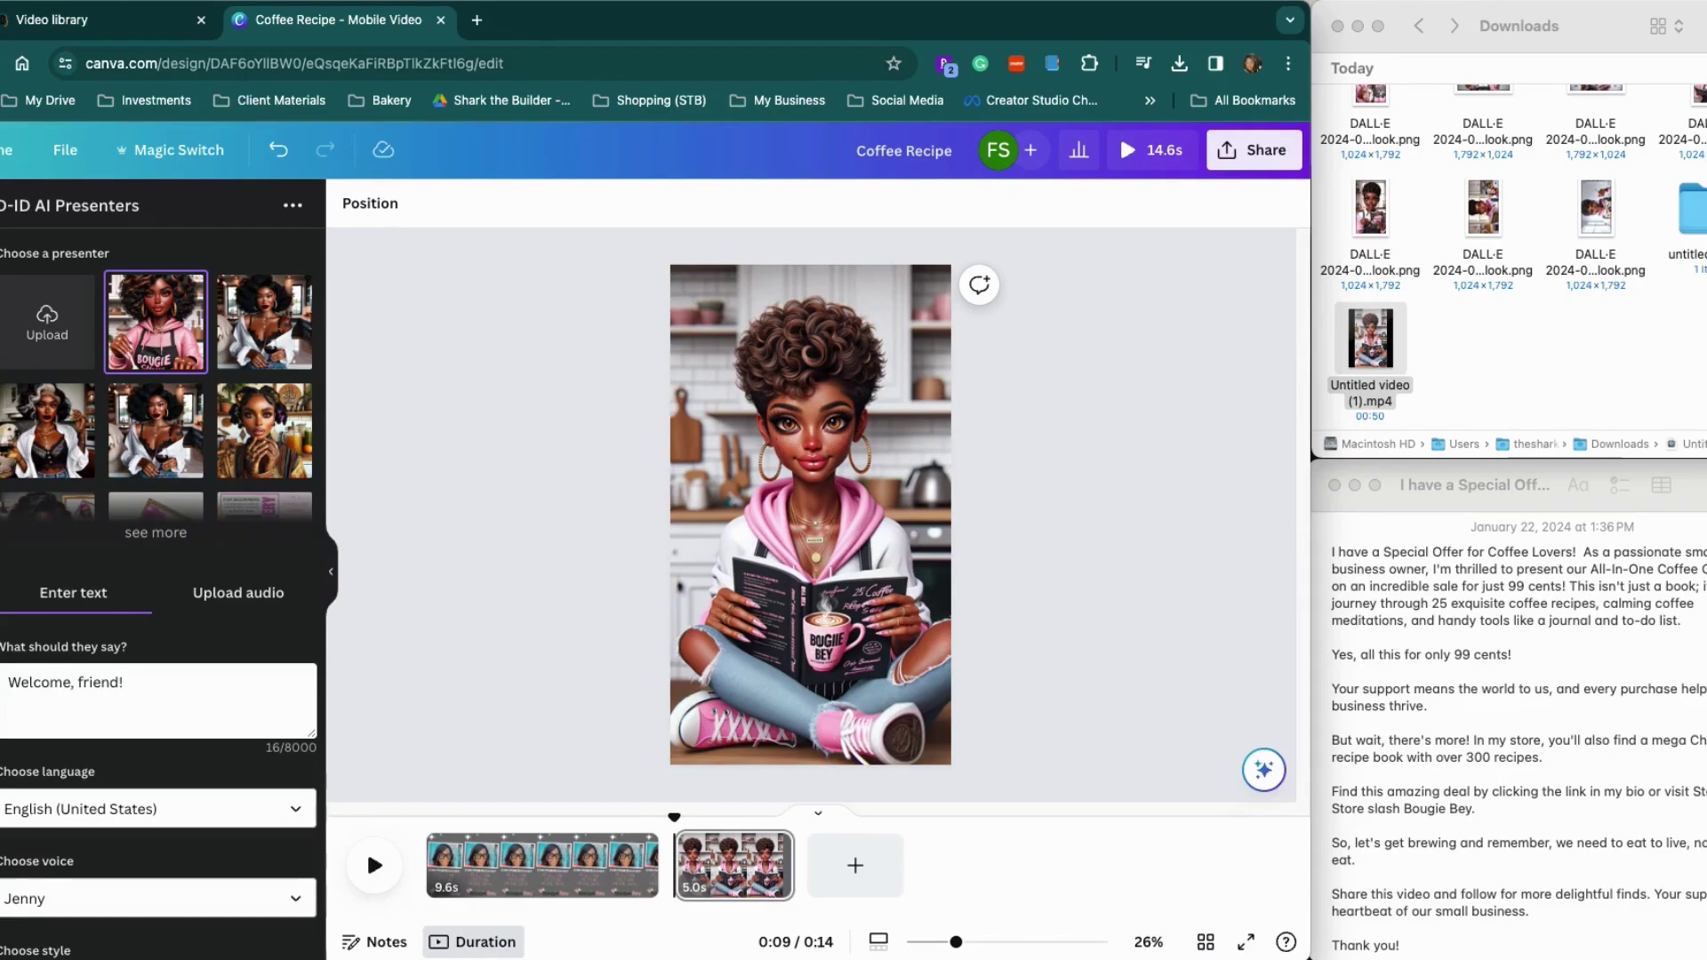
click(2, 374)
drag(1374, 366, 96, 516)
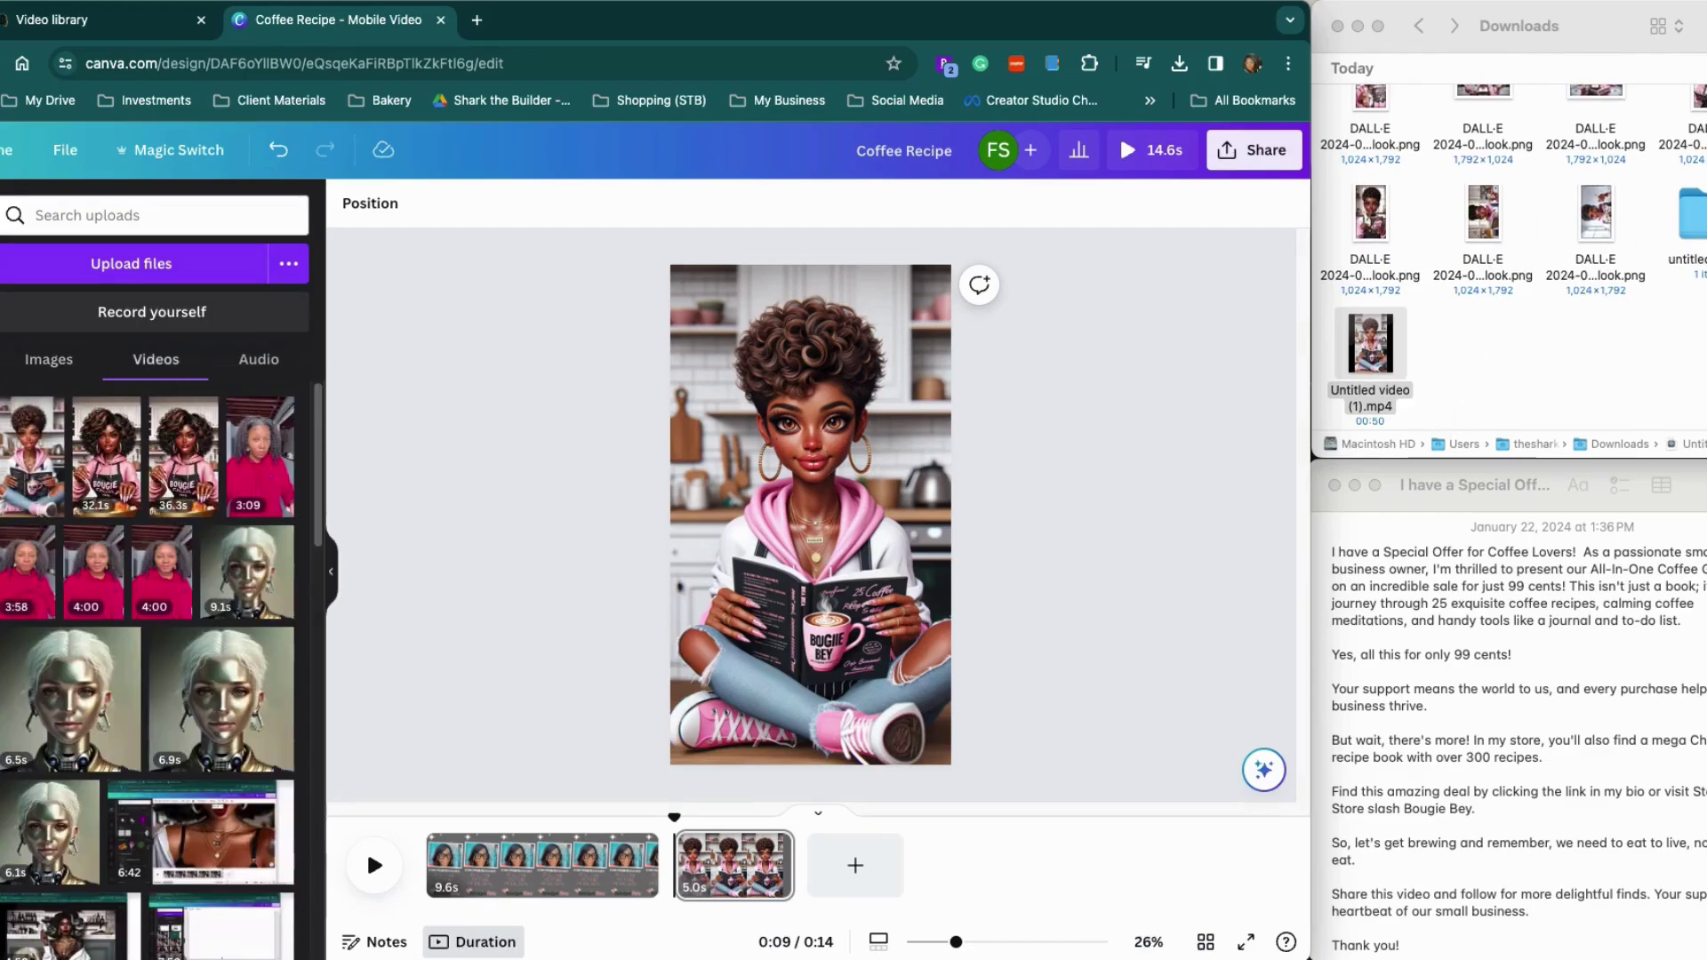
double_click(1689, 214)
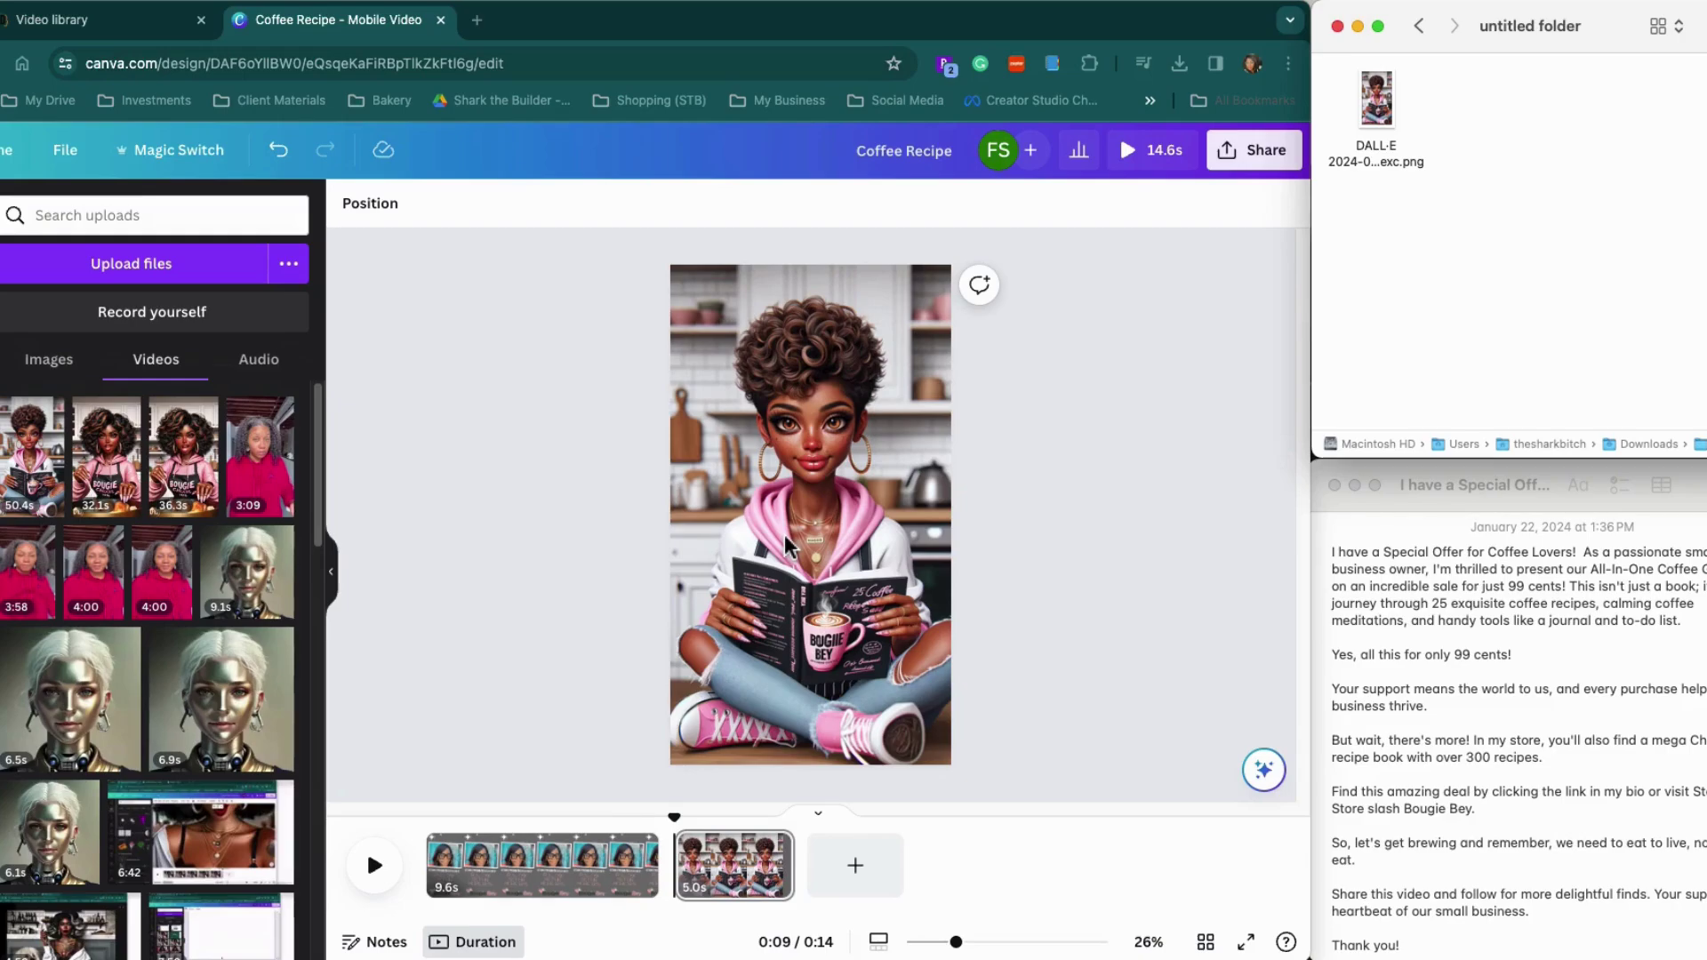
click(18, 480)
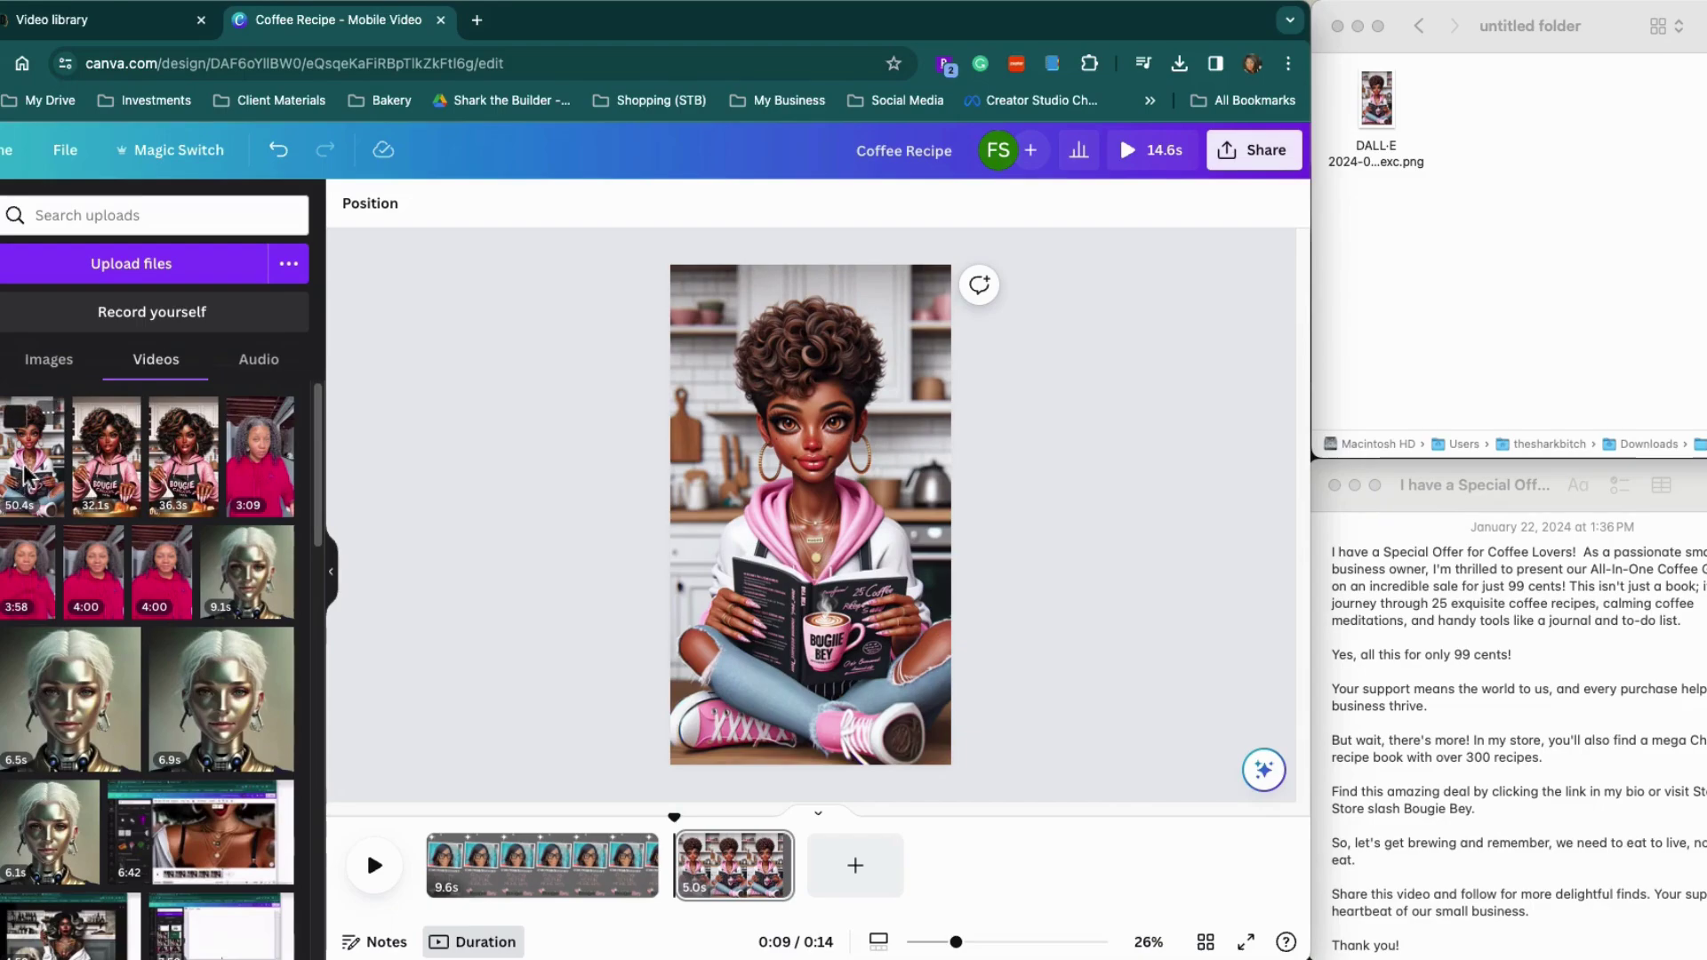
Step: Place the 50.4s avatar video on the page and enlarge it to fill the page
drag(27, 476, 734, 519)
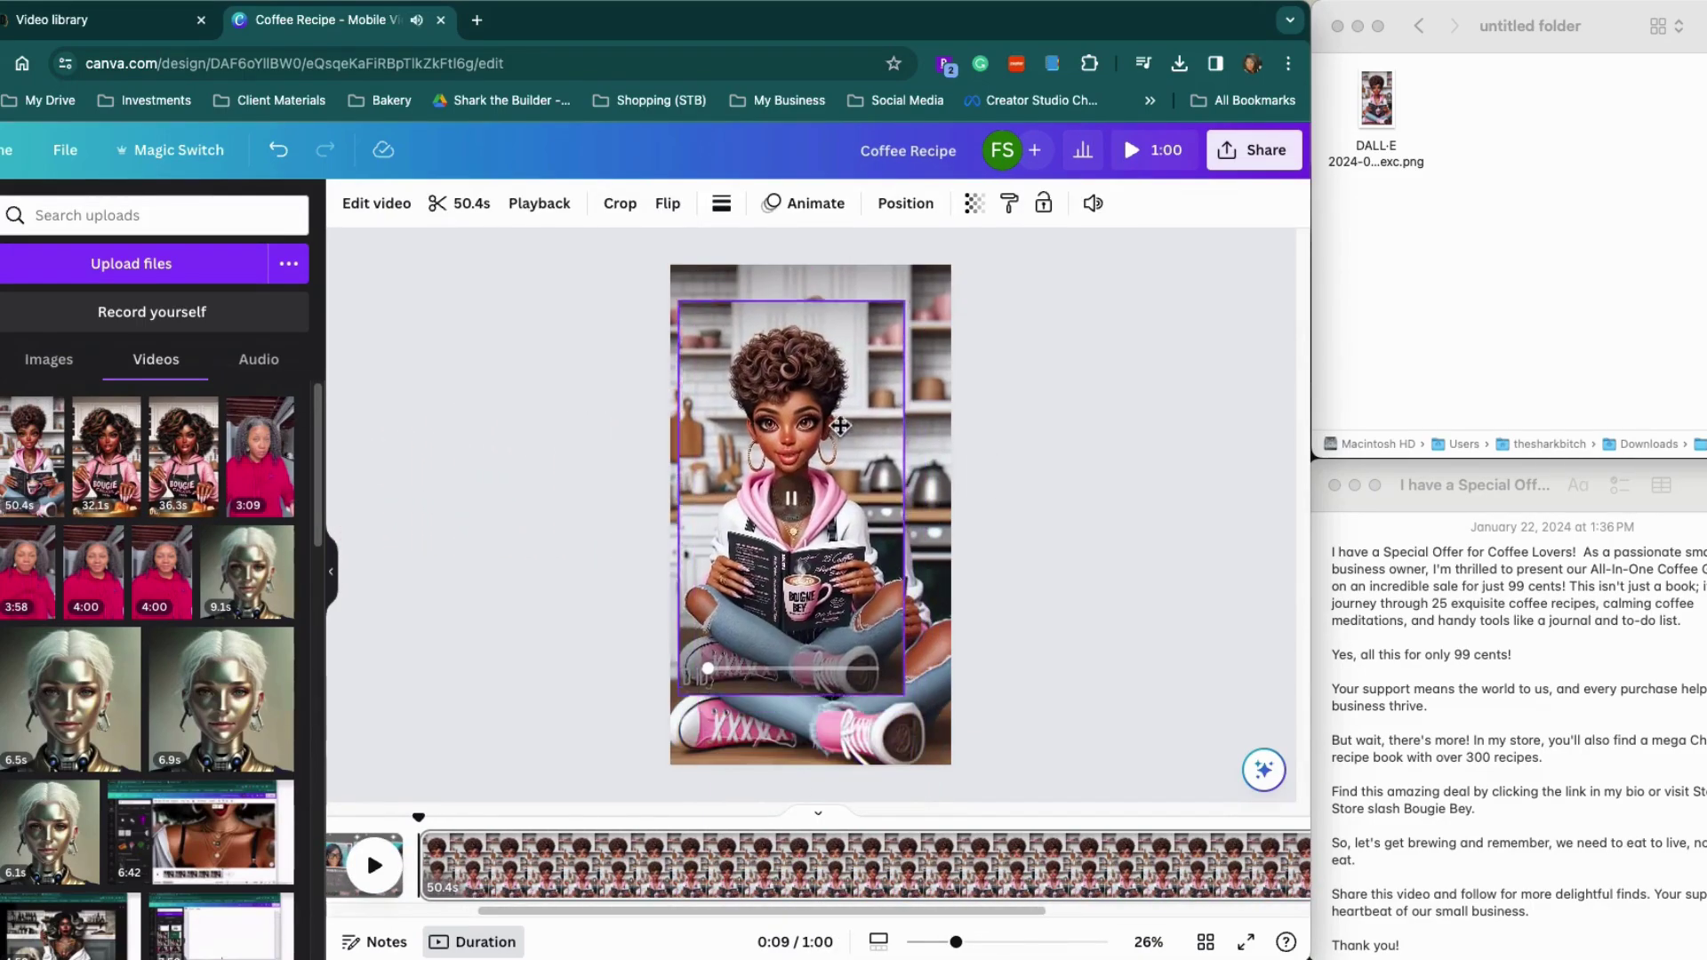
drag(839, 425, 831, 388)
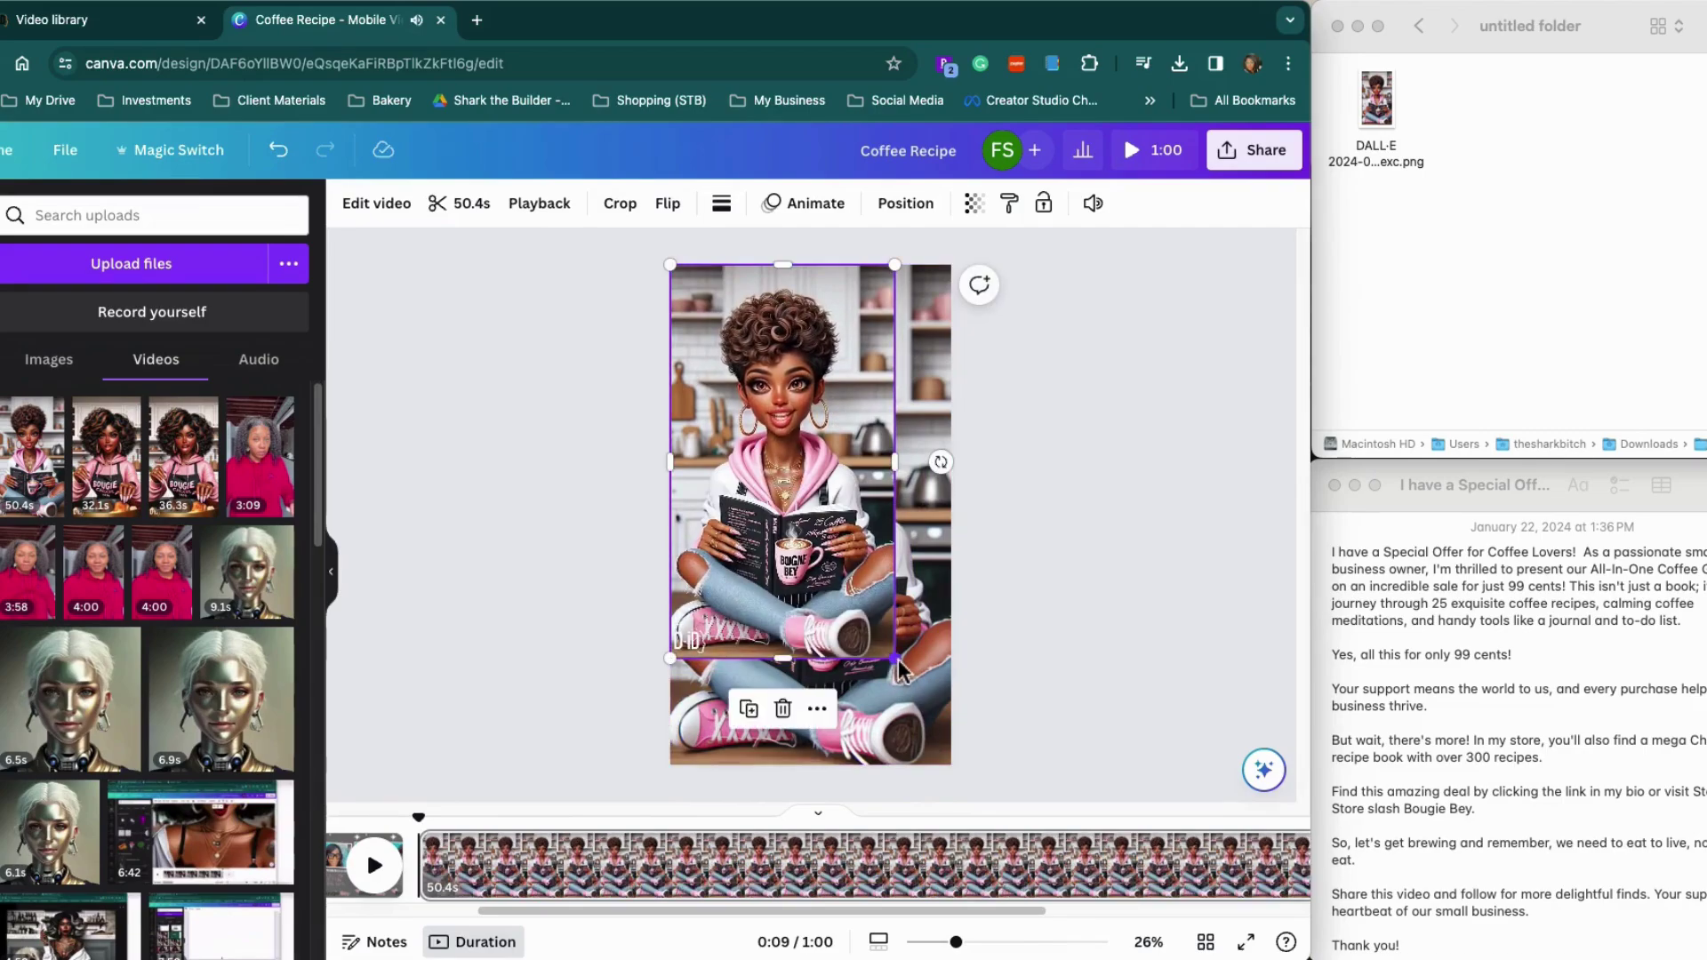
drag(897, 662, 941, 782)
Step: Layer the photo above the video and crop it down to the bottom shoe strip
mouse_move(812, 480)
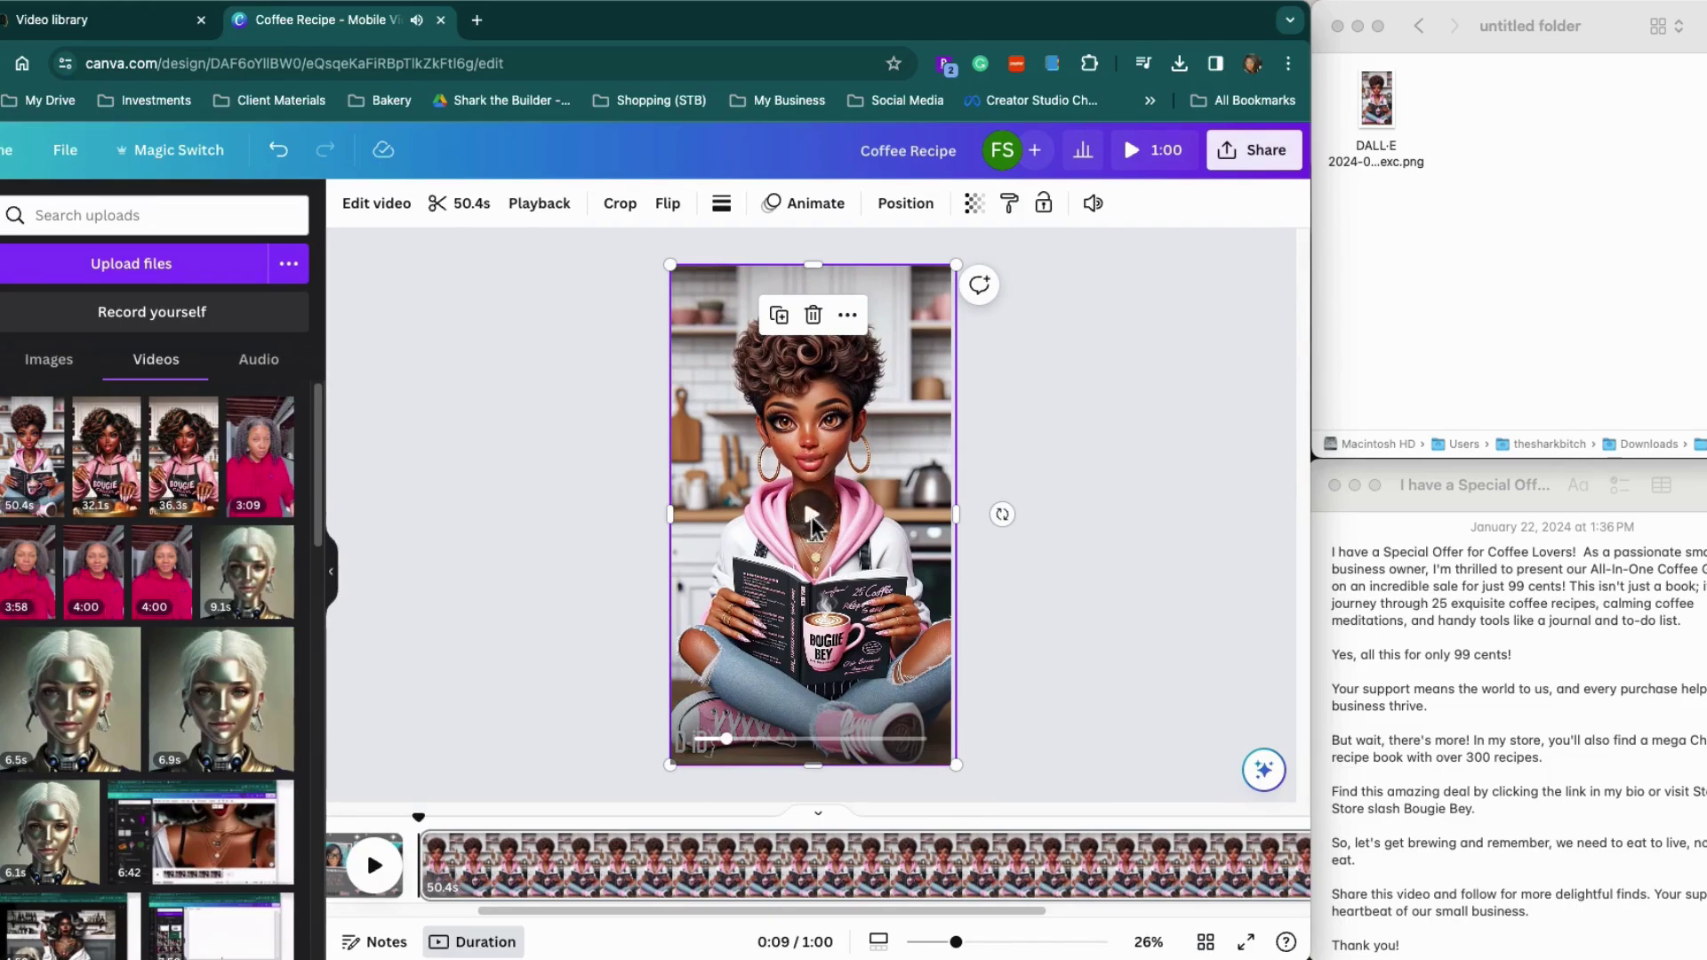
click(896, 210)
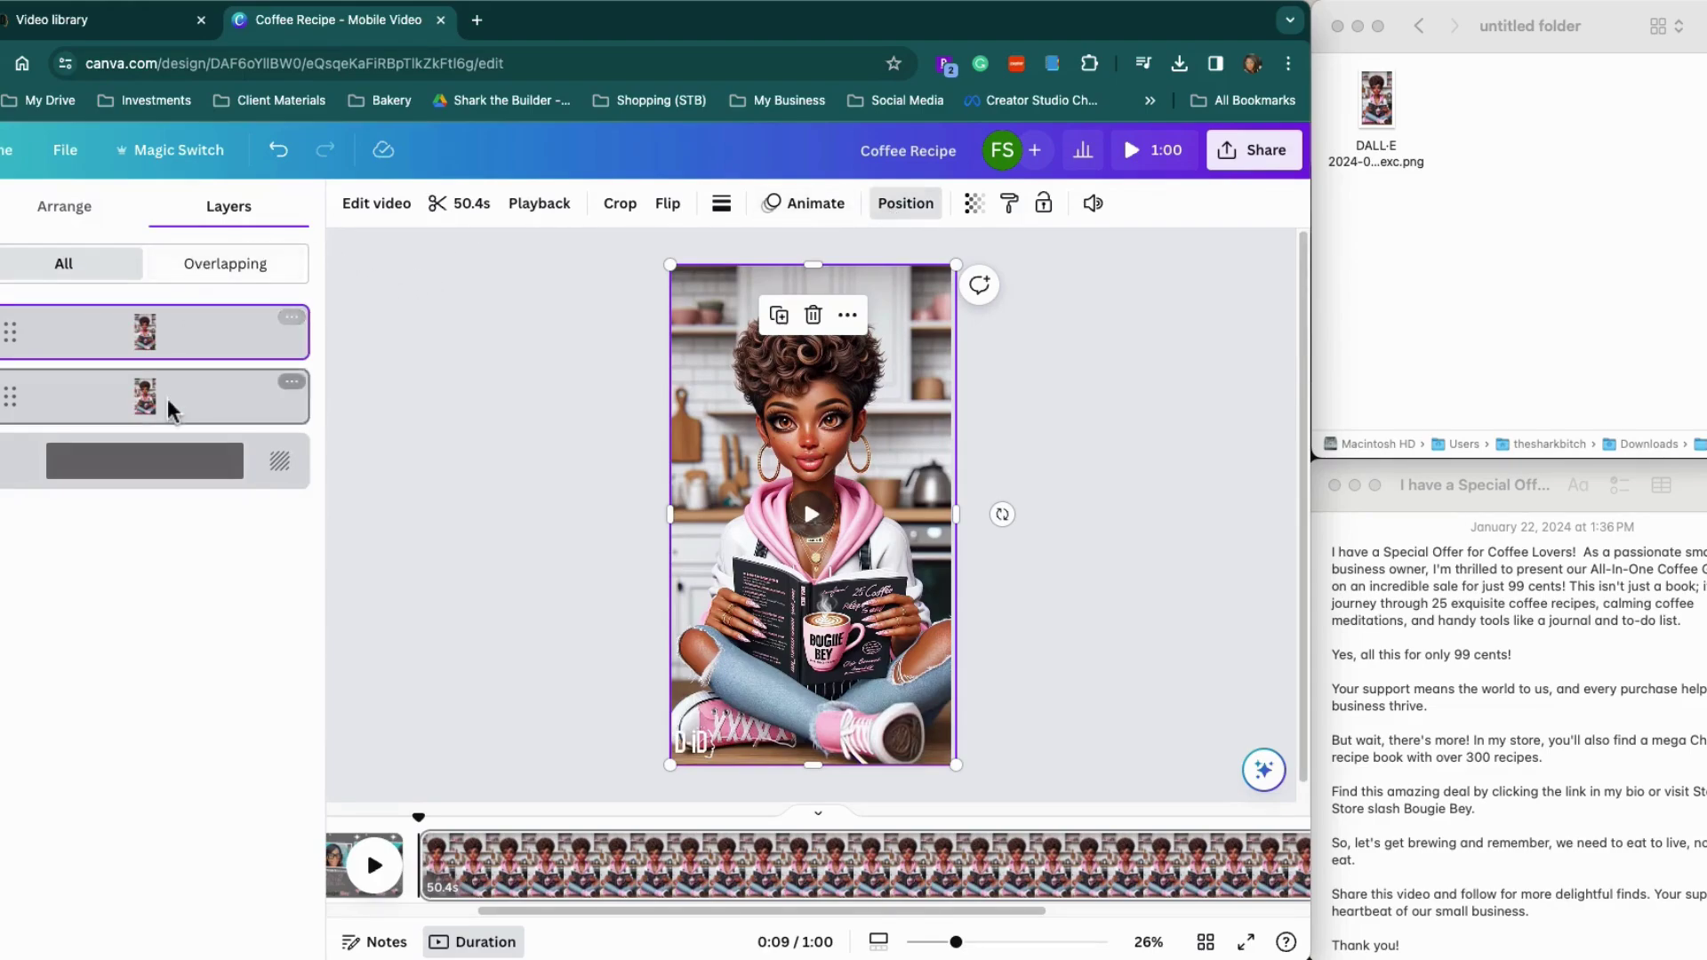
drag(169, 356, 171, 435)
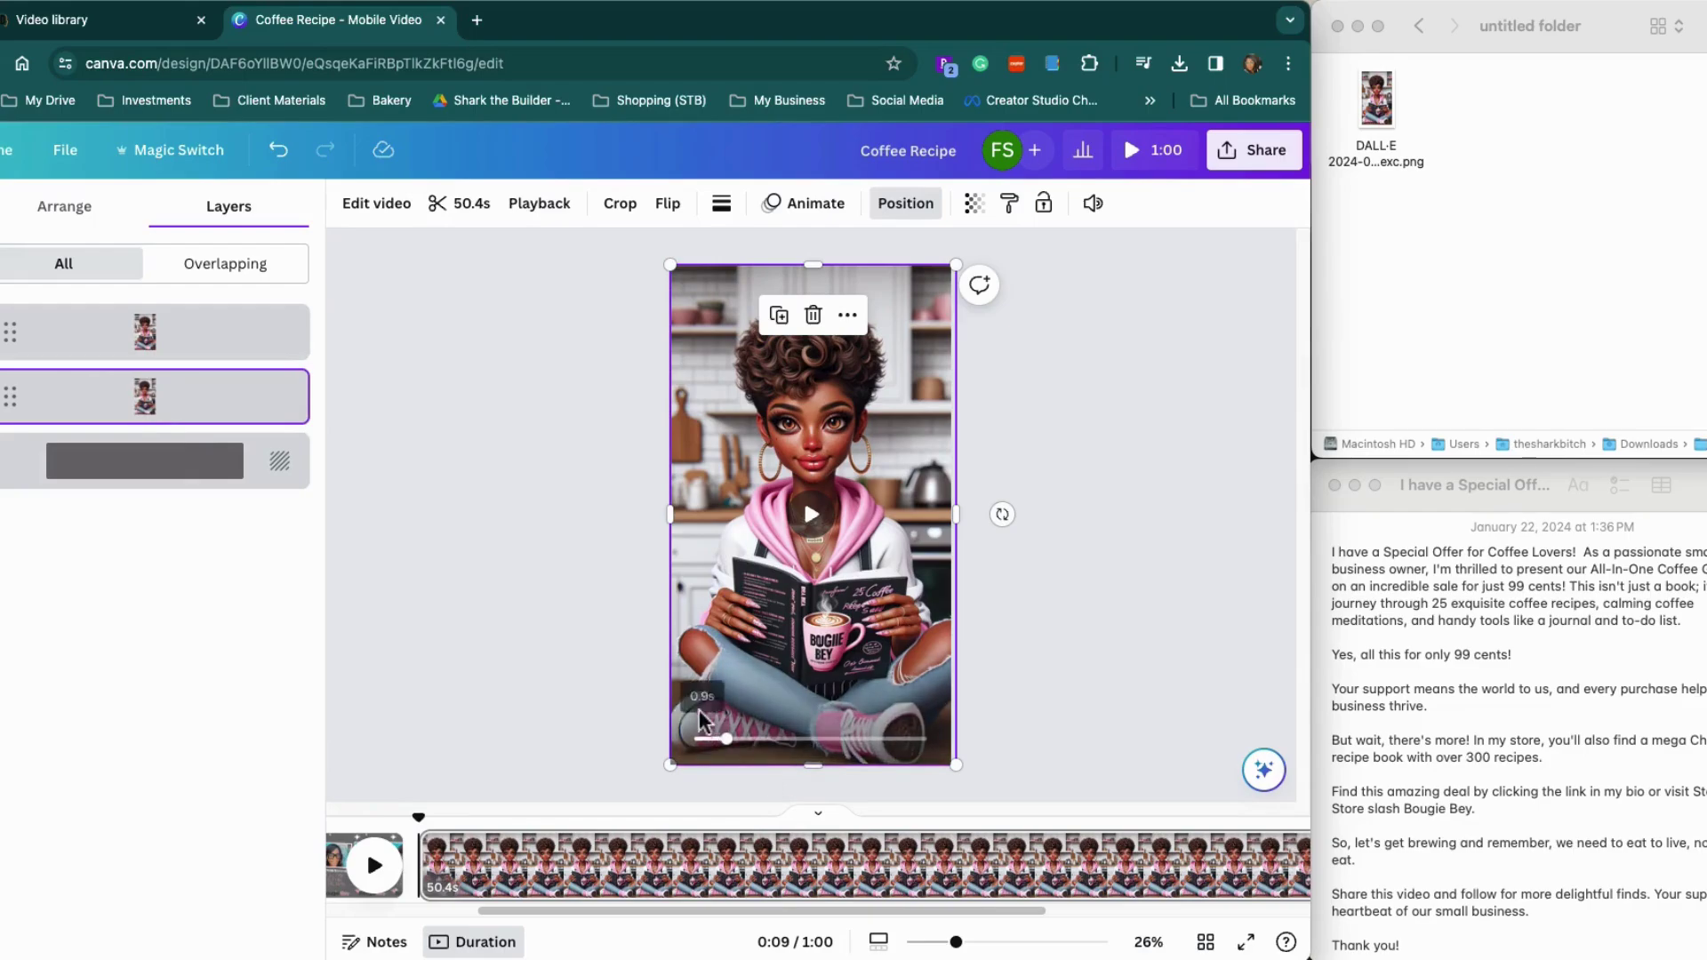
drag(194, 405, 165, 329)
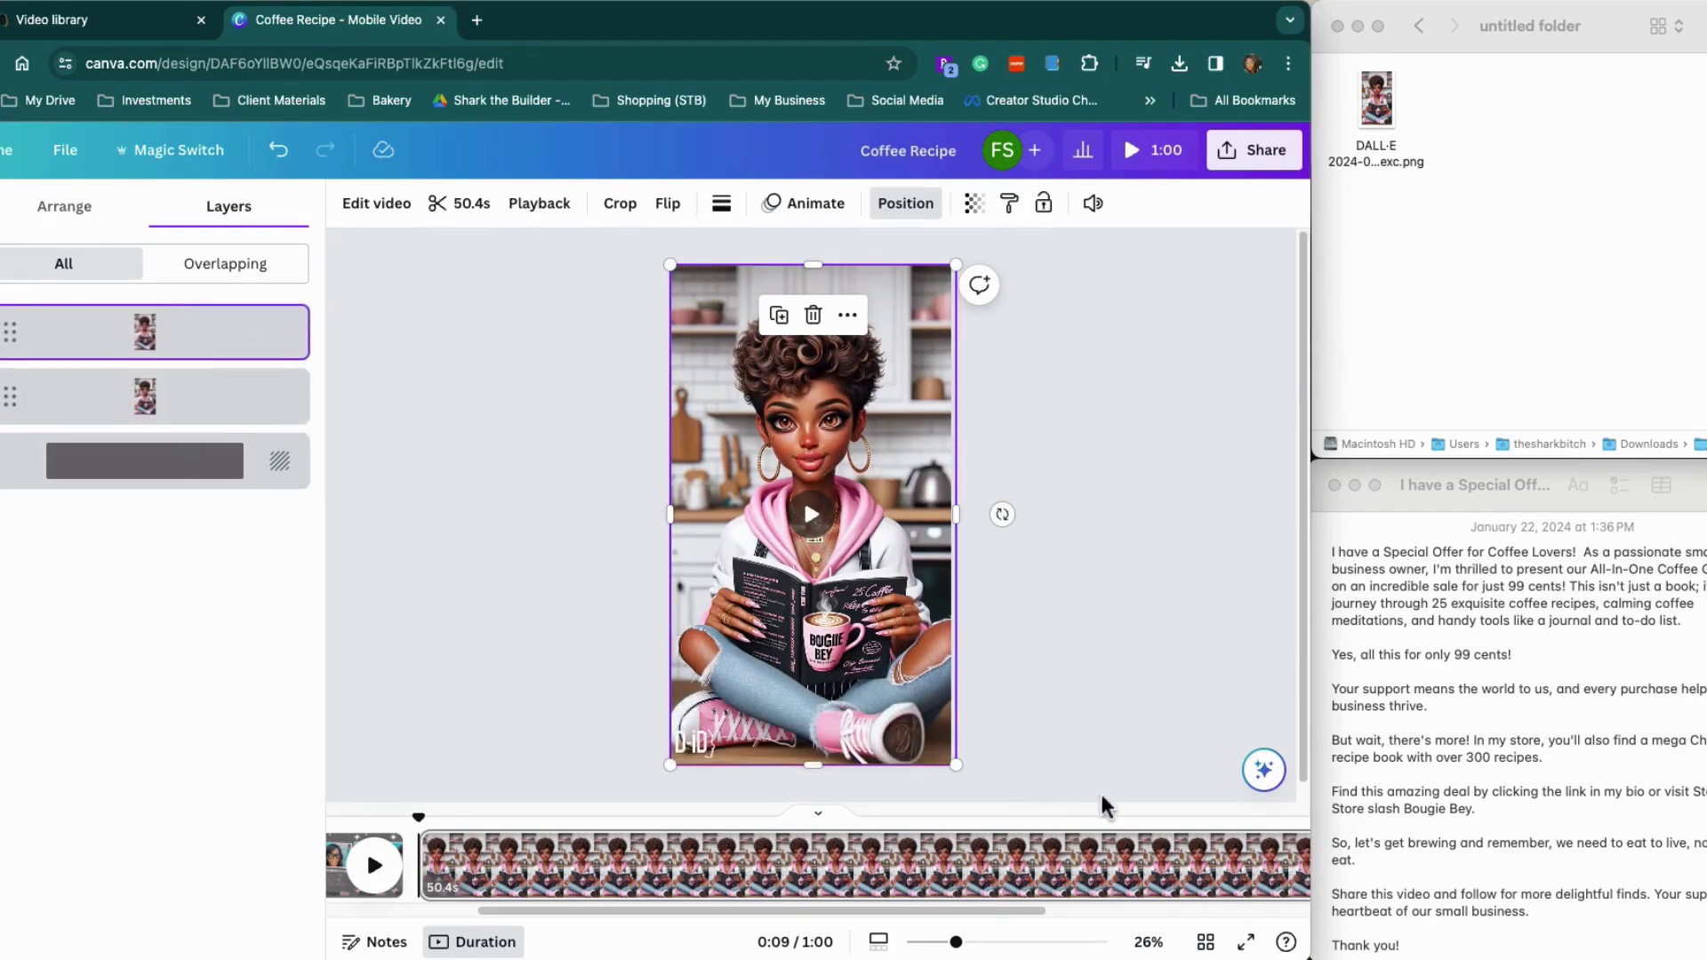
drag(182, 396, 169, 329)
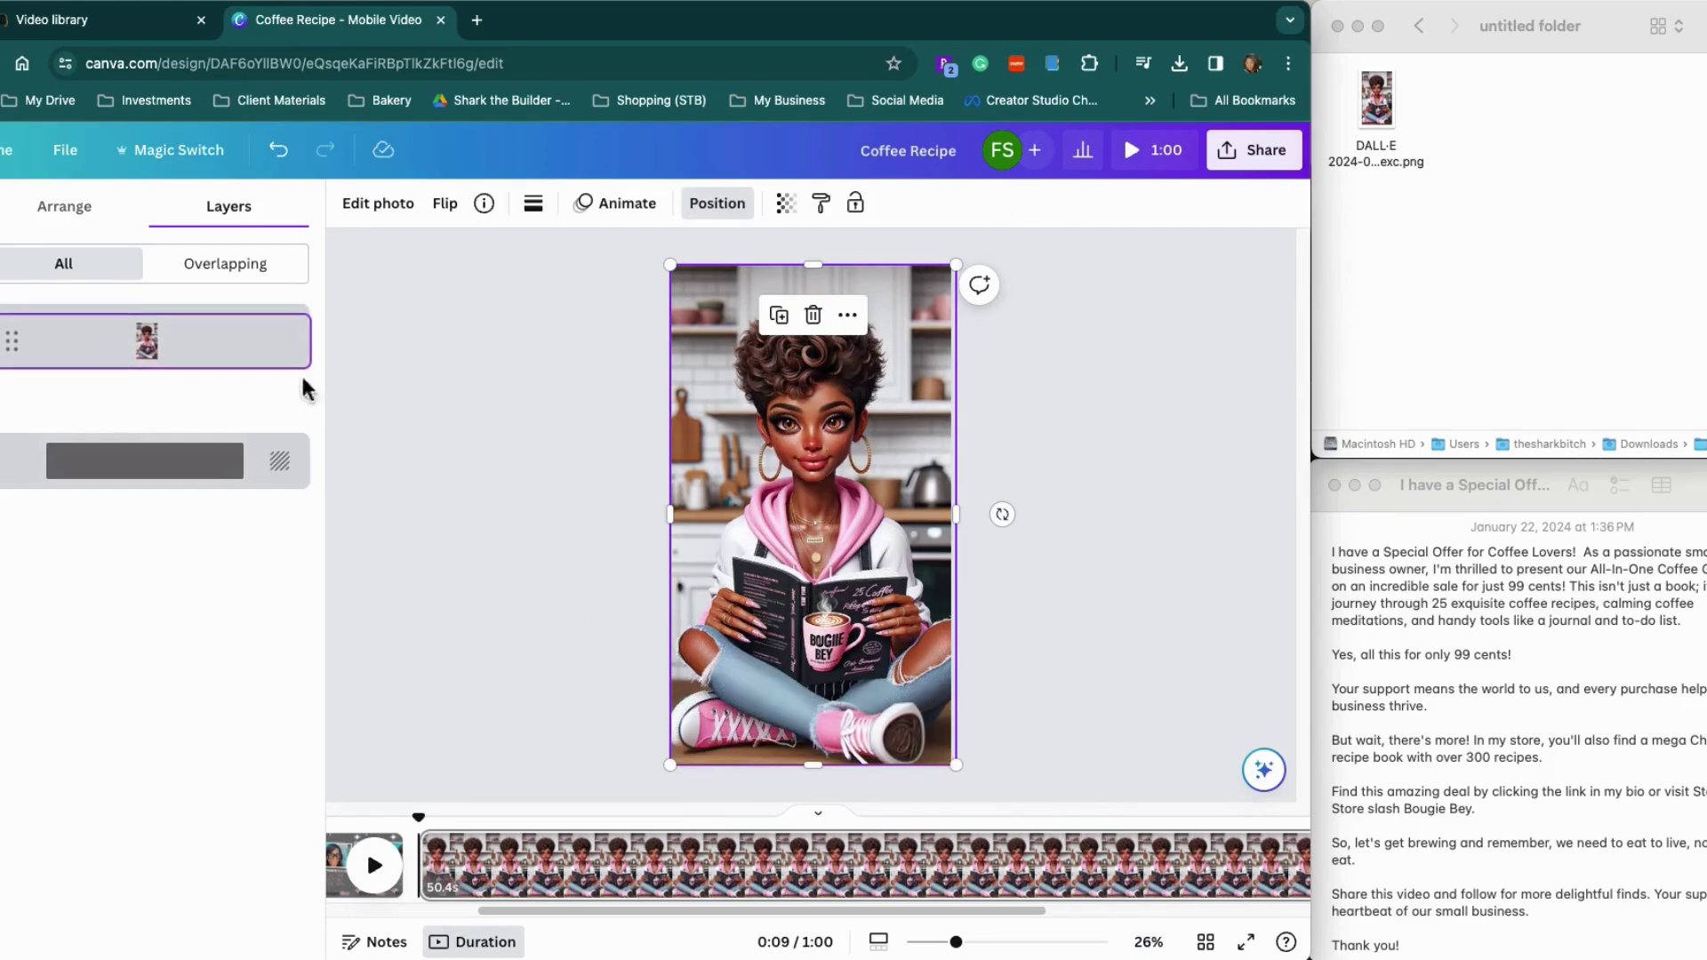
drag(815, 265, 772, 722)
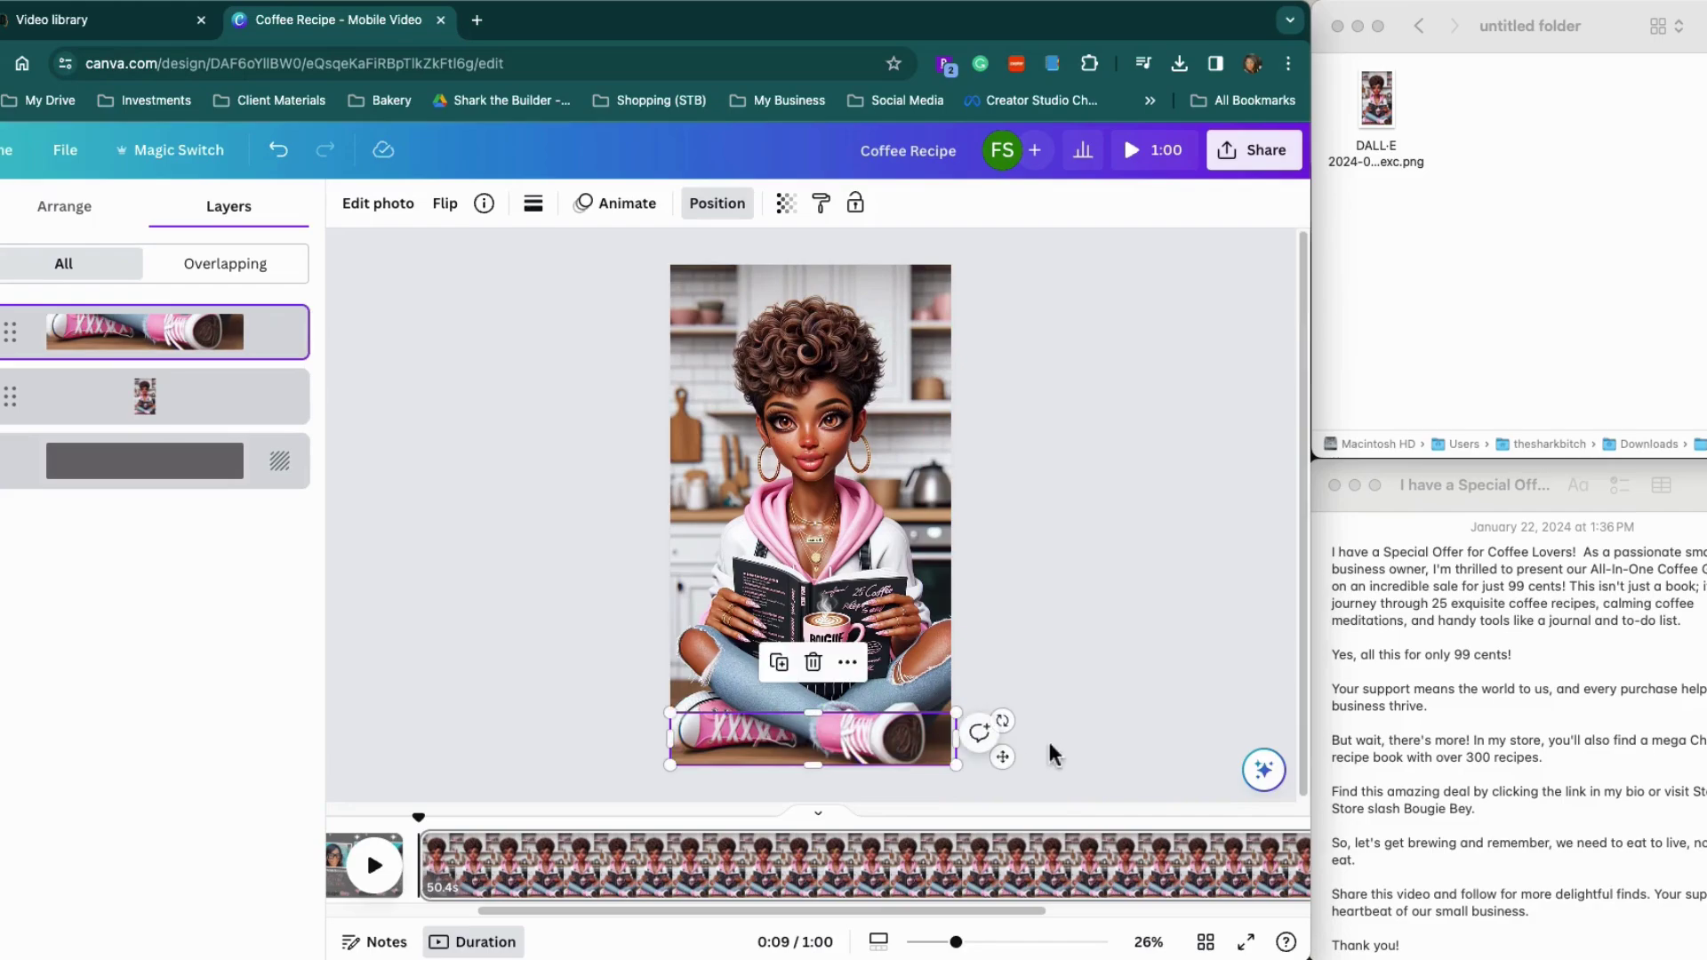
Step: At 52% zoom, trim the shoe strip's right side to 295 by 202, covering only the left sneaker
click(1077, 699)
click(1074, 704)
mouse_move(925, 747)
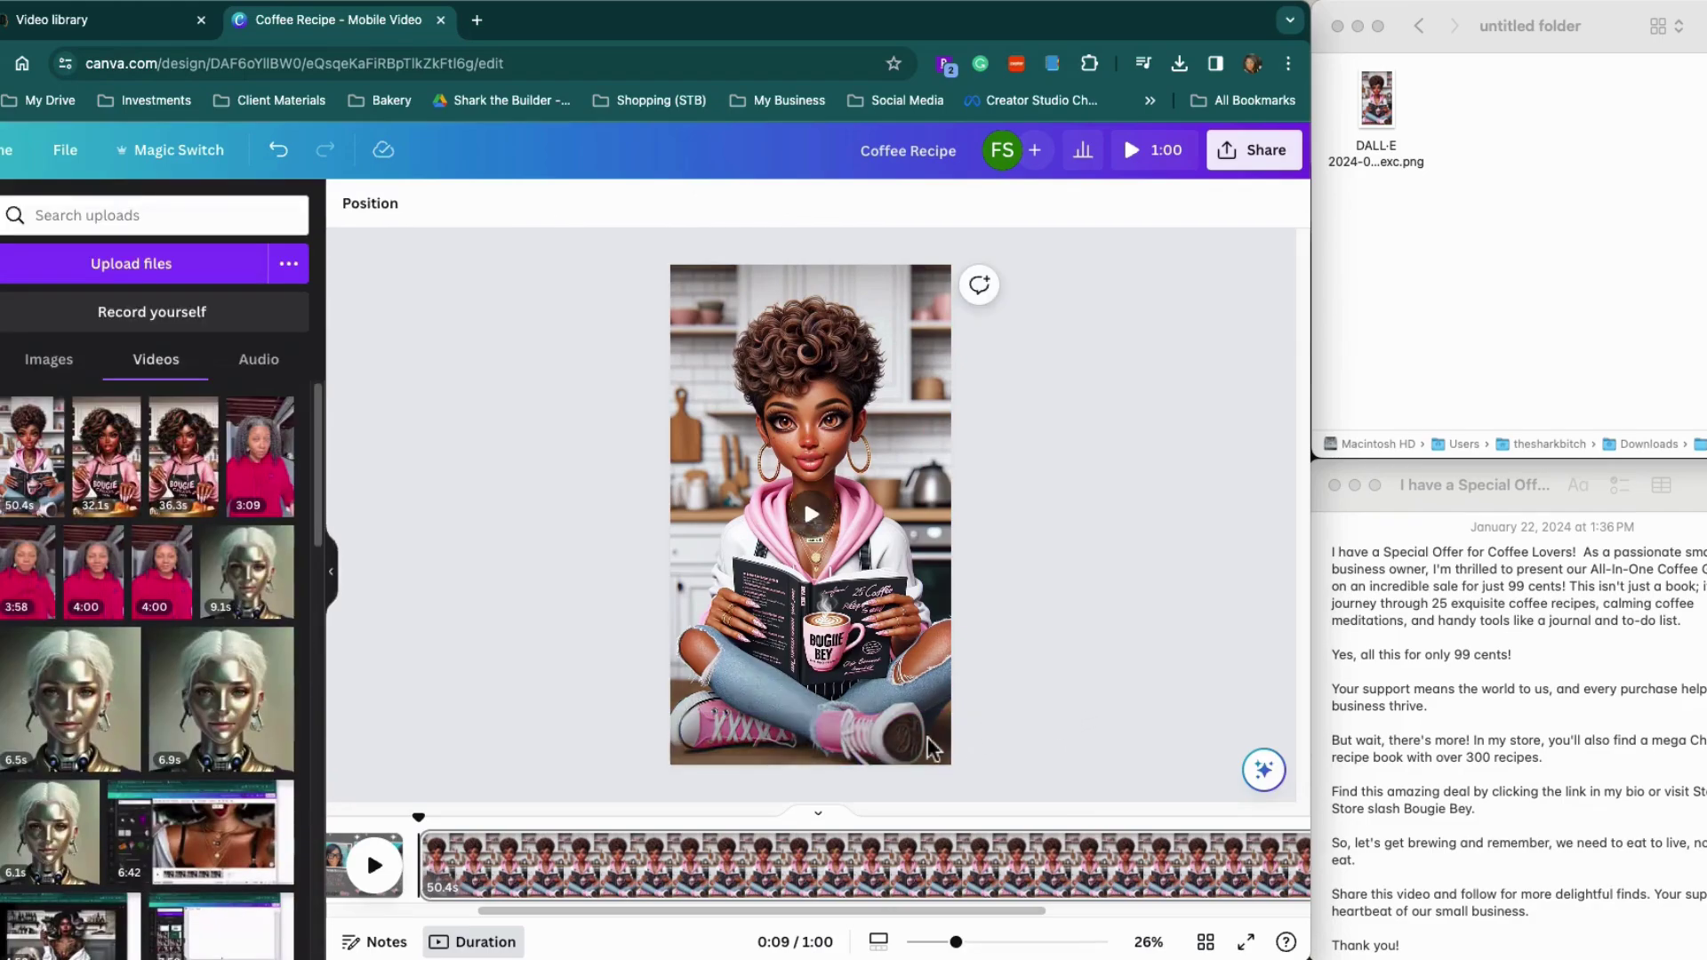
click(889, 667)
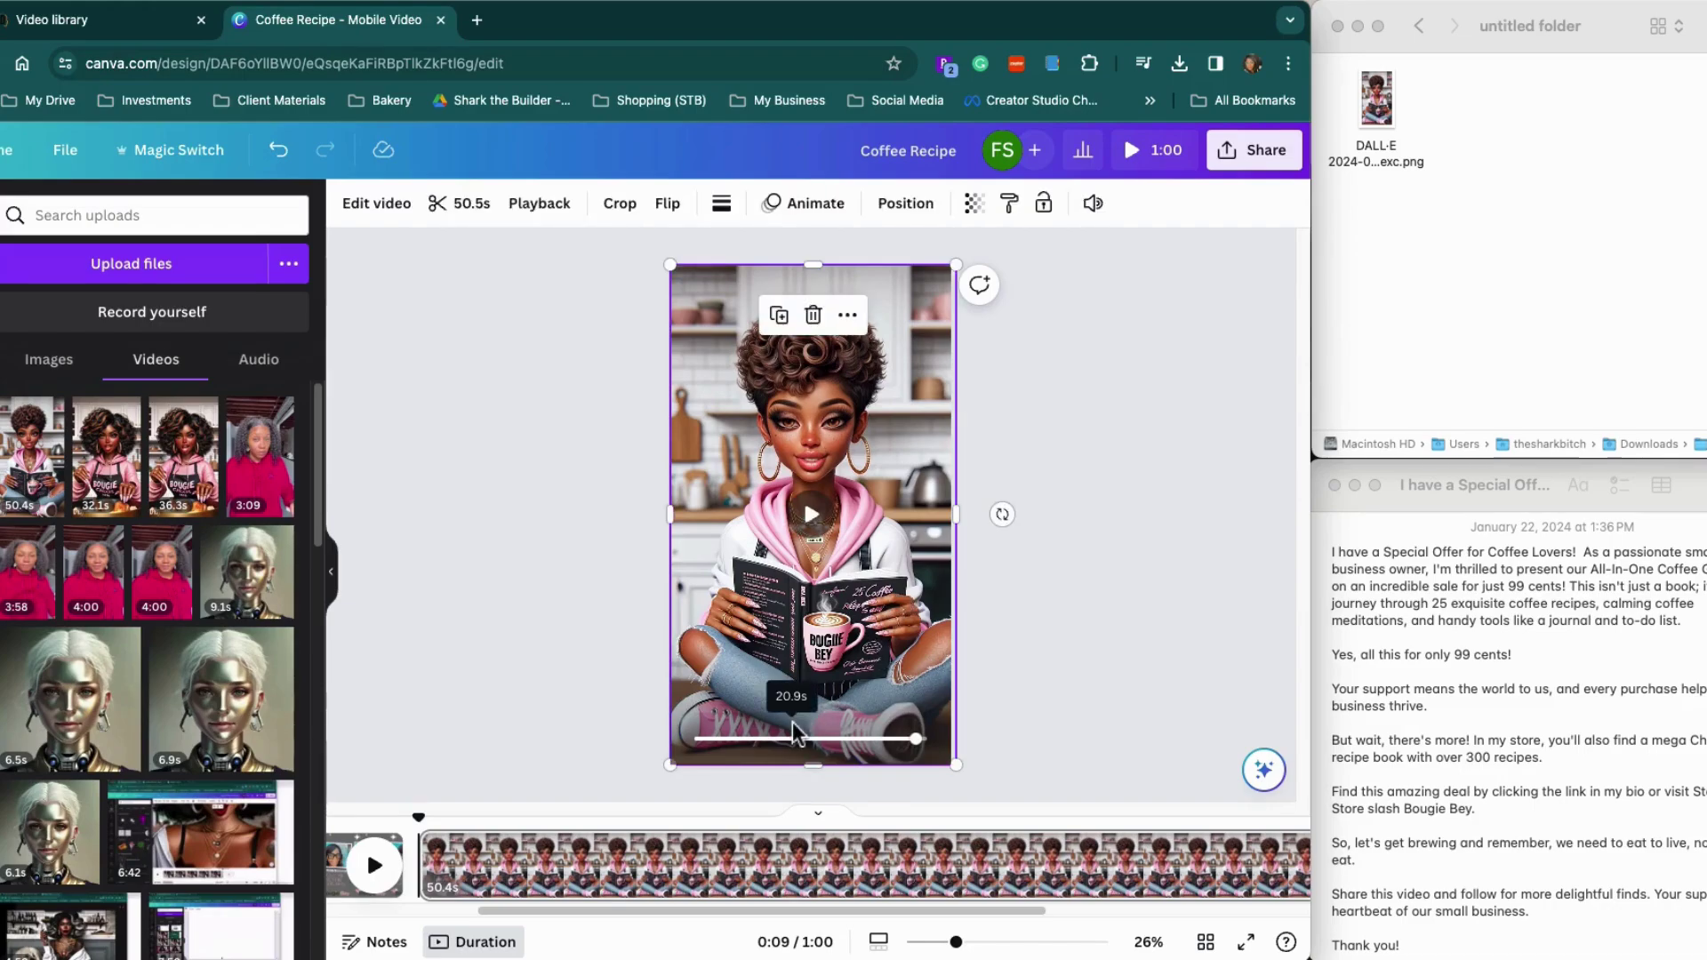
click(1037, 735)
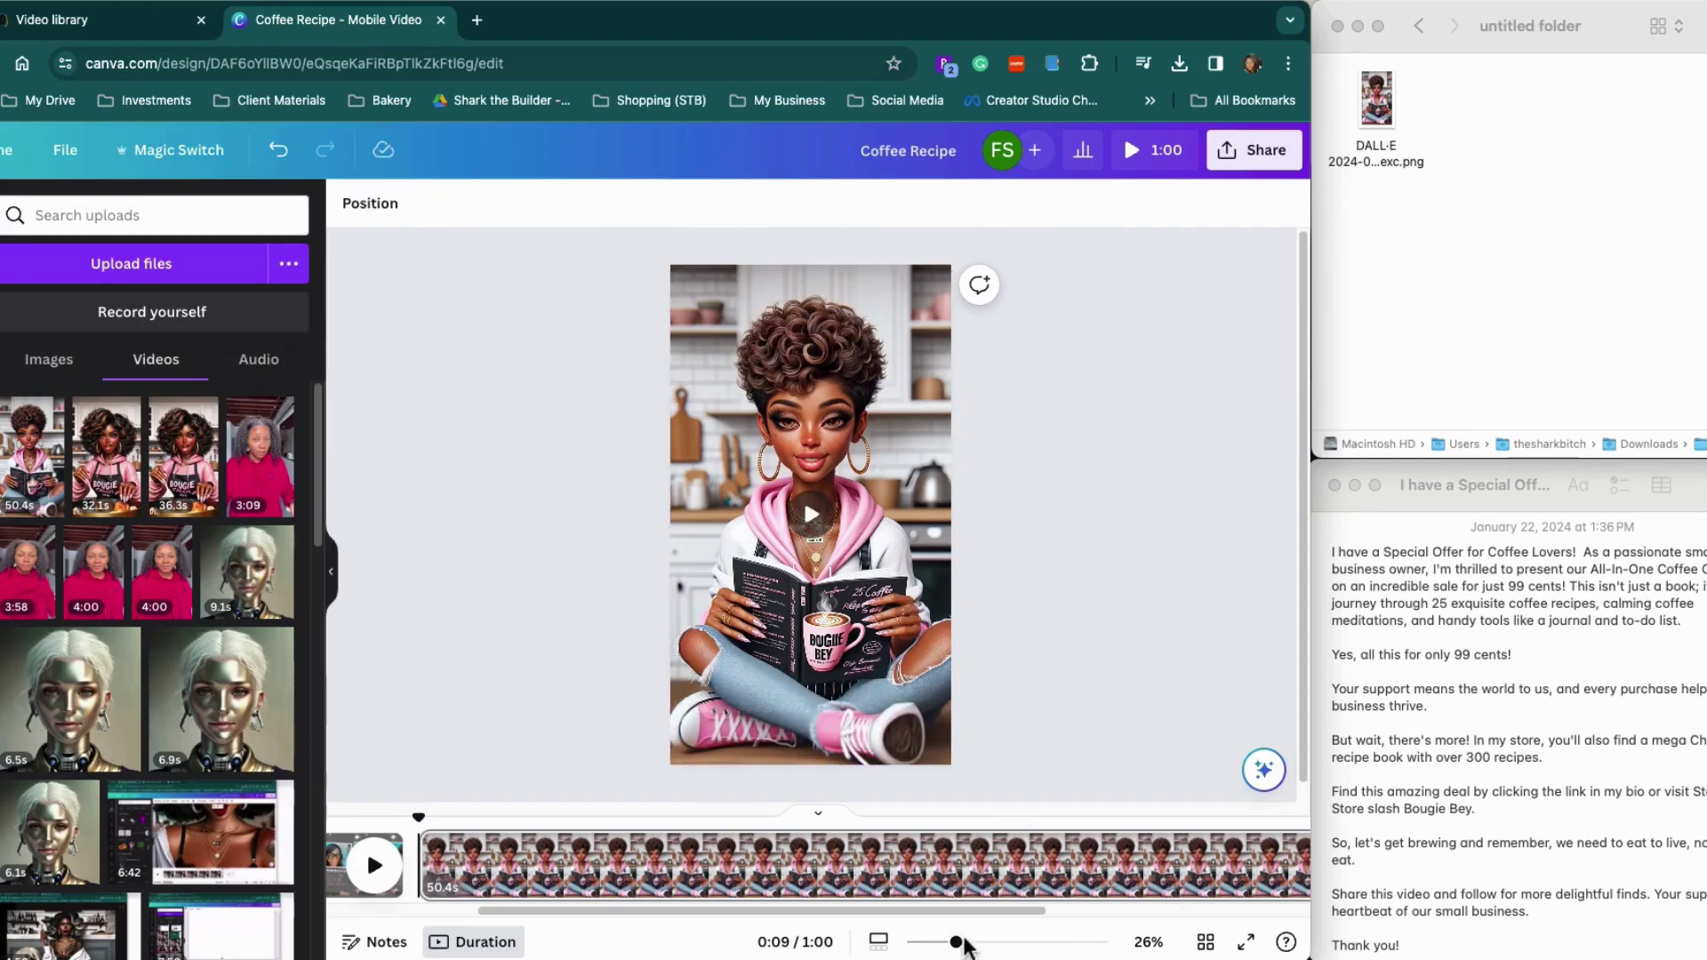
drag(956, 942, 991, 942)
scroll(976, 607, down, 3)
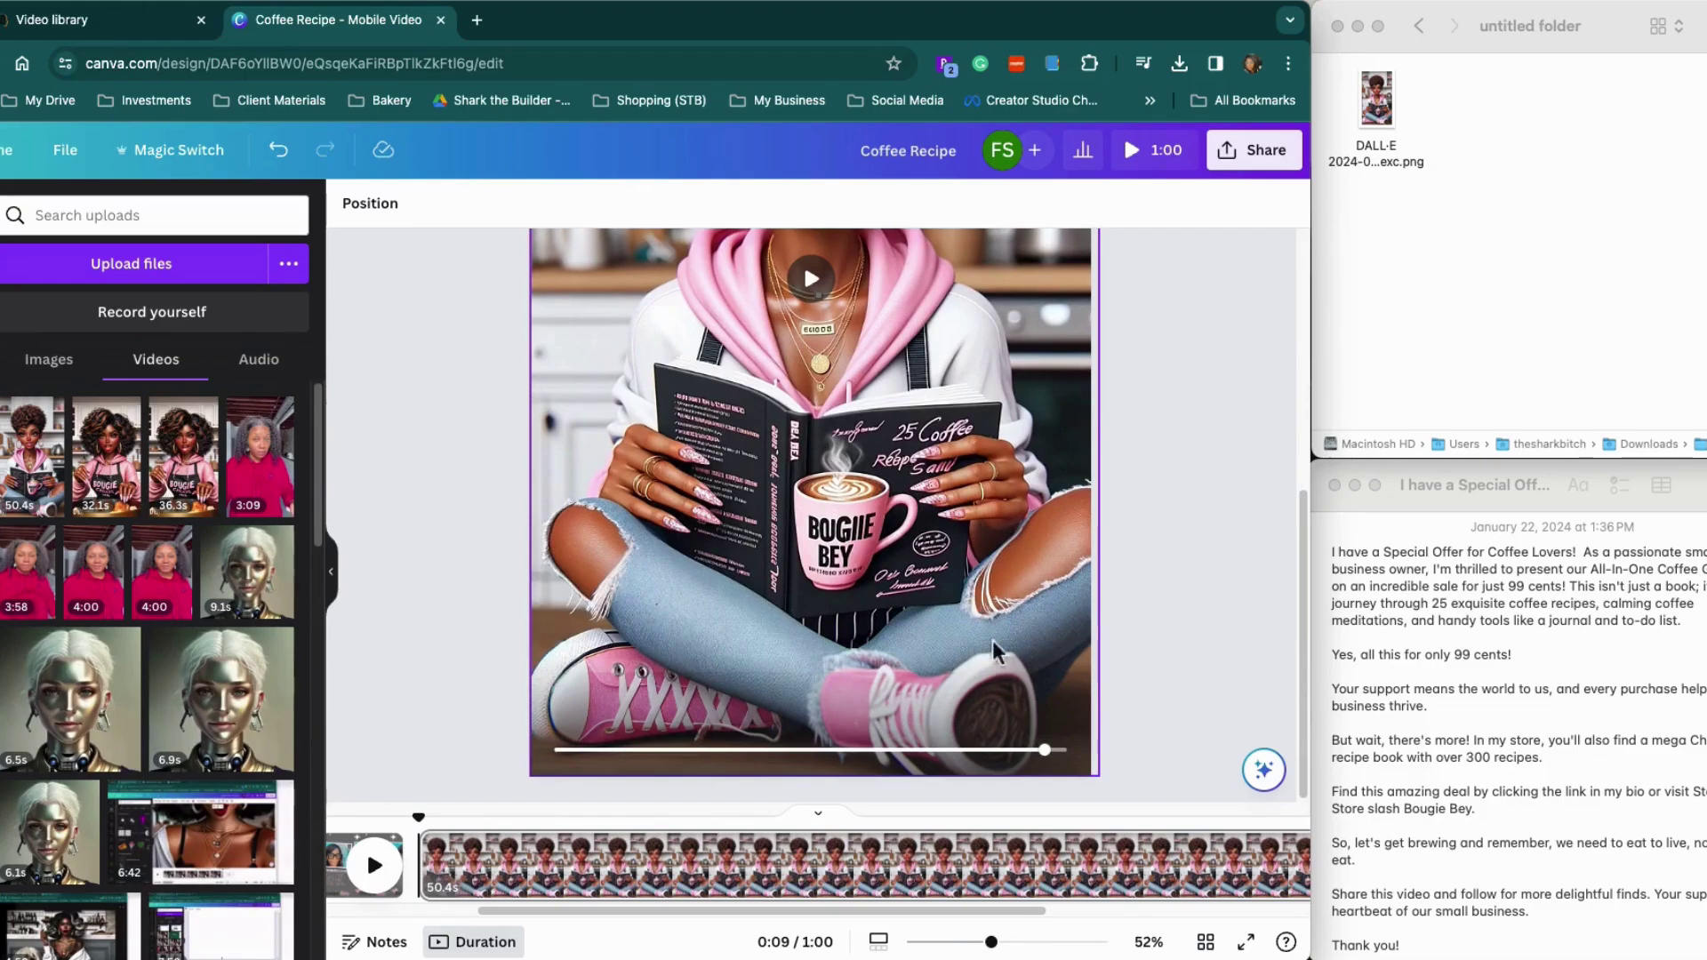
click(1055, 716)
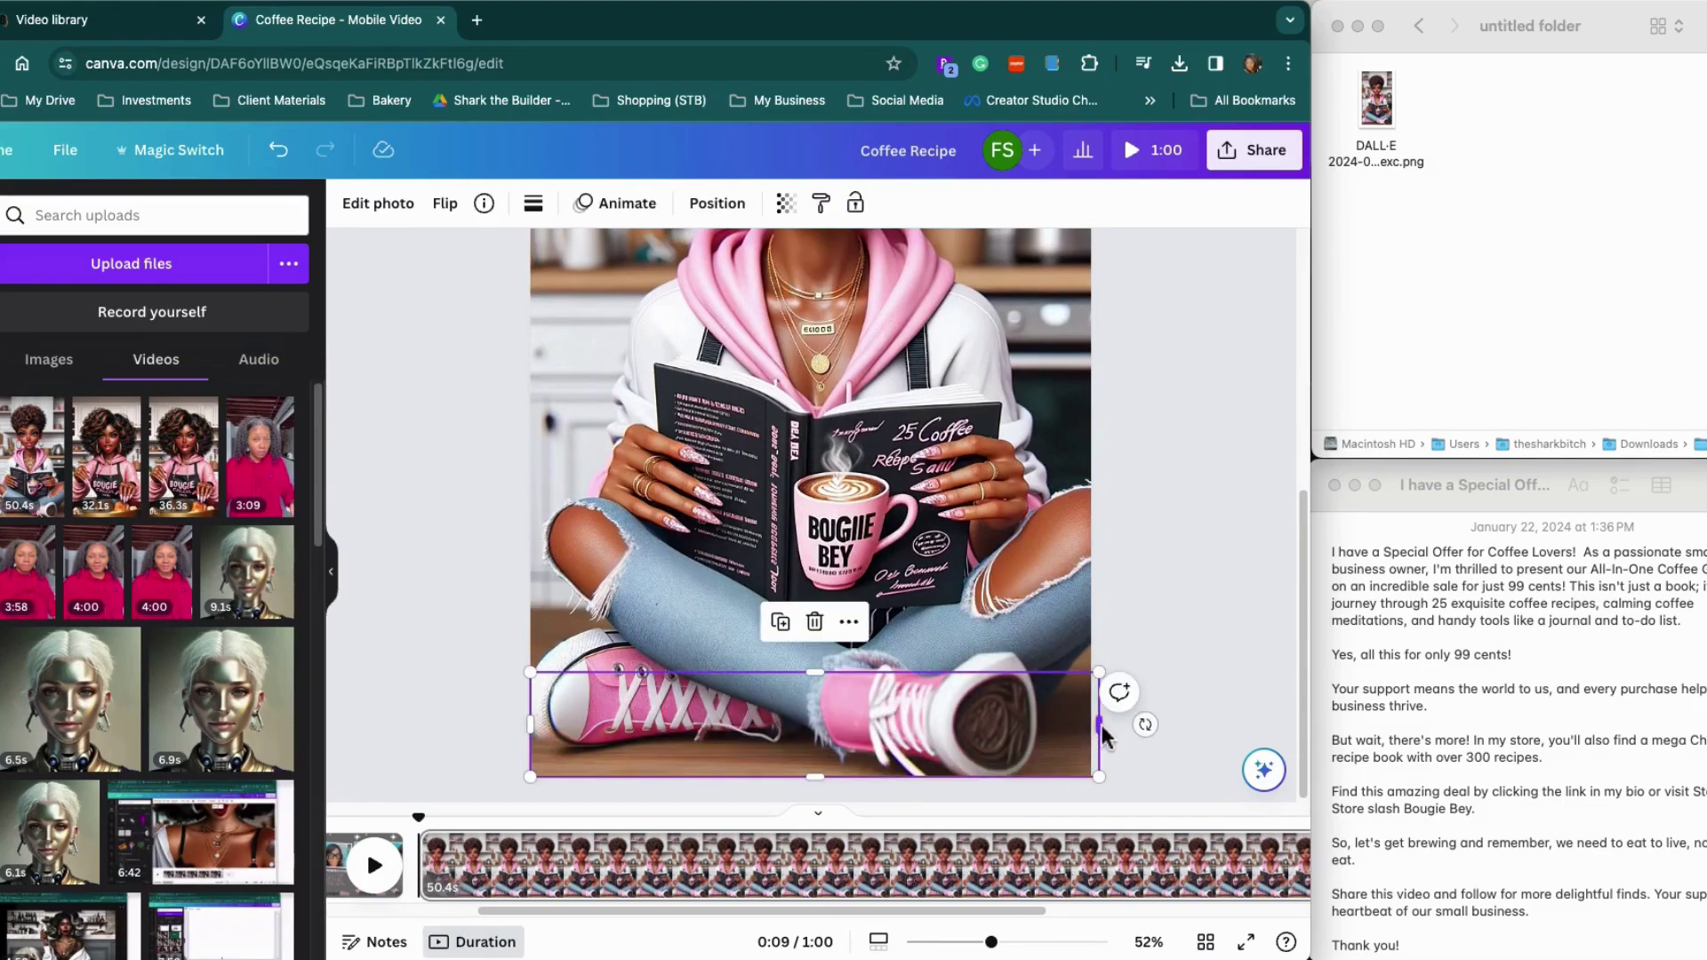
drag(1100, 725, 676, 698)
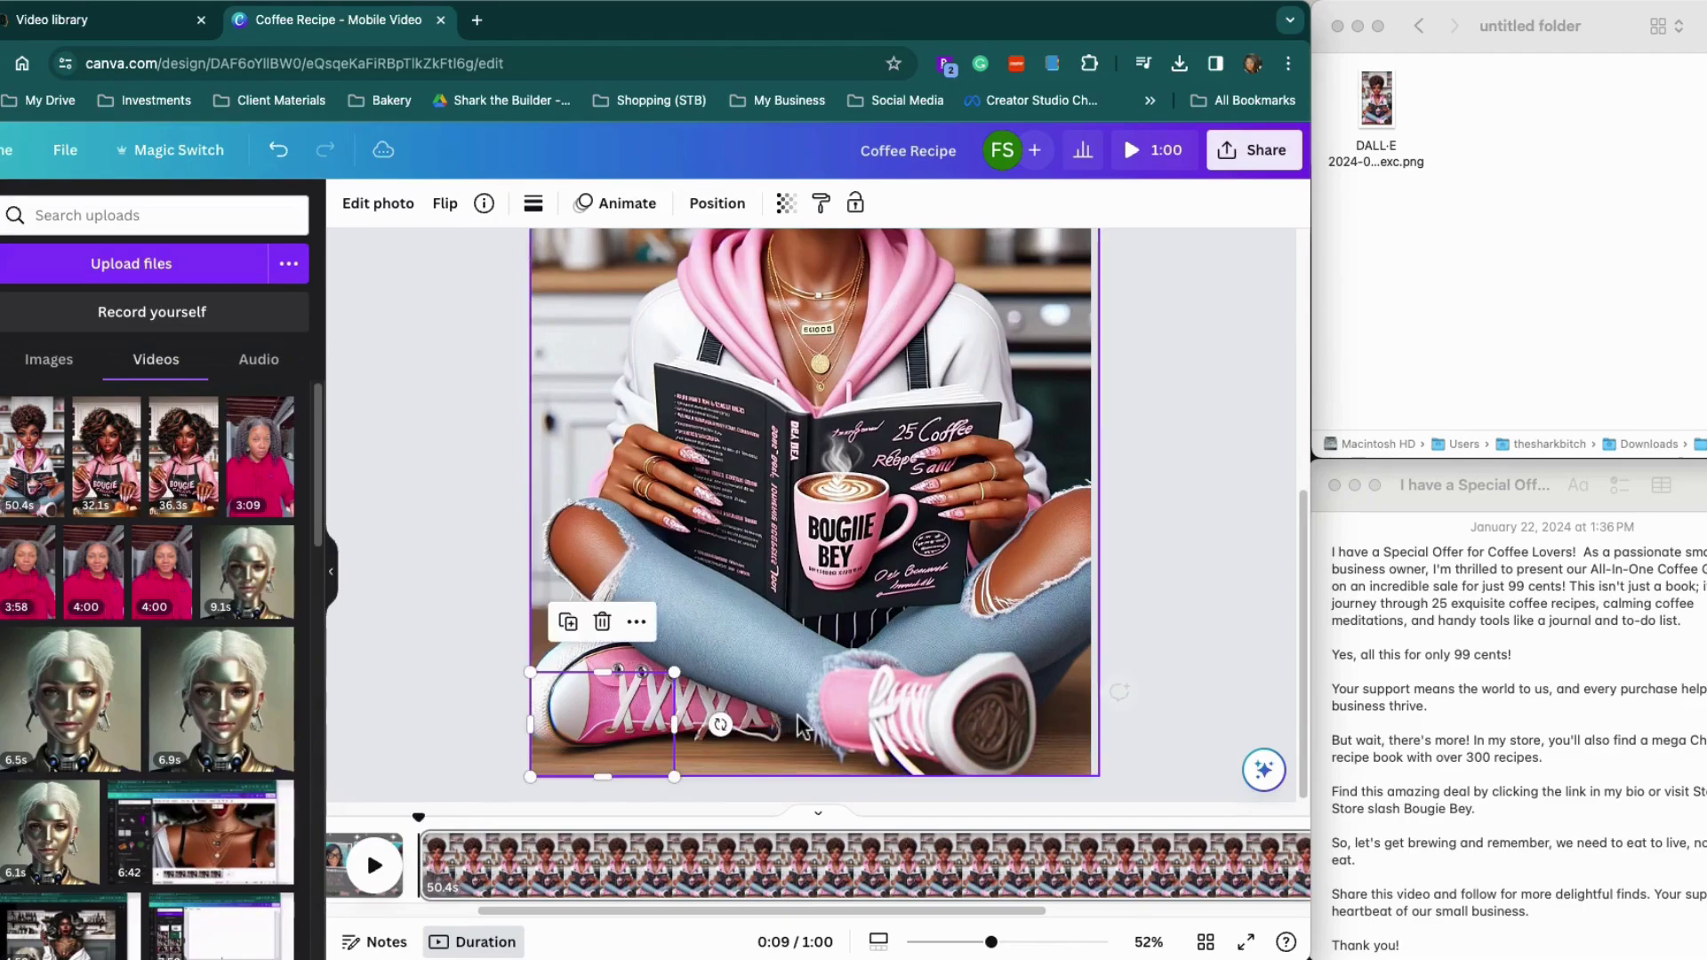
click(1222, 687)
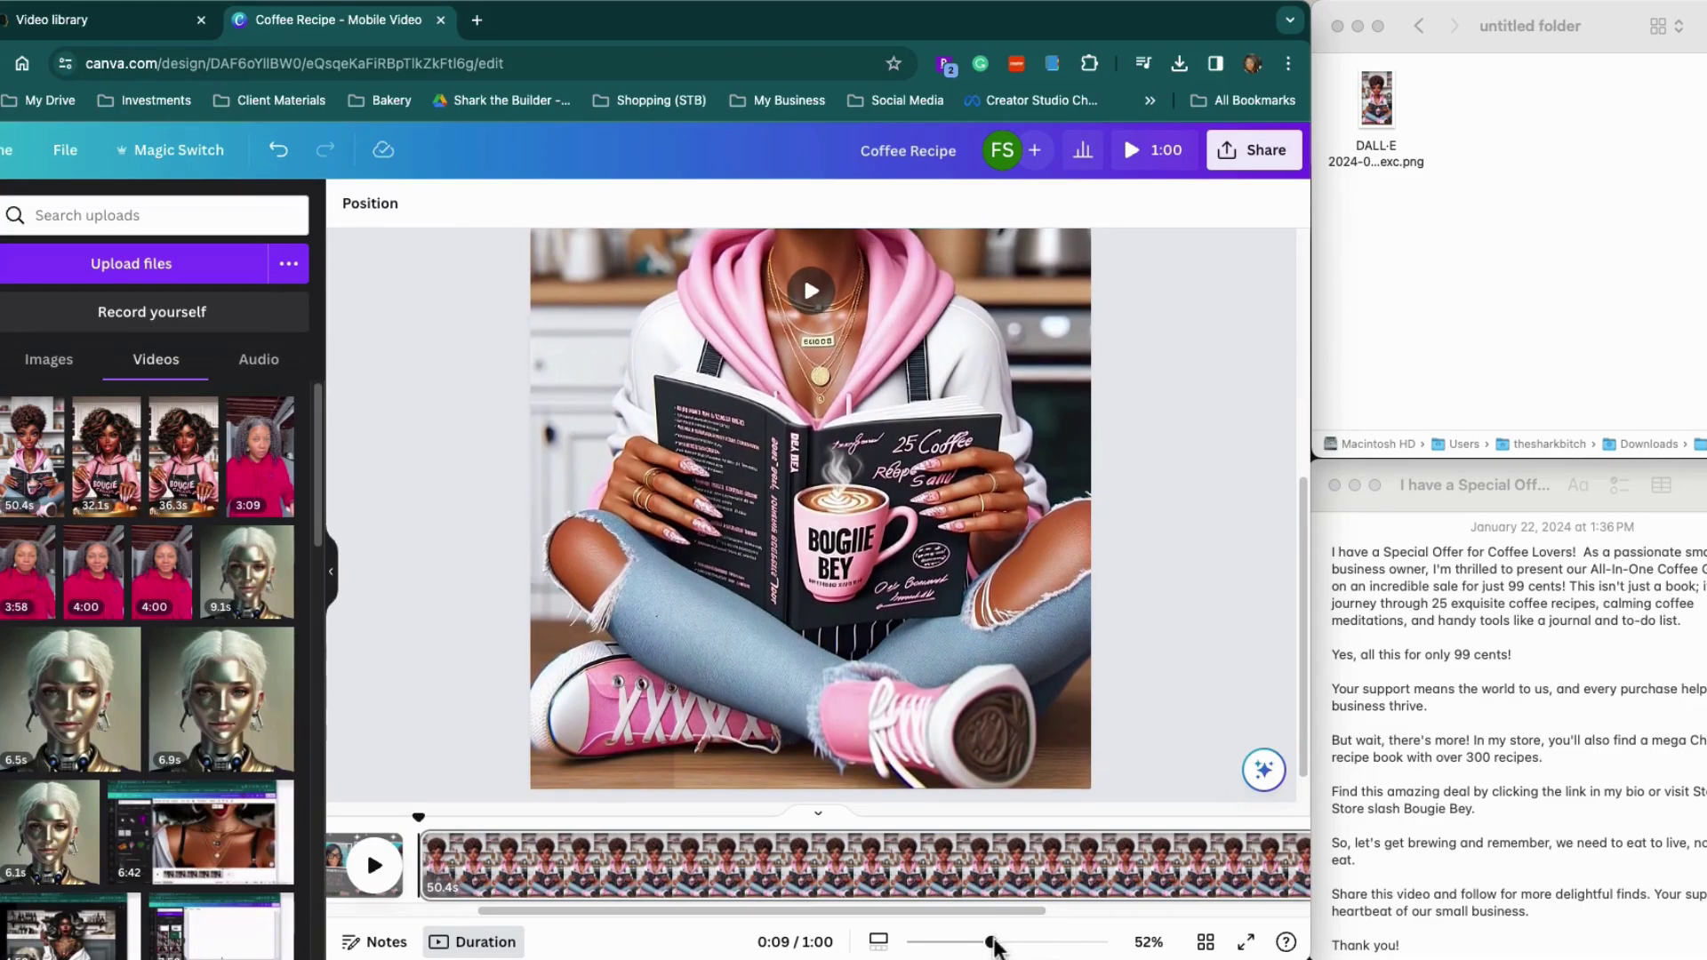
drag(993, 945, 955, 942)
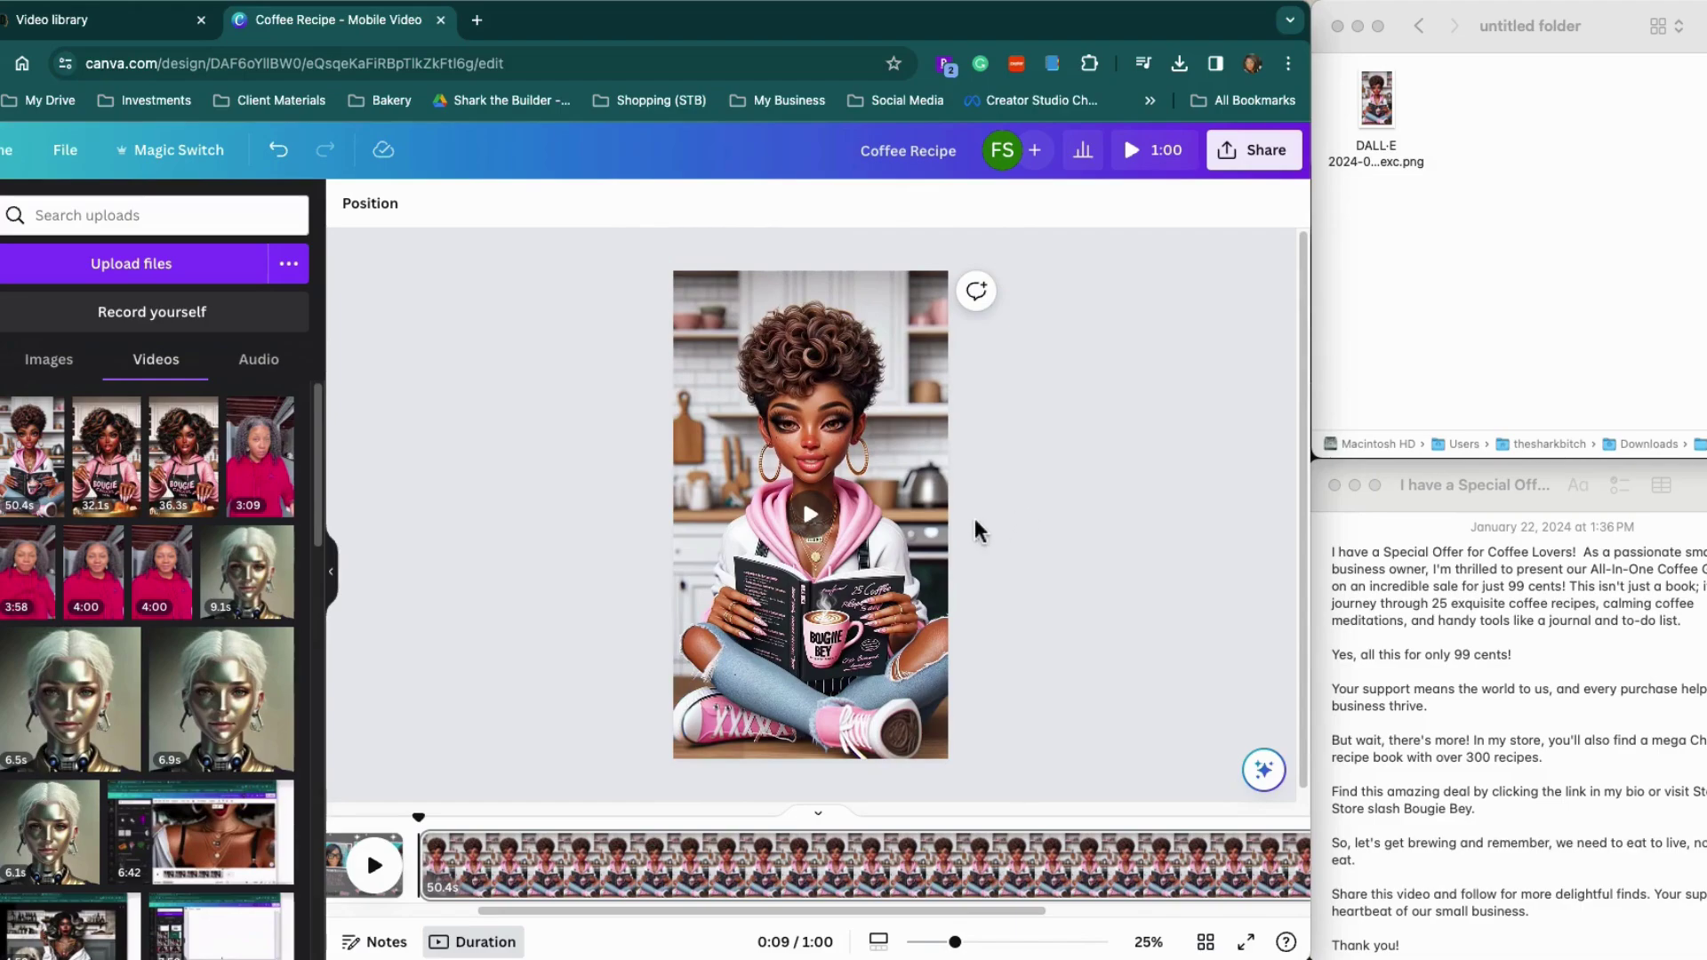
Step: Move the 9.6s follow-me page to follow the 50.4s avatar video
click(811, 518)
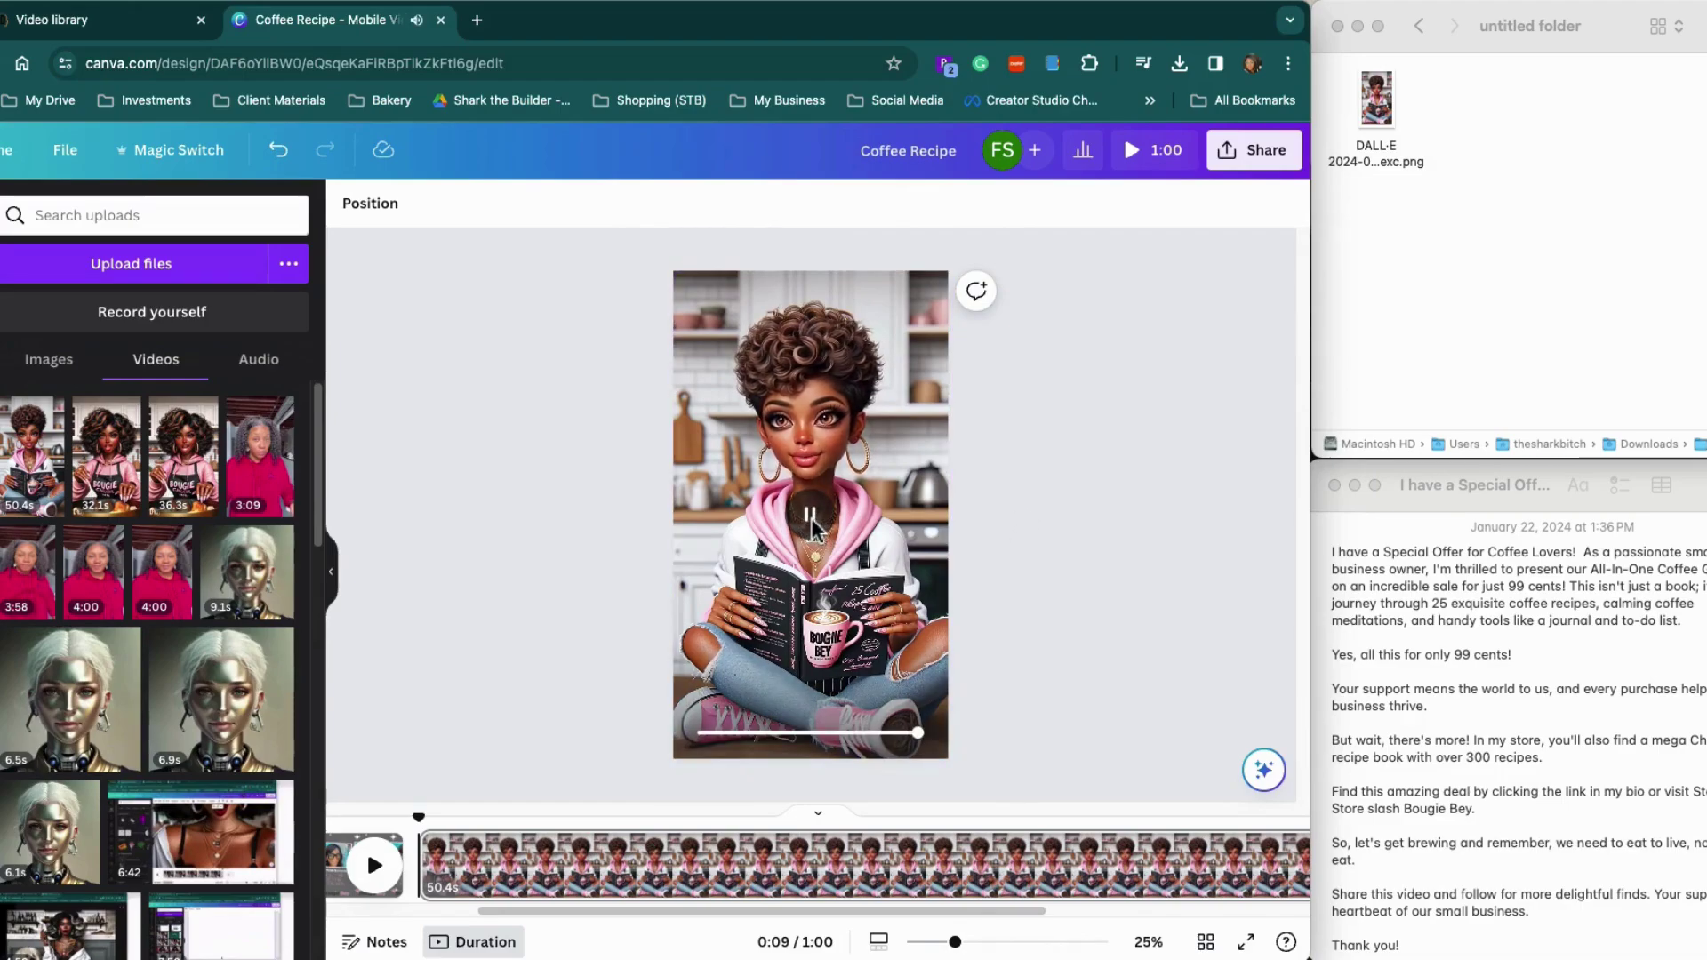
click(811, 523)
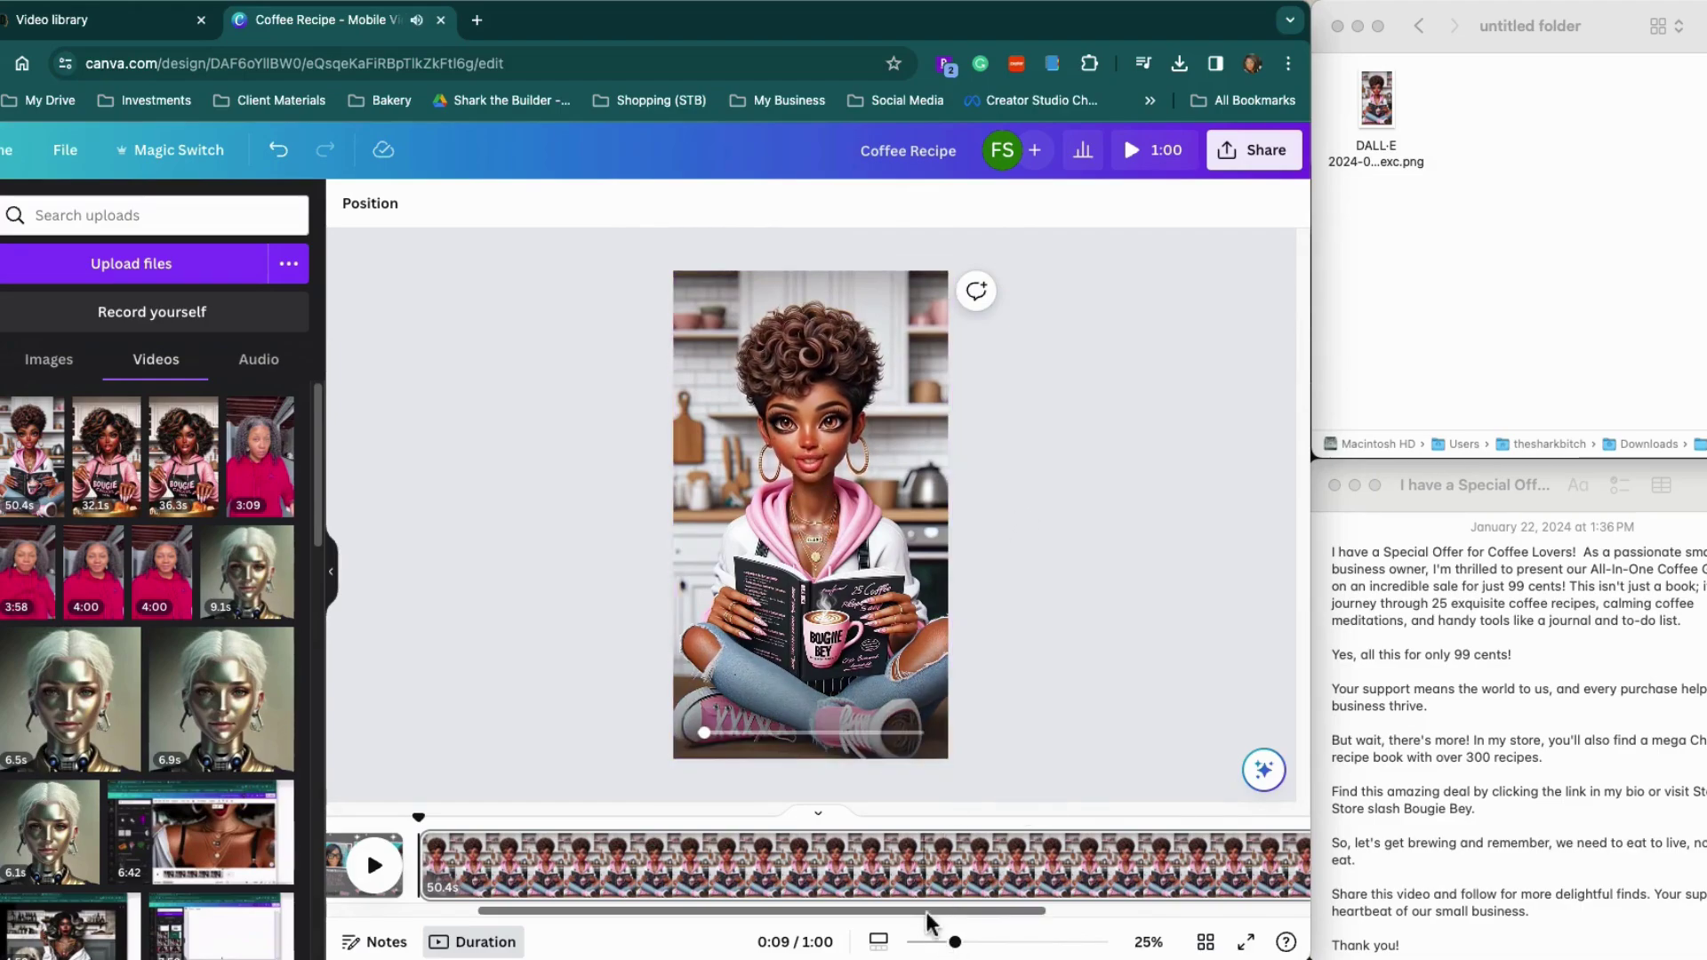
drag(813, 911, 643, 914)
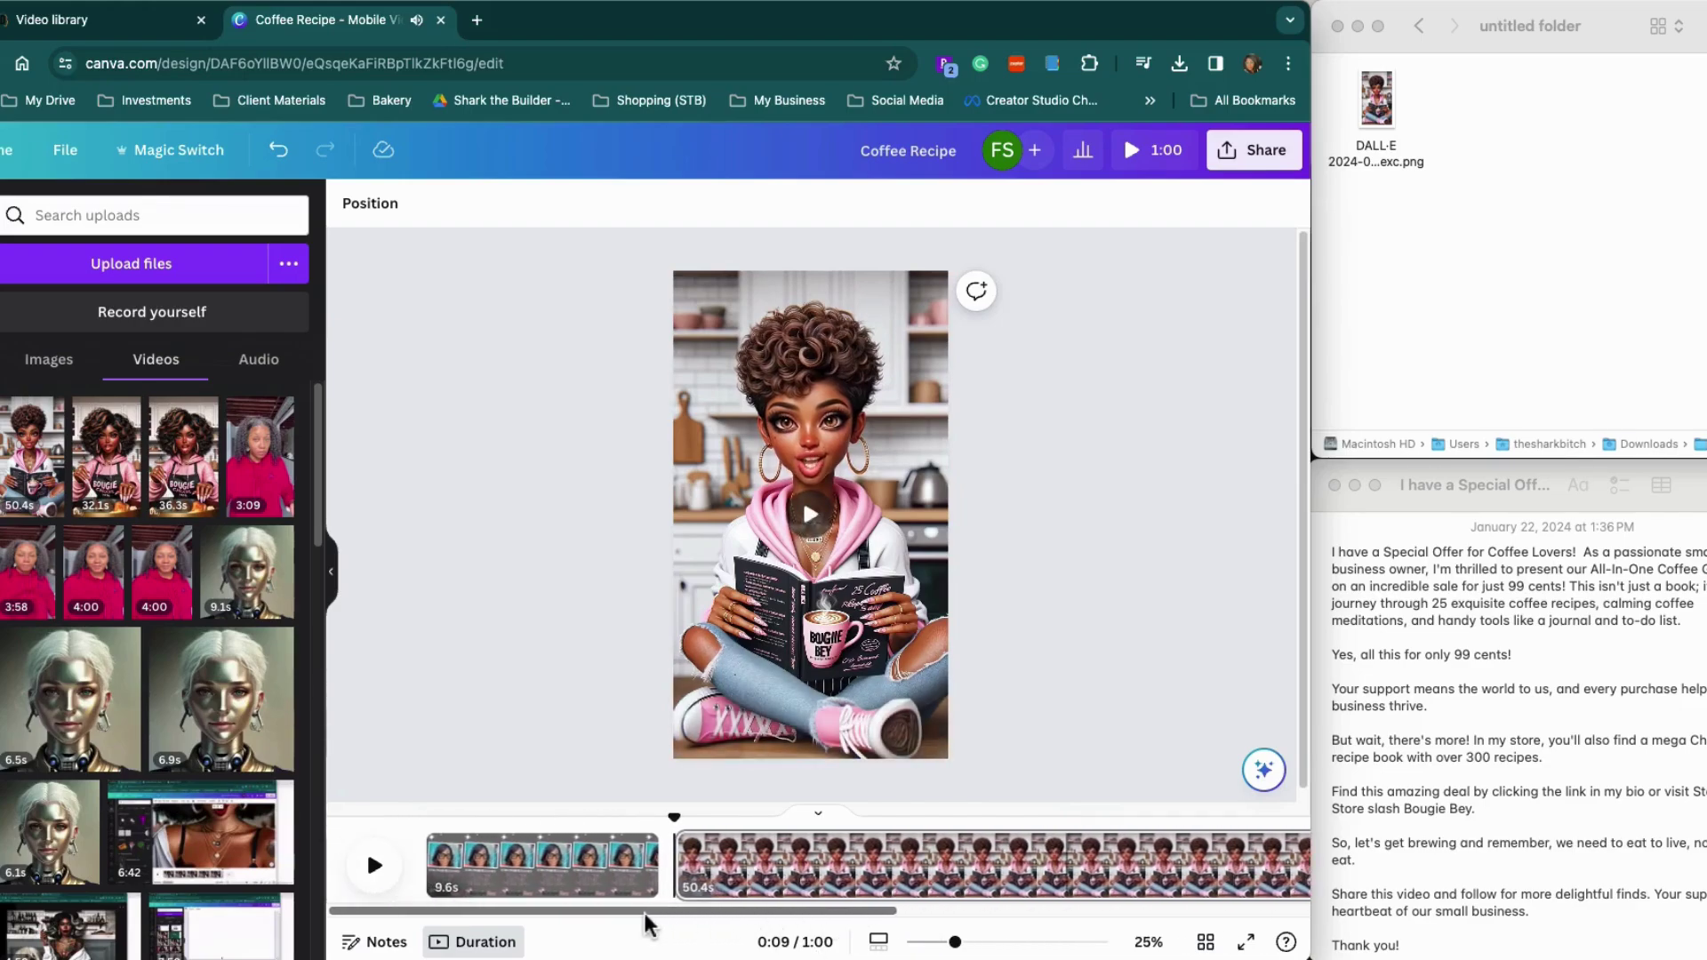
click(538, 869)
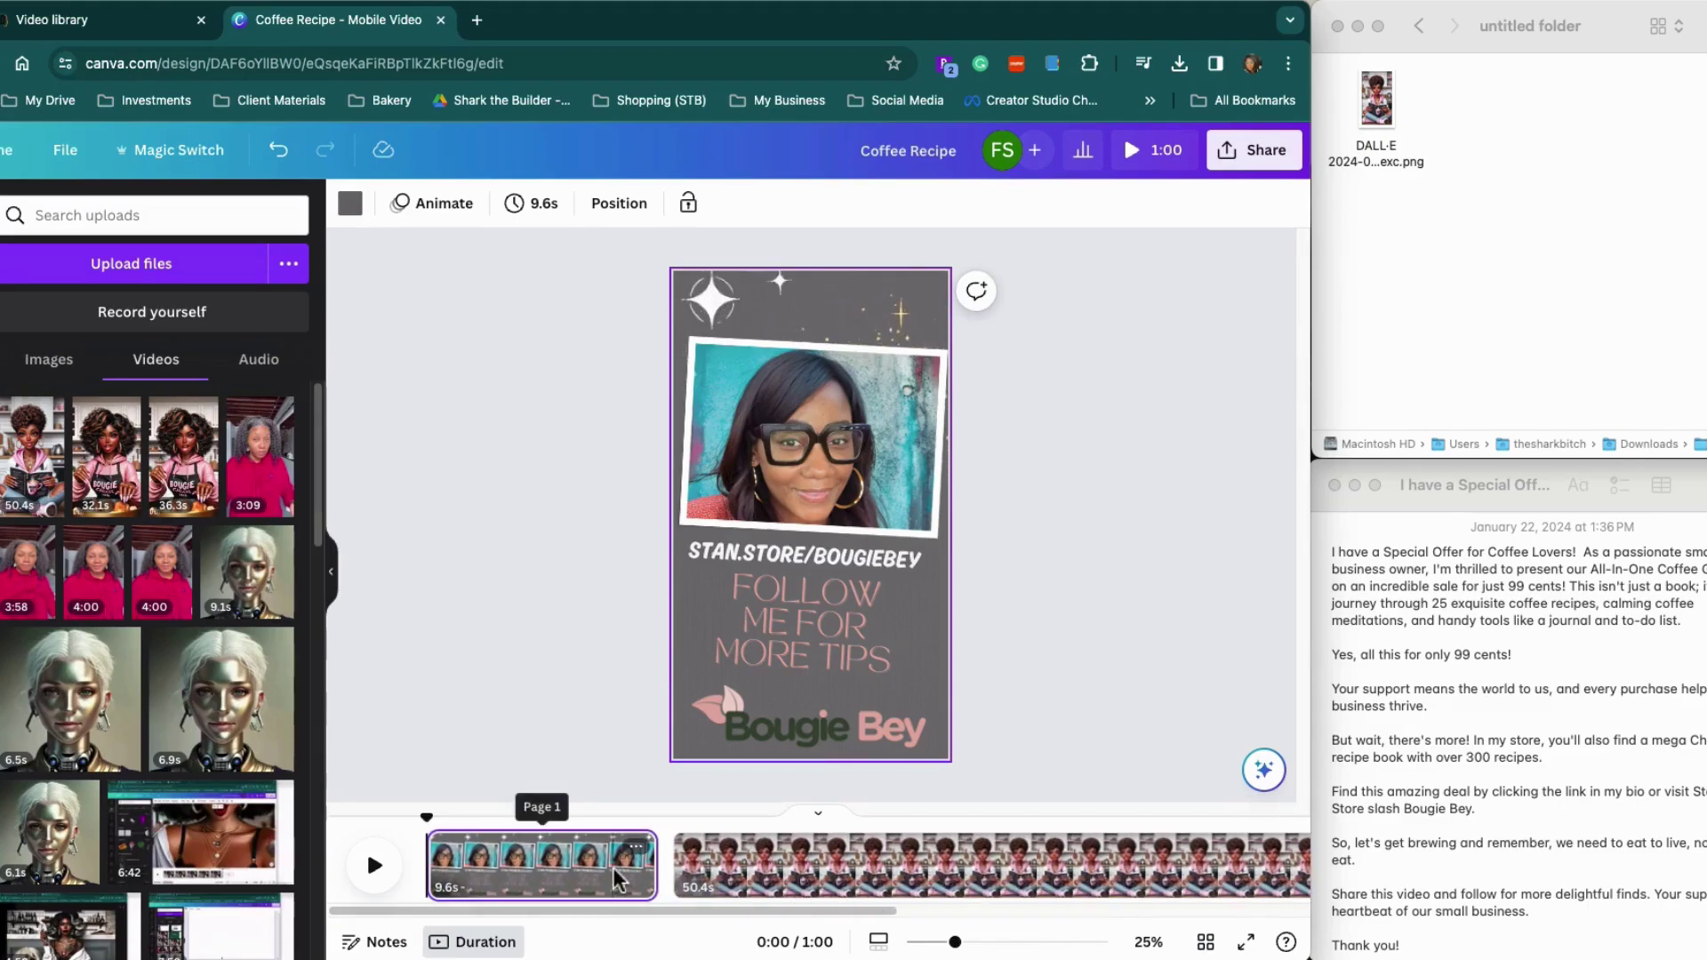
drag(612, 868, 566, 880)
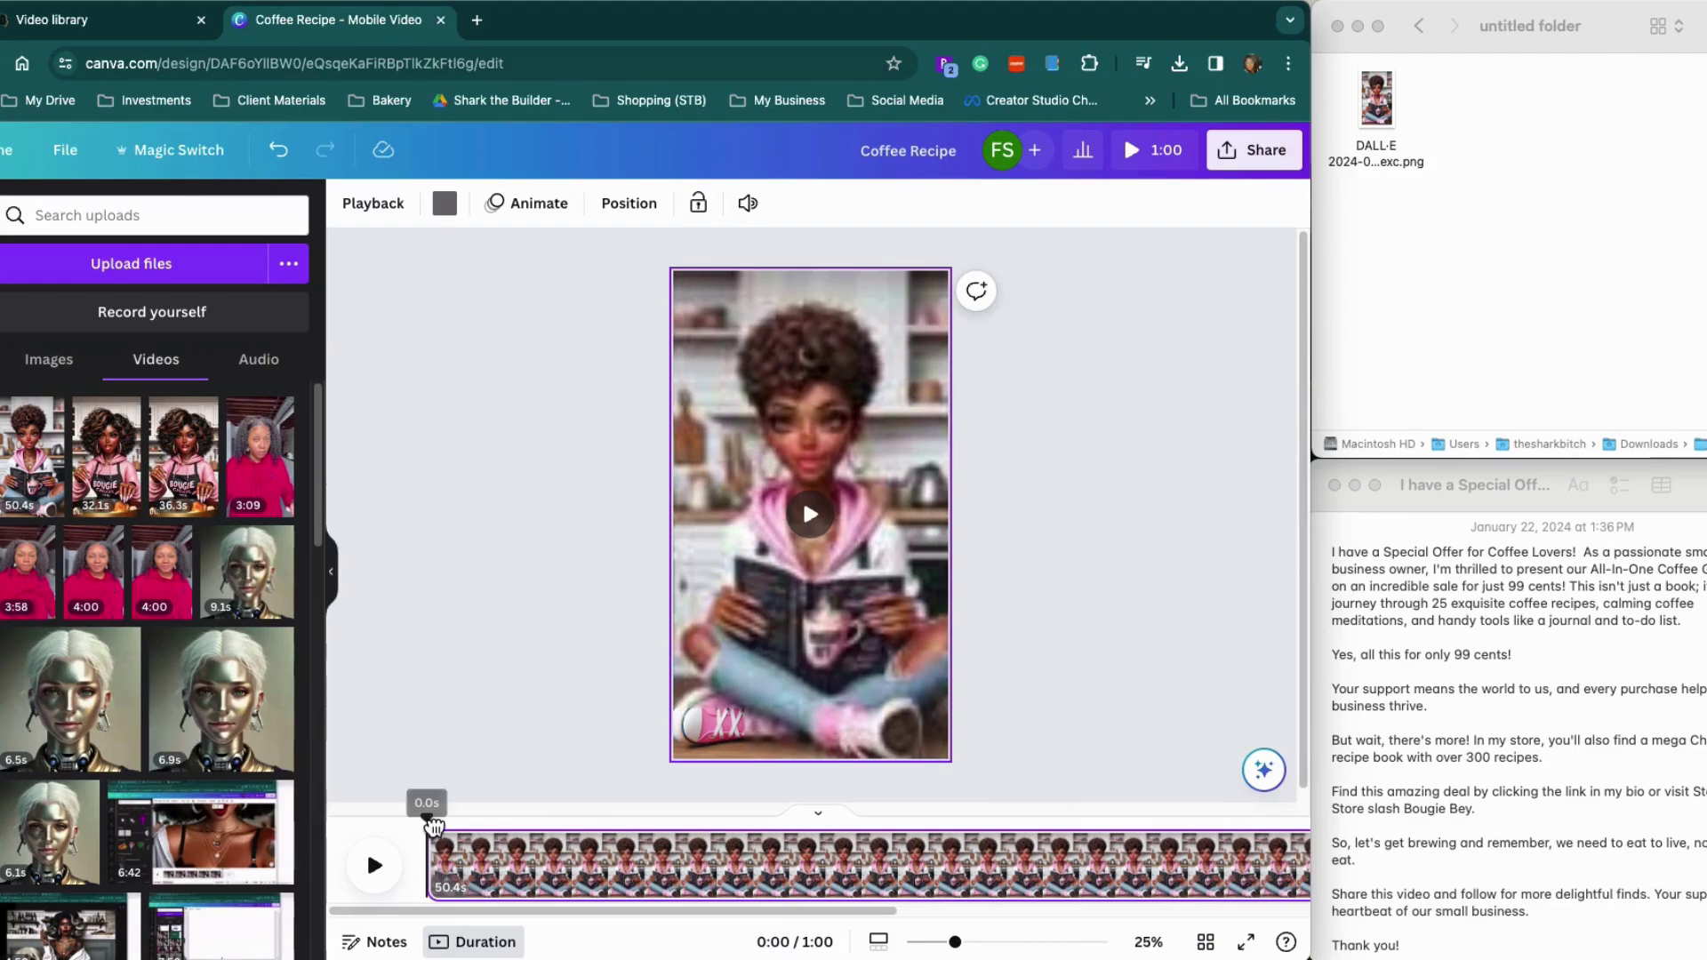
Step: Play from 0:48 to check the avatar video flows into the closing follow-me slide
drag(433, 827, 1162, 822)
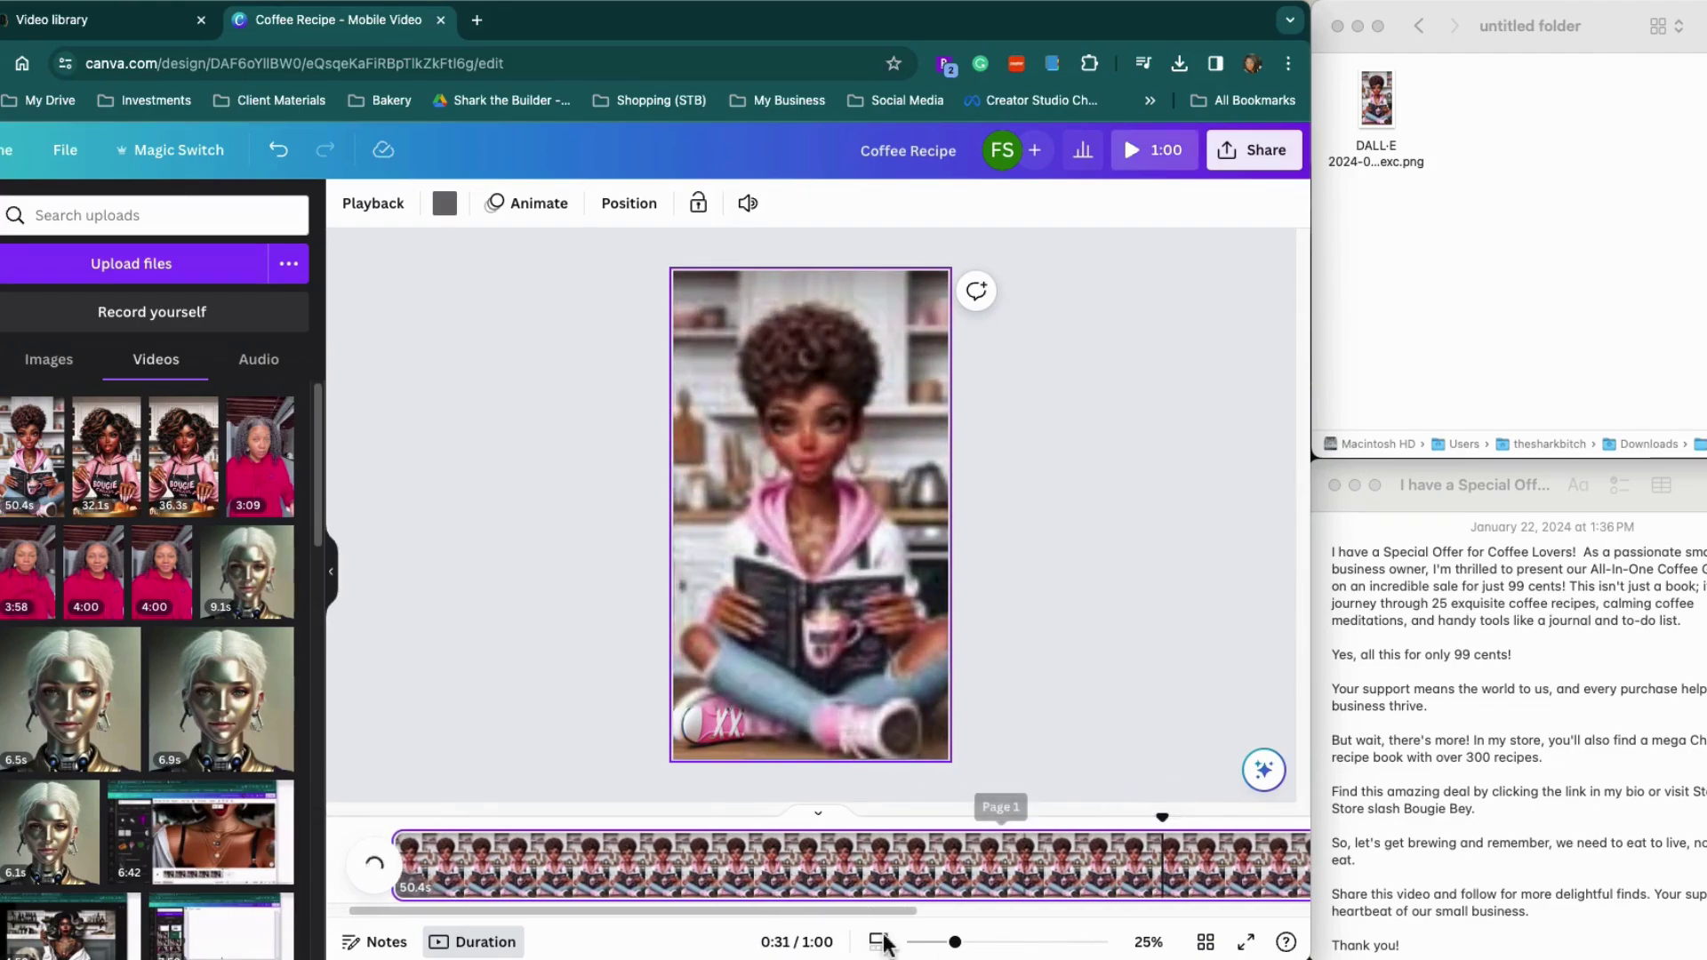
scroll(880, 921, right, 5)
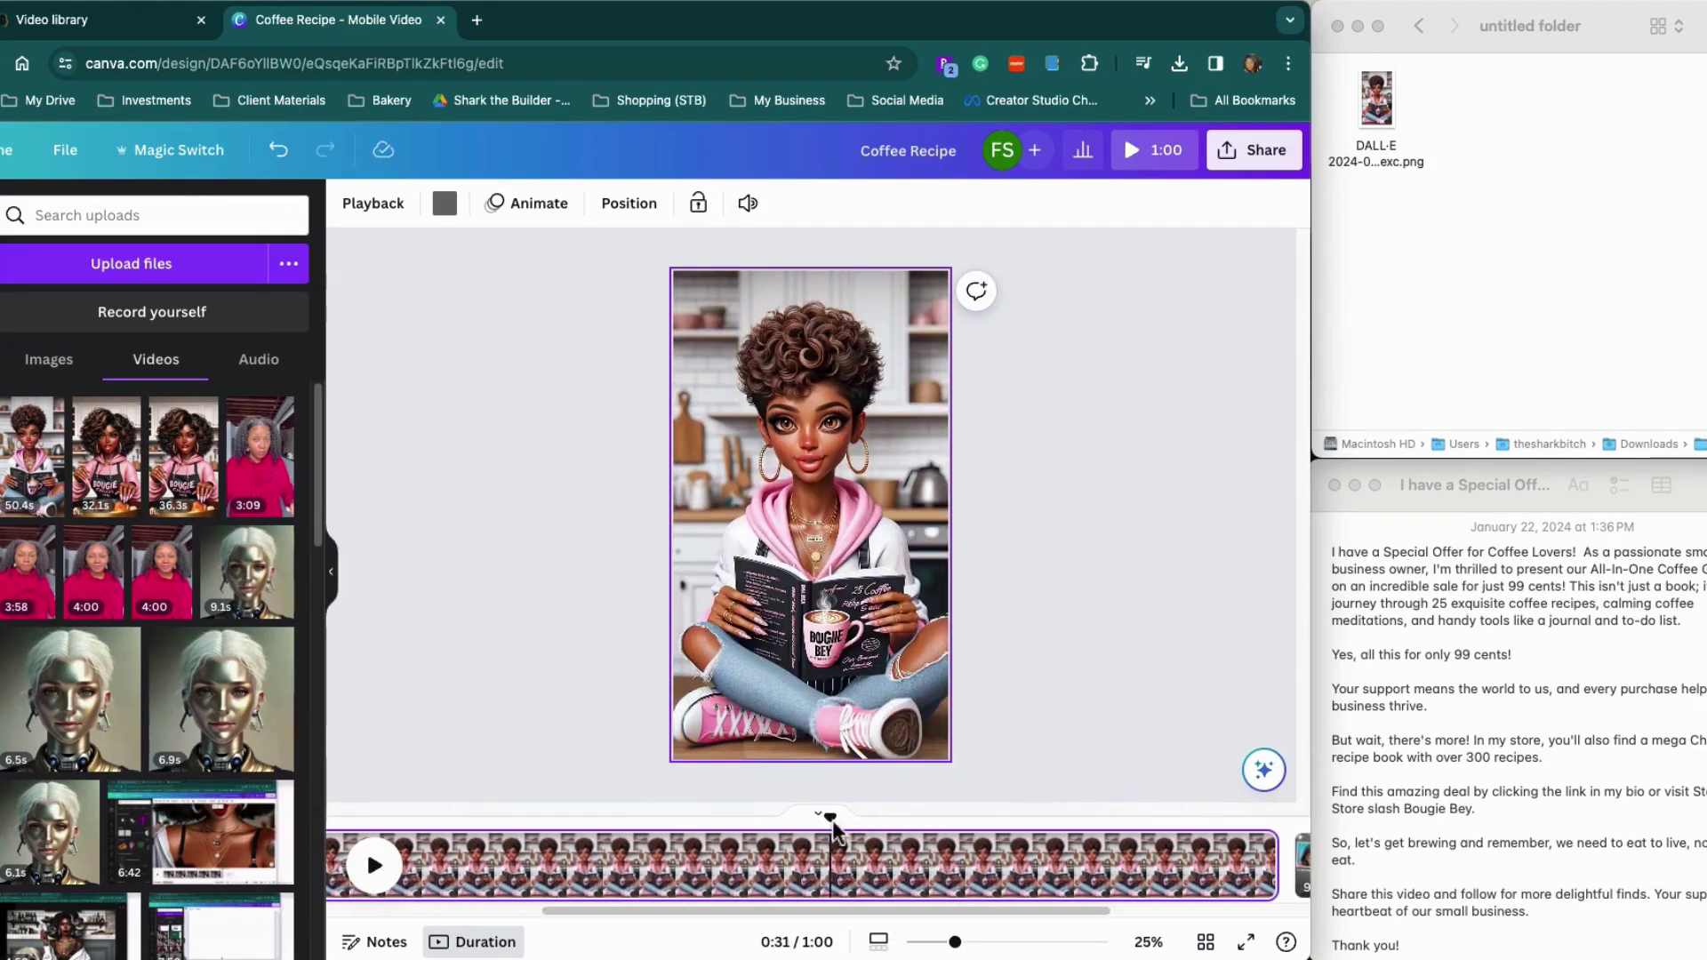
drag(834, 832, 1162, 822)
scroll(915, 901, right, 2)
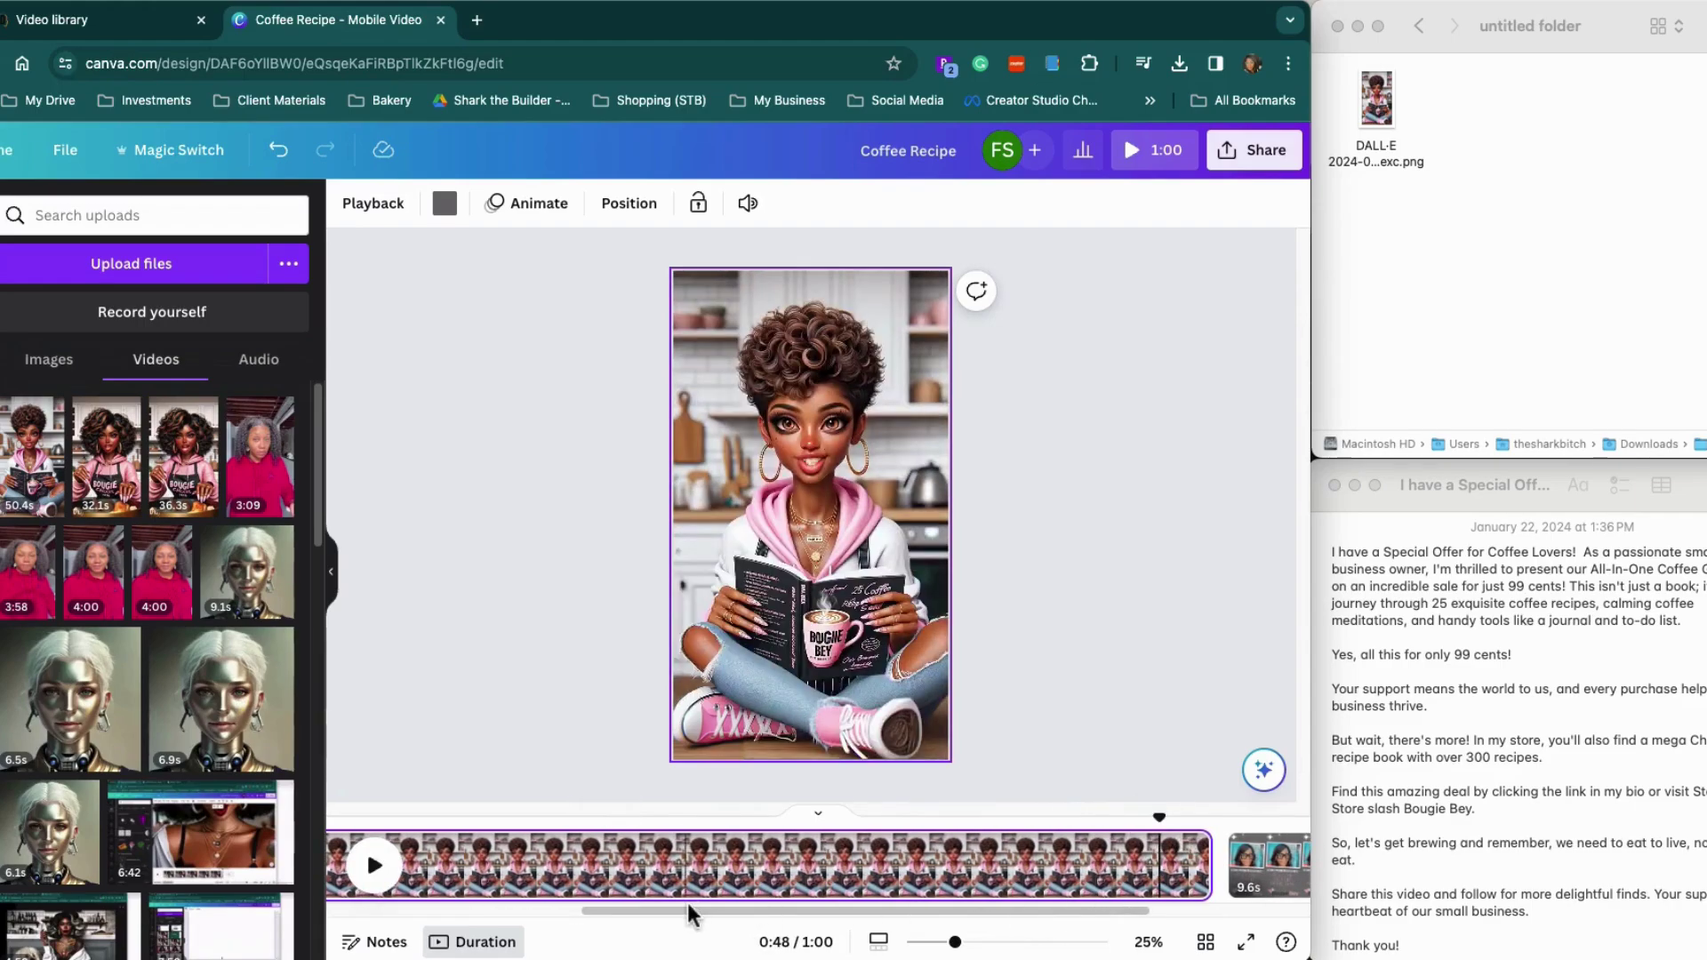
click(375, 872)
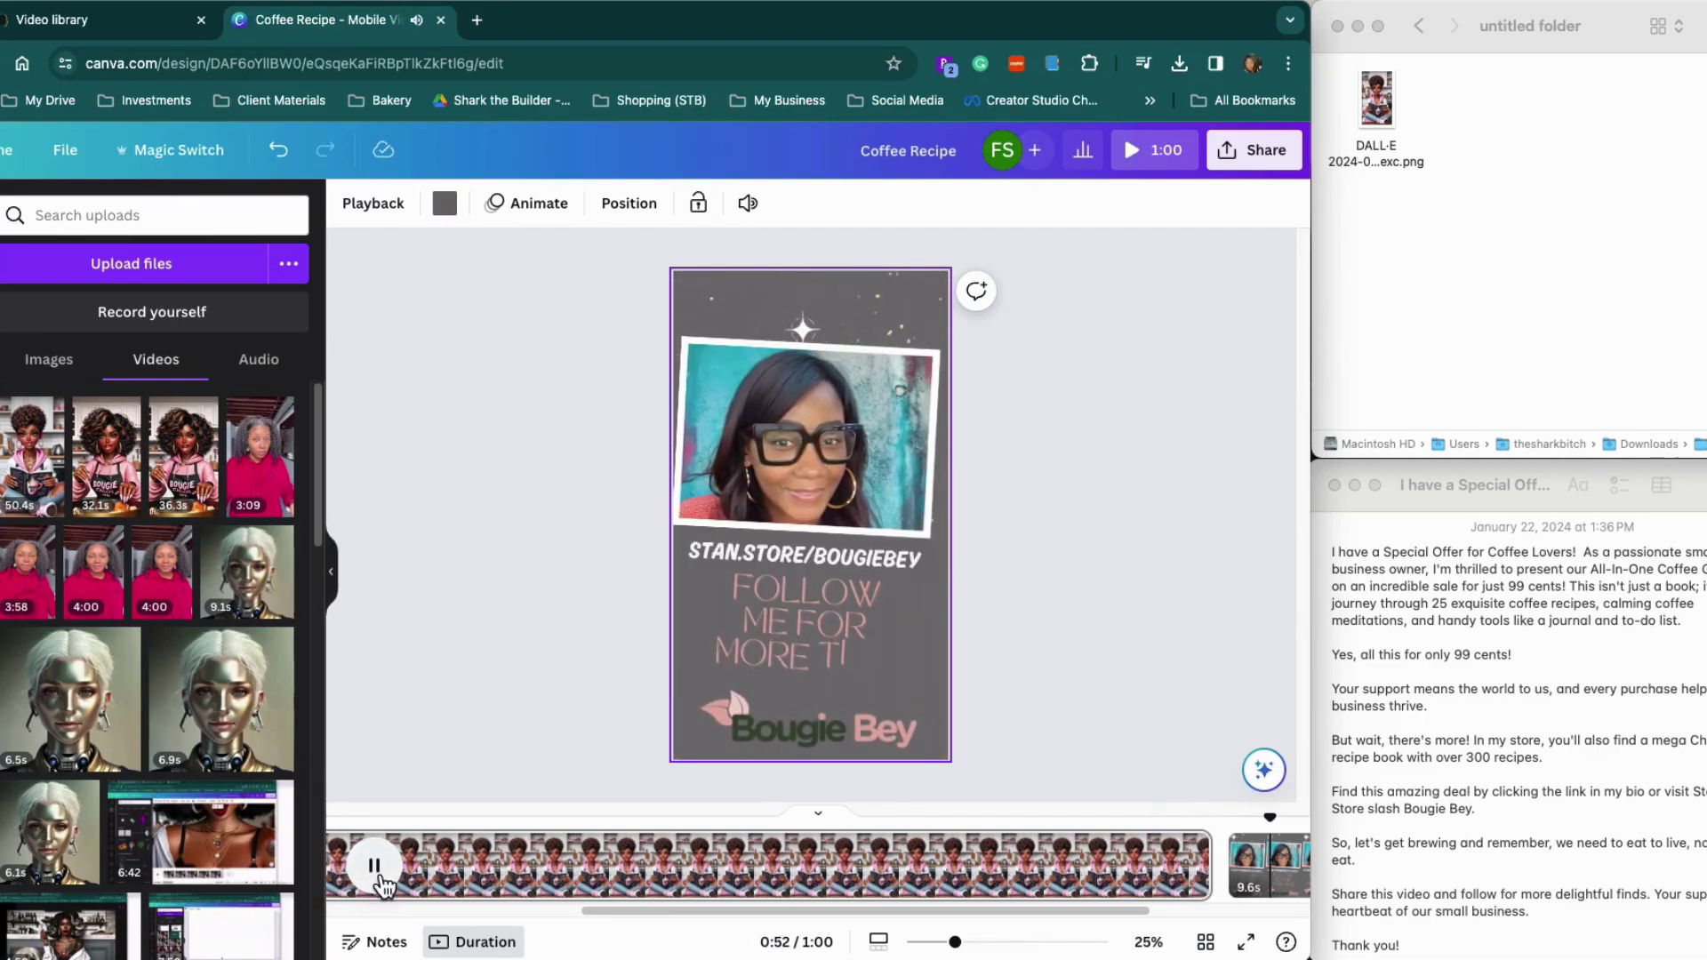
click(1267, 863)
drag(965, 914, 443, 836)
click(537, 880)
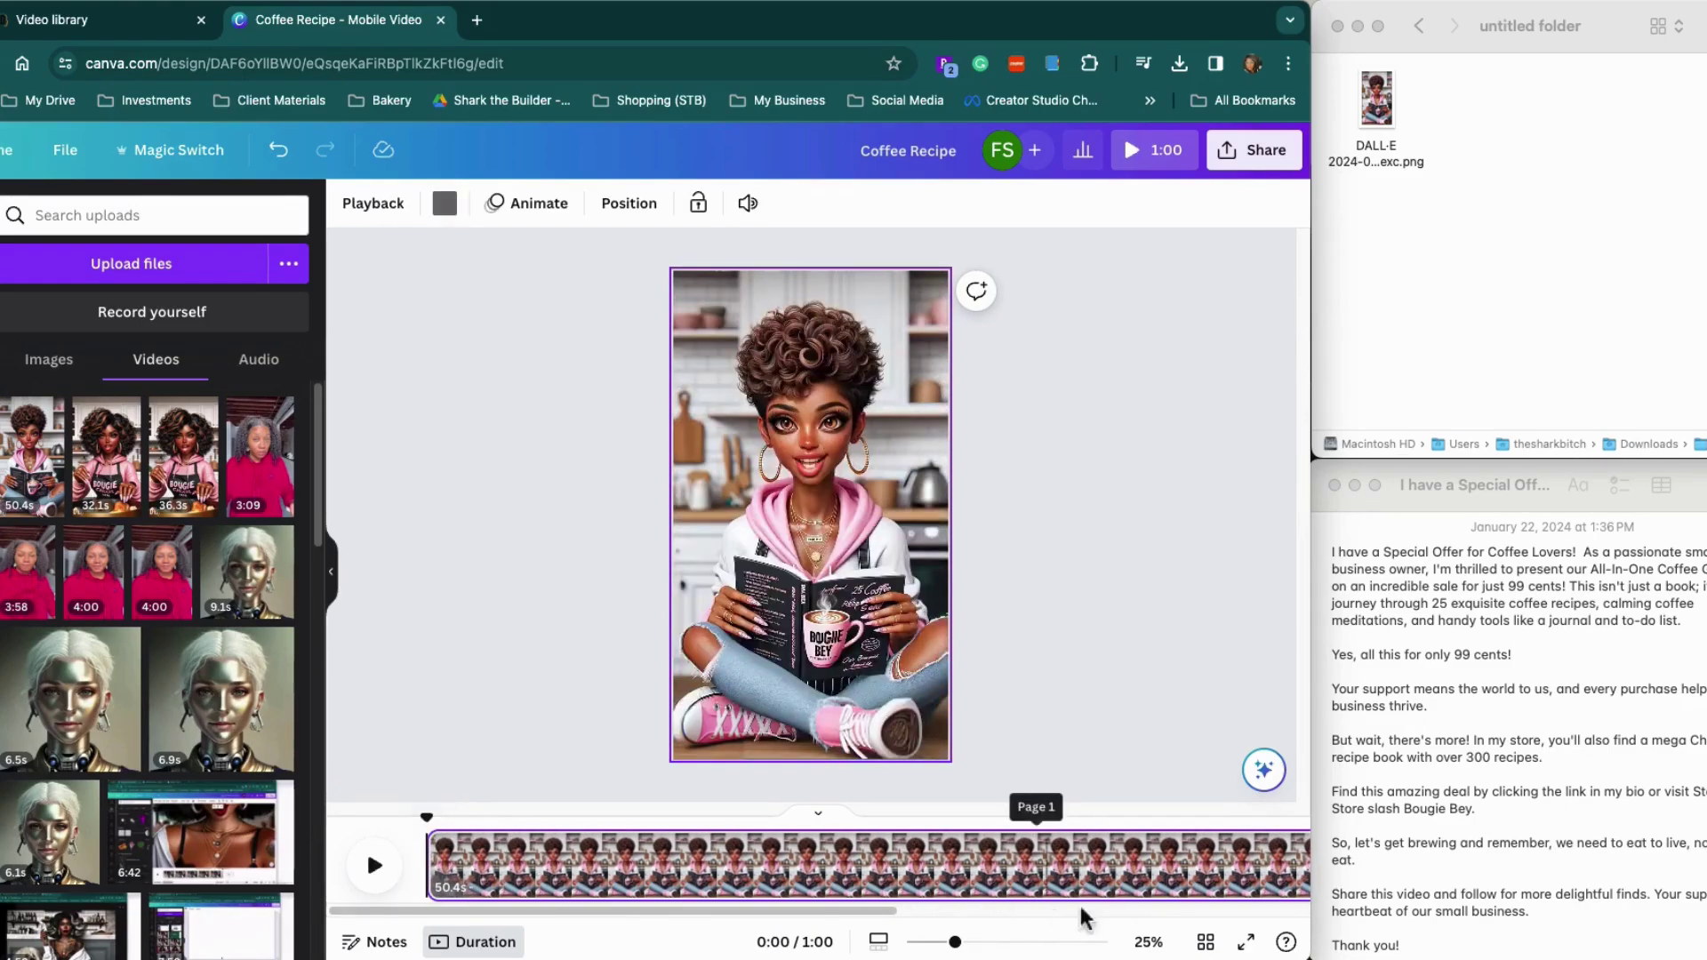
Step: Zoom to 72%, search Elements for 'sparkle', and add a sparkle graphic to the video page
drag(954, 944, 1010, 944)
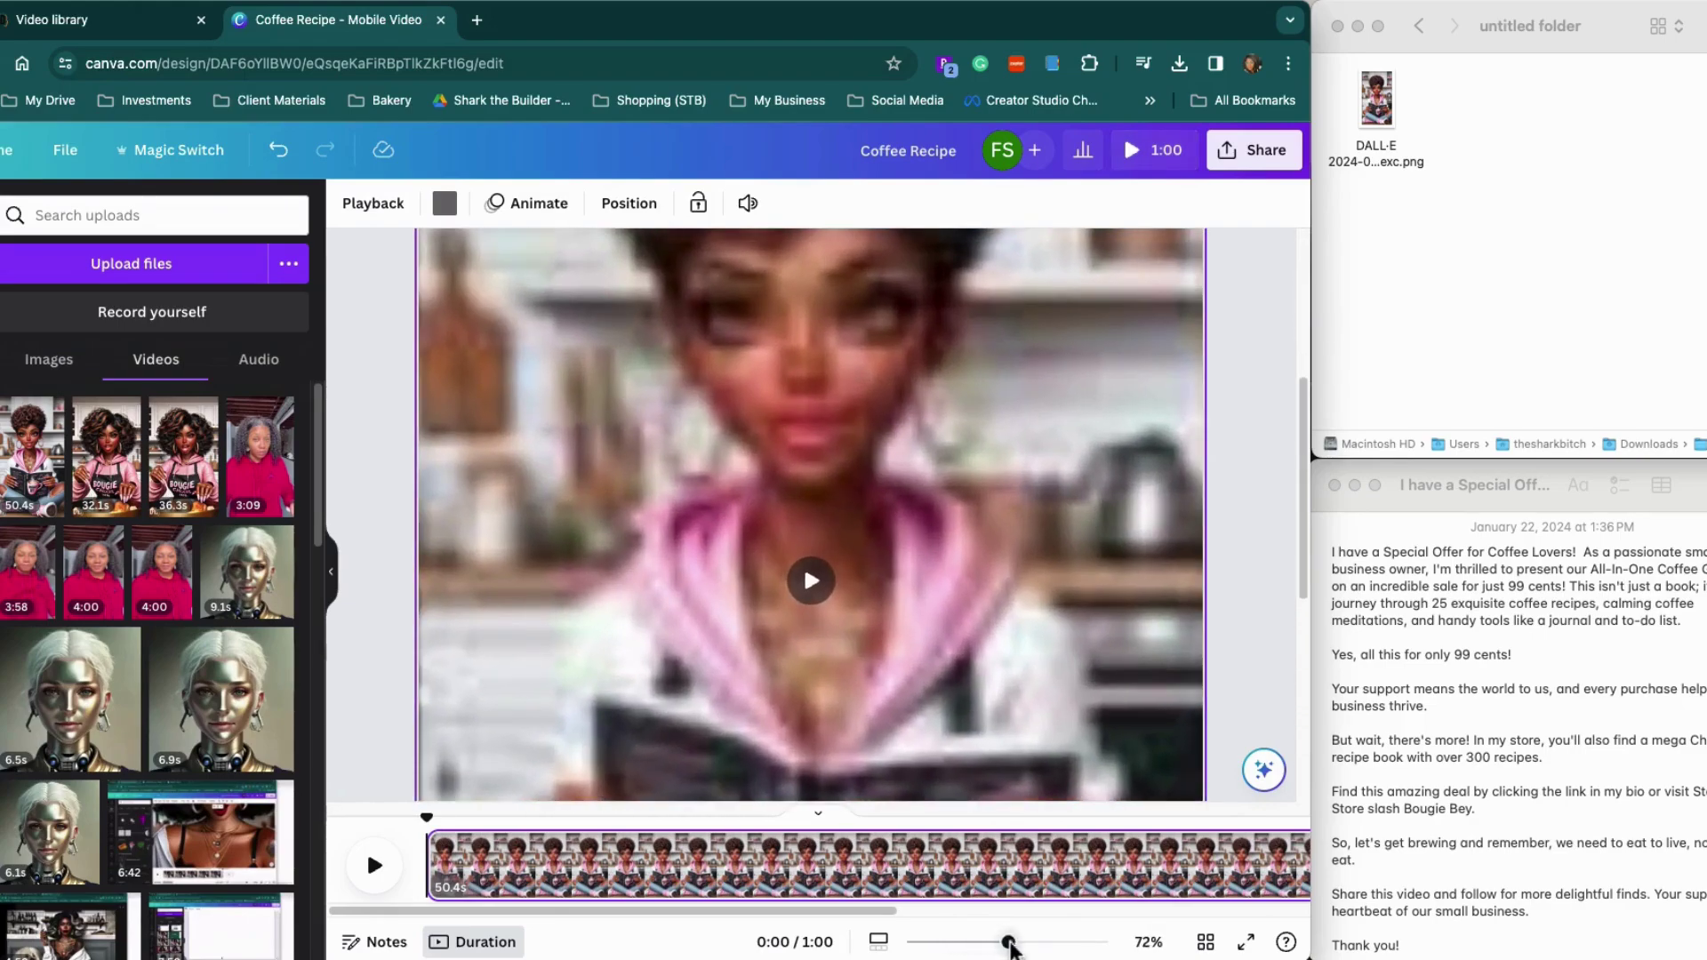
click(1014, 707)
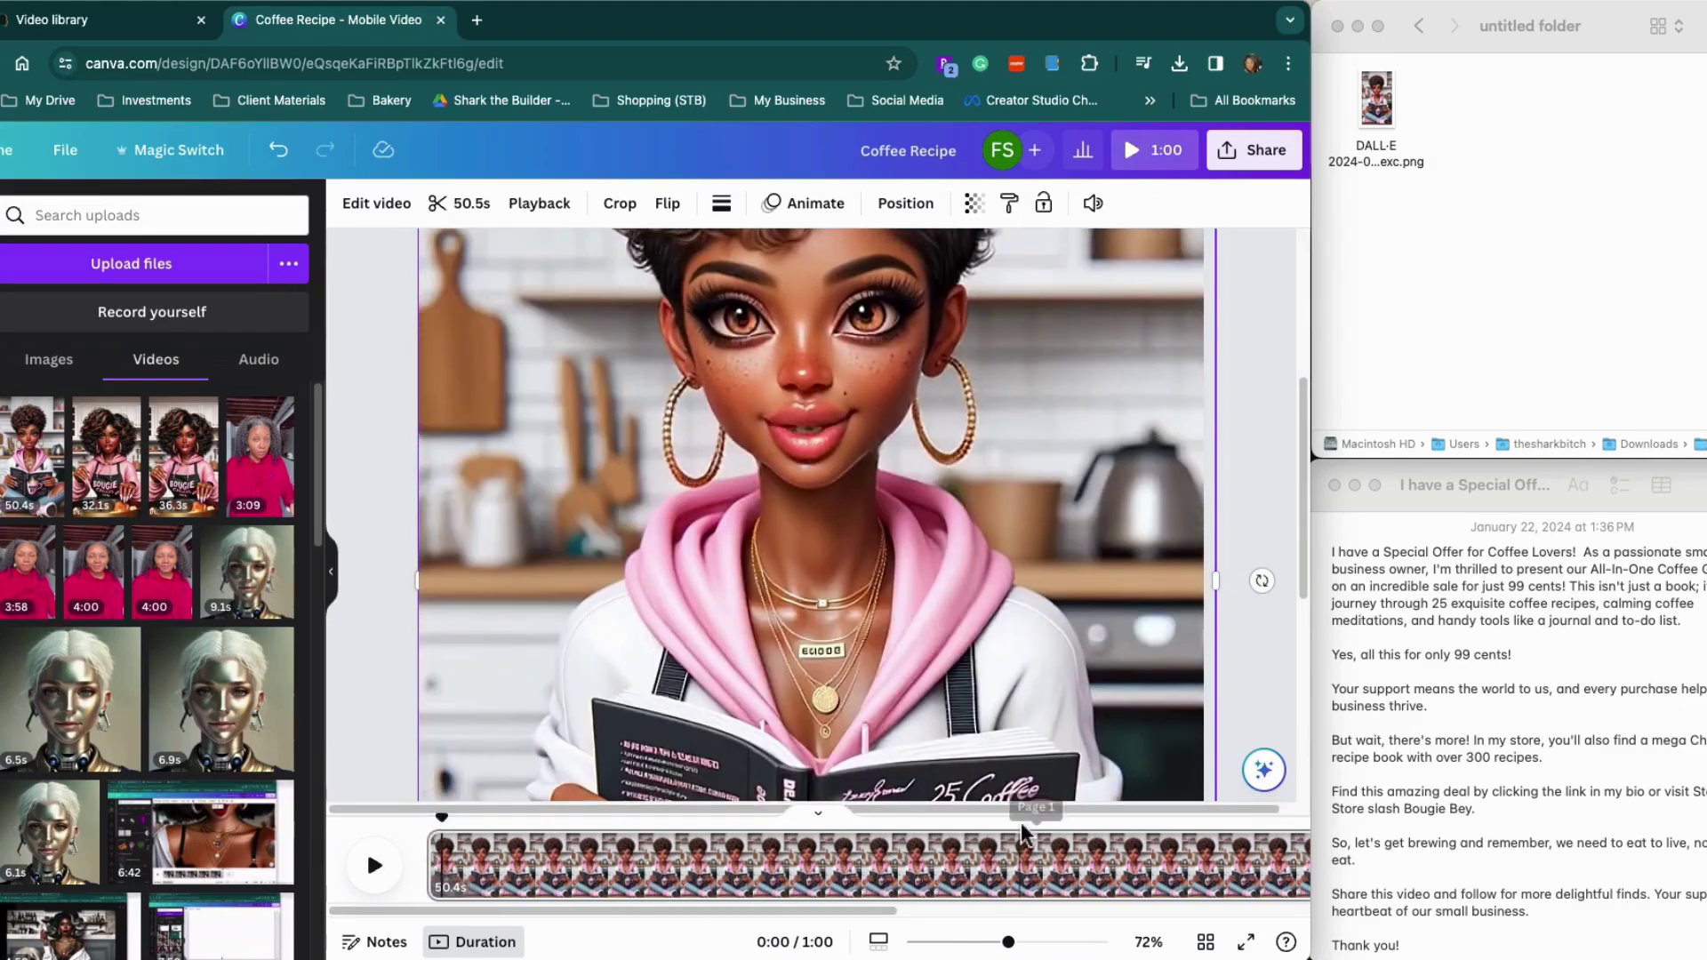
click(129, 217)
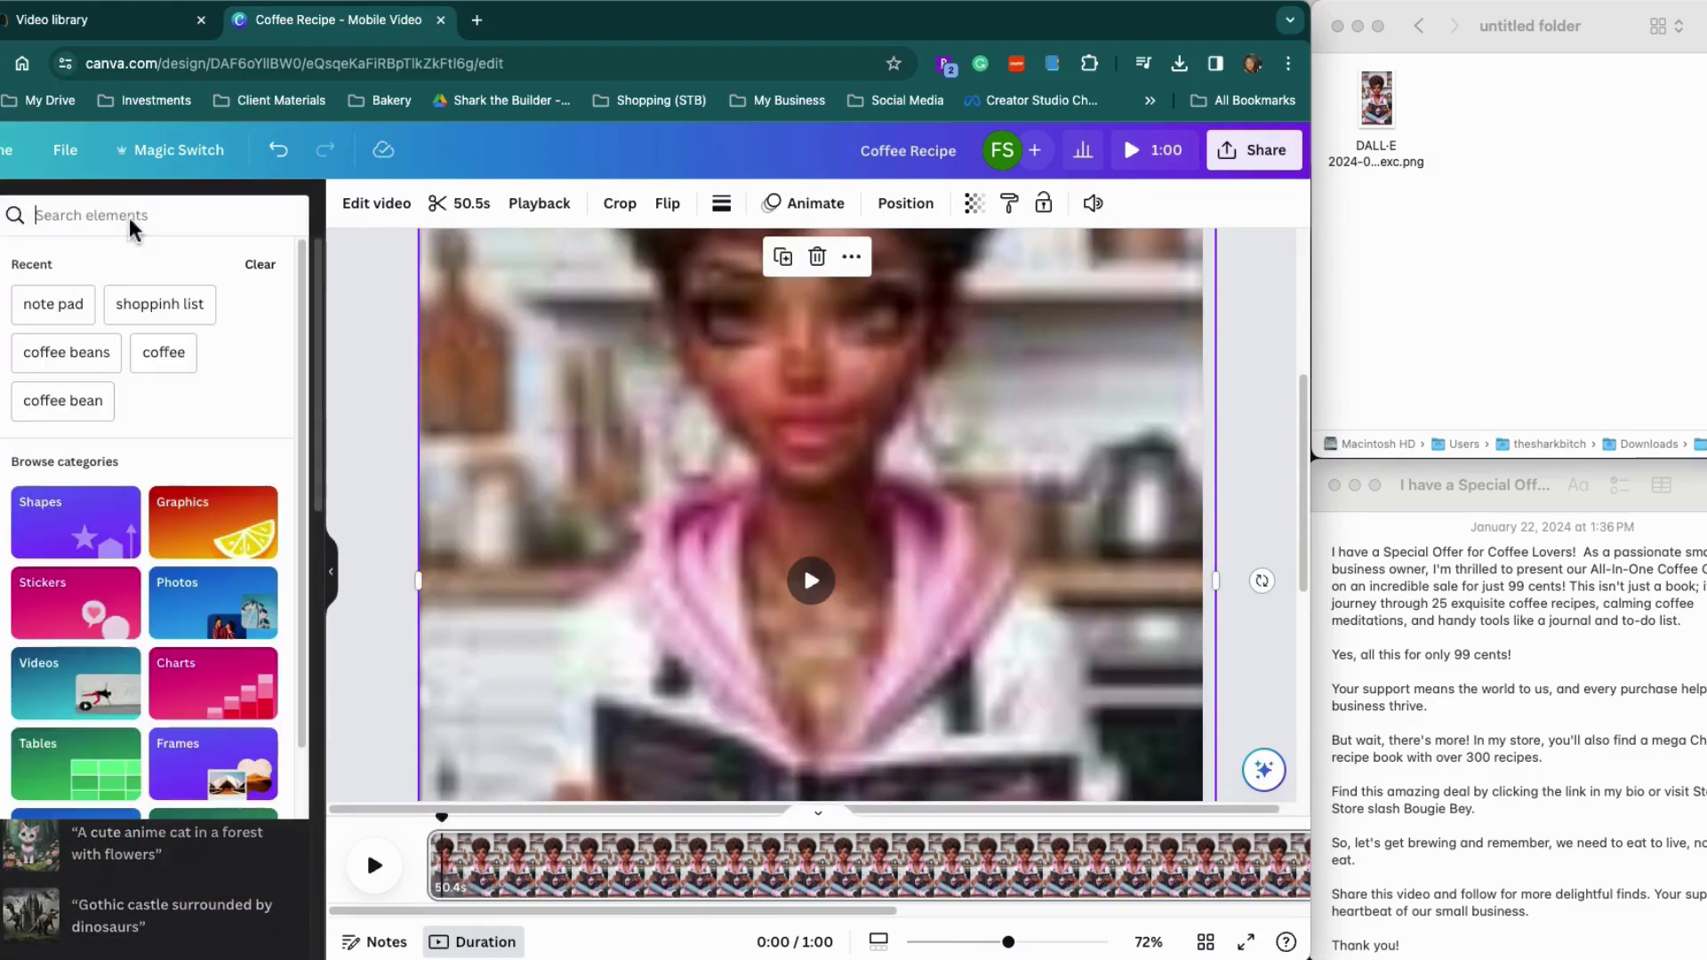
text(s)
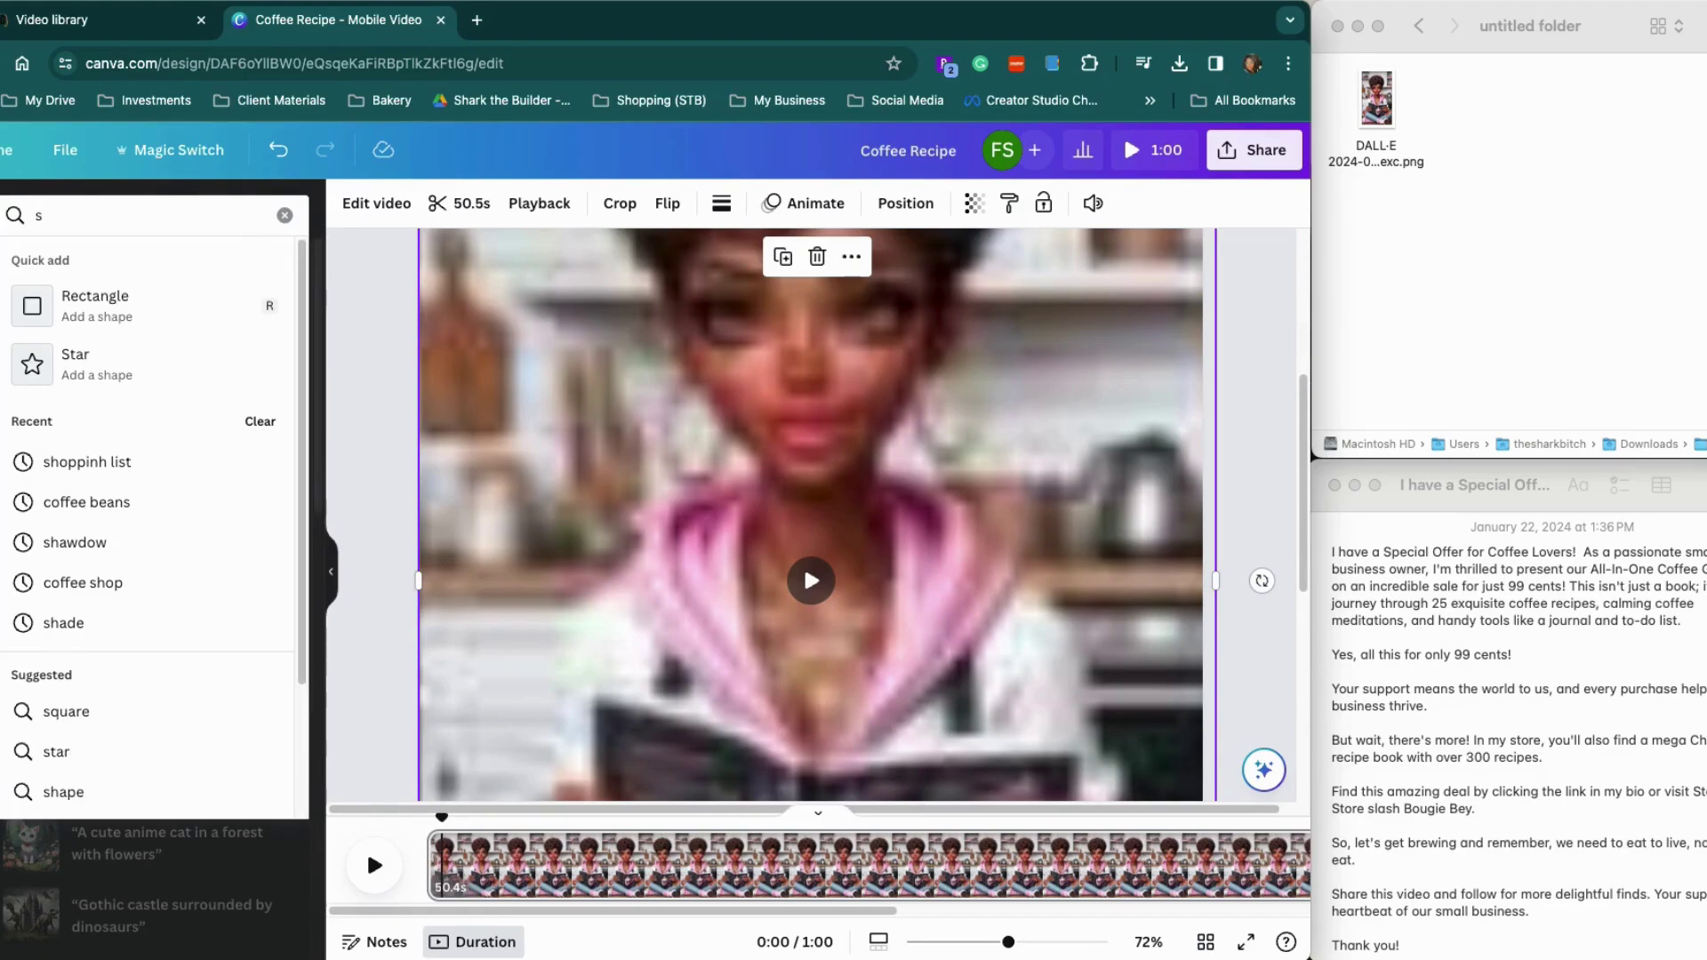
text(pa)
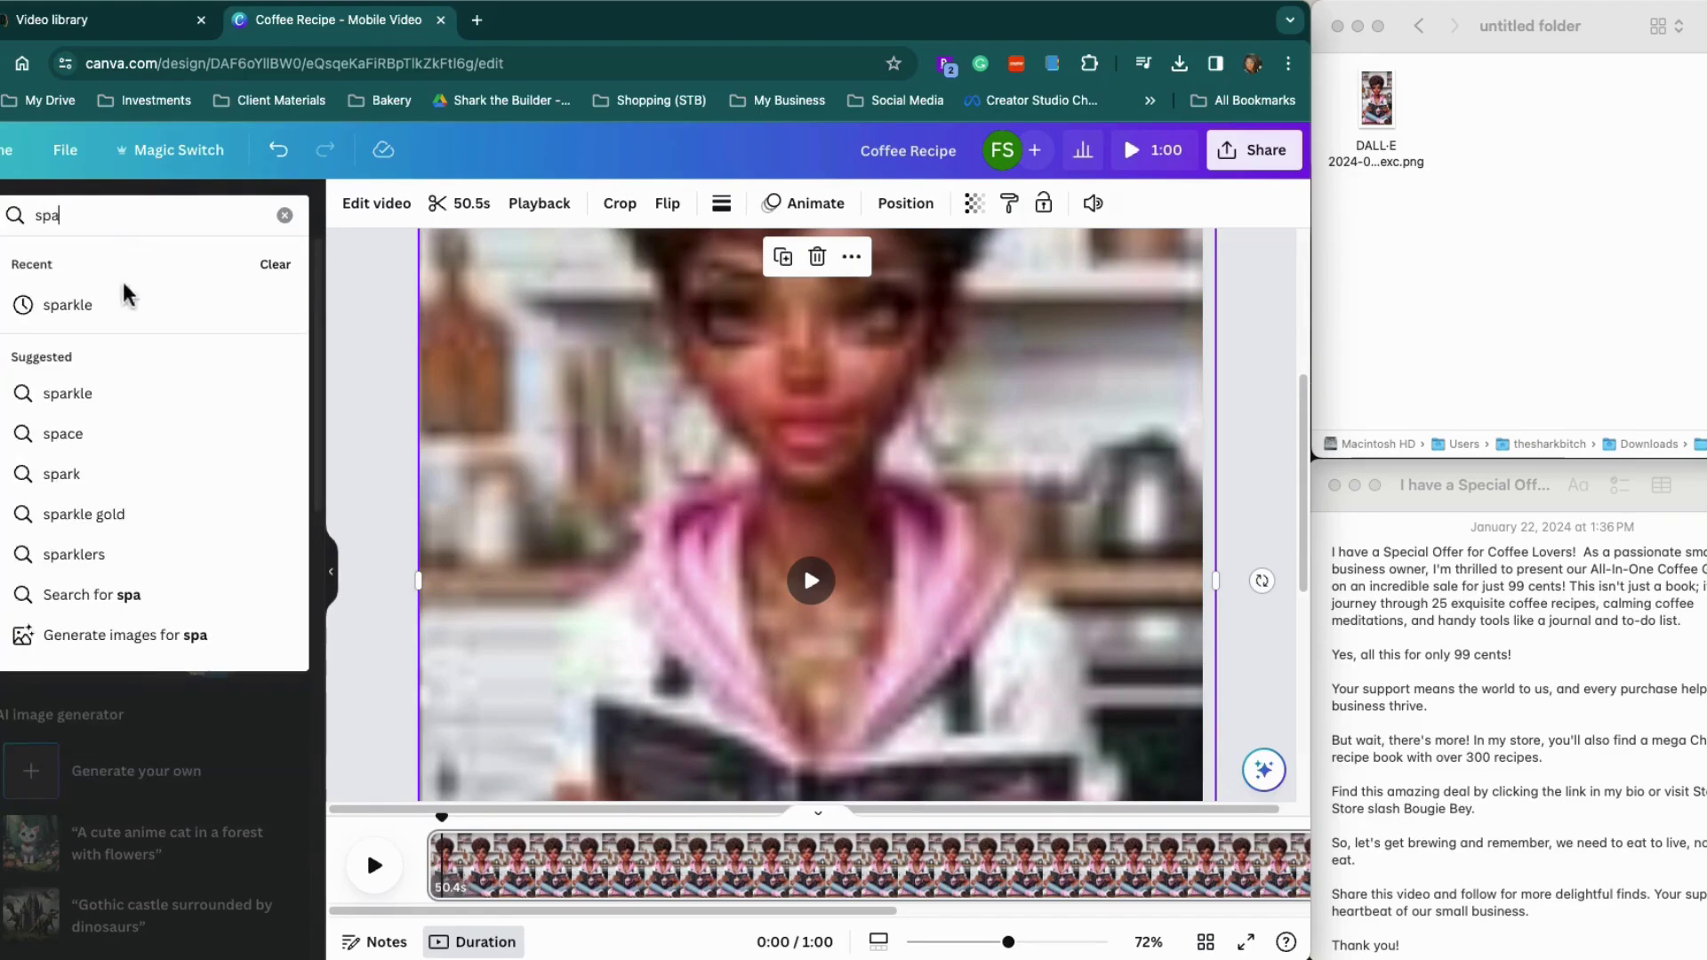
click(125, 299)
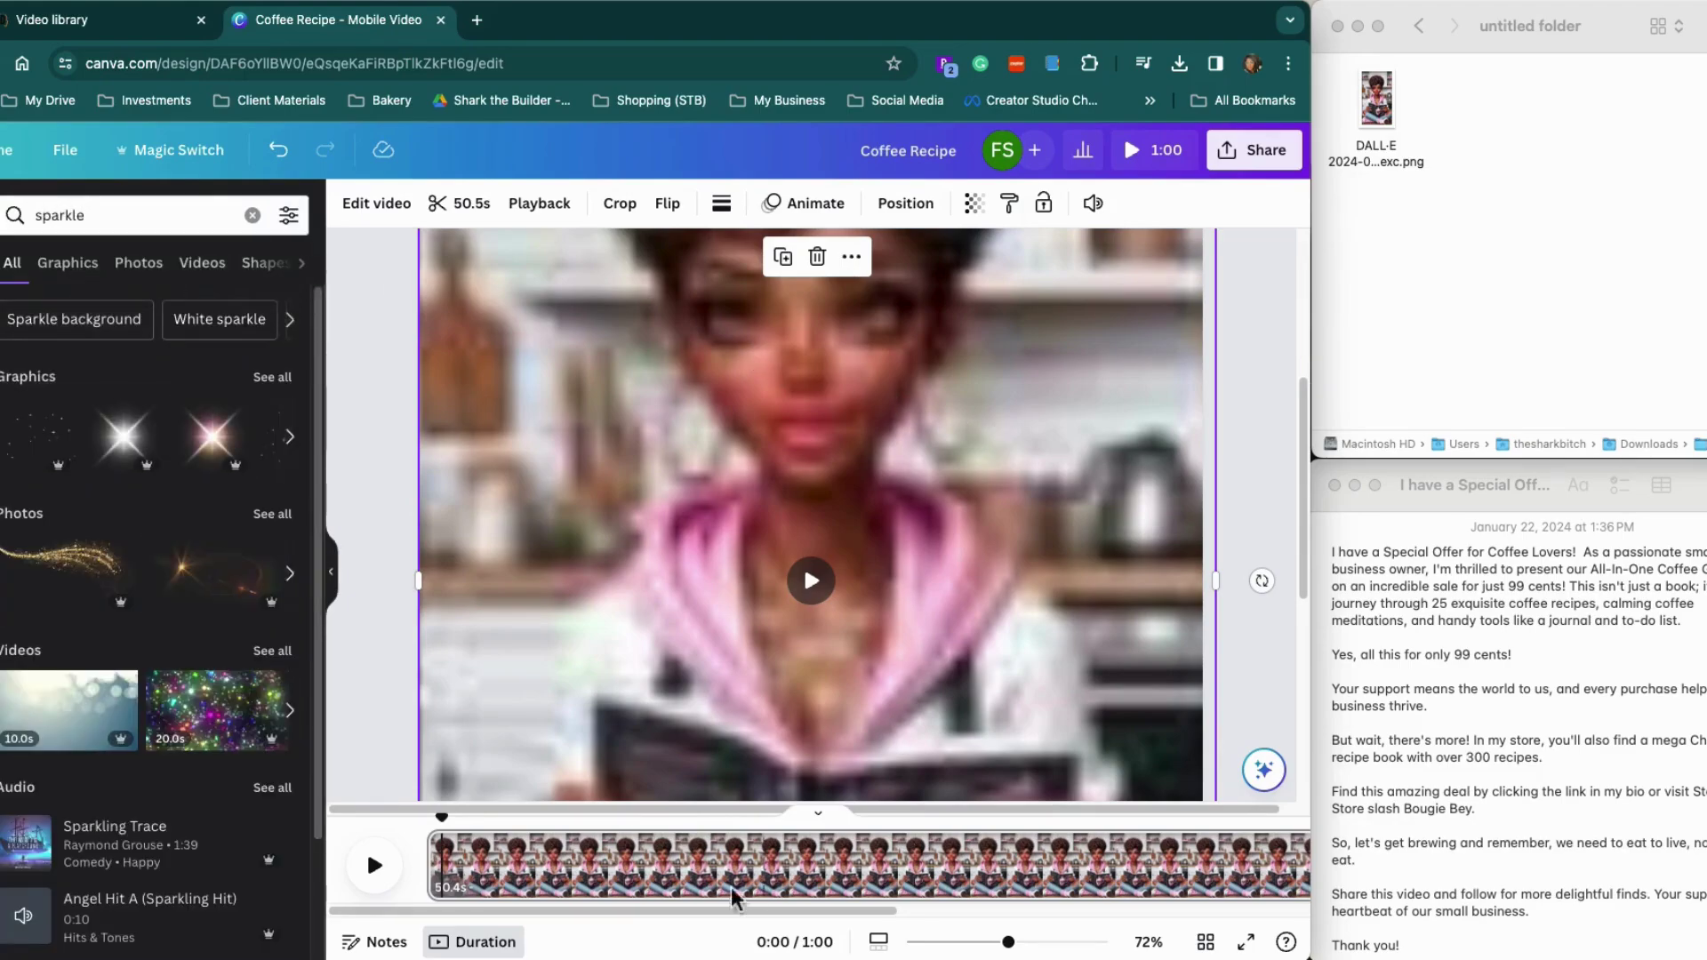
drag(444, 832, 475, 833)
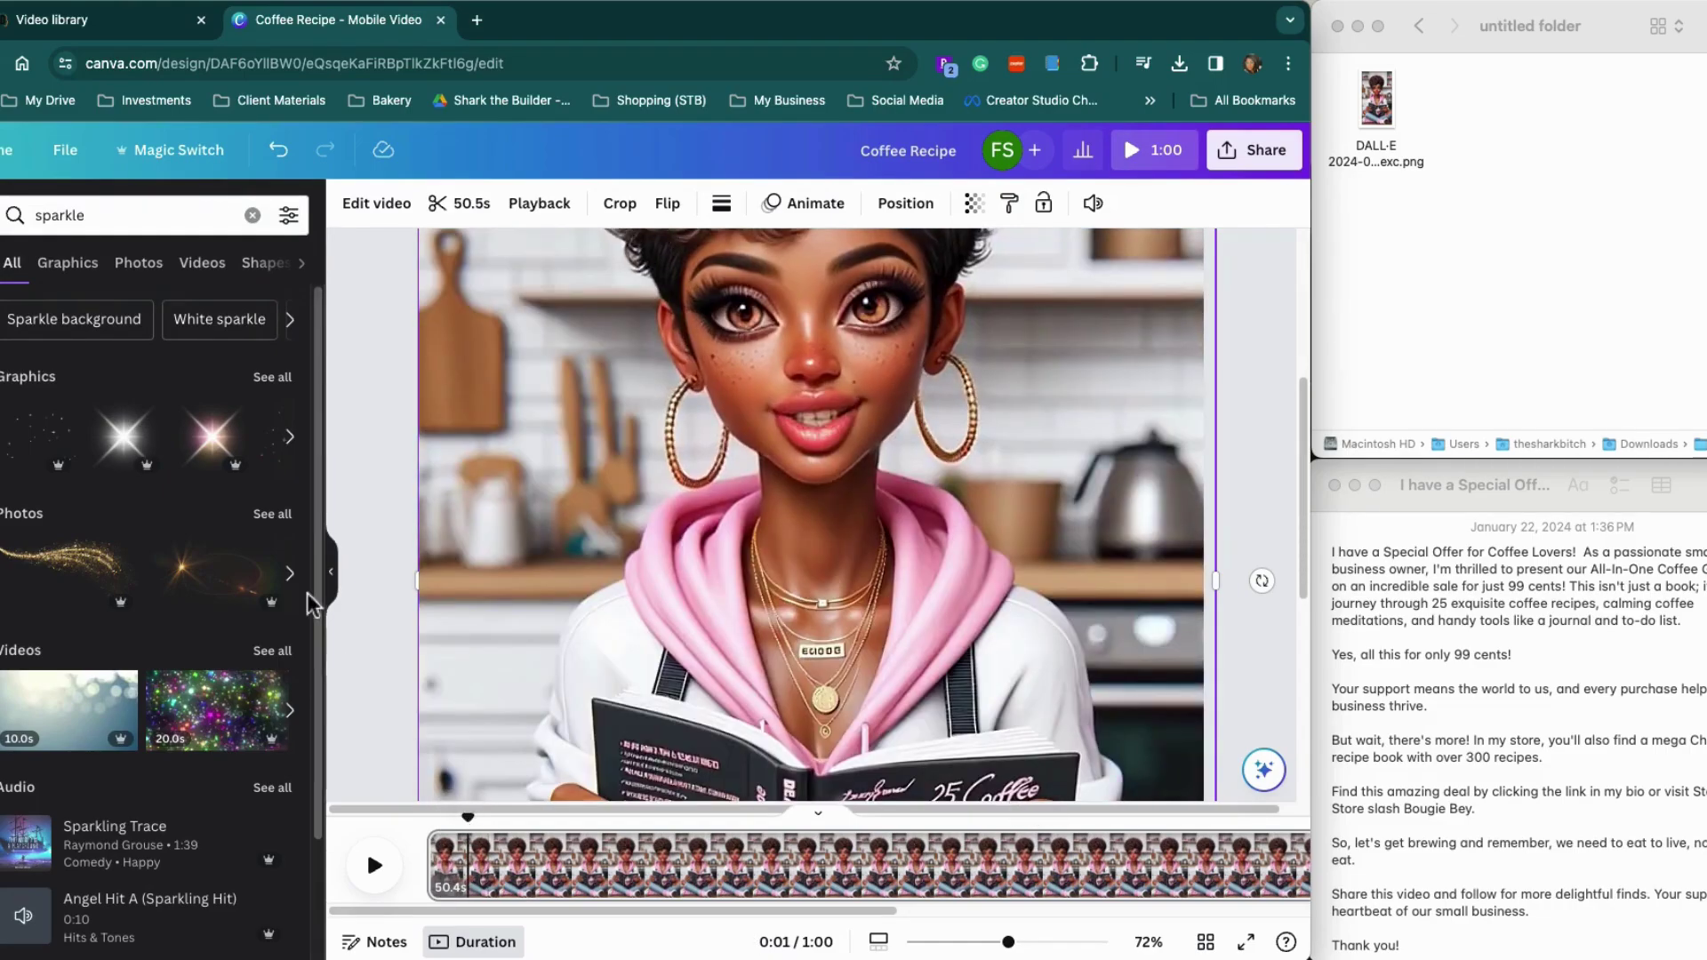
click(125, 439)
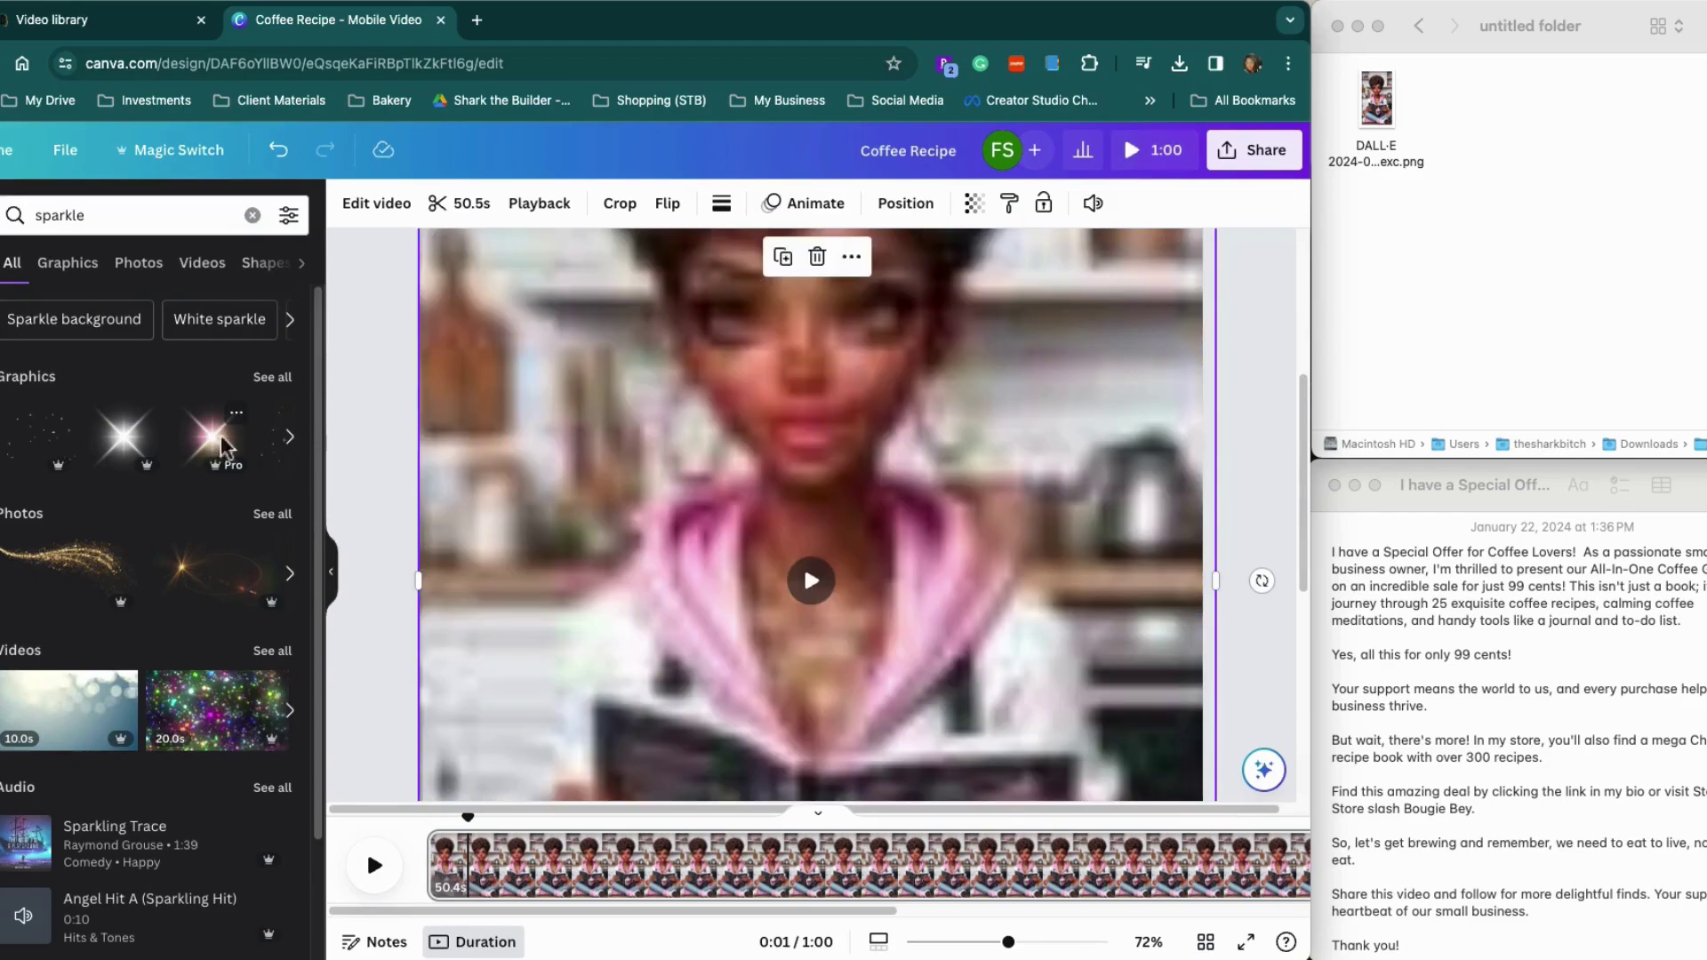
Step: Shrink the sparkle graphic to a small glint and move it onto the presenter's chest
drag(1123, 269, 745, 631)
drag(648, 733, 824, 585)
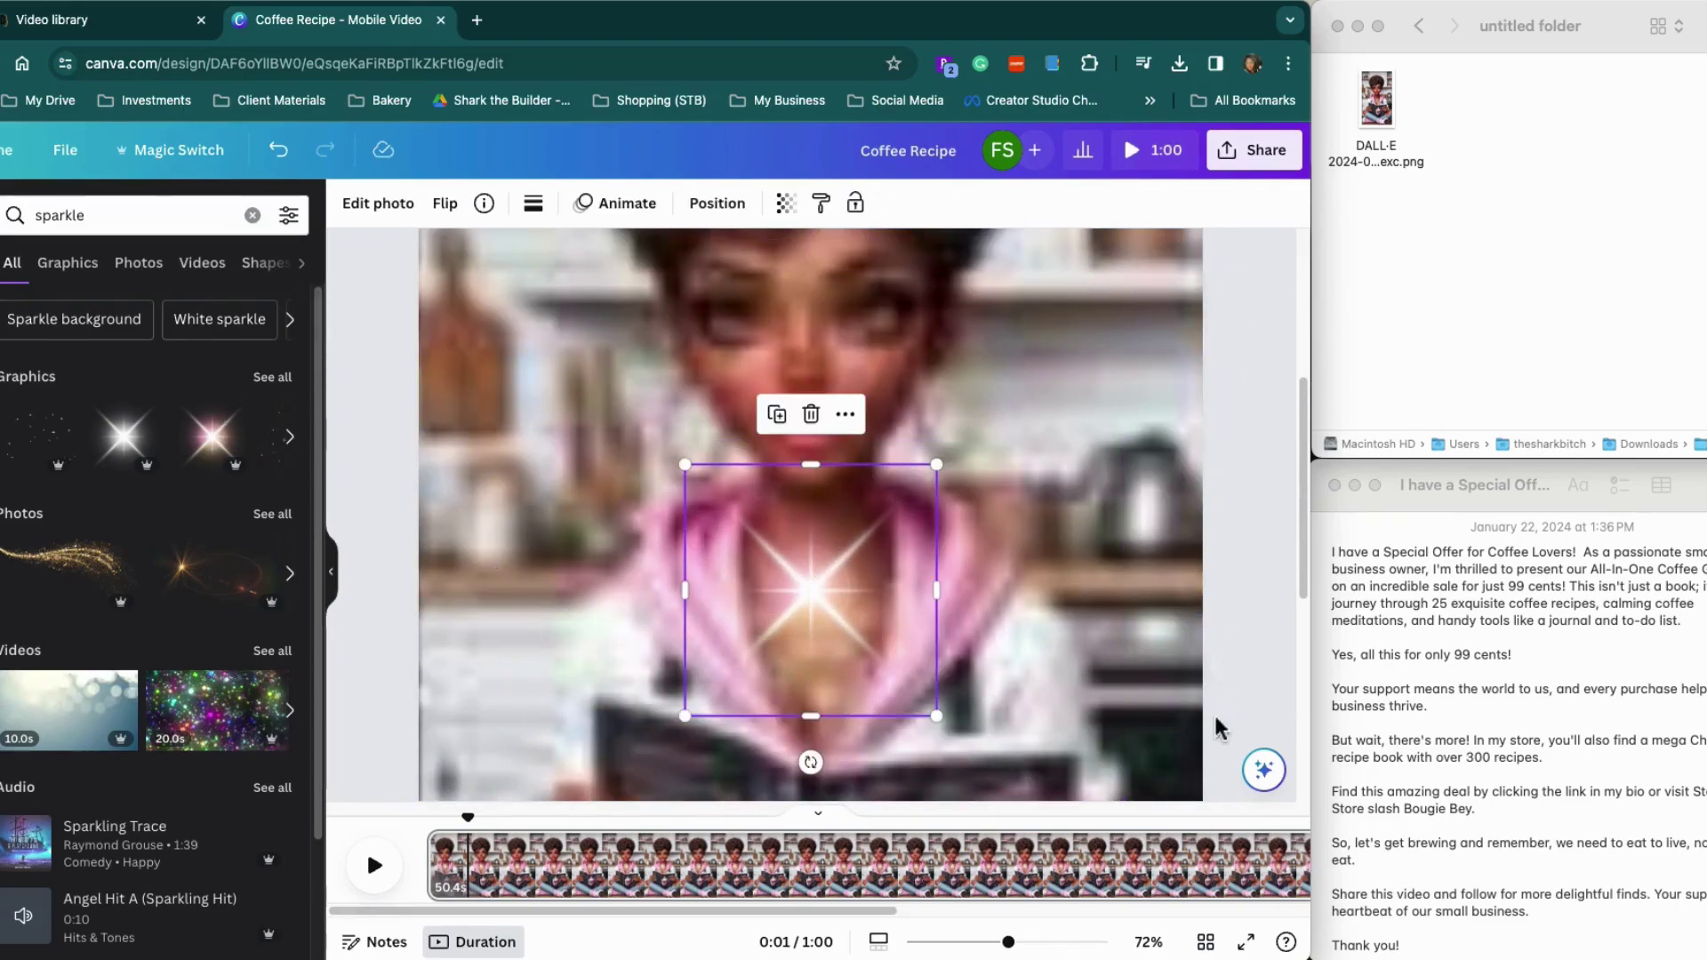
drag(481, 829, 506, 833)
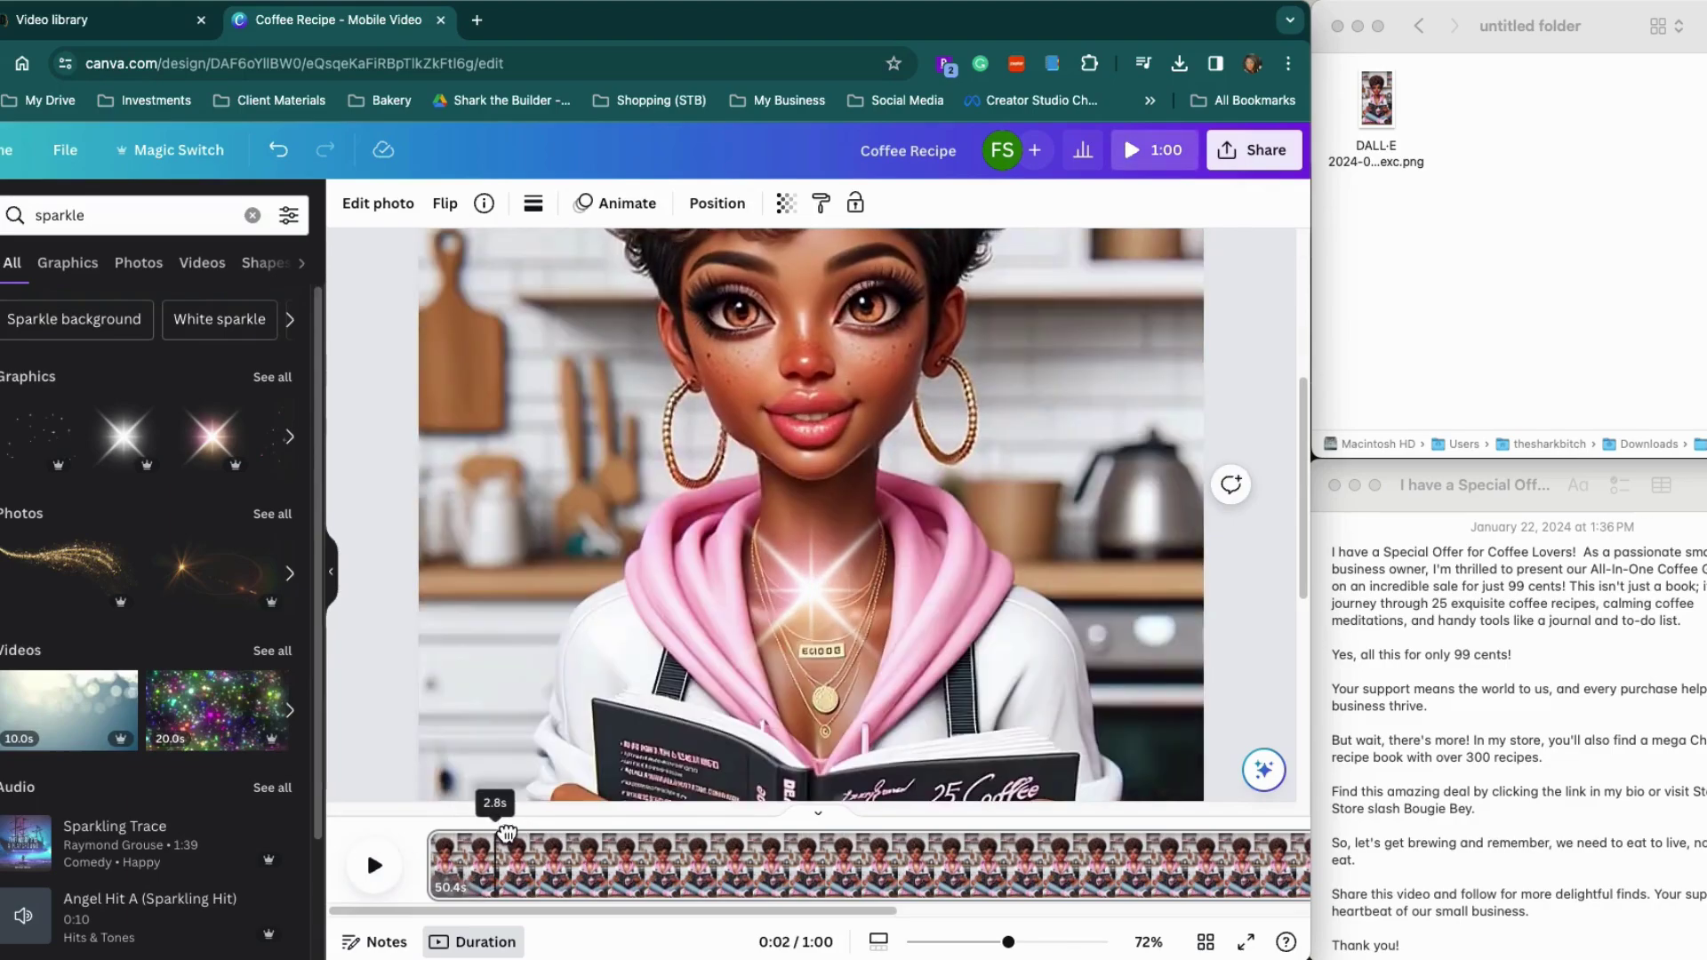
click(823, 664)
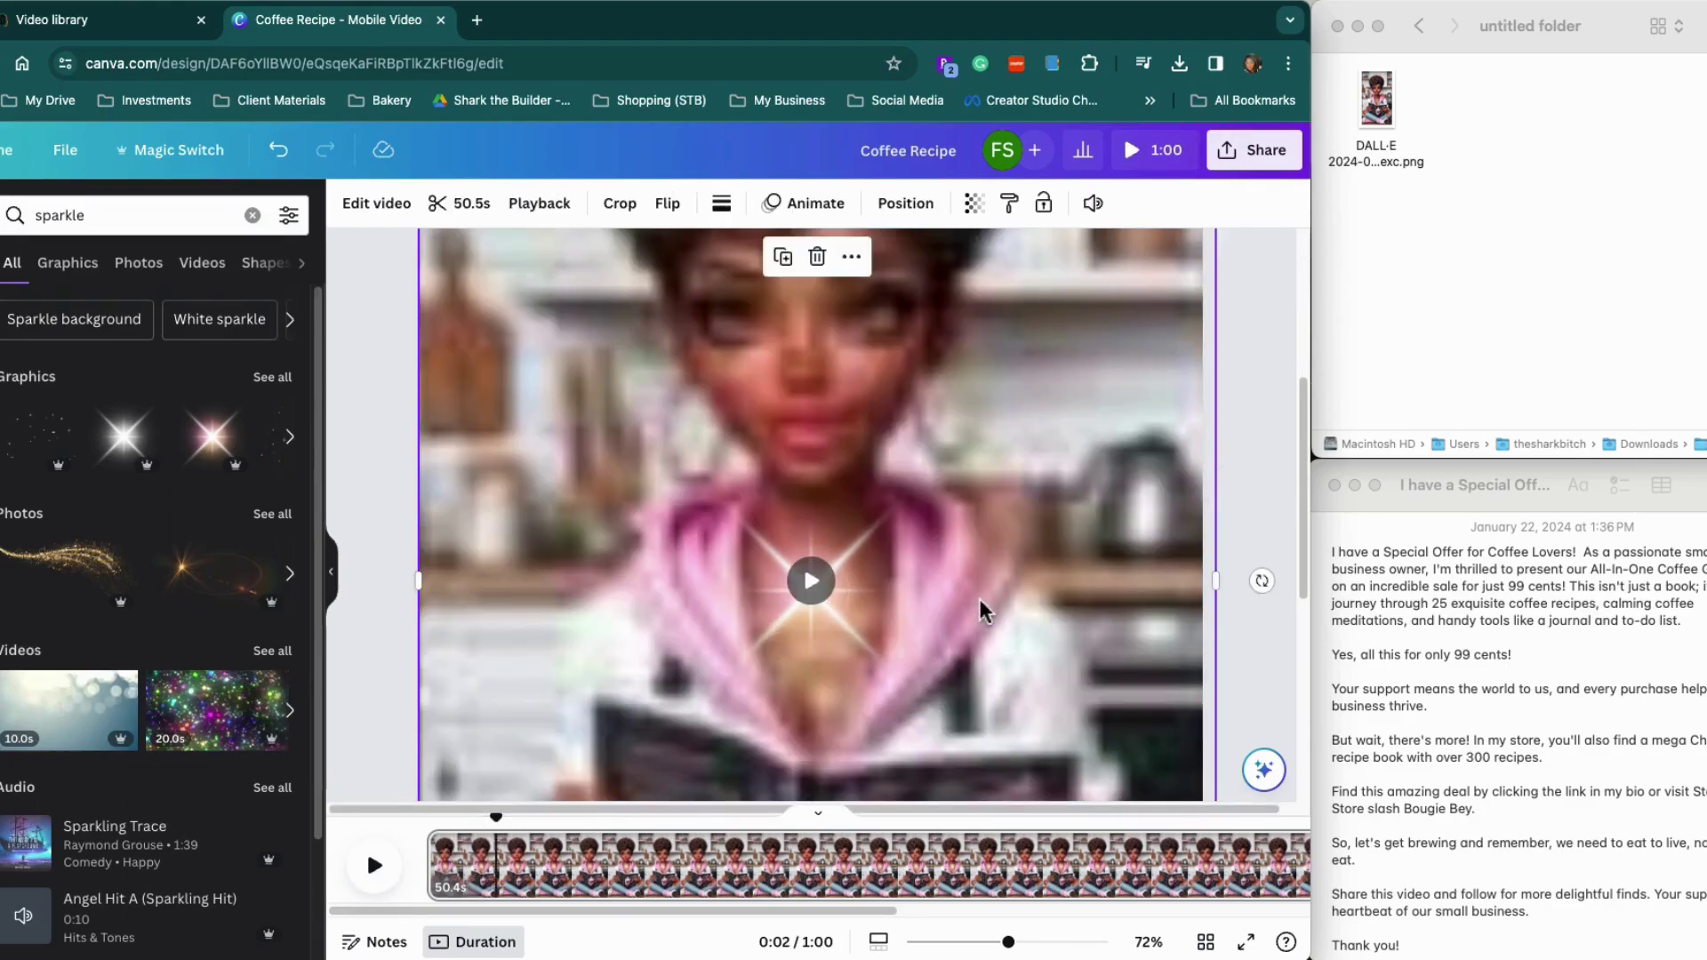
drag(851, 623, 857, 709)
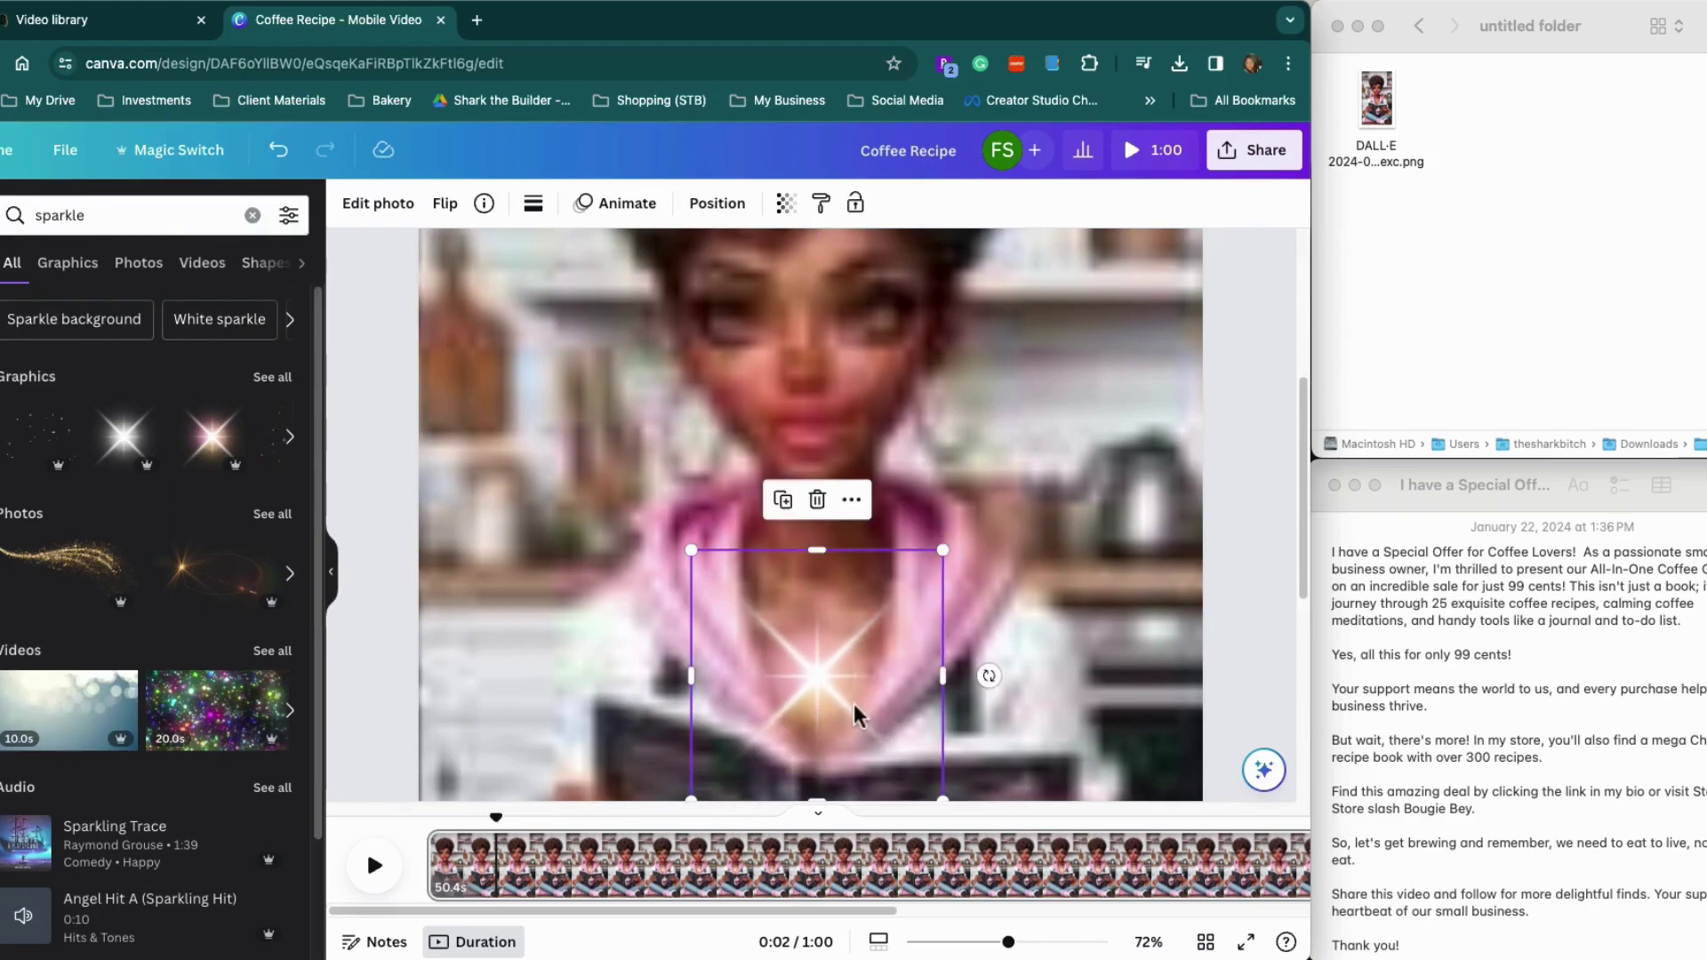
drag(696, 801, 876, 632)
Step: Centre the sparkle horizontally on the necklace pendant, checking it at 2.9 seconds
click(982, 683)
click(498, 819)
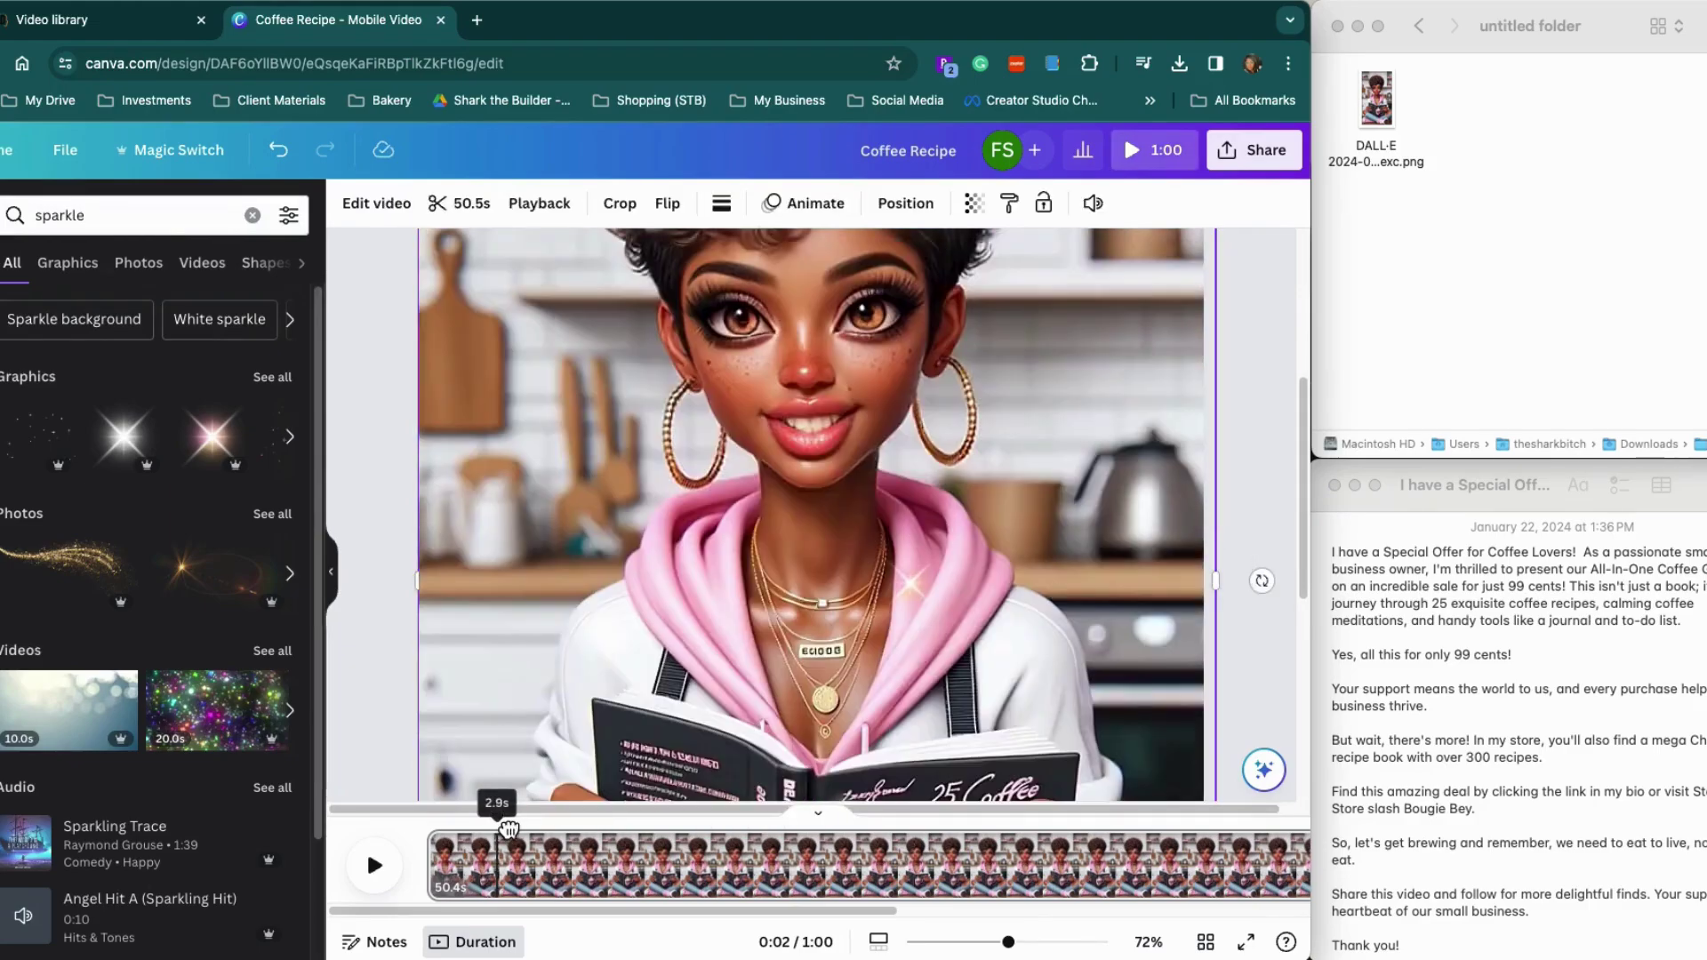
click(911, 584)
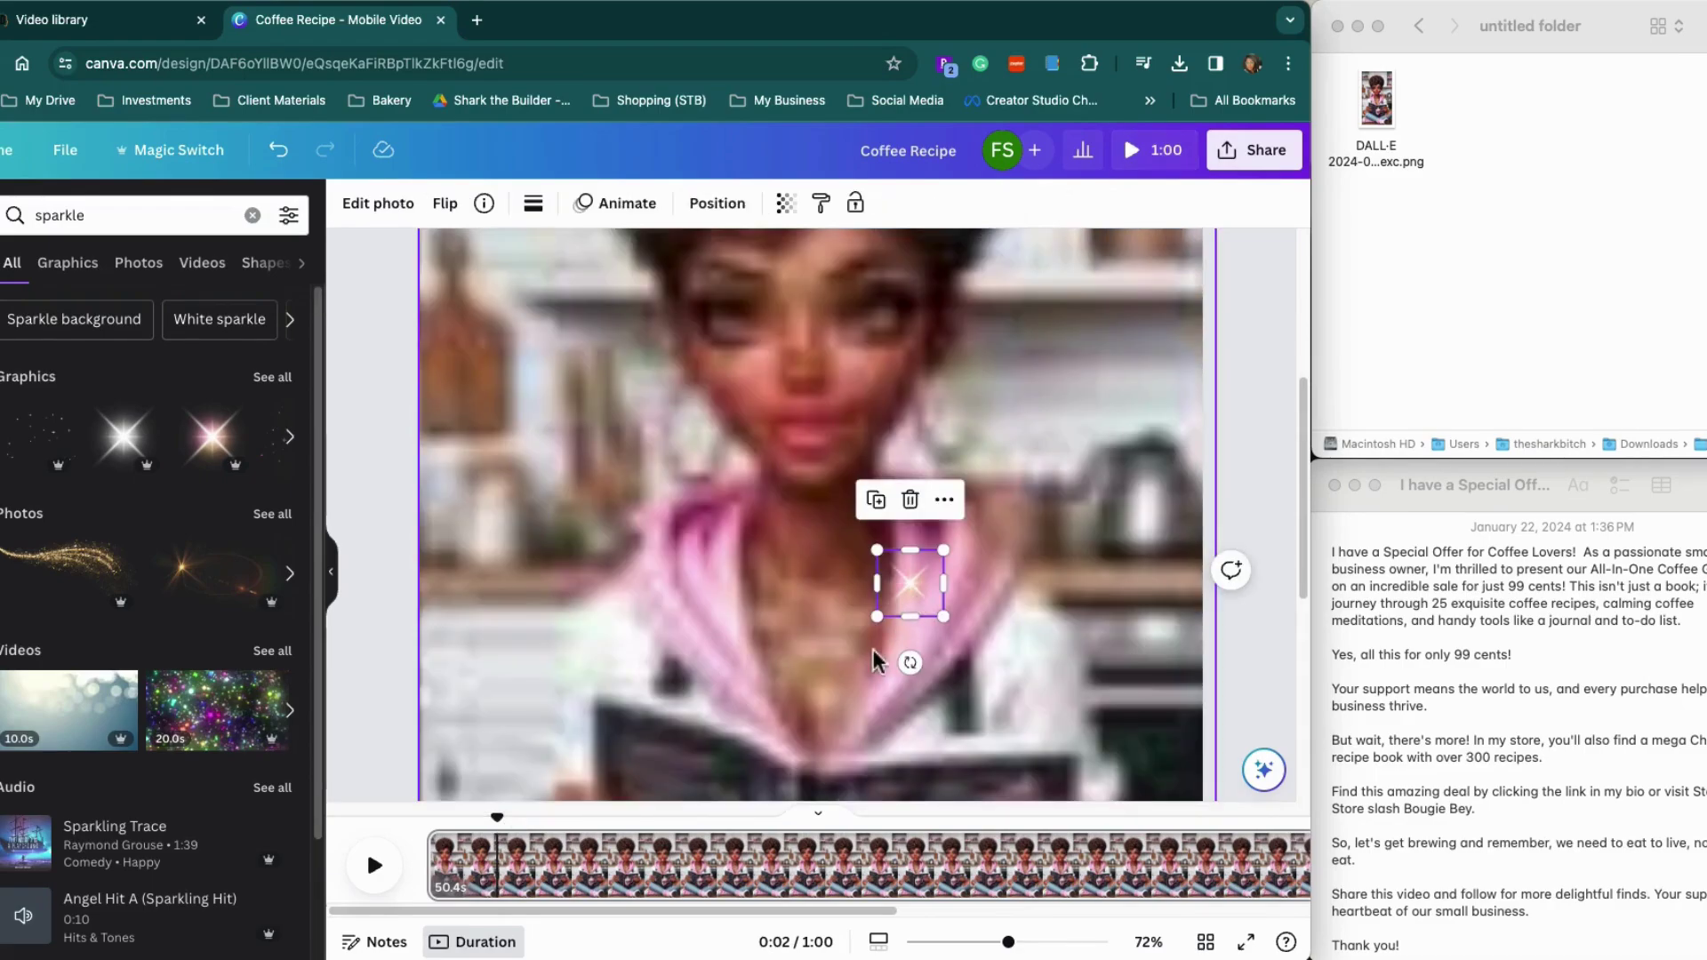
drag(916, 583, 829, 702)
click(1083, 725)
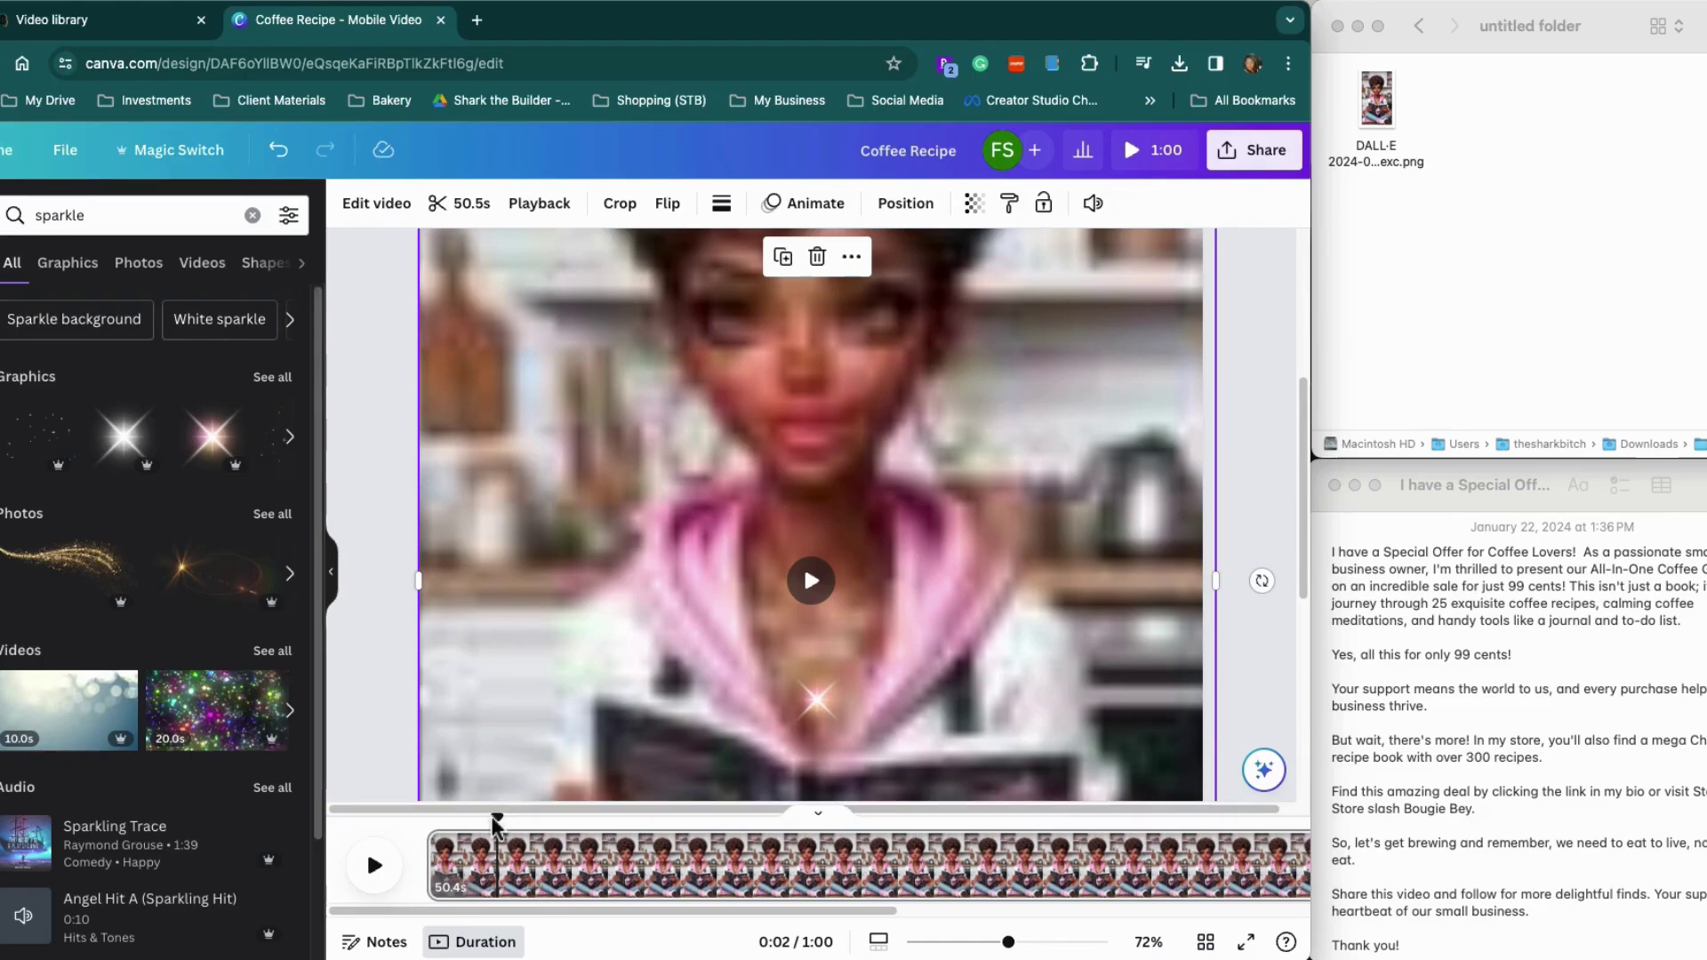
drag(502, 829, 506, 831)
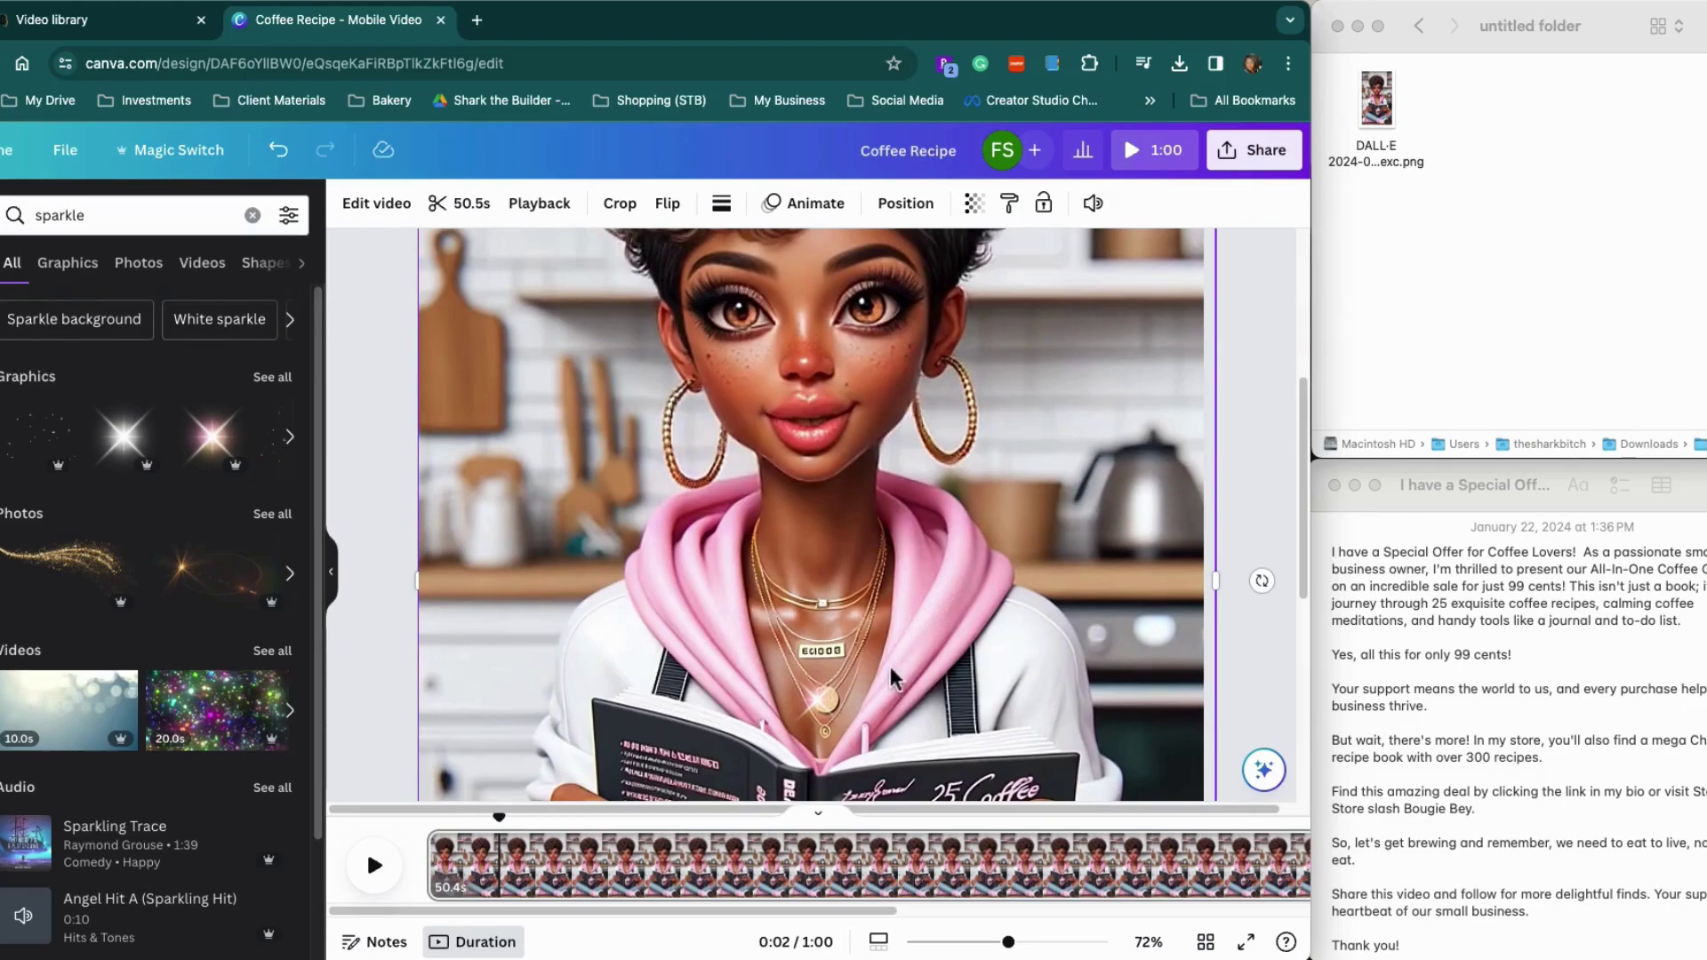
click(815, 700)
mouse_move(820, 701)
mouse_down()
mouse_move(833, 693)
mouse_move(824, 703)
mouse_up()
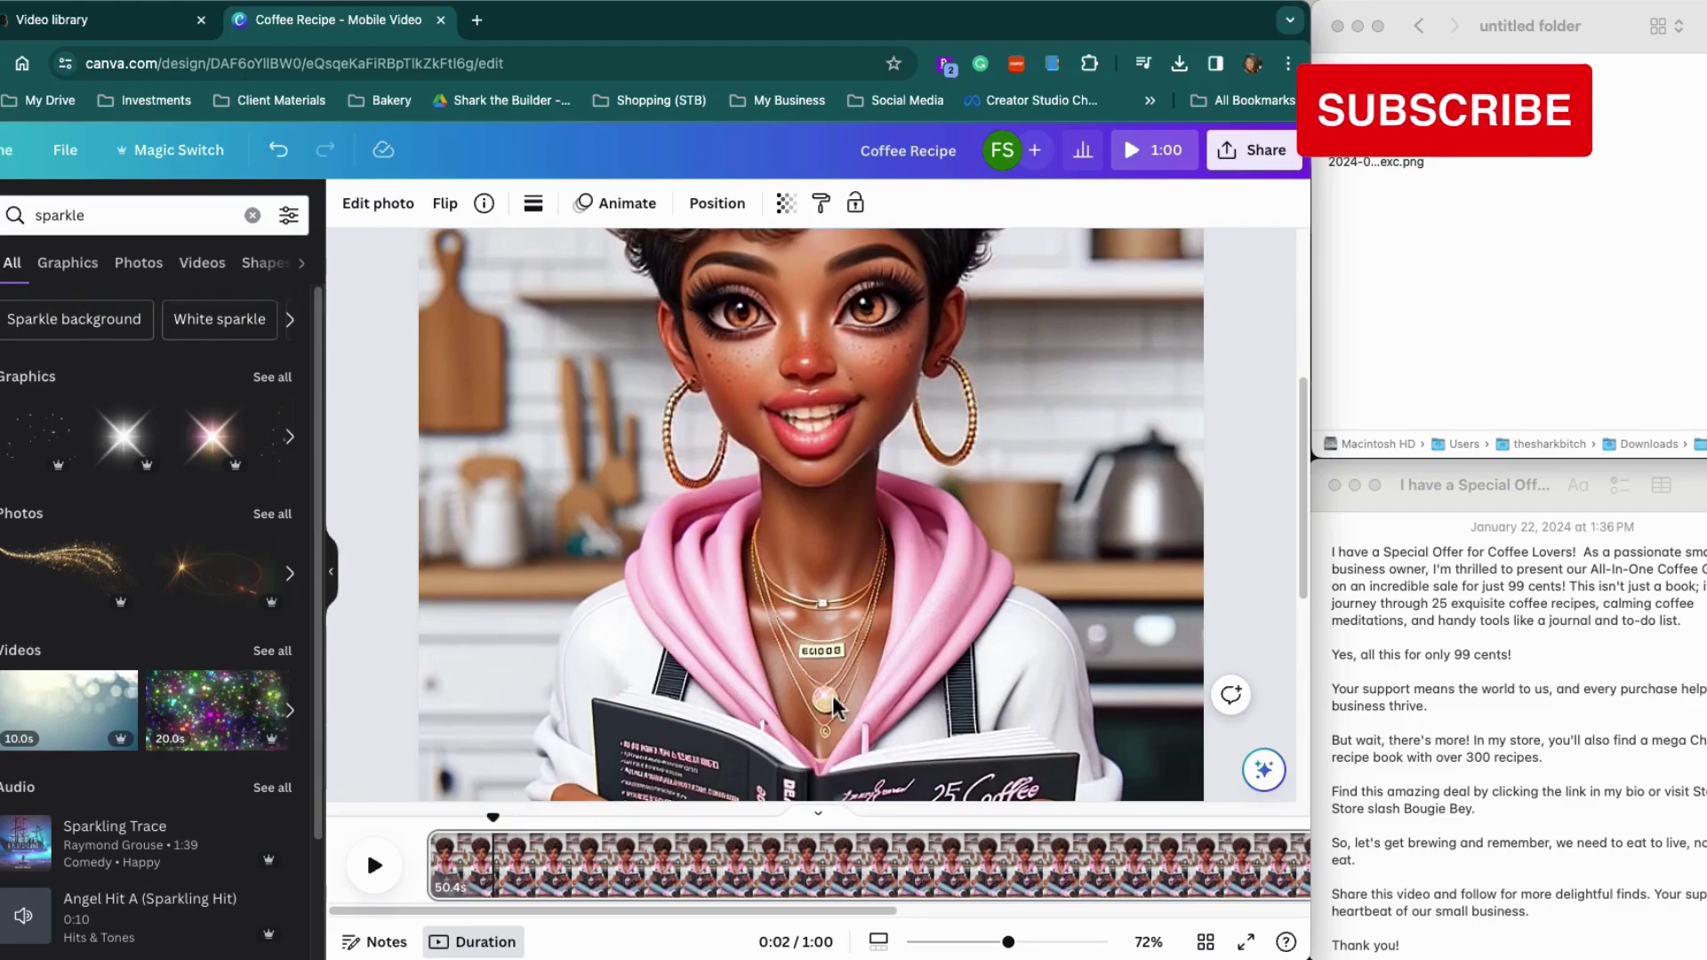
Step: Give the sparkle the Breathe photo animation and the Flicker motion effect
click(728, 204)
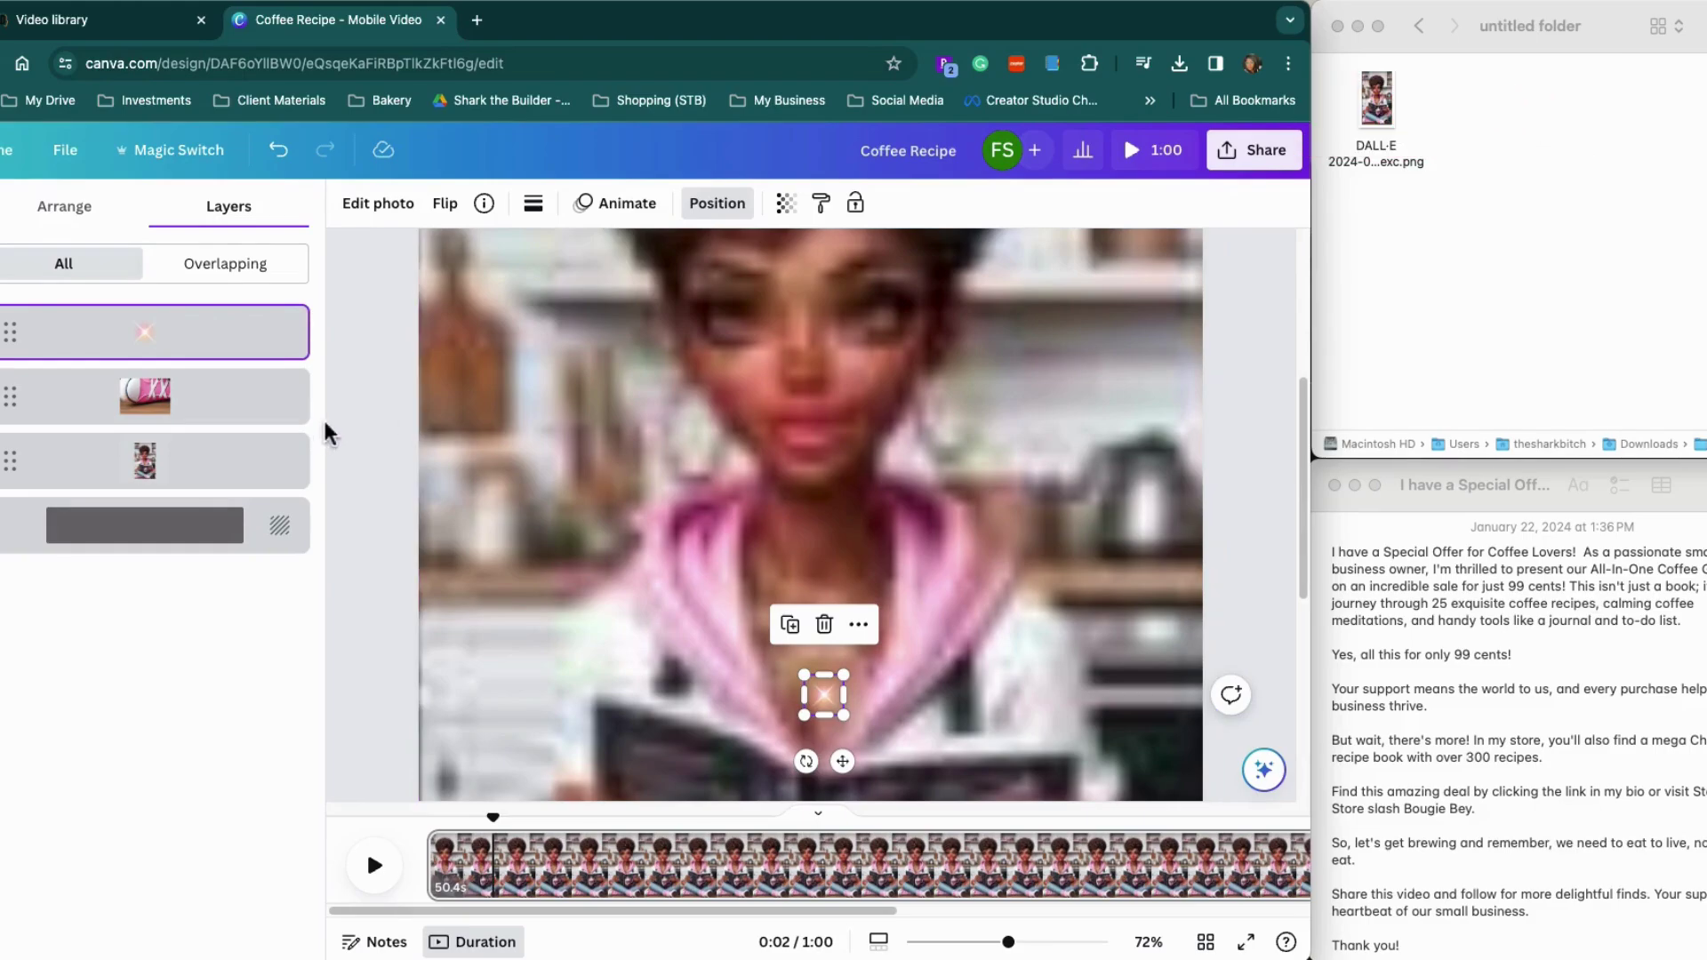
click(633, 208)
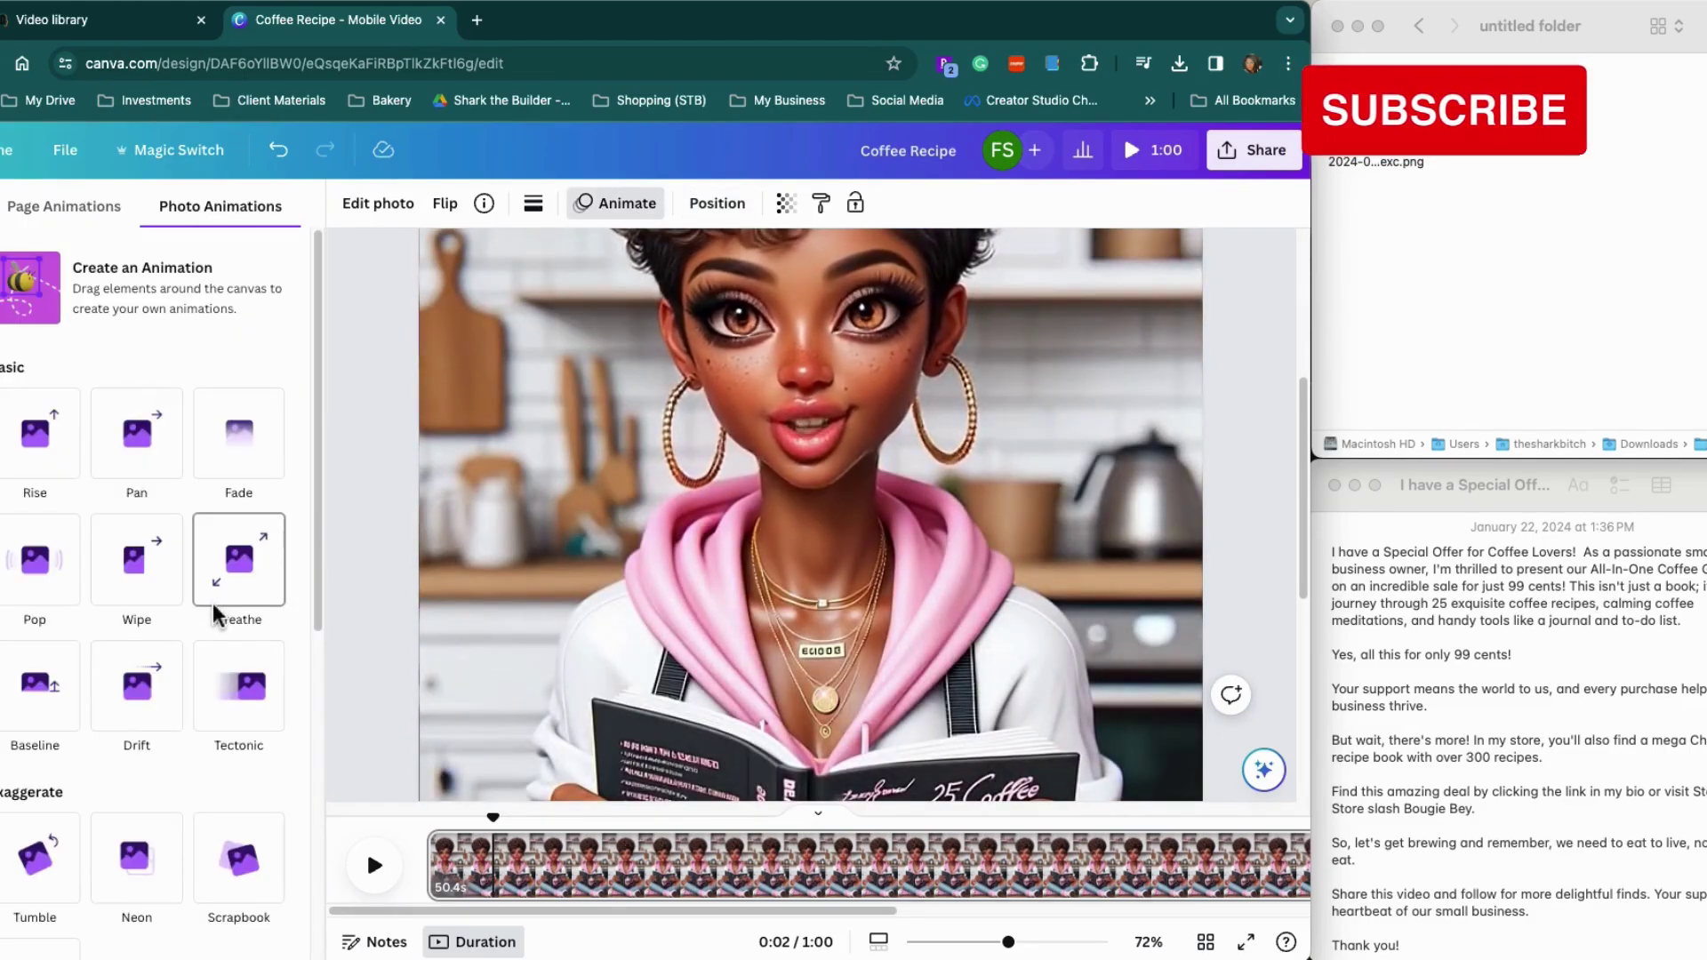
click(222, 576)
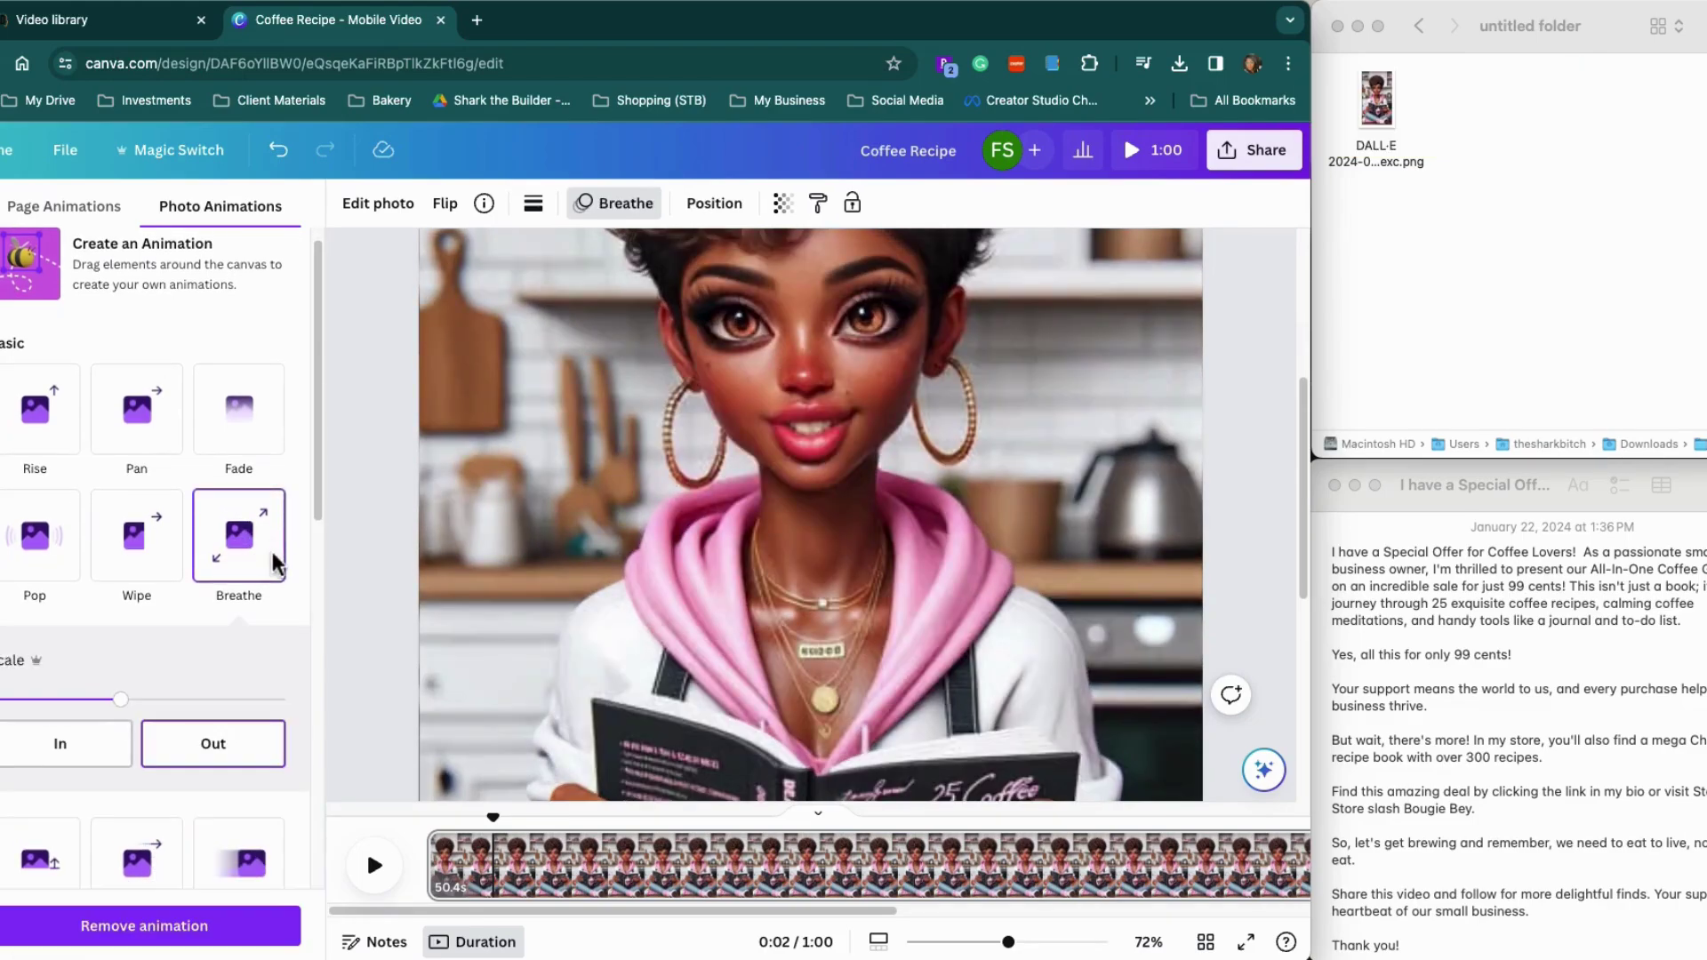
scroll(267, 562, down, 8)
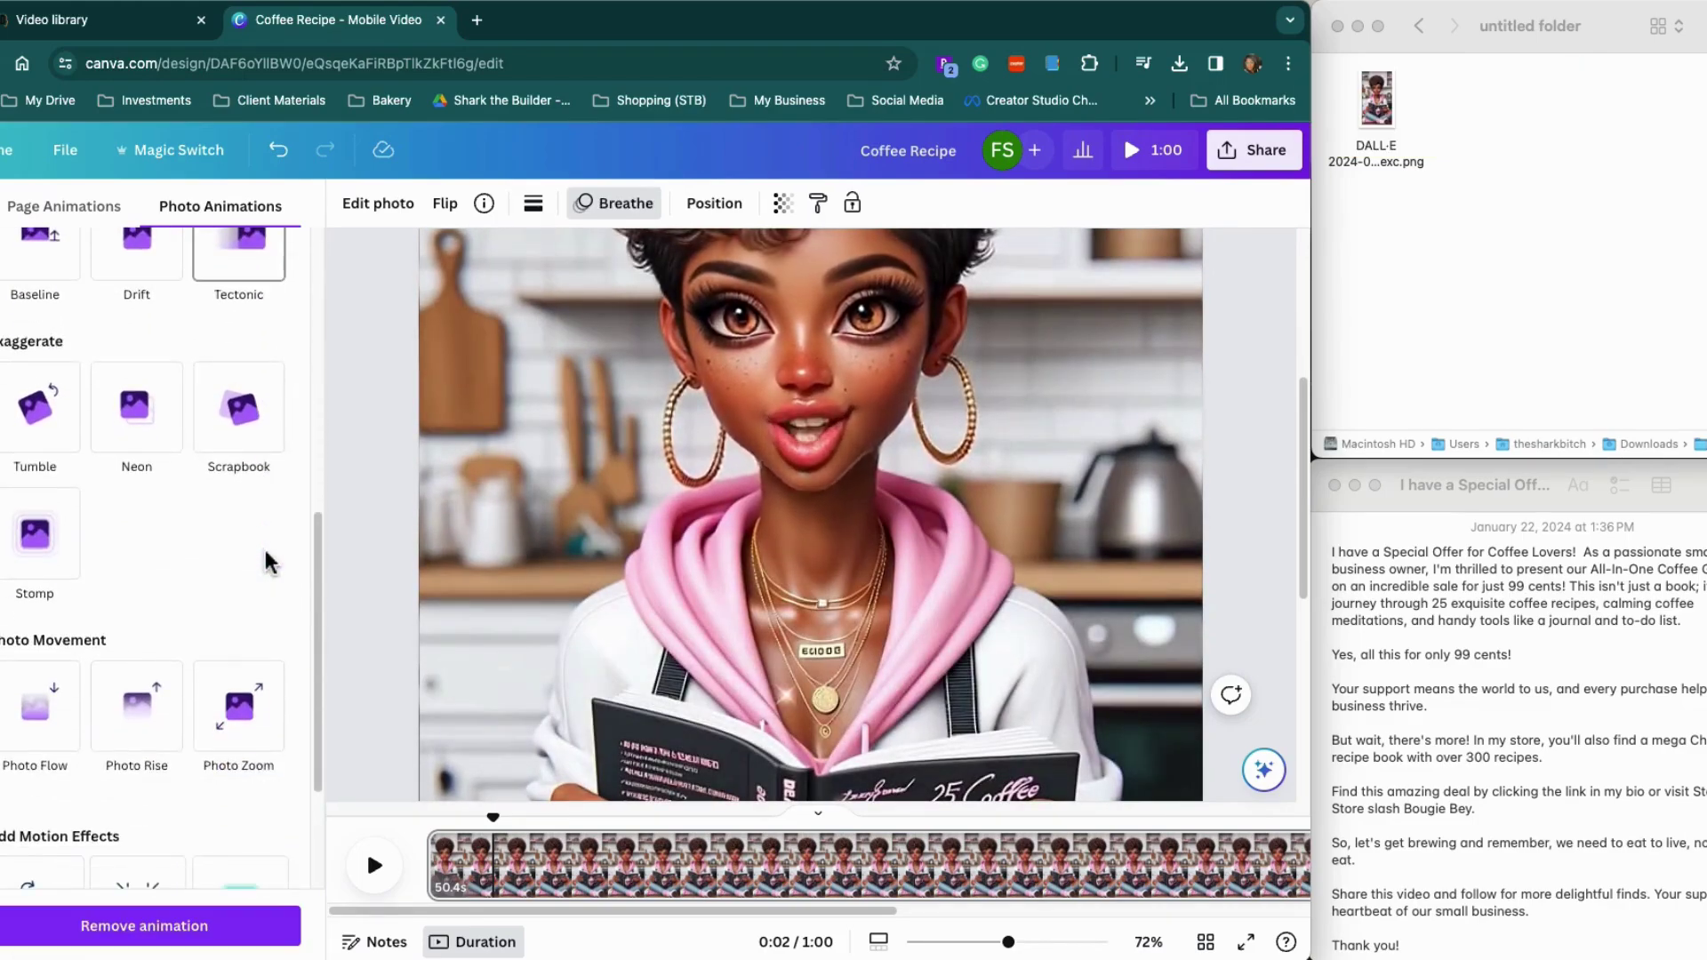
click(140, 695)
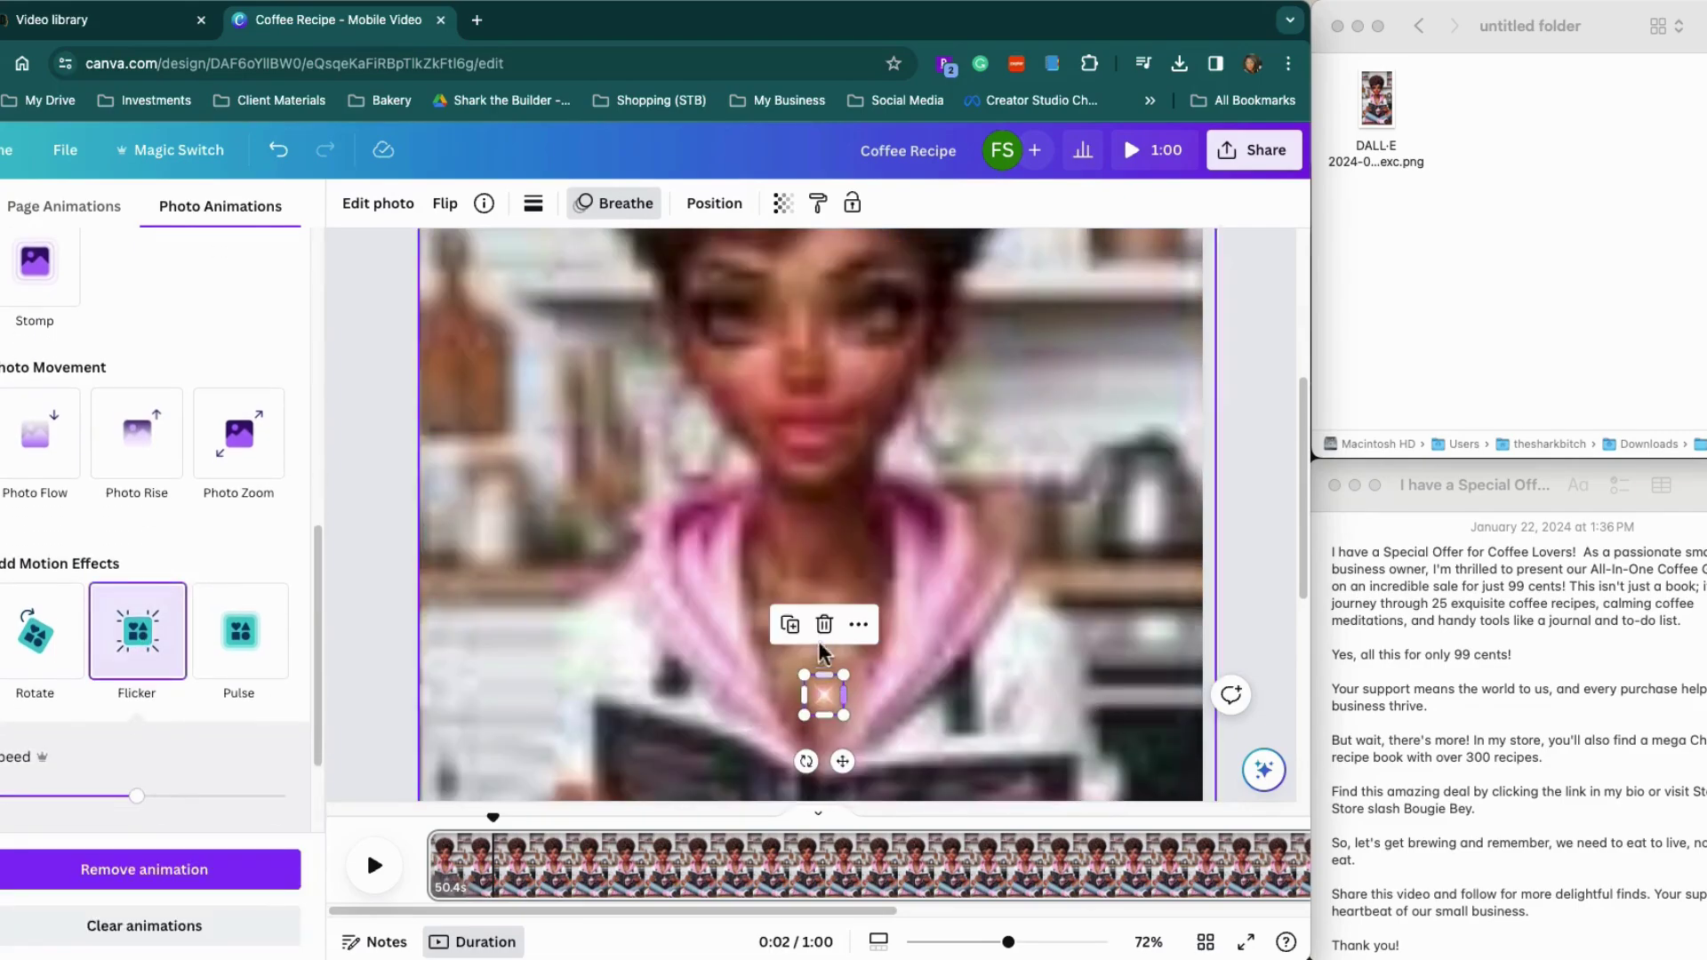
mouse_move(828, 712)
mouse_down()
mouse_move(840, 724)
mouse_move(828, 713)
mouse_up()
Step: Play the video preview, zoomed out to show the whole page
click(931, 721)
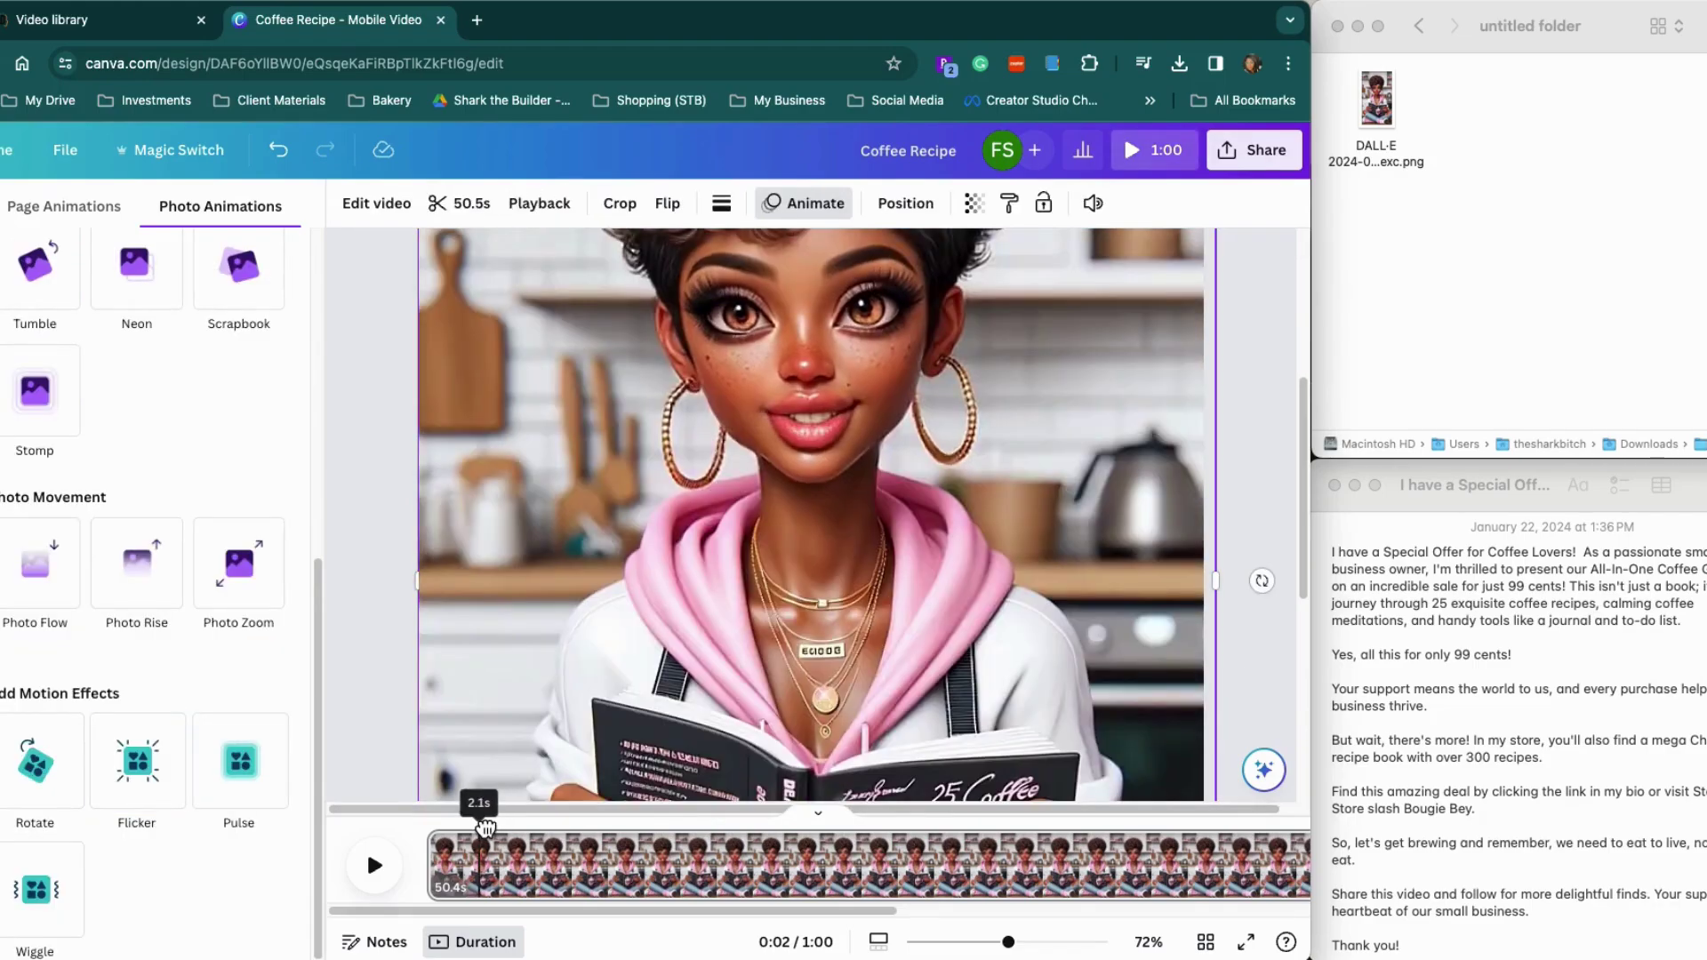
click(374, 868)
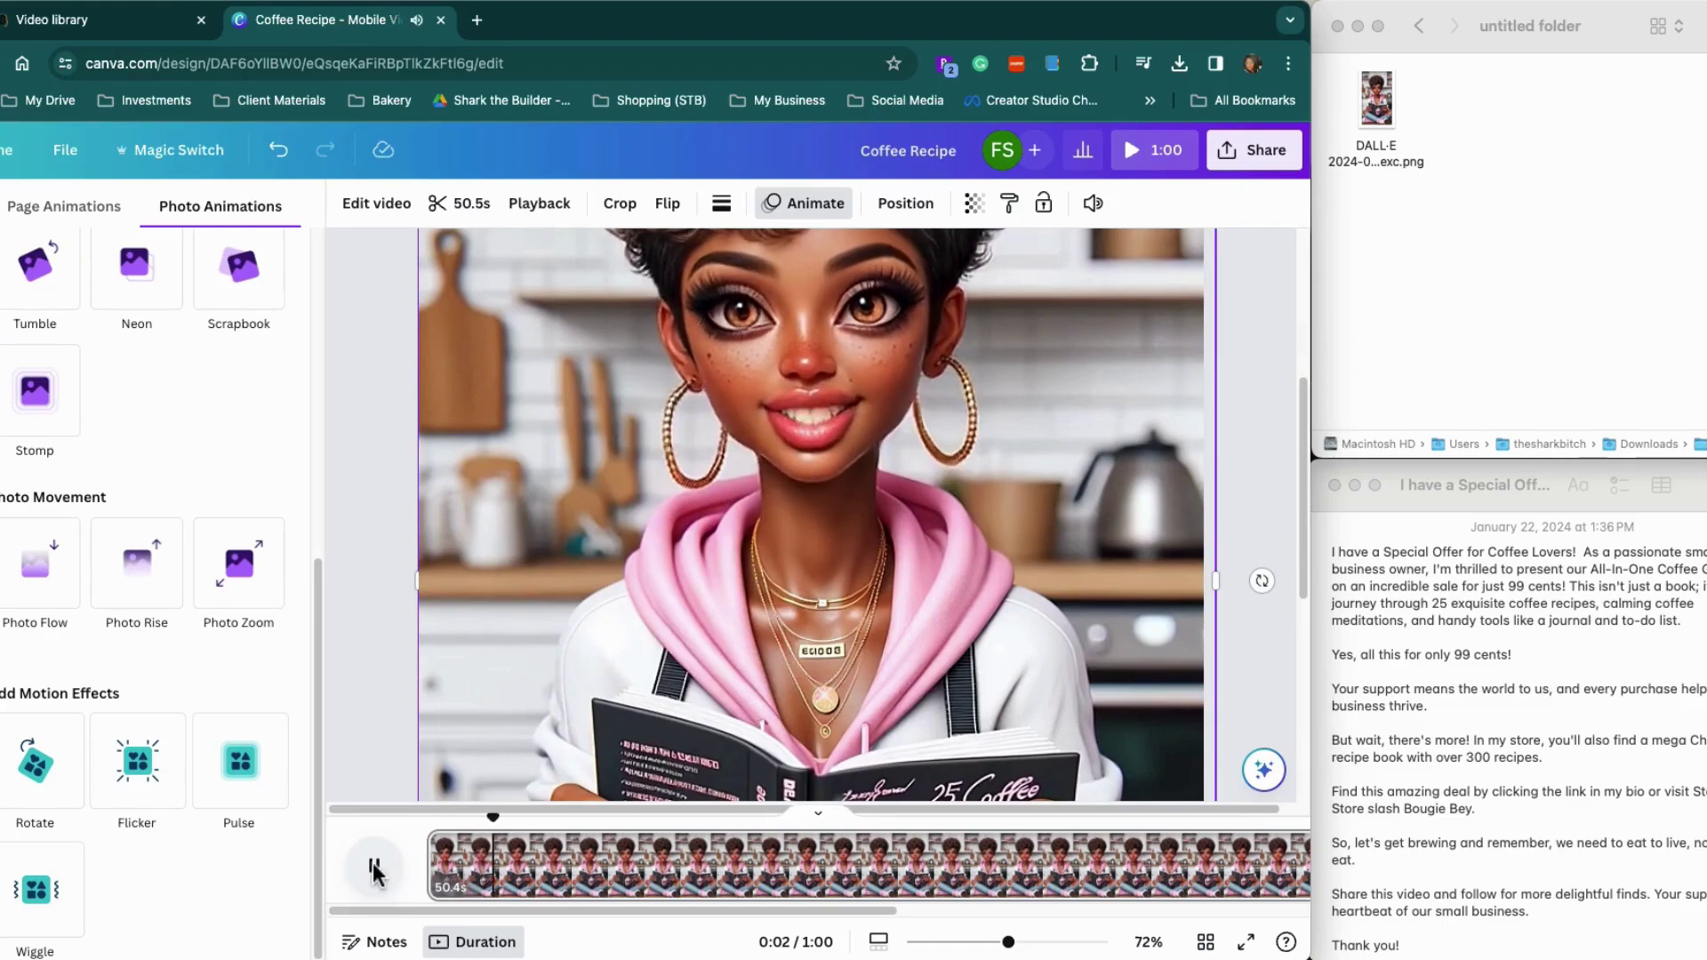
drag(1008, 942, 970, 941)
click(374, 867)
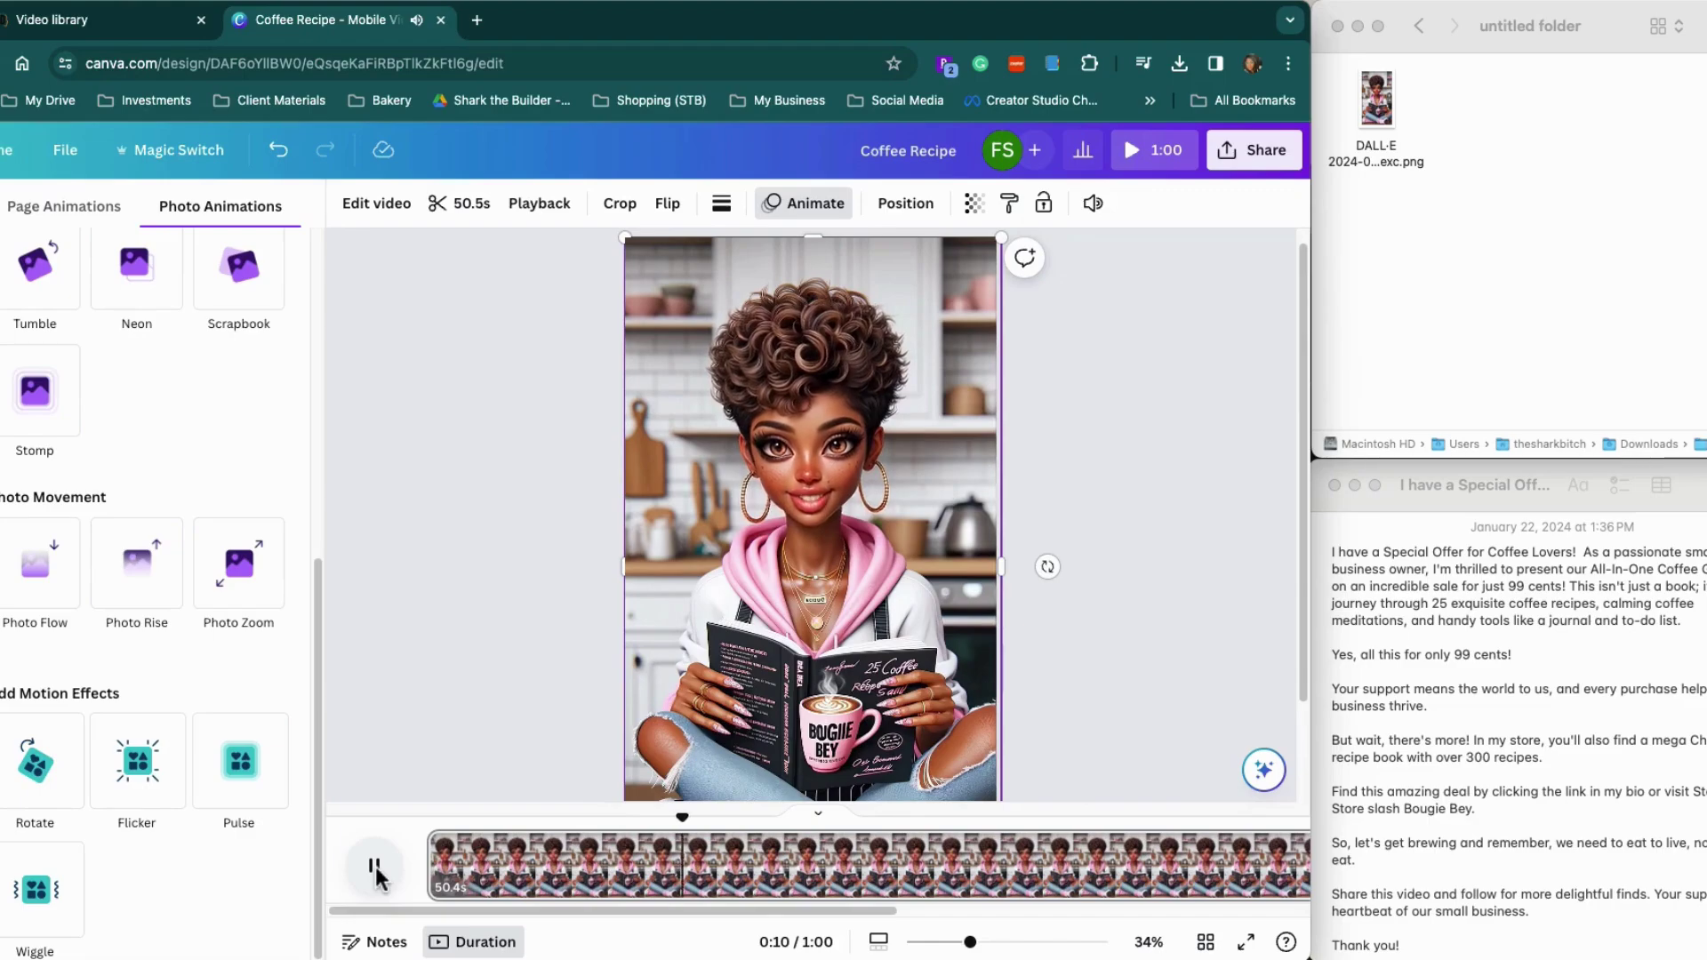
click(374, 868)
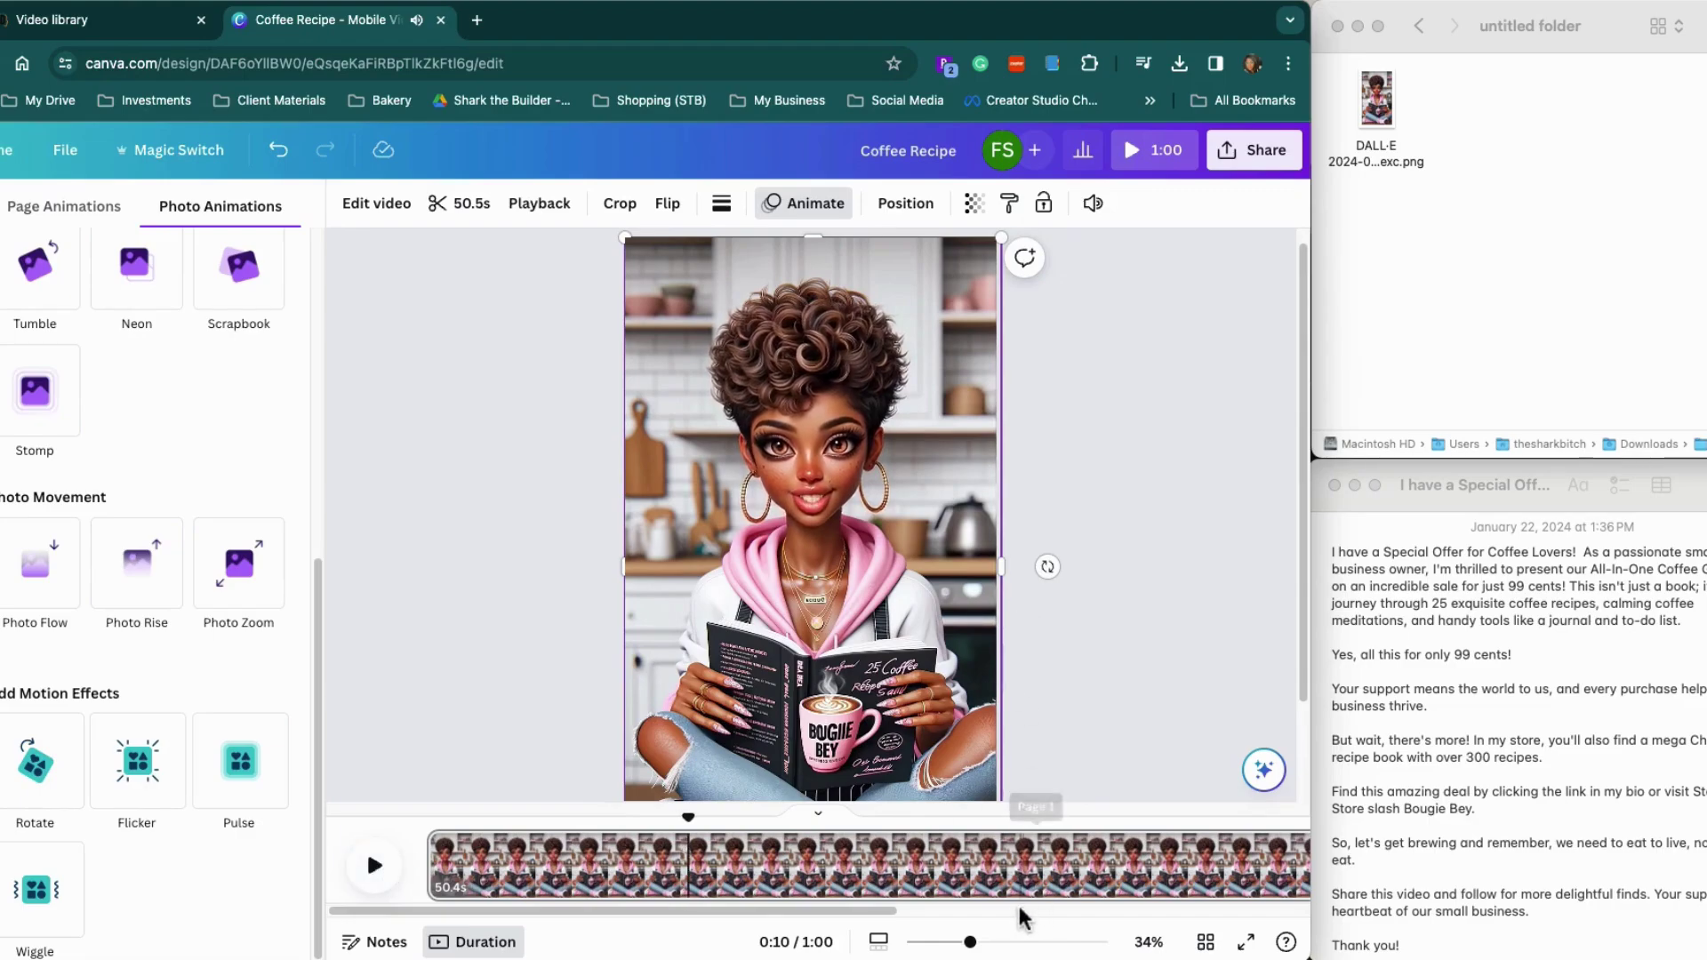
drag(970, 941, 1025, 945)
scroll(1022, 658, down, 5)
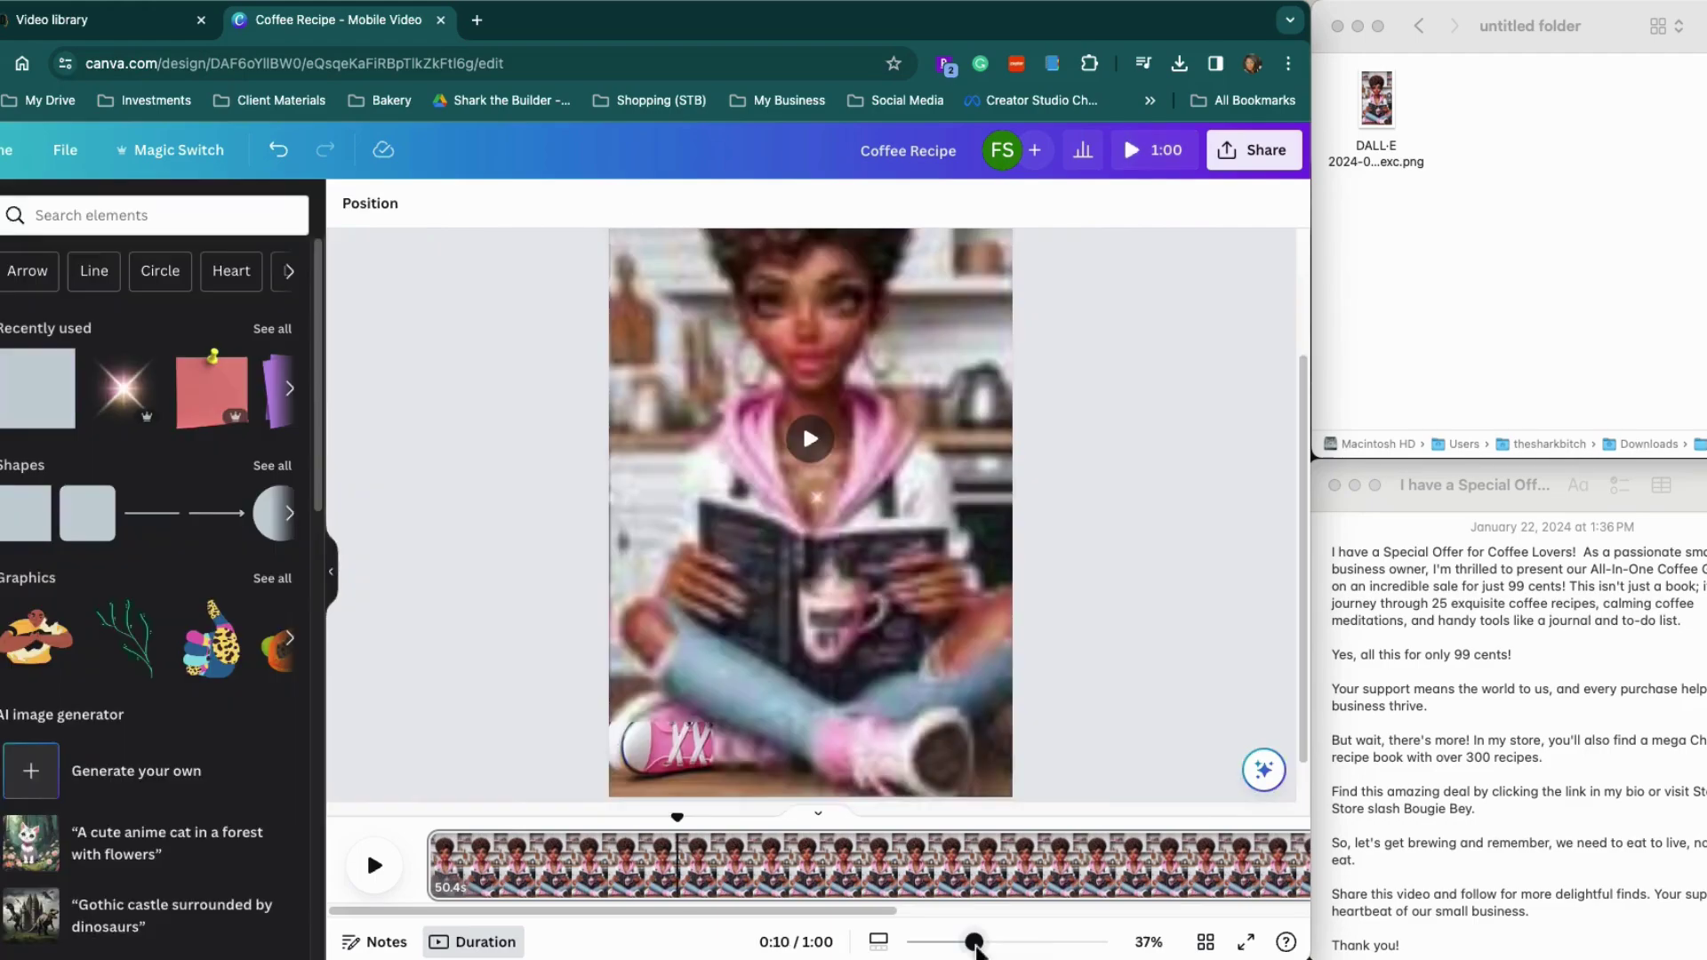
drag(1024, 942, 964, 945)
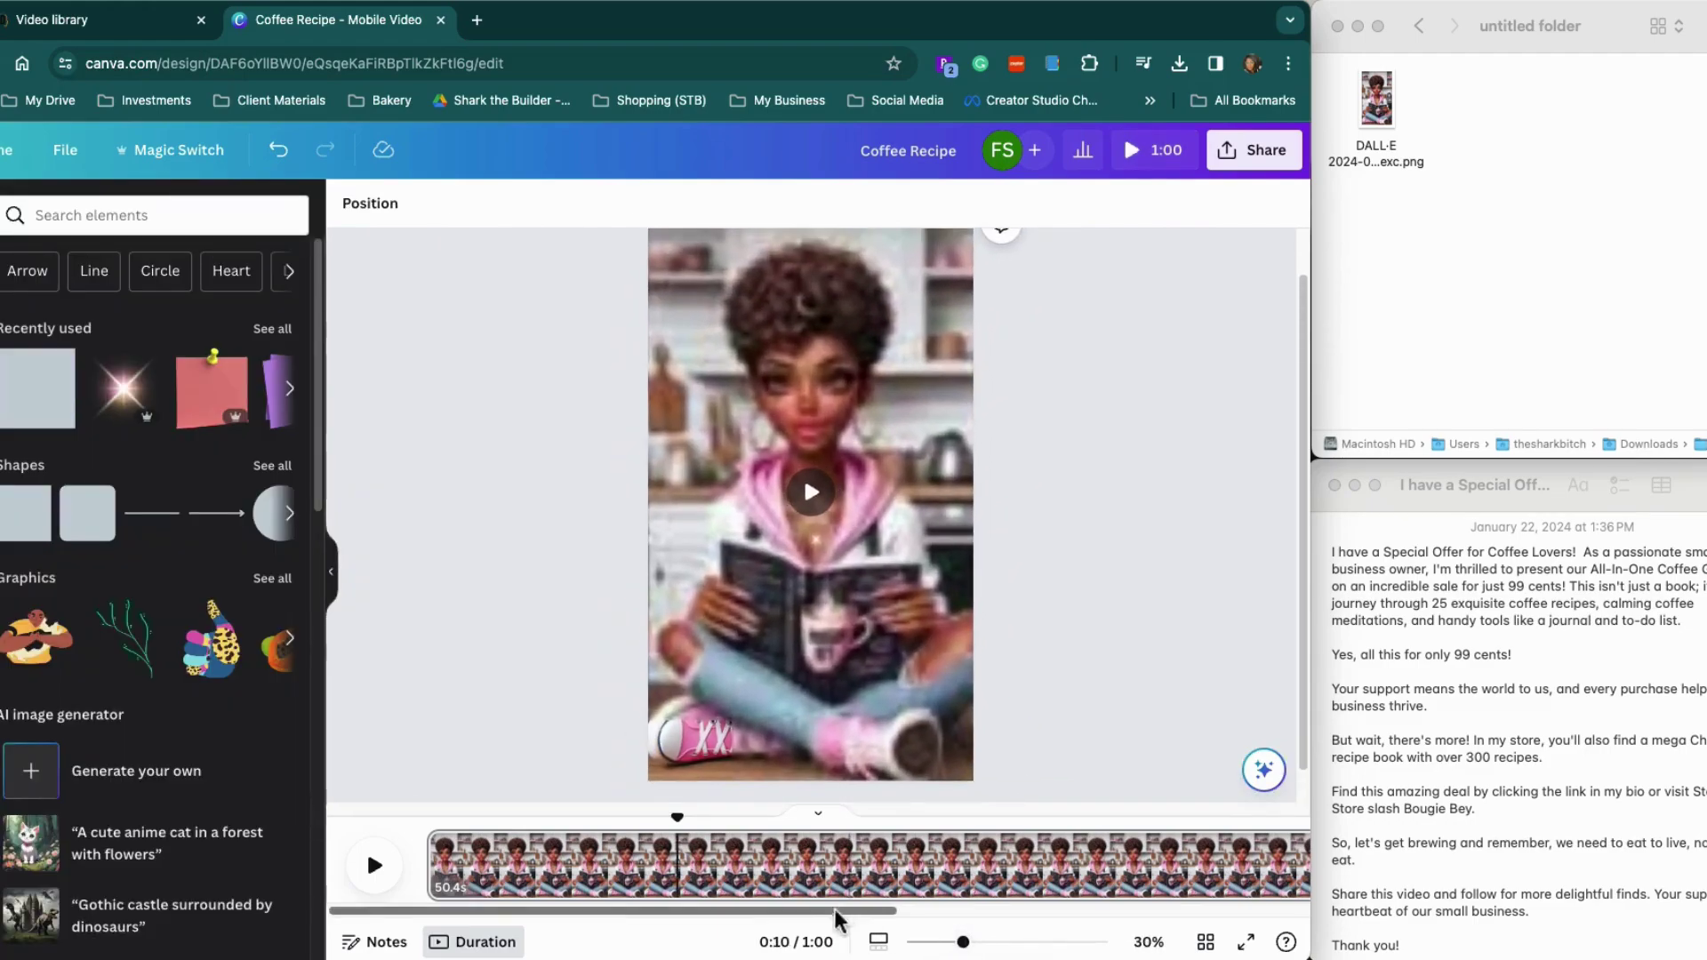
click(436, 825)
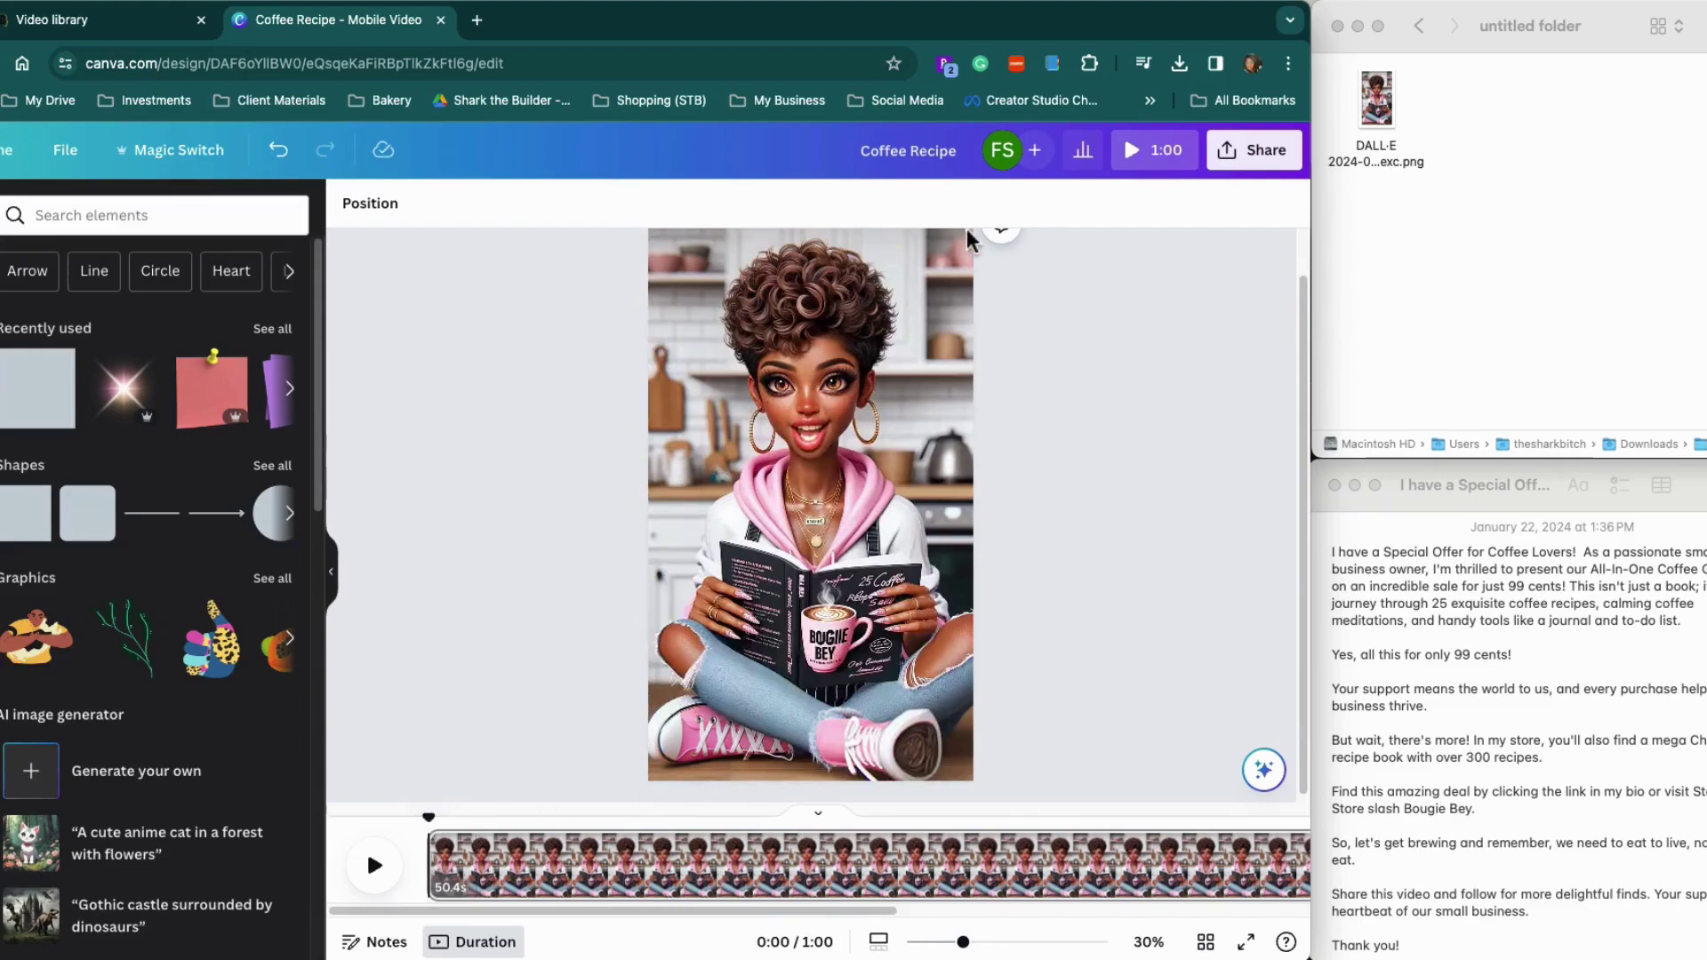
click(1156, 153)
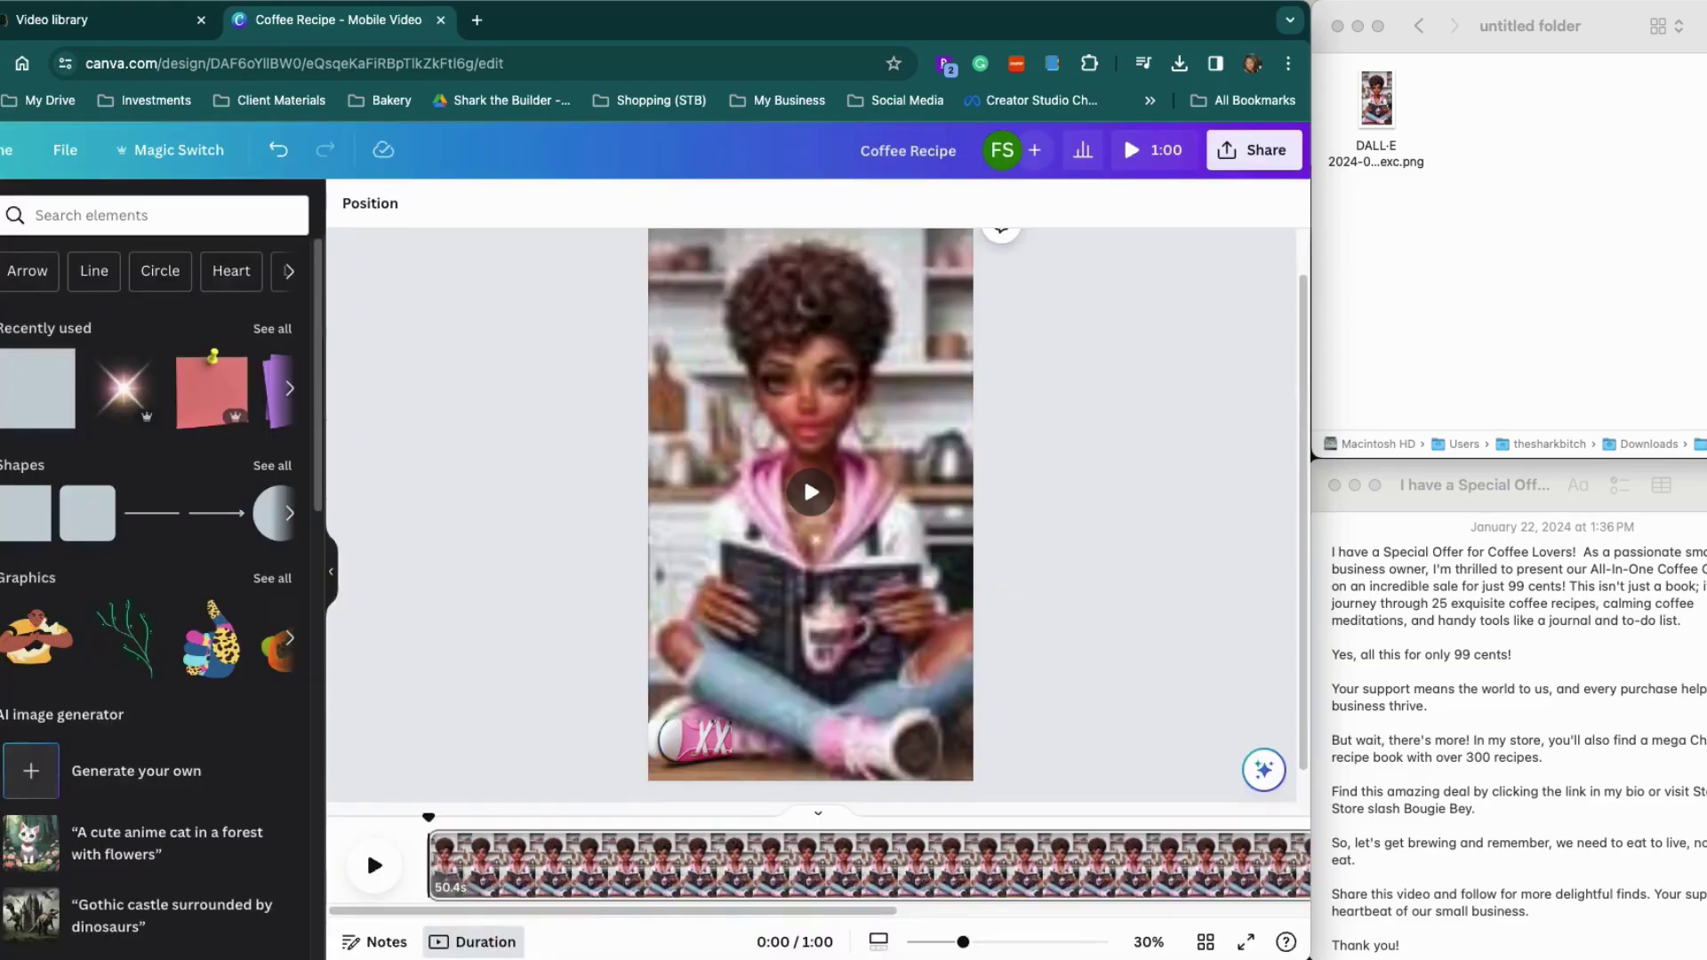
click(460, 838)
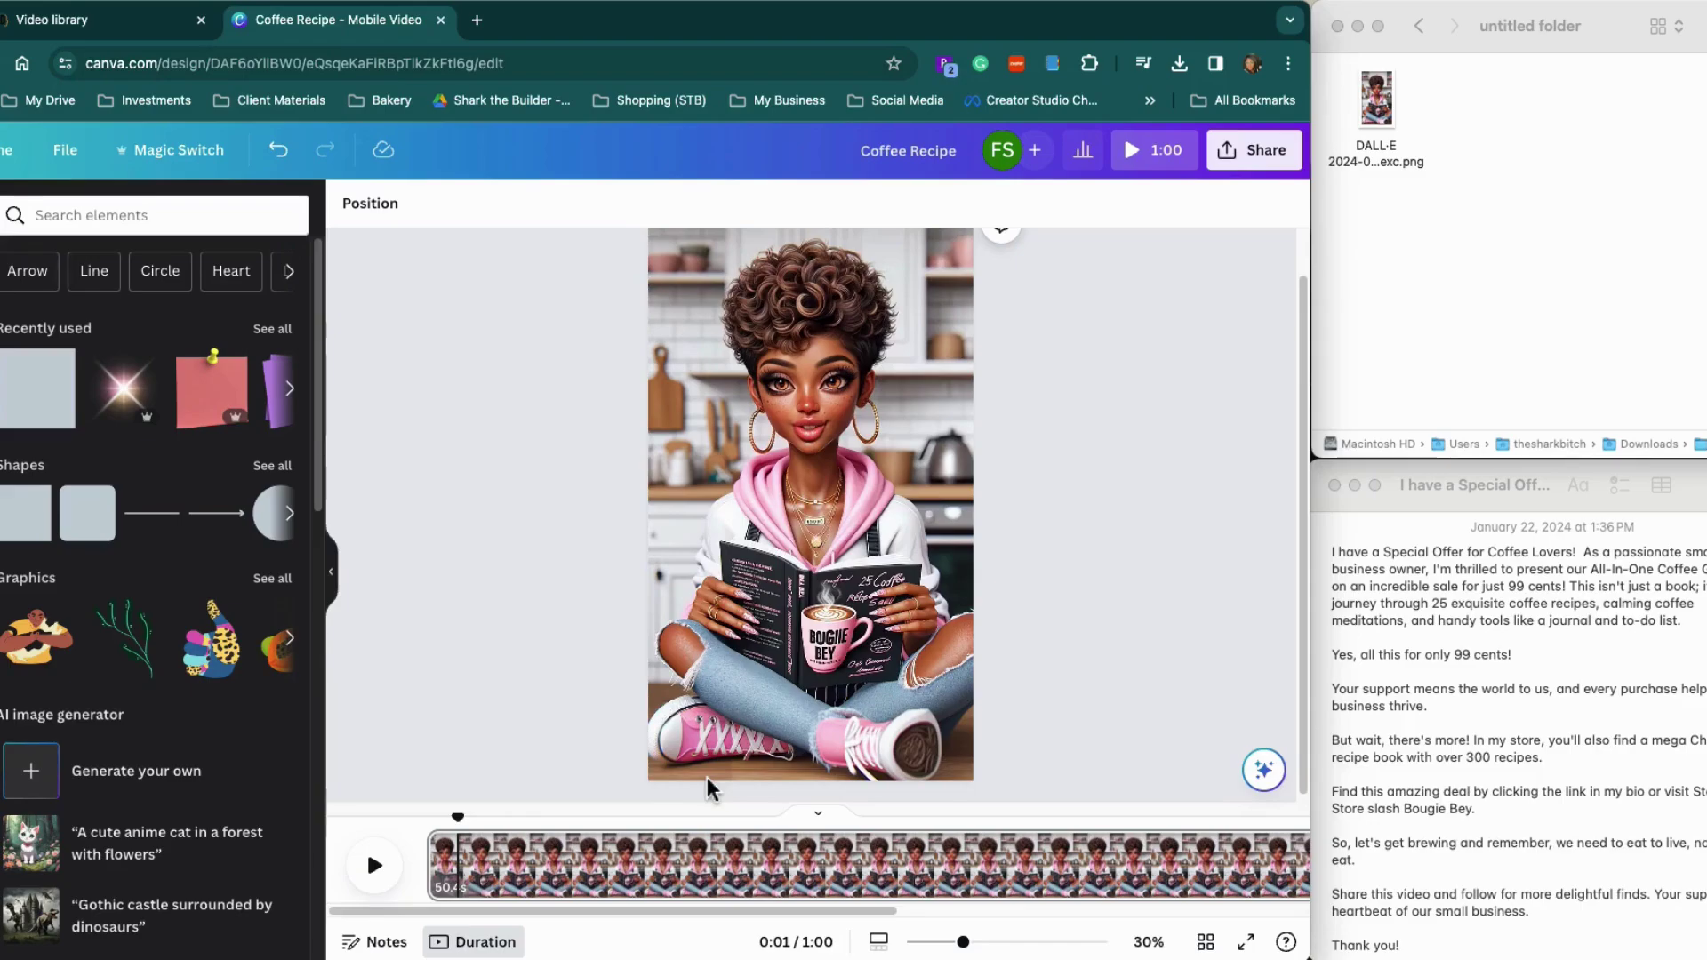
scroll(990, 660, up, 1)
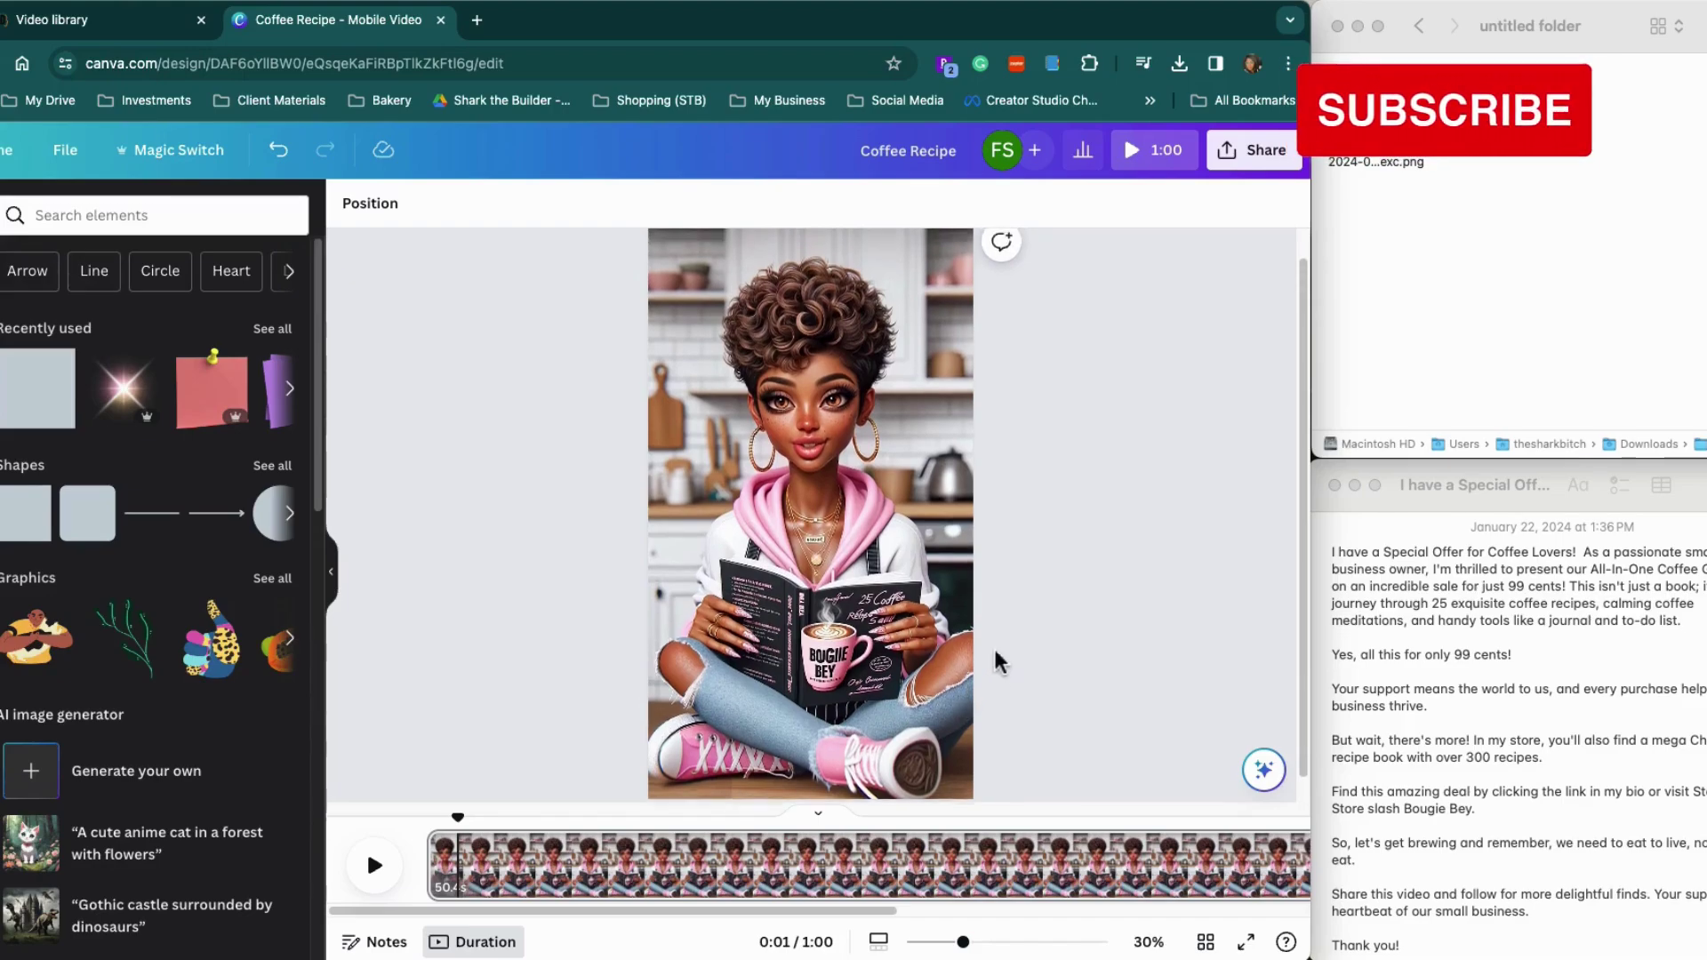
scroll(994, 660, up, 1)
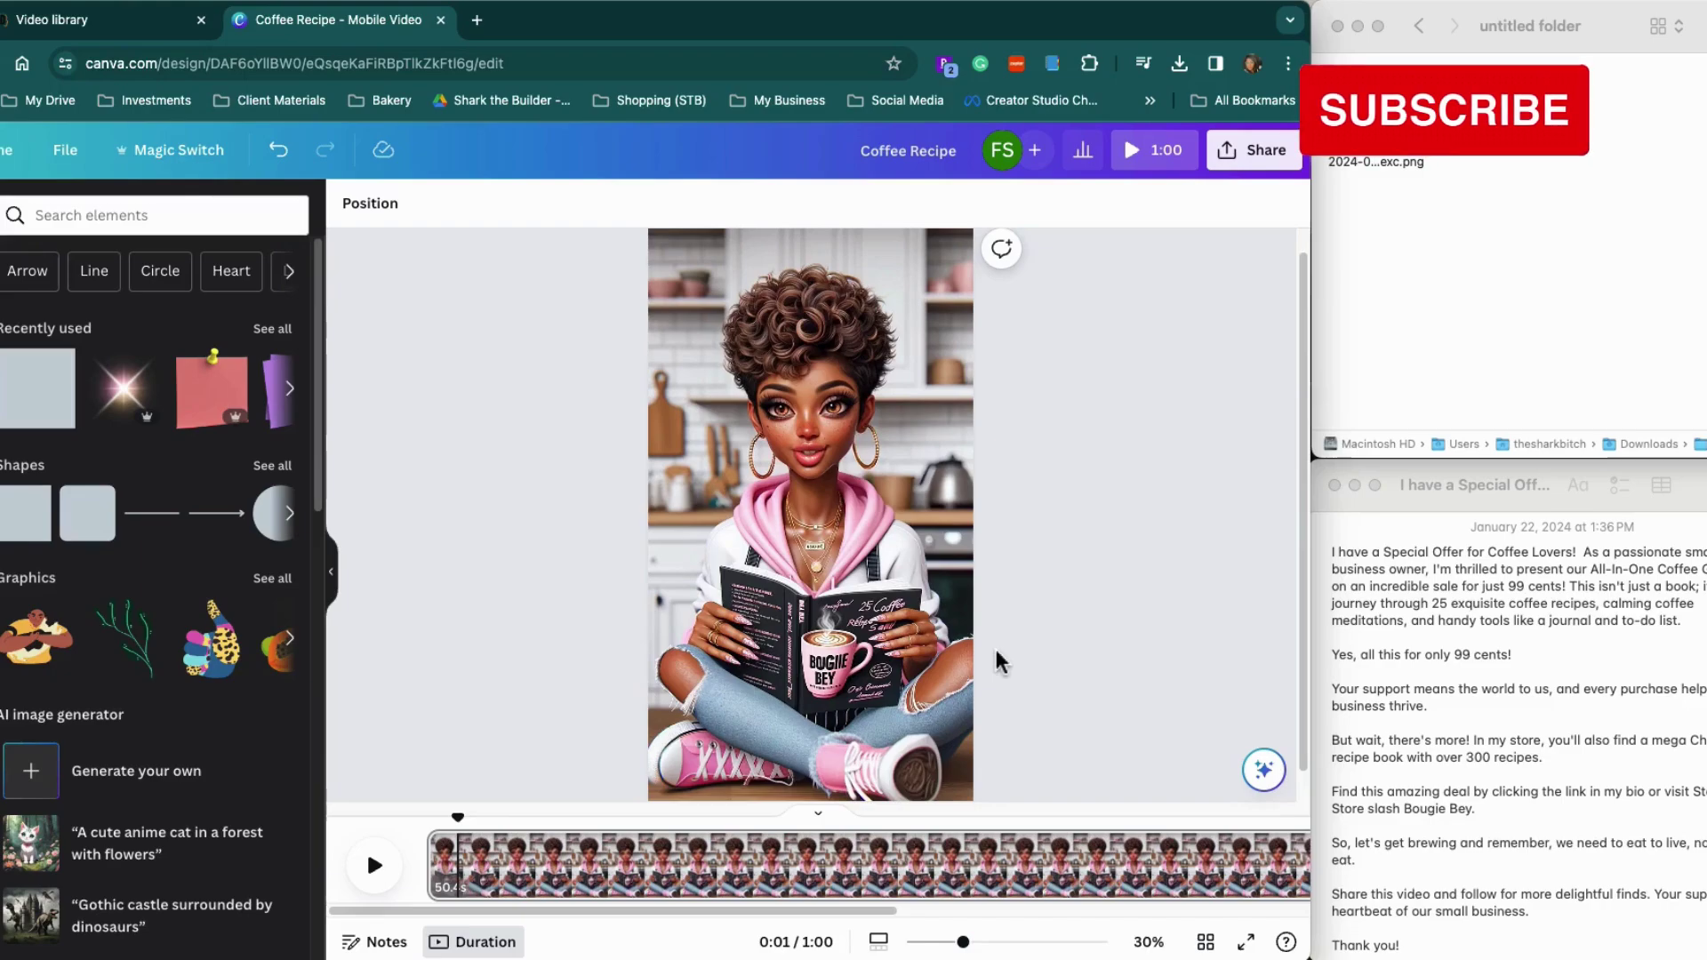
scroll(996, 651, down, 1)
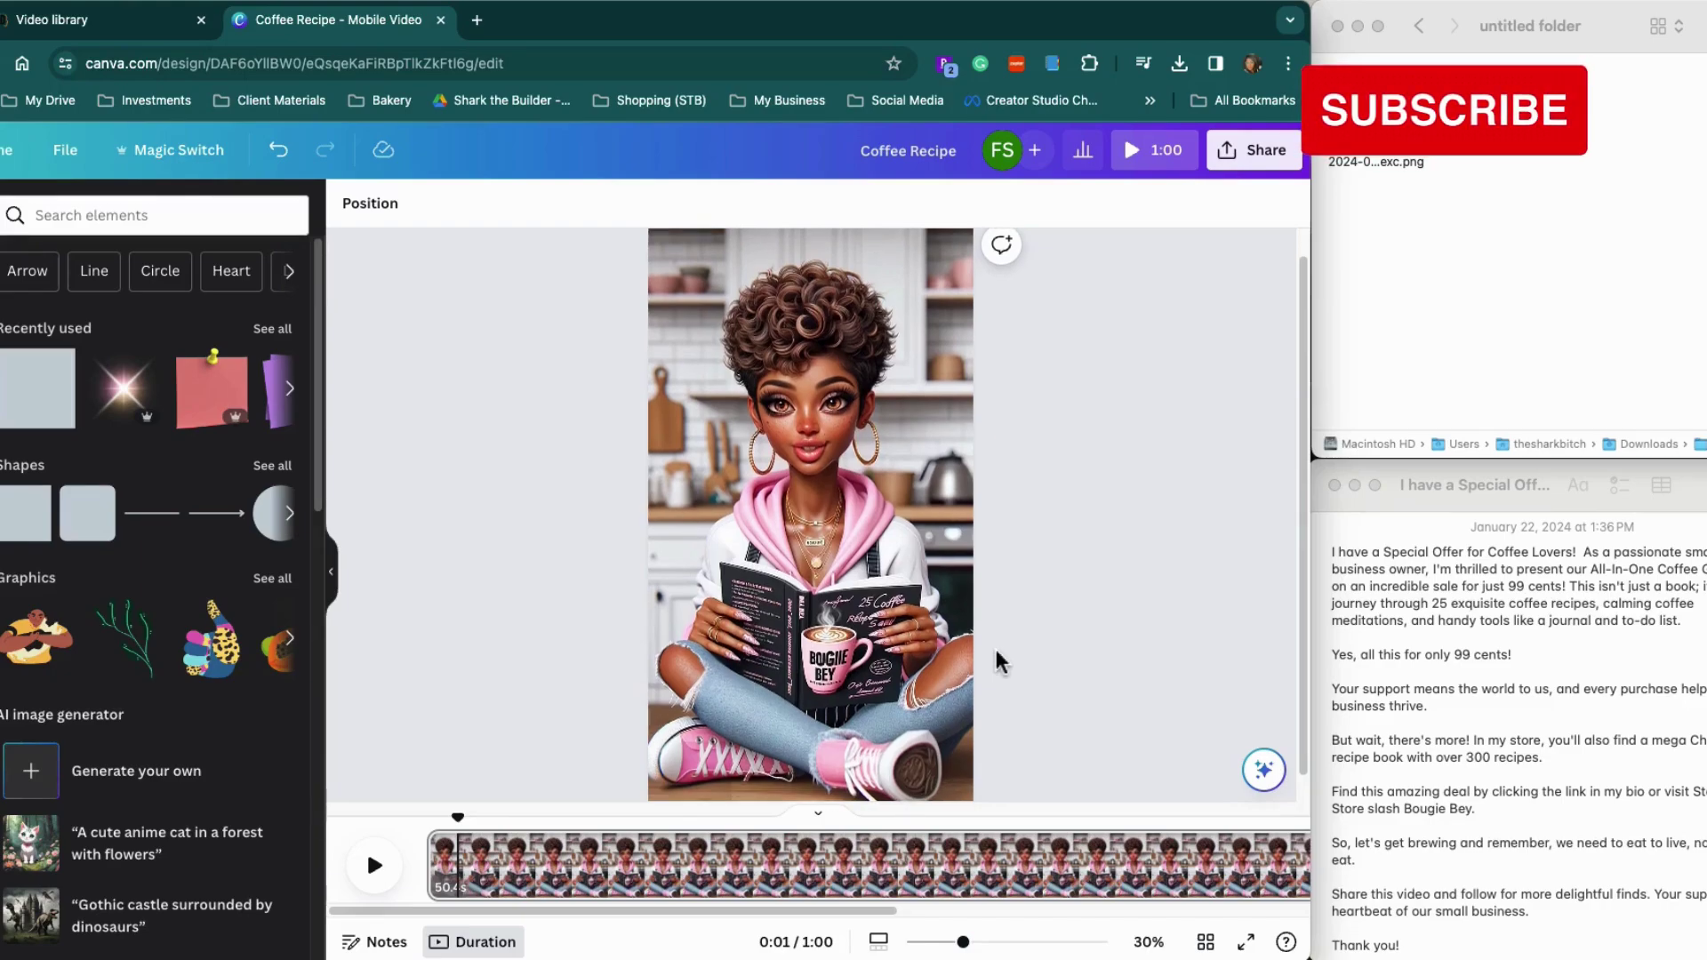